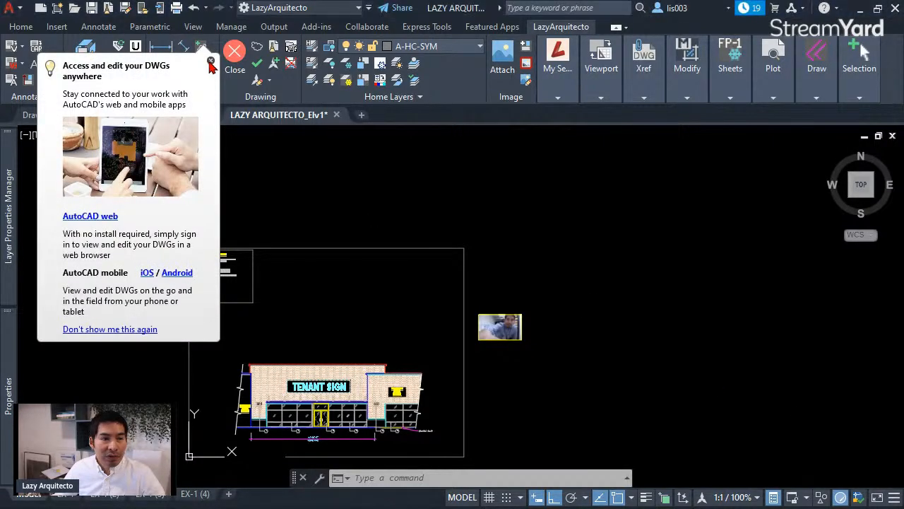
- Dismiss the 'Access and edit your DWGs anywhere' notice balloon
click(211, 61)
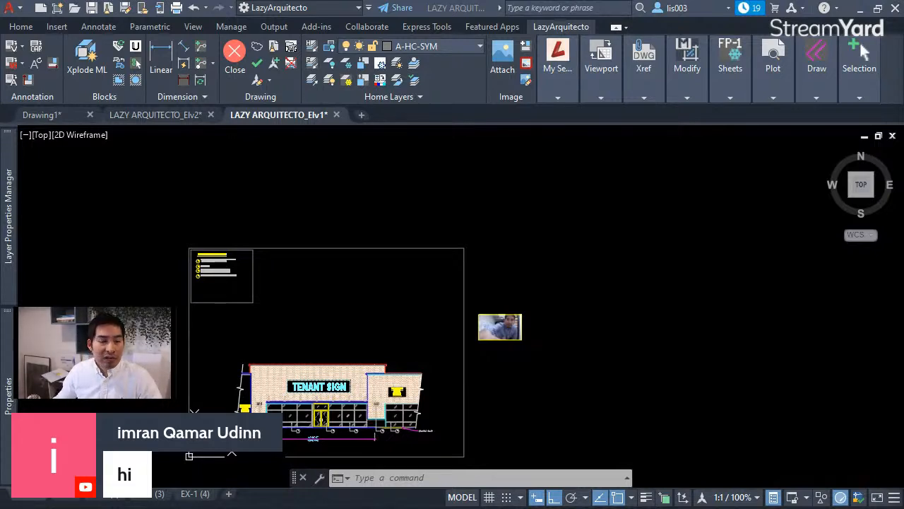
click(534, 360)
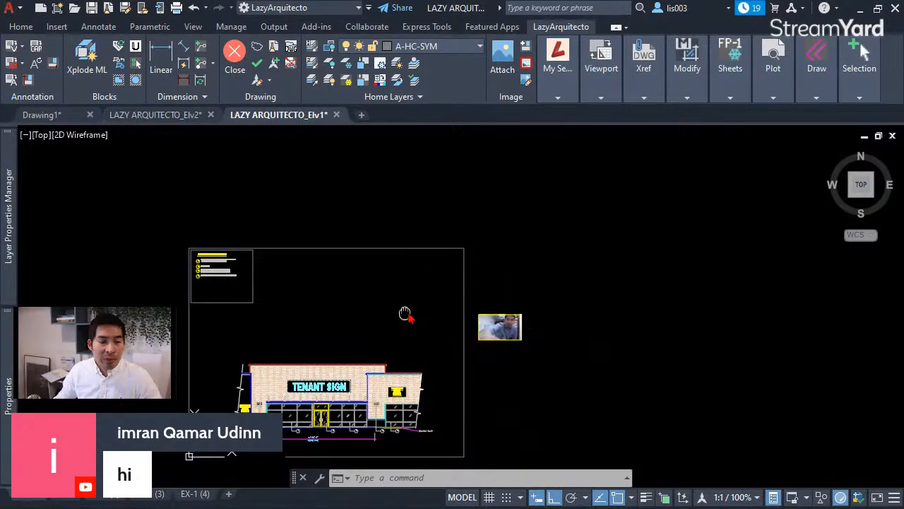
middle_drag(403, 315, 505, 286)
scroll(496, 277, up, 3)
scroll(503, 288, down, 3)
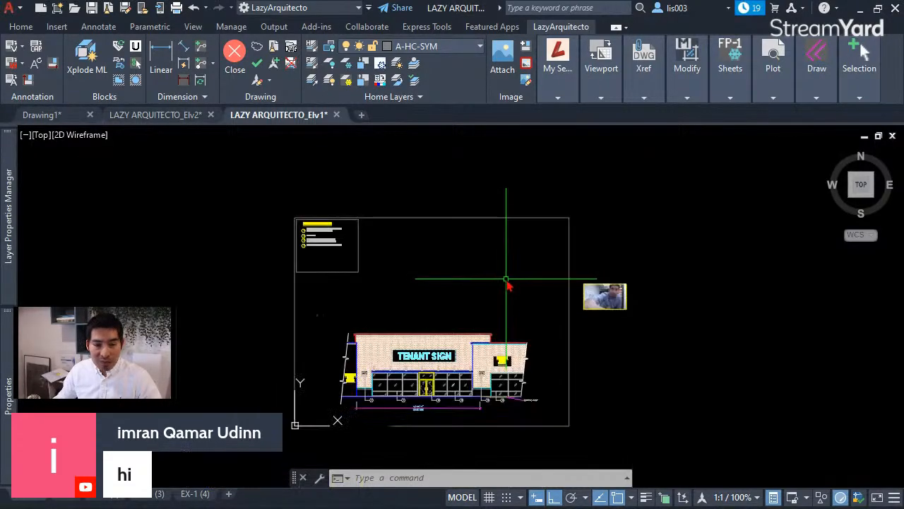
scroll(516, 269, up, 3)
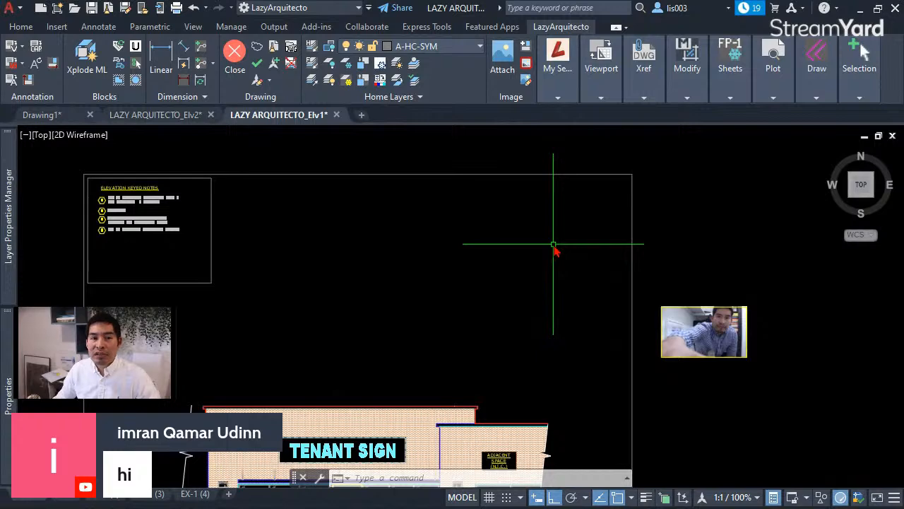
scroll(558, 247, down, 3)
scroll(551, 258, up, 4)
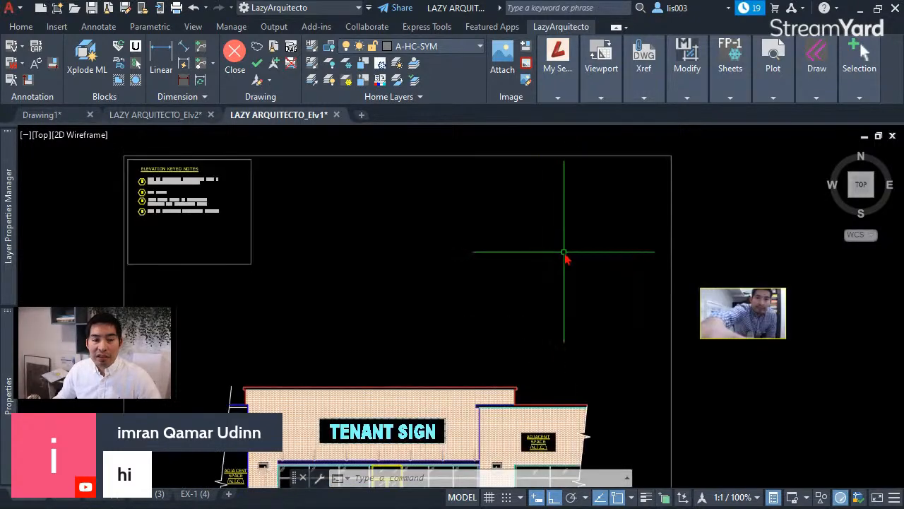
scroll(572, 251, down, 1)
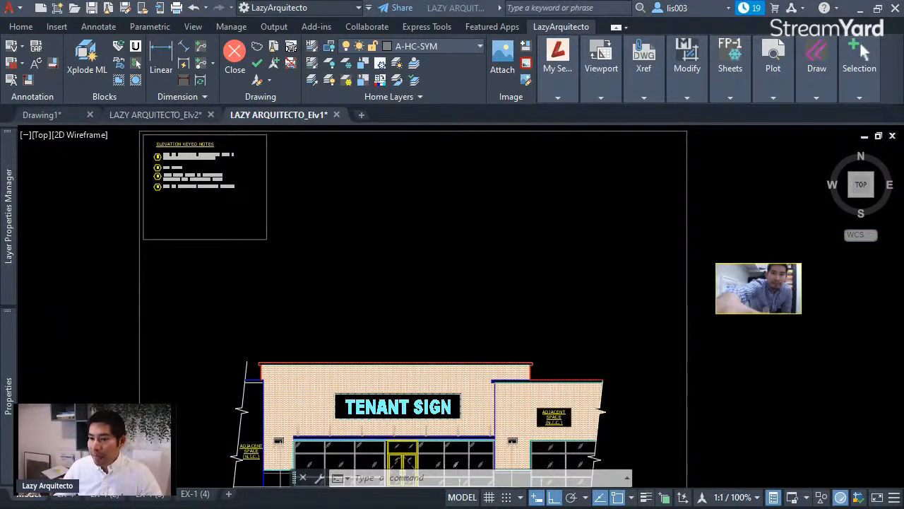
scroll(547, 291, down, 3)
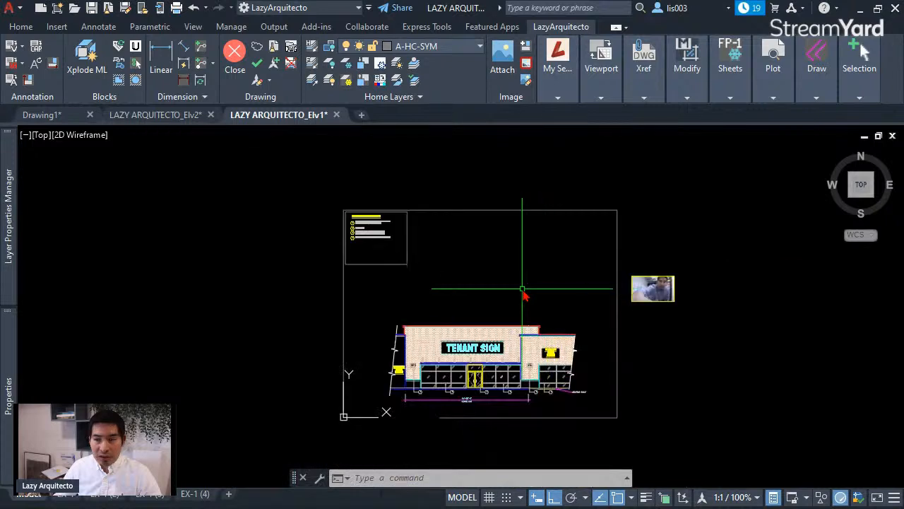
middle_drag(625, 277, 577, 274)
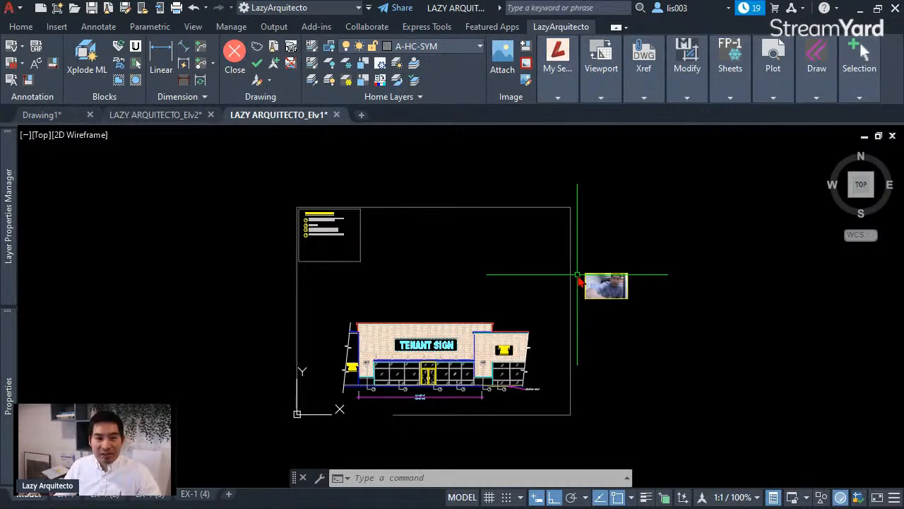
scroll(526, 301, up, 3)
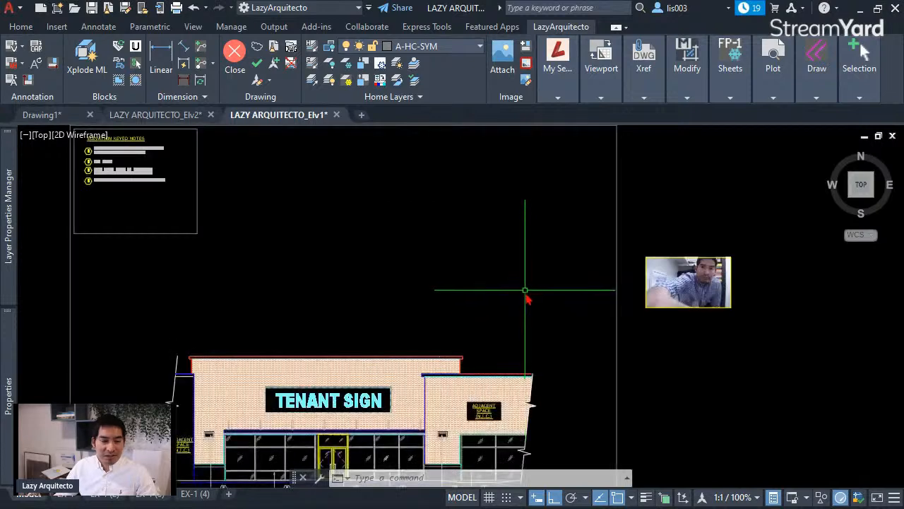
scroll(541, 297, down, 3)
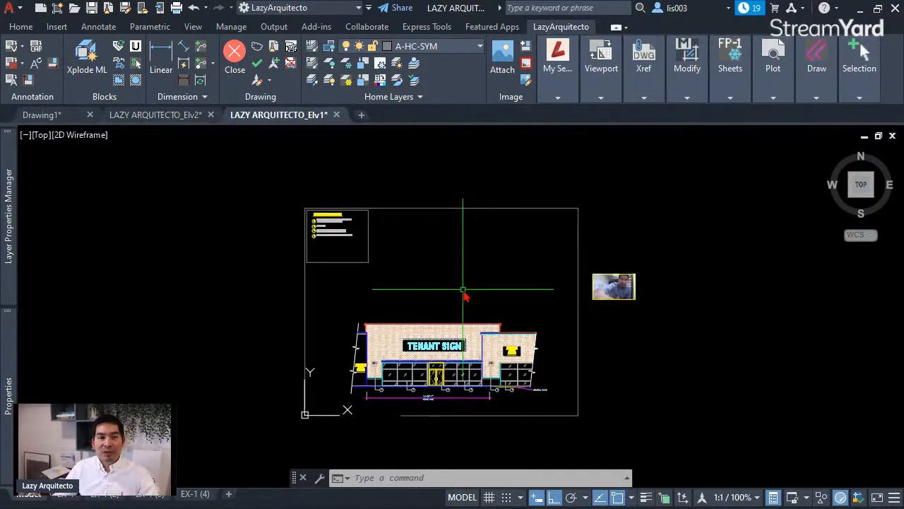
middle_drag(464, 295, 484, 297)
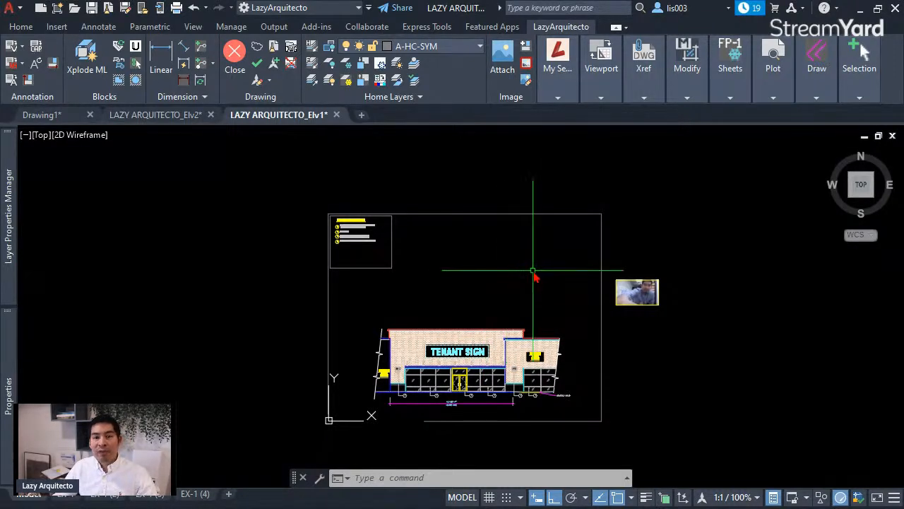
- Pan and zoom extents, then zoom in on the pasted webcam photo beside the elevation sheet
middle_drag(535, 278, 491, 275)
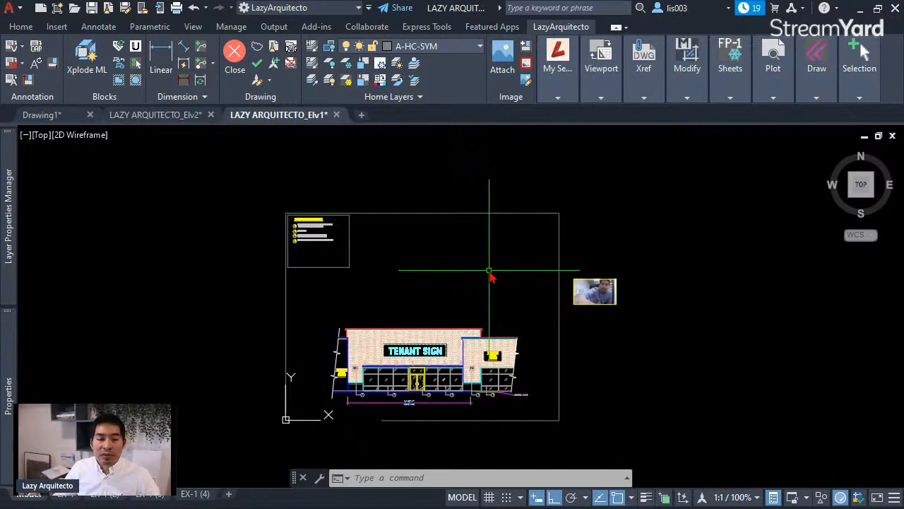
middle_drag(491, 315, 525, 307)
middle_click(527, 308)
middle_click(528, 308)
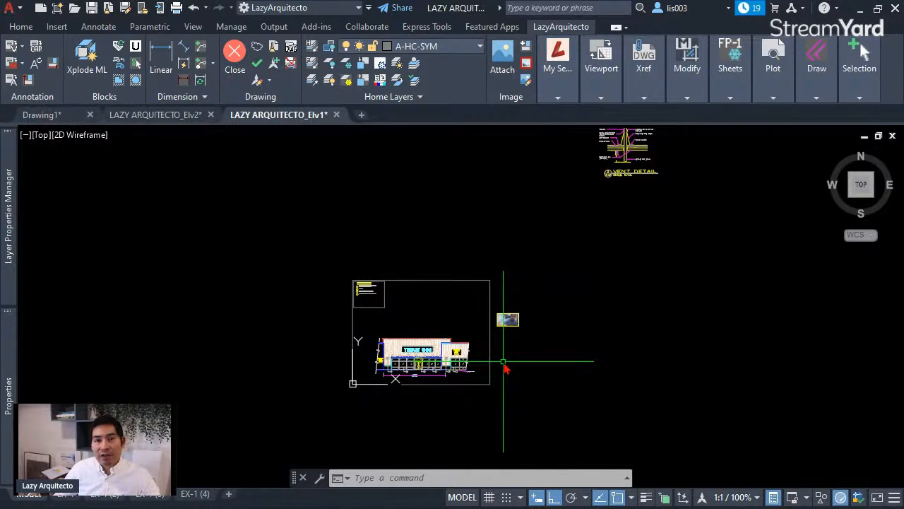
scroll(506, 364, up, 5)
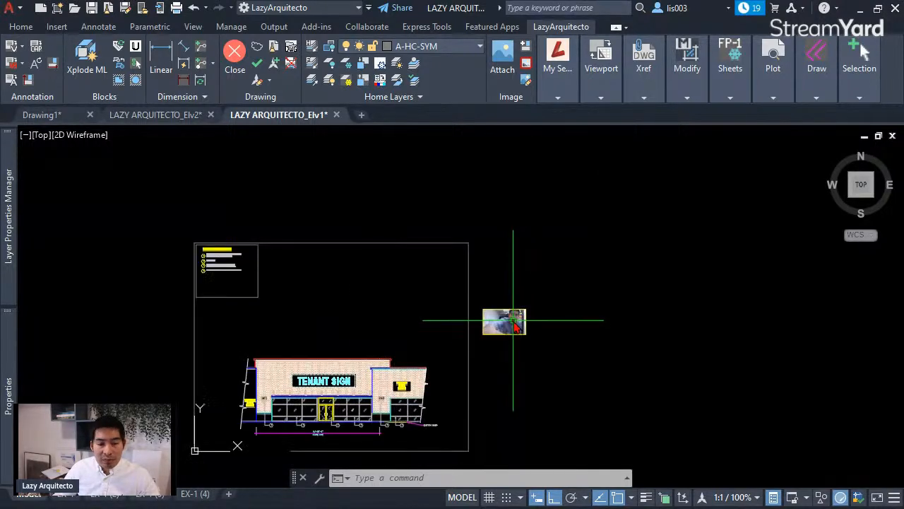
scroll(462, 273, up, 3)
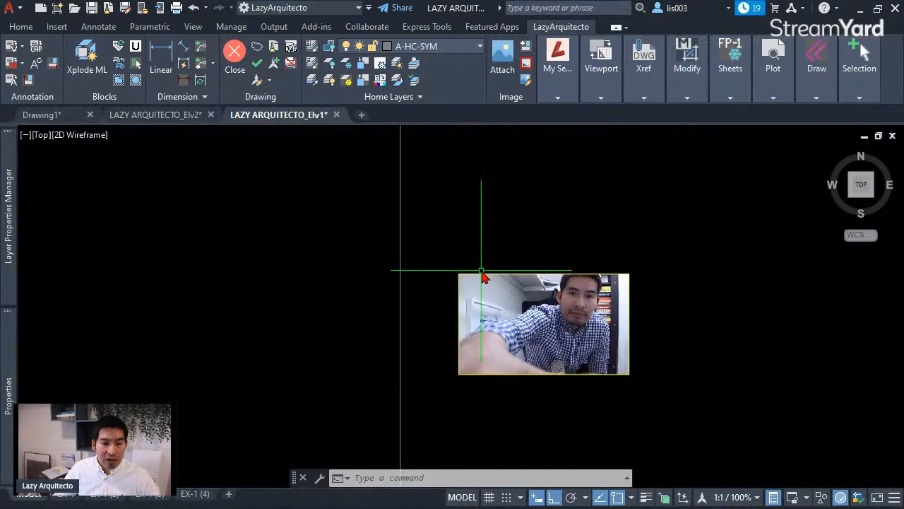
click(481, 277)
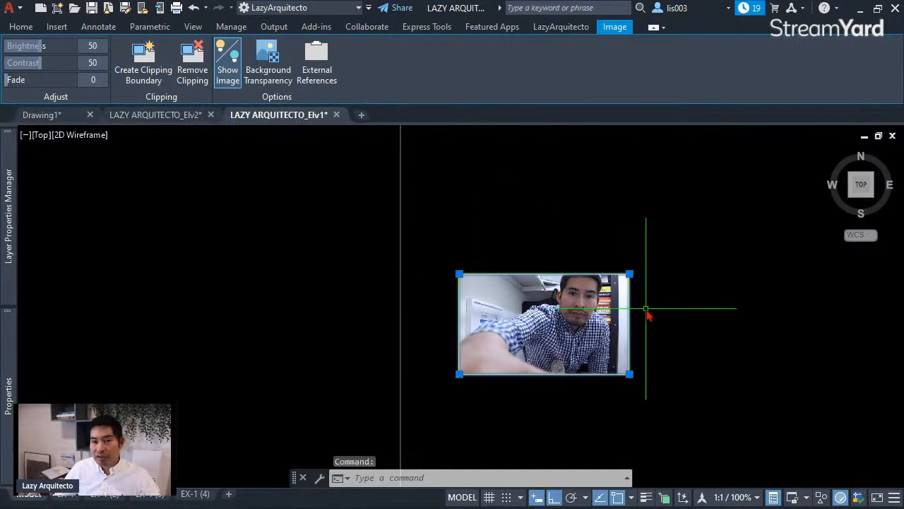
scroll(572, 301, down, 5)
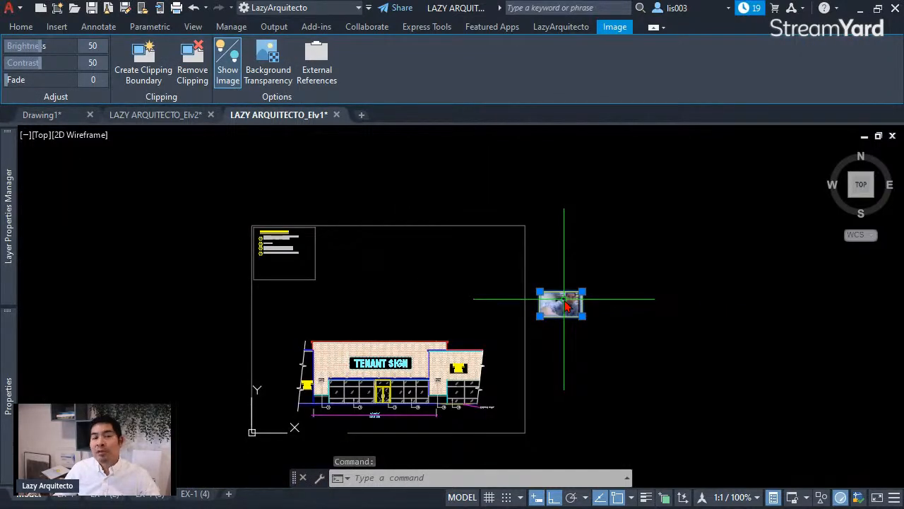
middle_drag(571, 262, 524, 281)
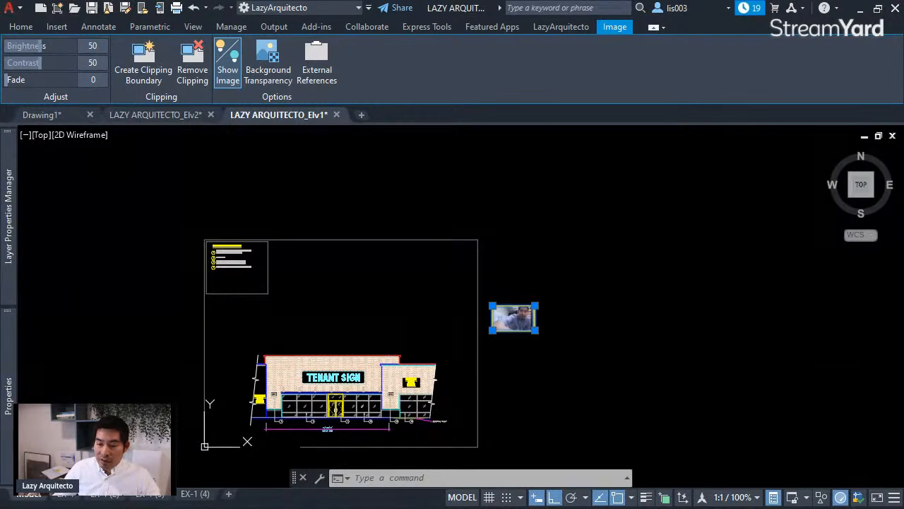
mouse_move(903, 487)
mouse_down()
mouse_move(860, 404)
mouse_move(637, 405)
mouse_move(675, 414)
mouse_up()
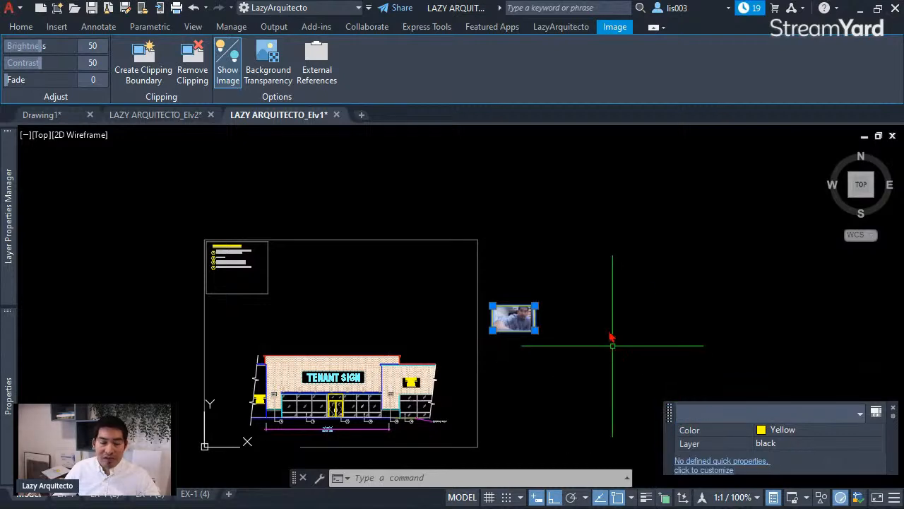
key(Escape)
scroll(521, 303, up, 8)
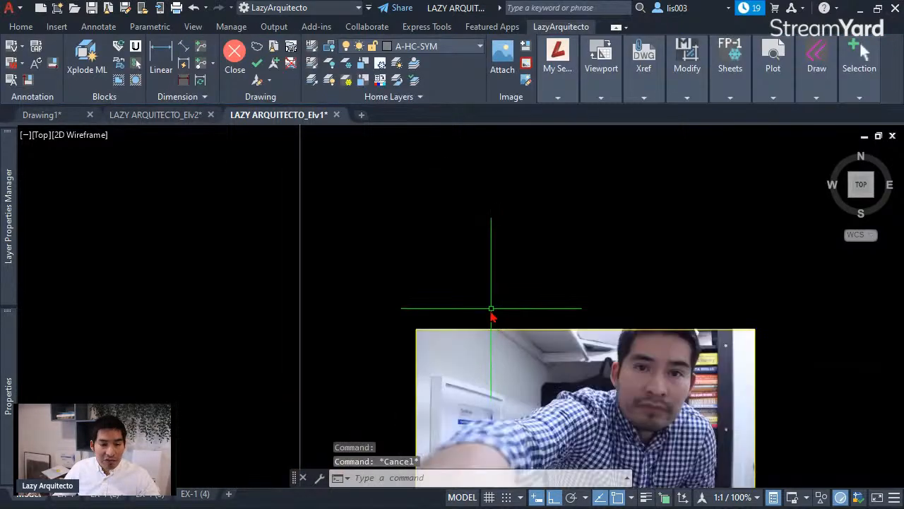
click(476, 334)
scroll(470, 284, down, 3)
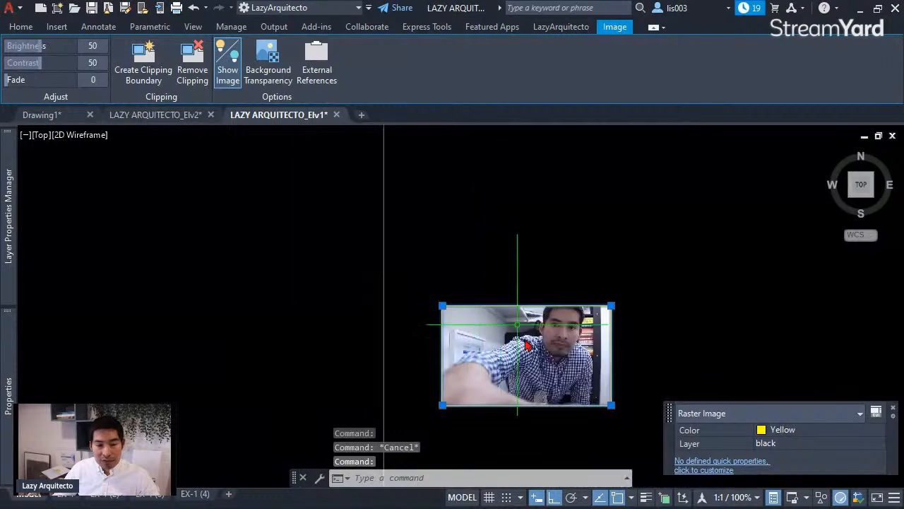
key(Escape)
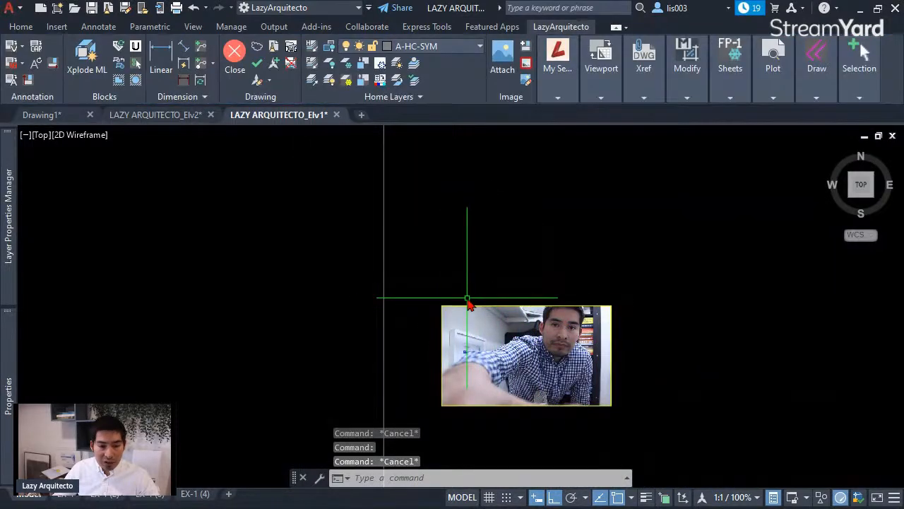
click(437, 339)
click(444, 309)
key(Escape)
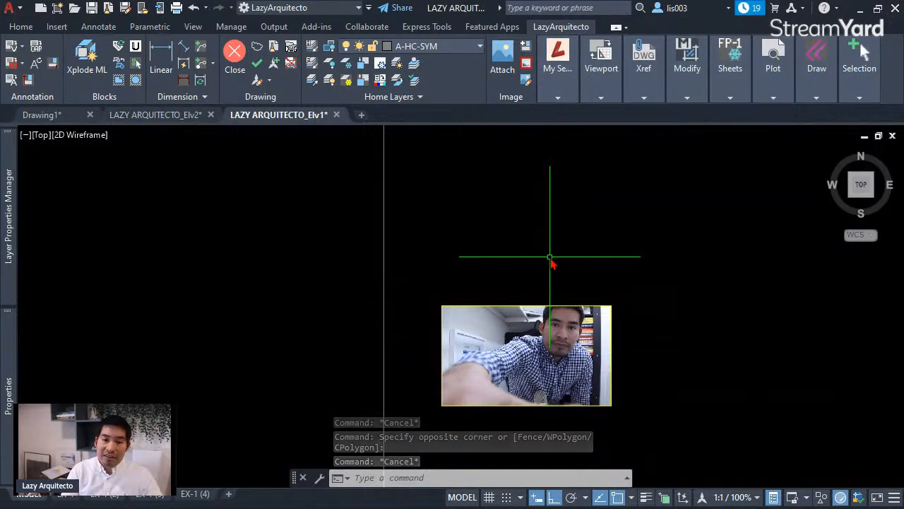
- Set IMAGEFRAME to 0 so the pasted photo shows without its yellow frame
text(imag)
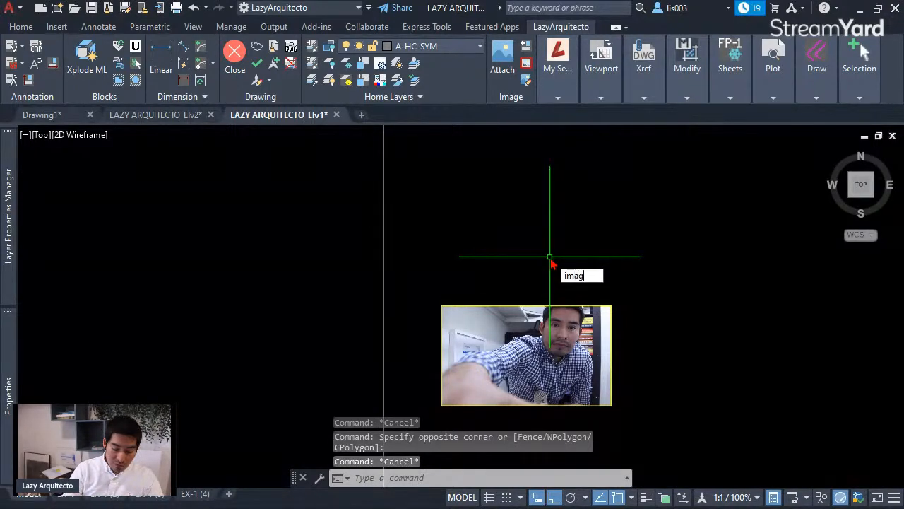
text(eframe)
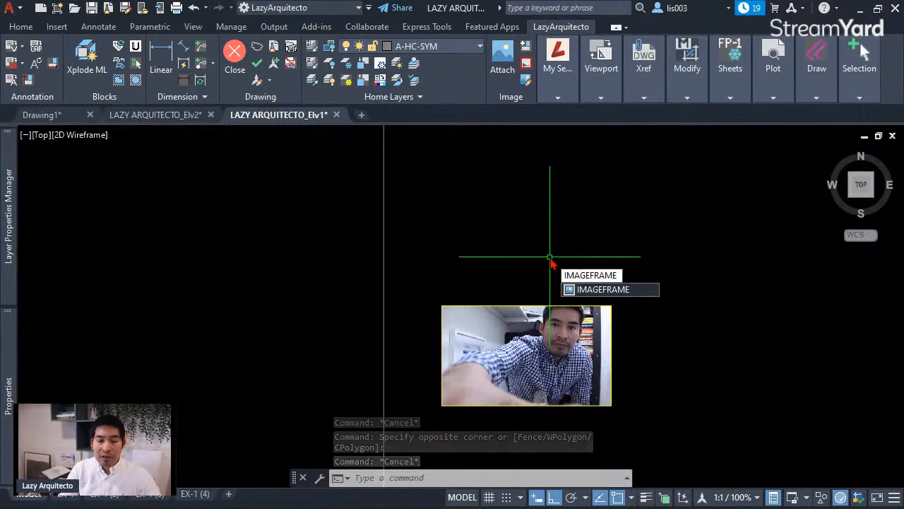
key(Return)
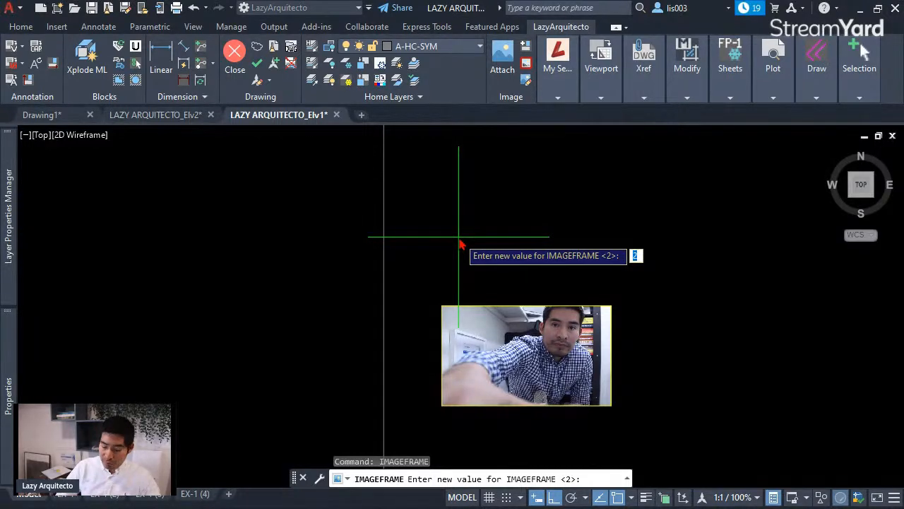
text(0)
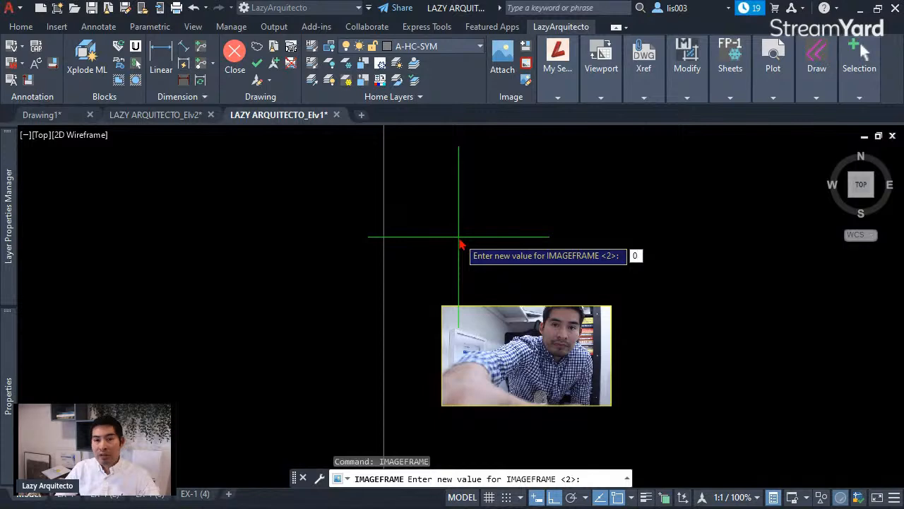
key(Return)
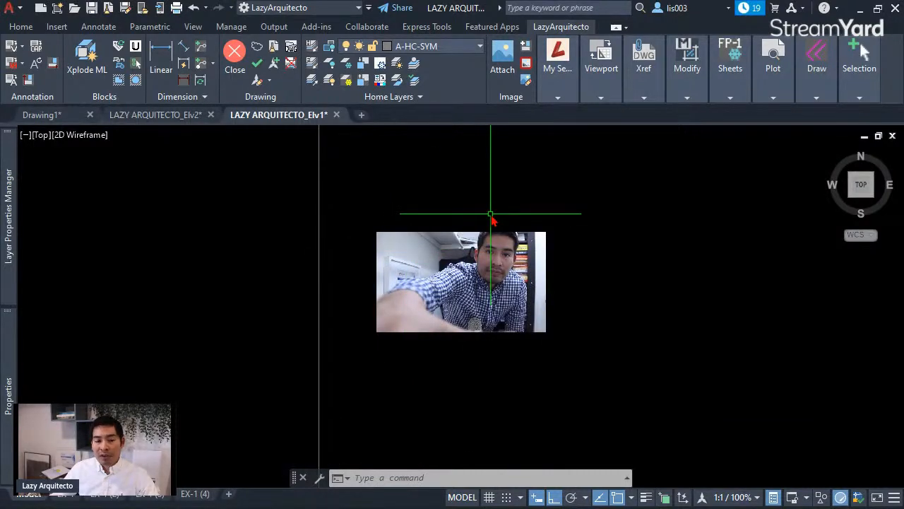
middle_drag(491, 213, 547, 265)
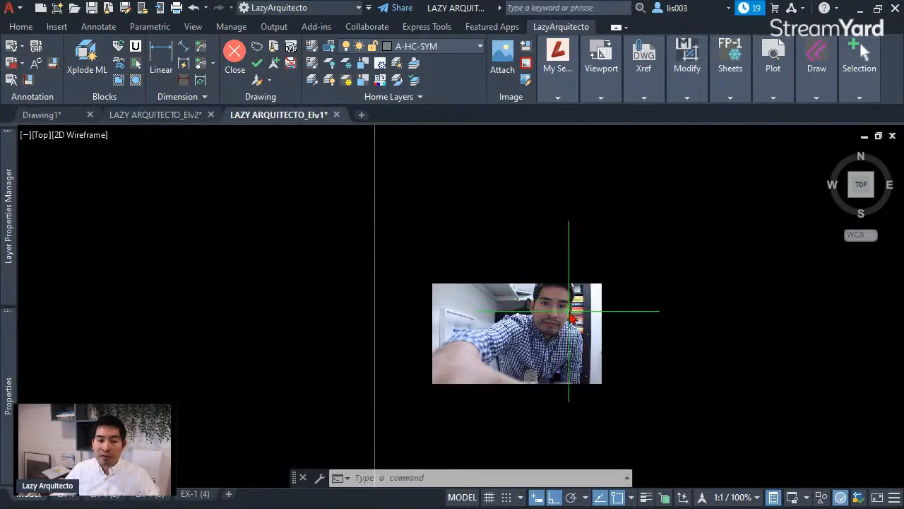
scroll(571, 309, down, 3)
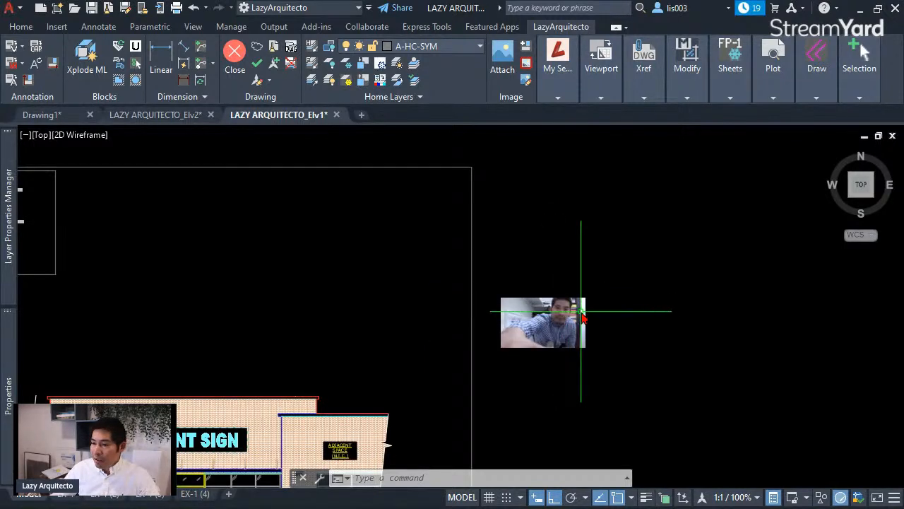
- Set IMAGEFRAME back to 1 so the photo's border shows, then zoom out to the sheet
middle_drag(581, 310, 536, 318)
text(imagefr)
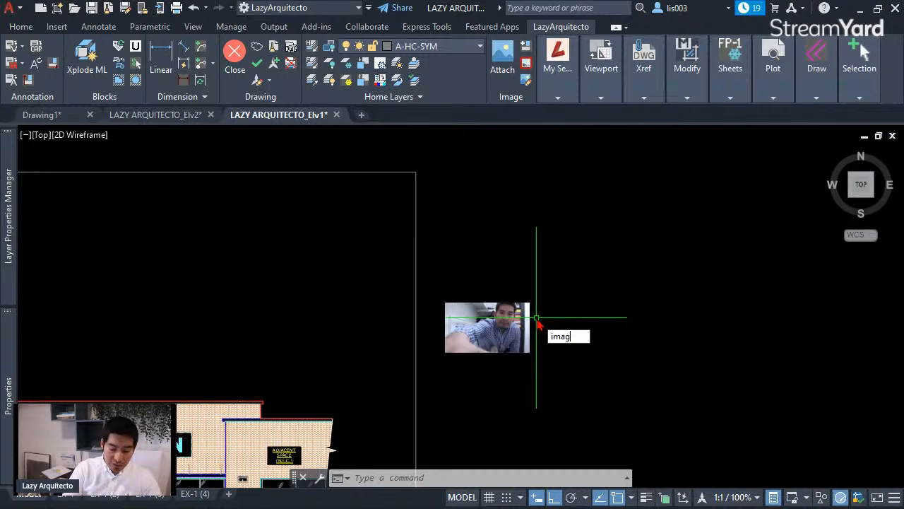
key(Return)
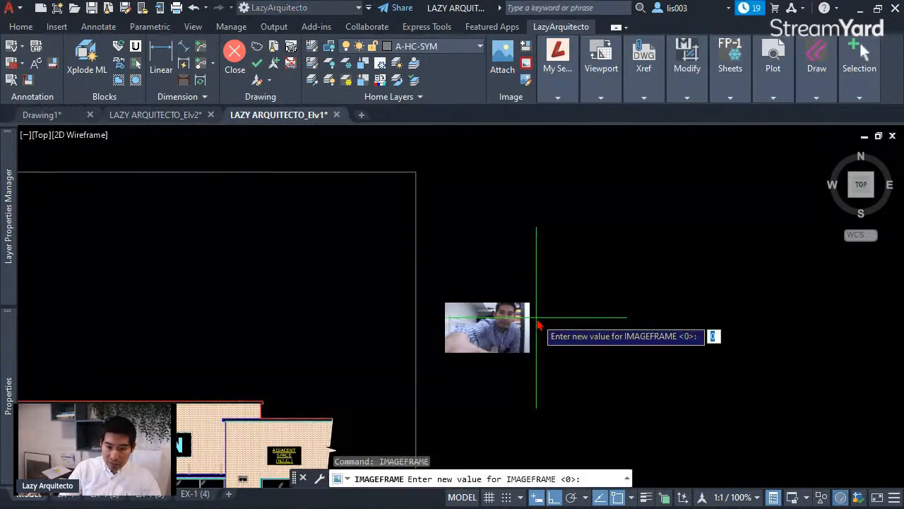
text(1)
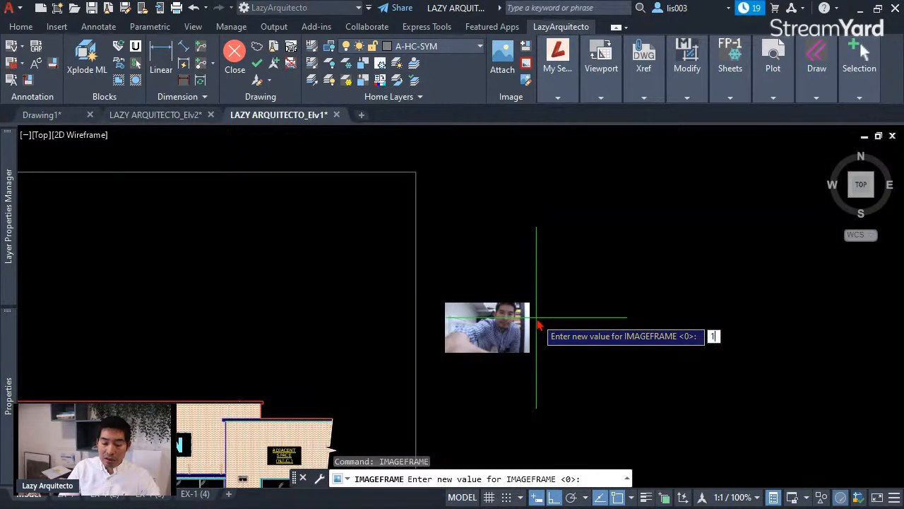
key(Return)
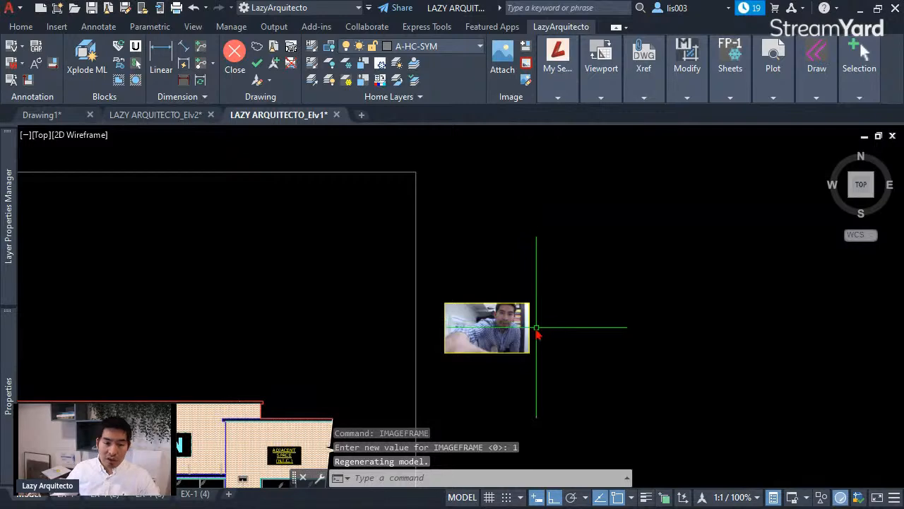
scroll(497, 322, up, 5)
scroll(498, 311, down, 5)
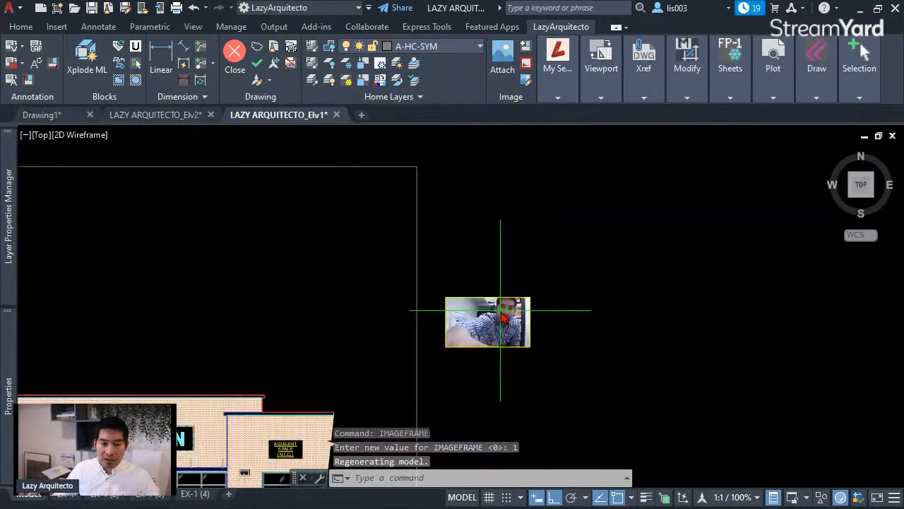
scroll(582, 329, down, 3)
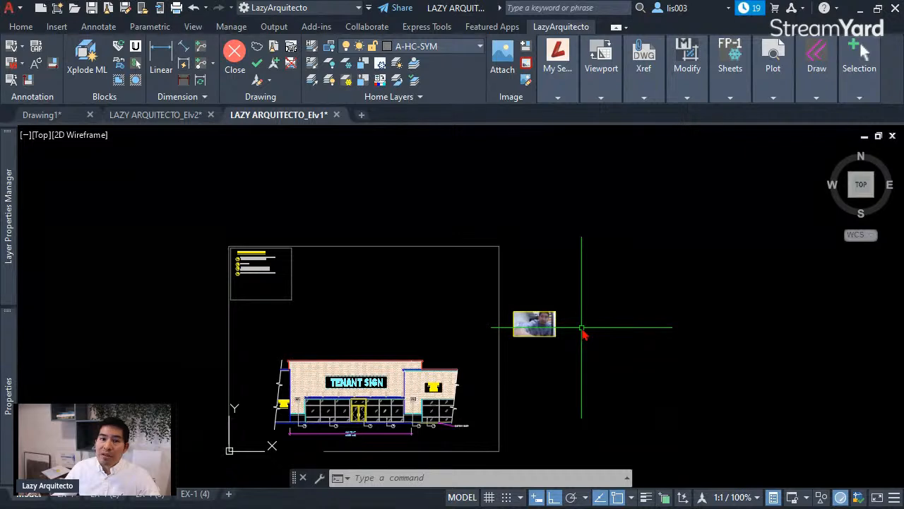
middle_drag(632, 329, 601, 289)
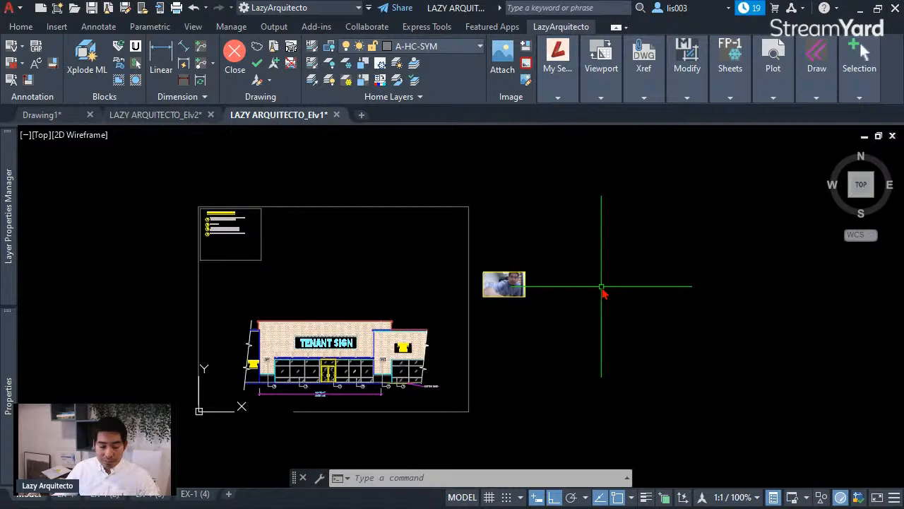
scroll(525, 300, up, 3)
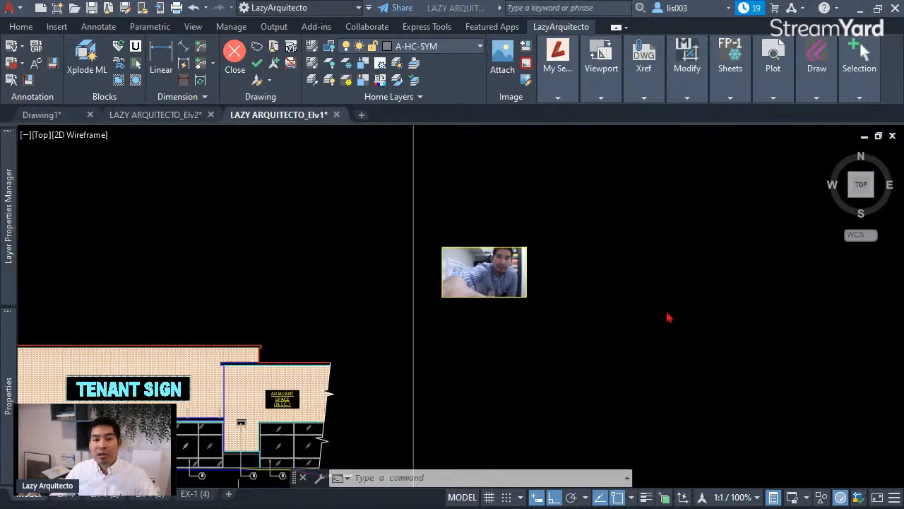
scroll(540, 331, down, 2)
scroll(540, 331, up, 3)
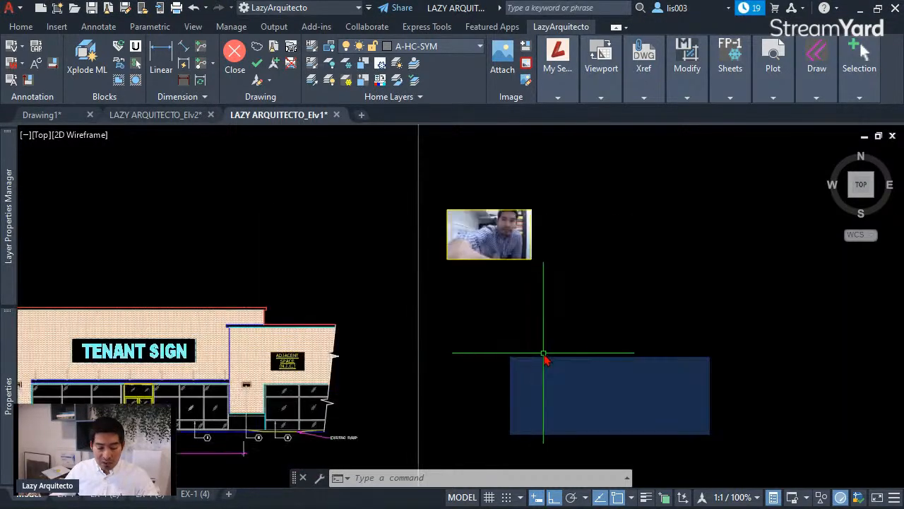
text(DWF)
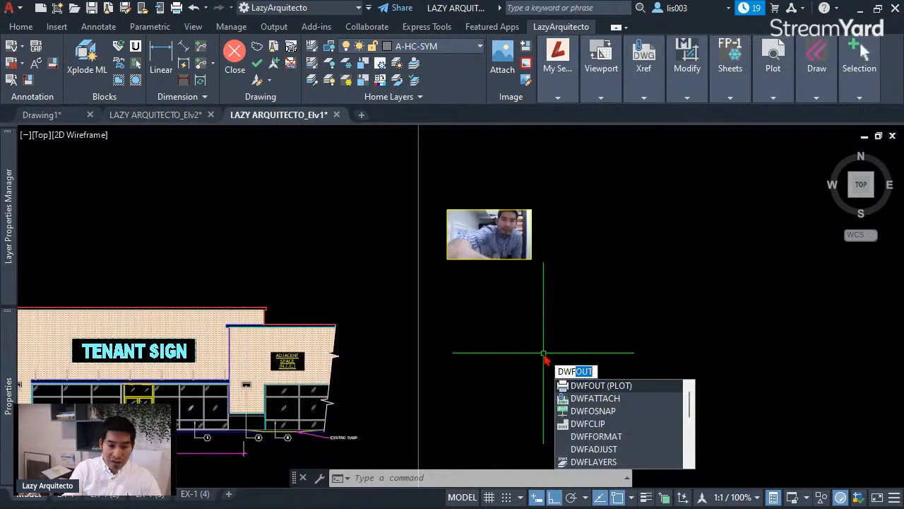
text(F)
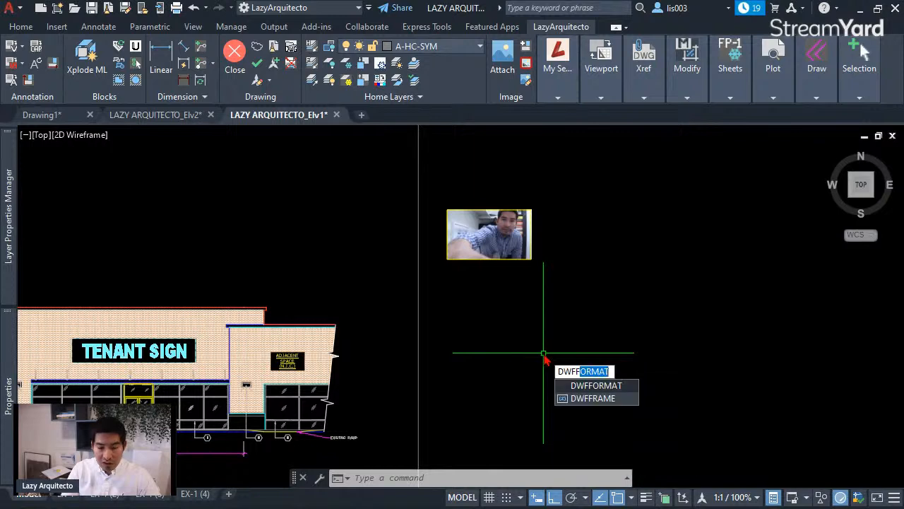
text(R)
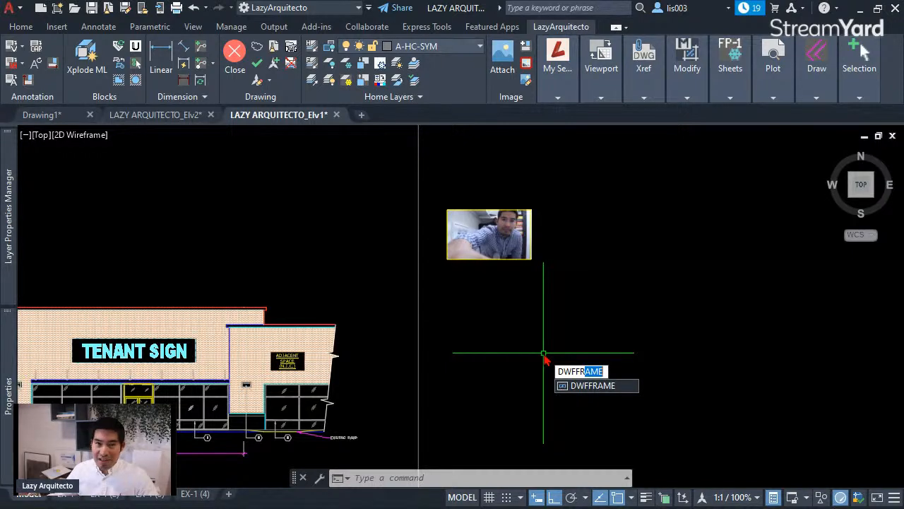
key(Return)
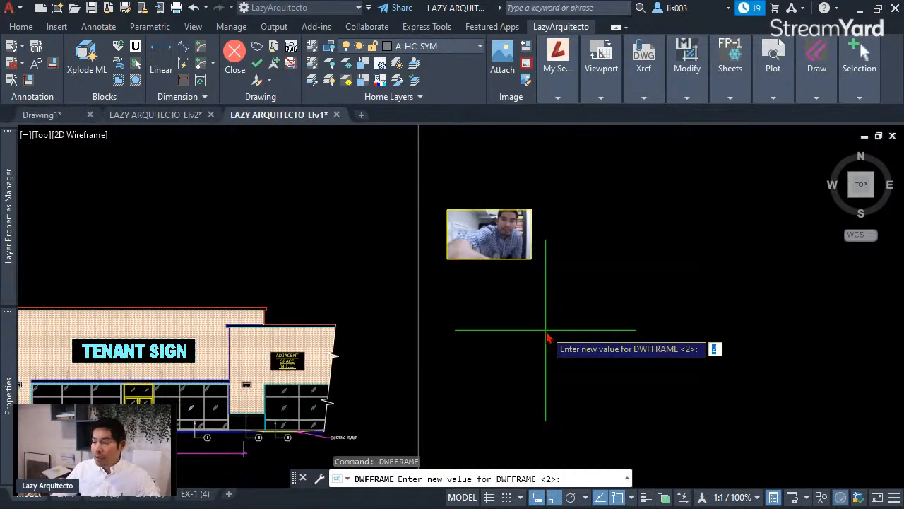
key(Escape)
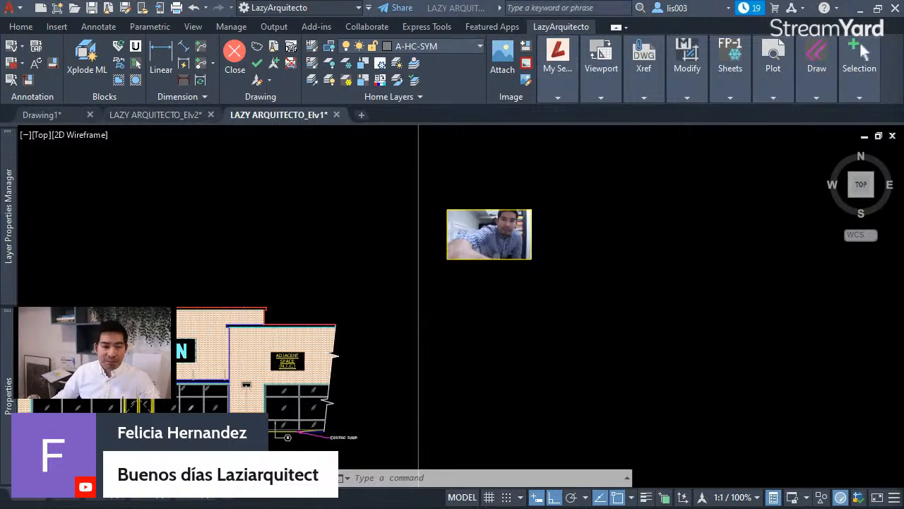
click(589, 325)
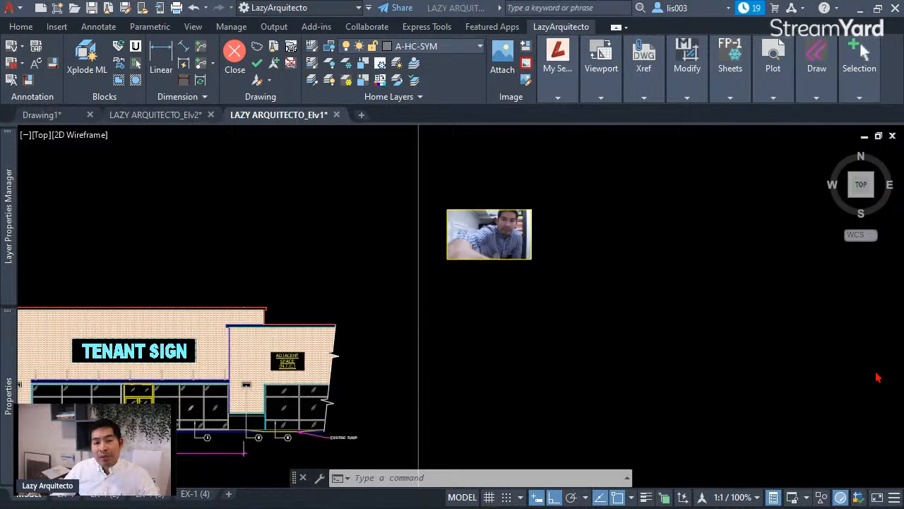
click(630, 381)
scroll(486, 196, up, 3)
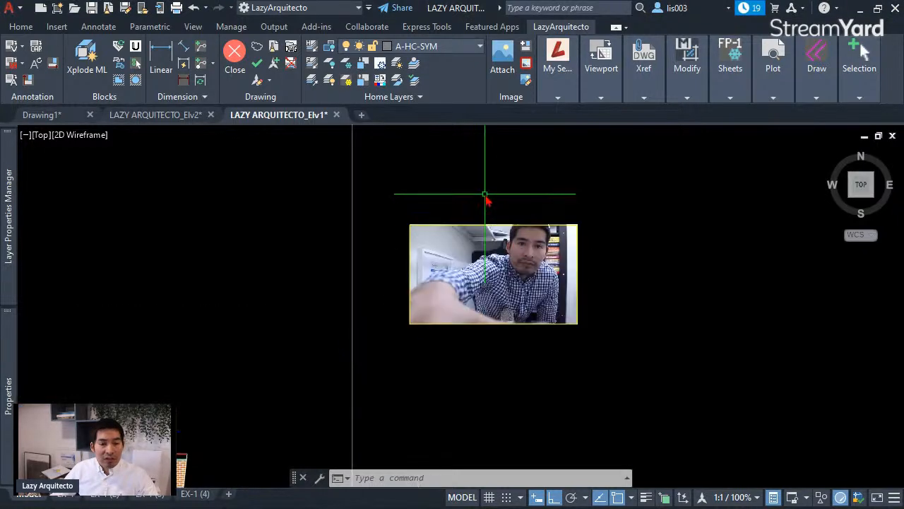
- Draw a four-point wipeout covering the photo's left portion, then inspect and deselect it
text(wip)
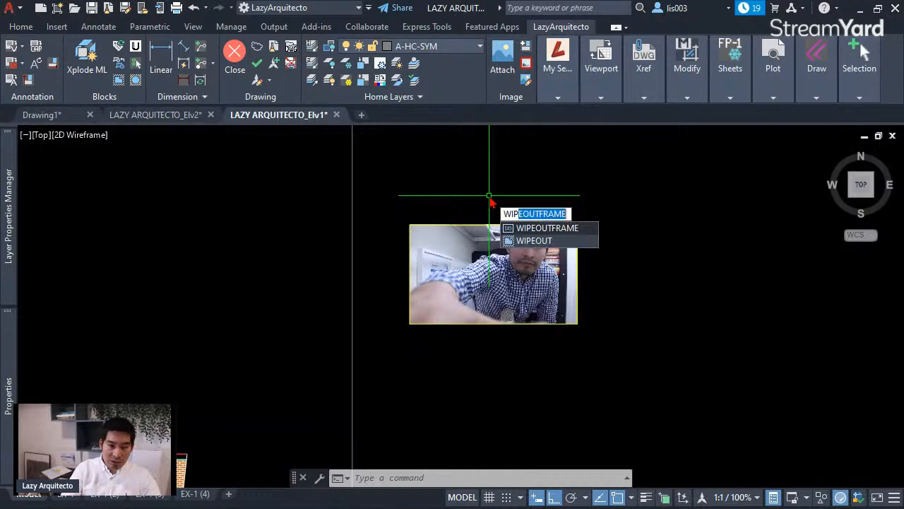
click(567, 245)
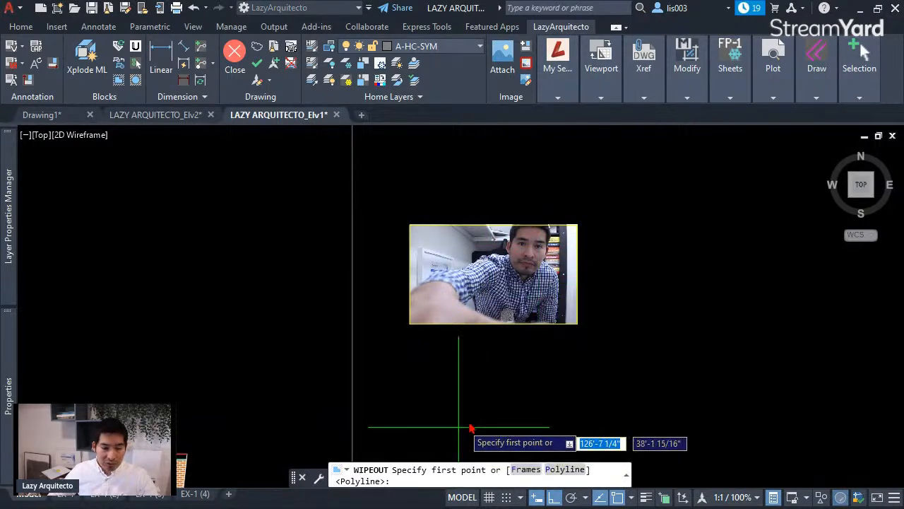
click(561, 472)
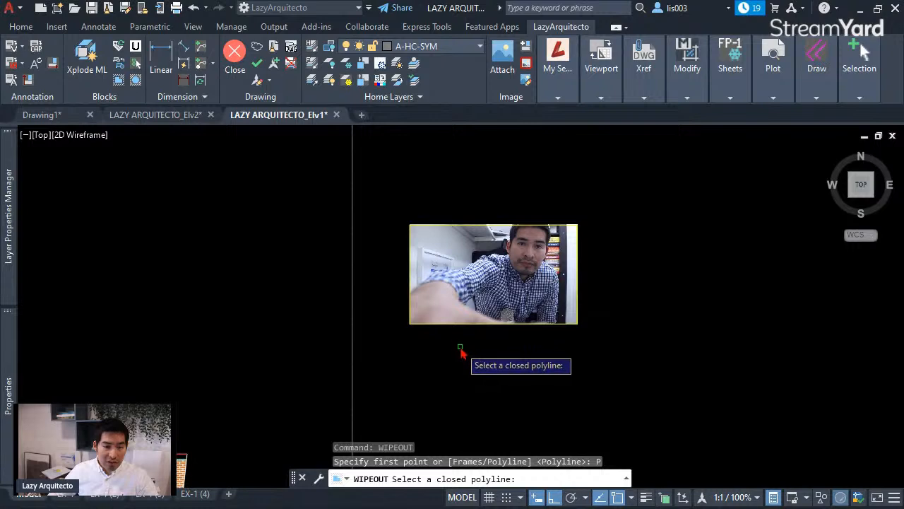
key(Escape)
key(space)
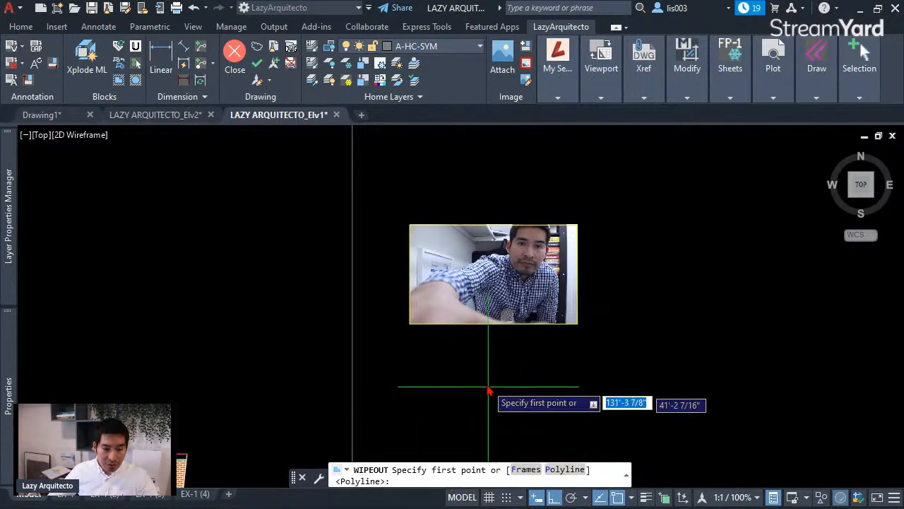
click(484, 360)
click(482, 181)
click(397, 205)
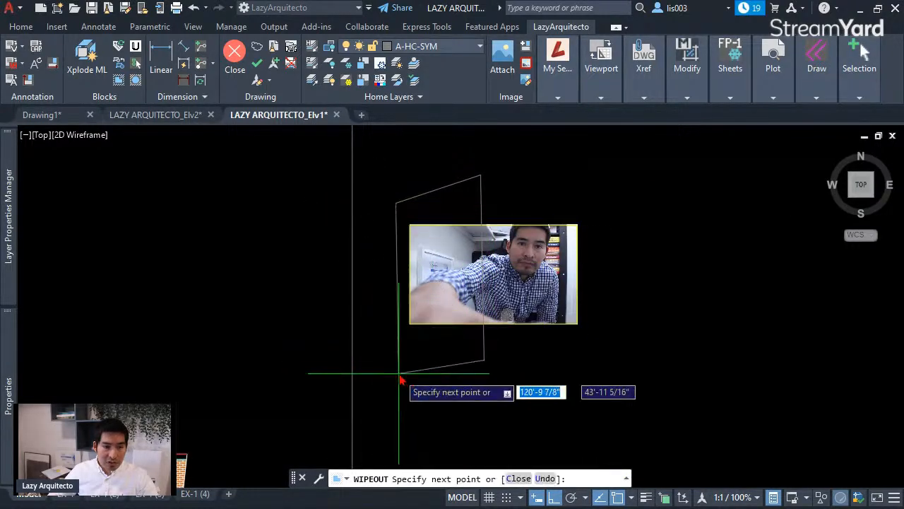
click(400, 362)
key(Return)
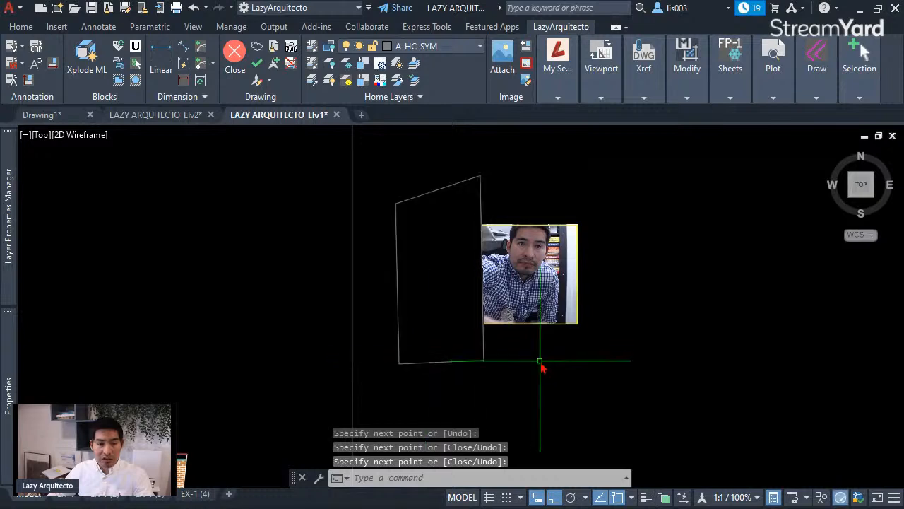
click(467, 182)
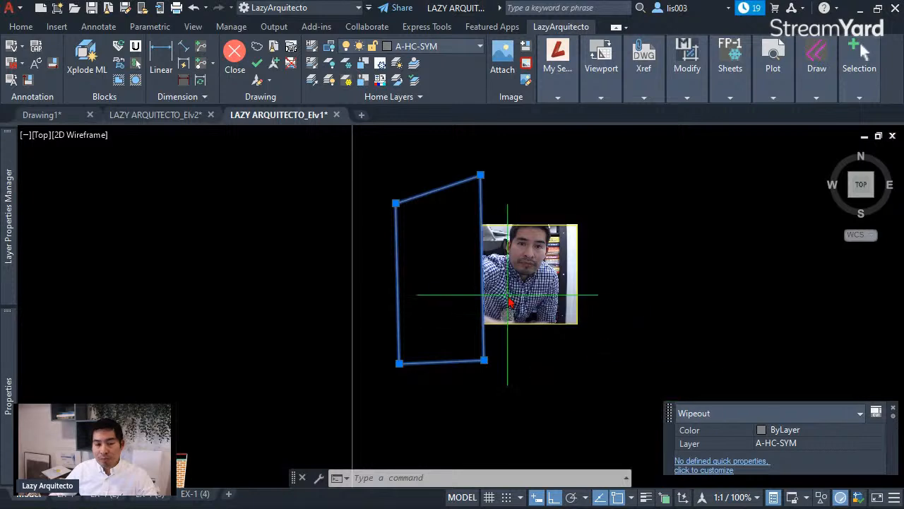
key(Escape)
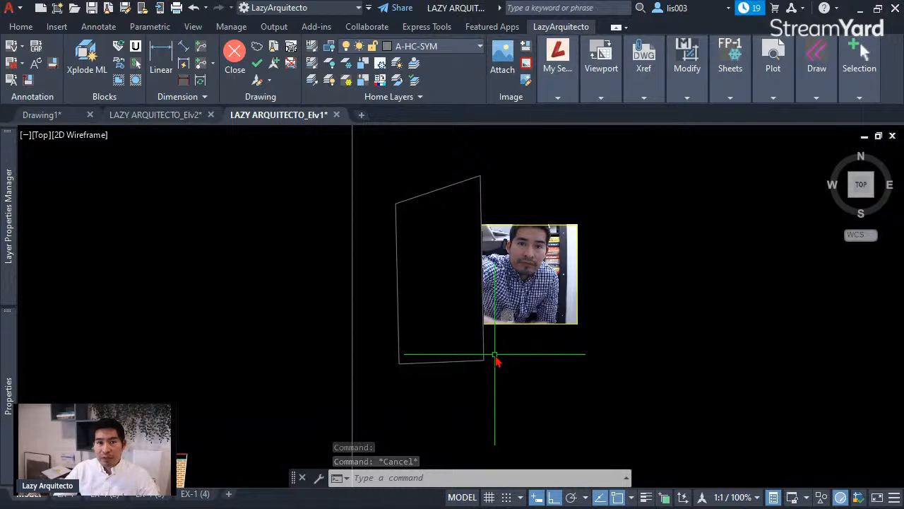
- Set WIPEOUTFRAME to 0, hiding wipeout frames
text(wipo)
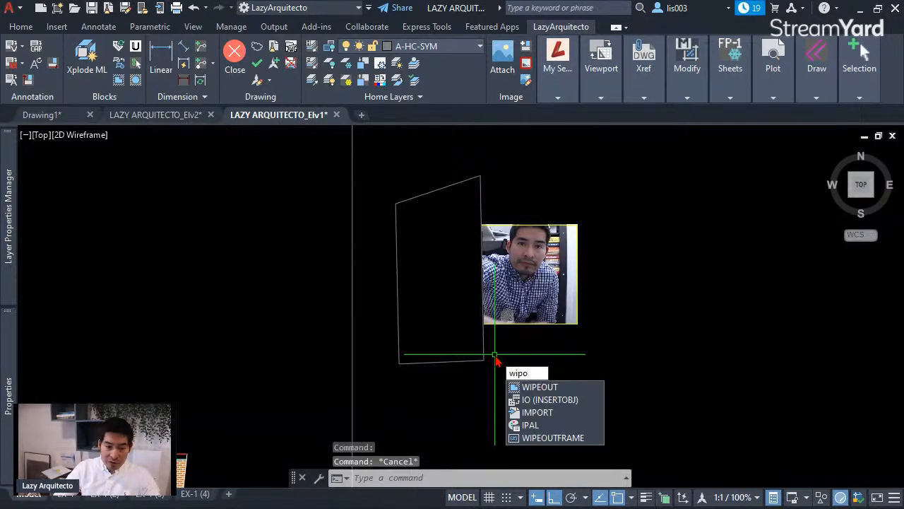
key(BackSpace)
text(e)
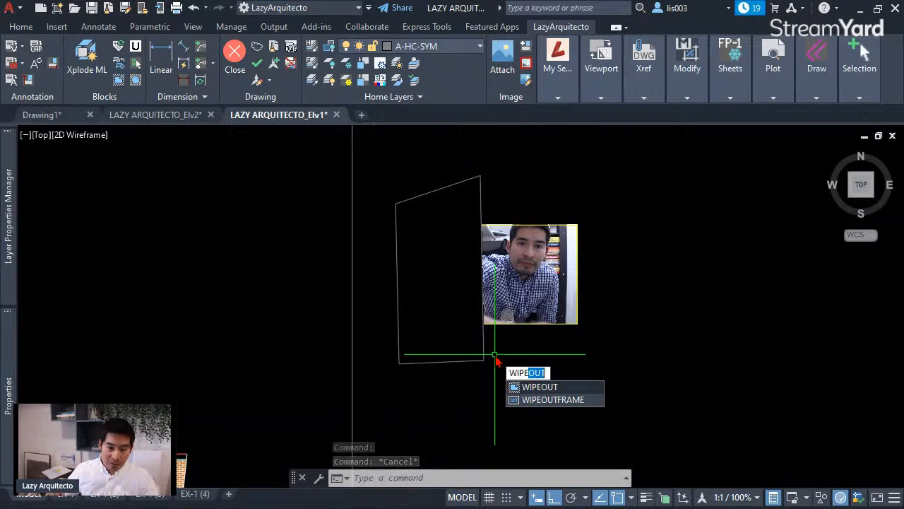
click(549, 399)
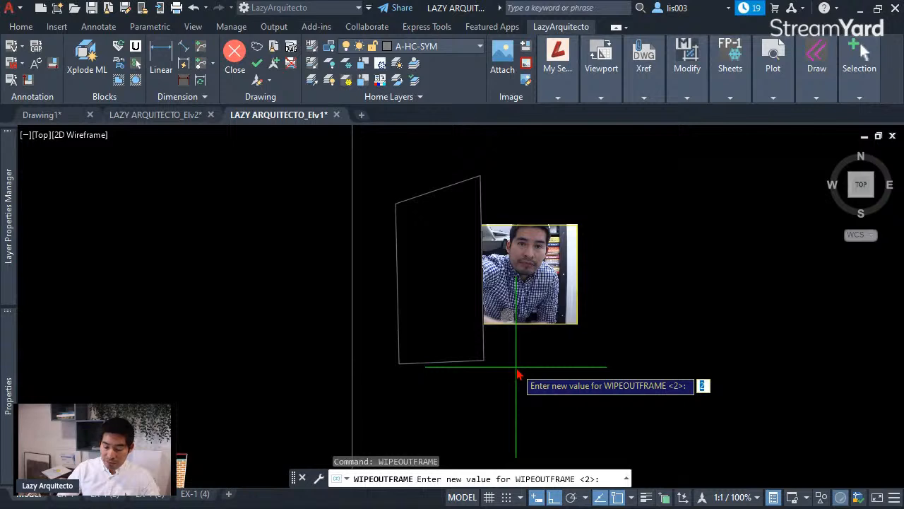
text(0)
key(Return)
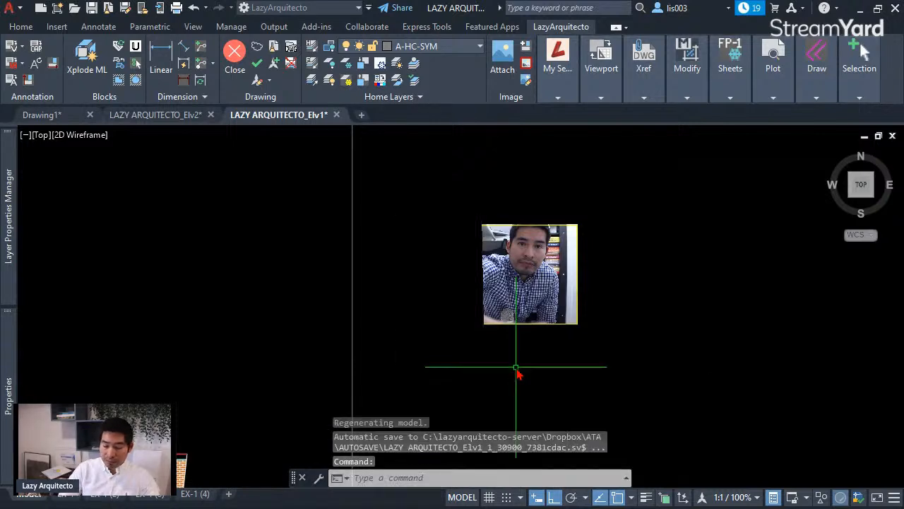
- Select the wipeout by window and by its top edge to check its outline
click(430, 226)
click(413, 186)
key(Escape)
click(439, 200)
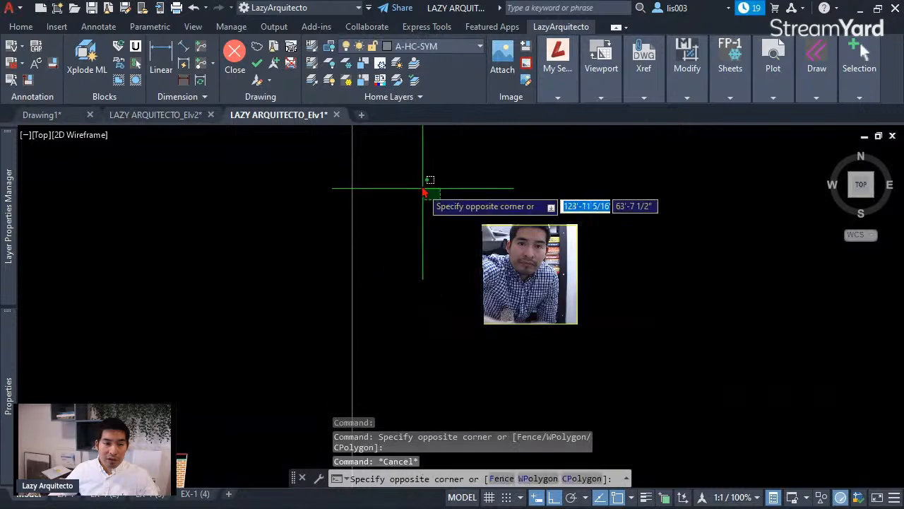
click(412, 170)
mouse_move(447, 196)
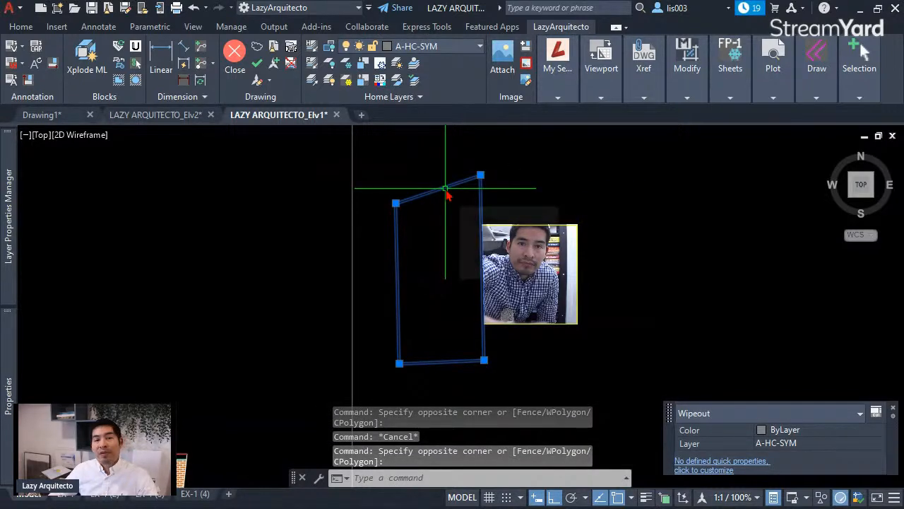
key(Escape)
click(457, 183)
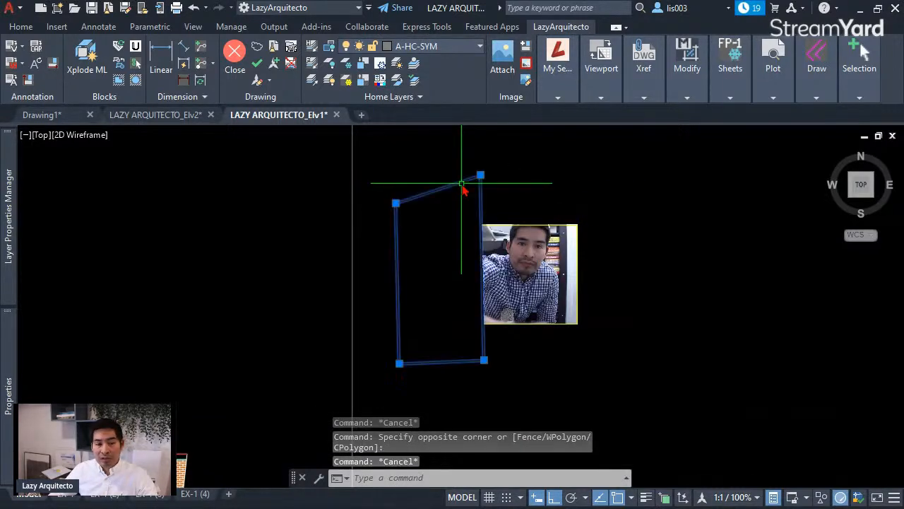
key(Escape)
- Set WIPEOUTFRAME to 1 so the wipeout's outline displays, then zoom out
text(WIPEOUTFRAME)
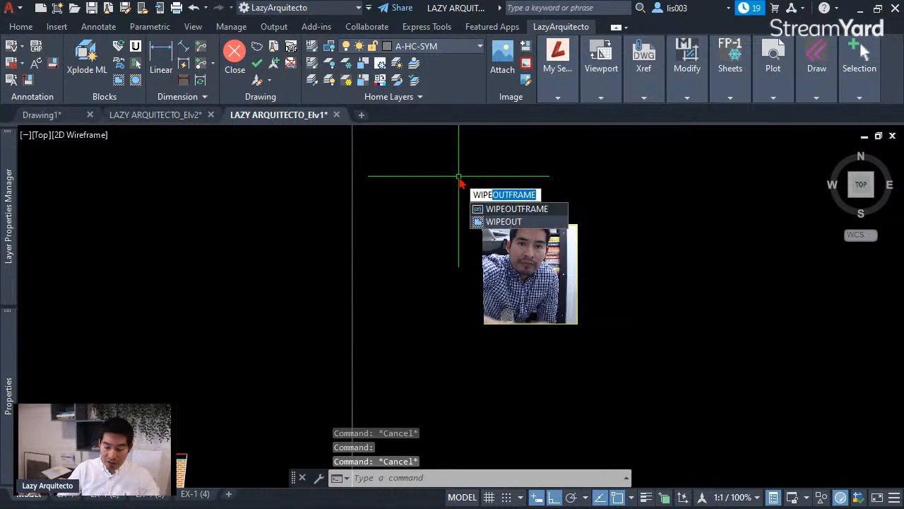
key(Return)
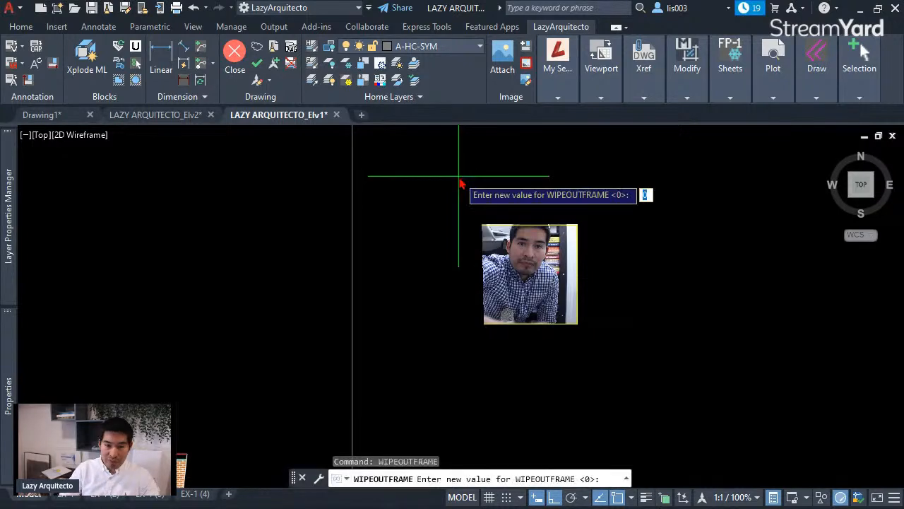
text(1)
key(Return)
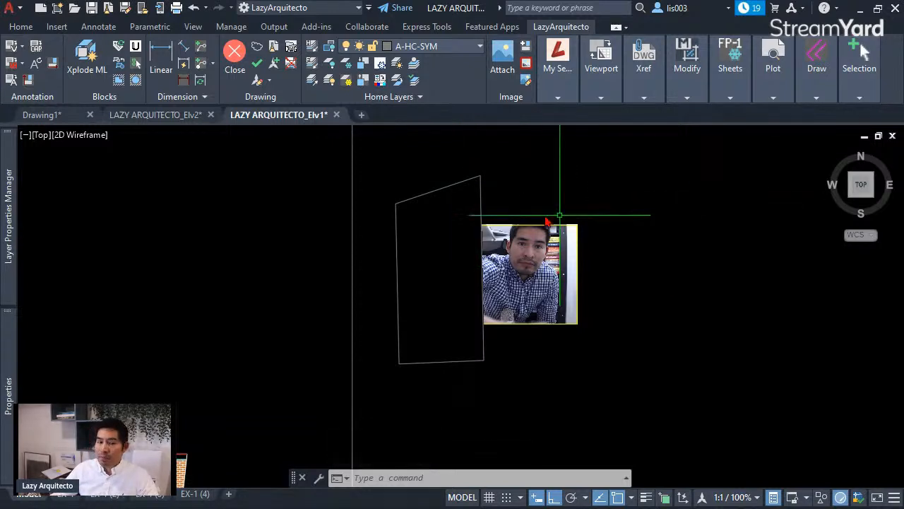
scroll(478, 203, down, 3)
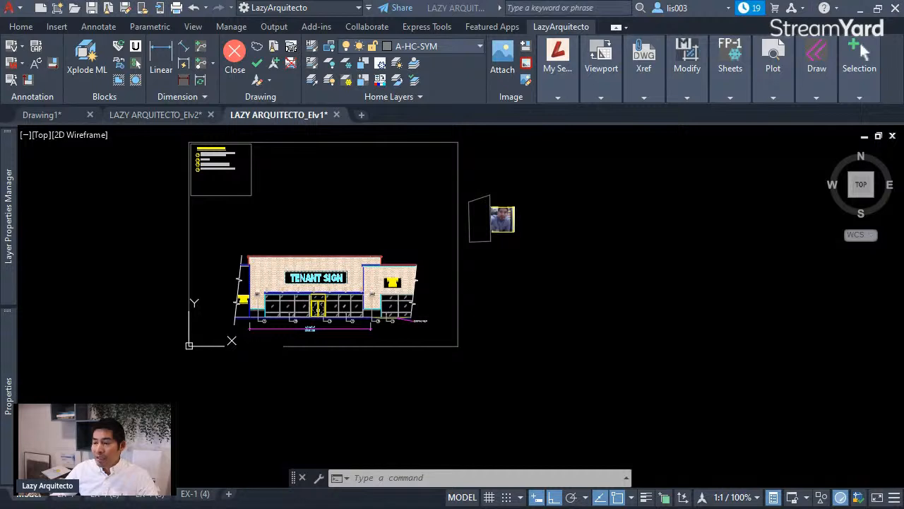
click(620, 277)
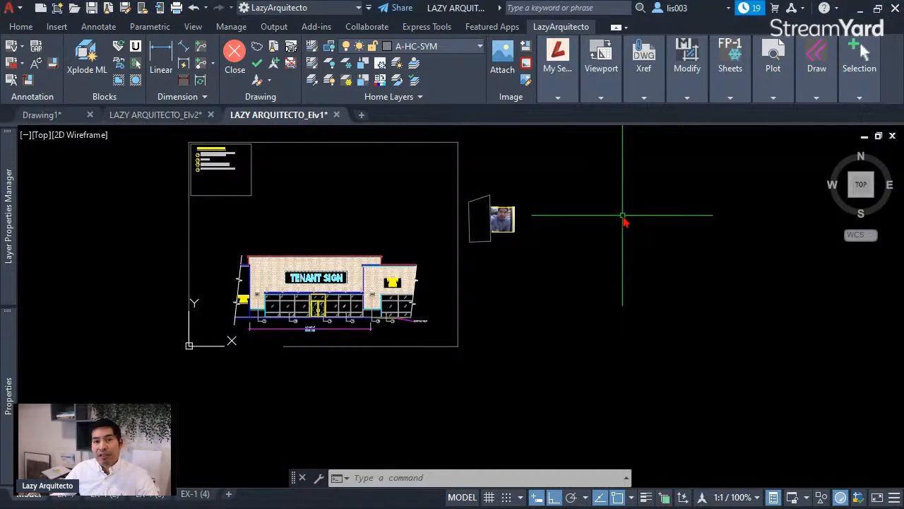
scroll(541, 201, up, 3)
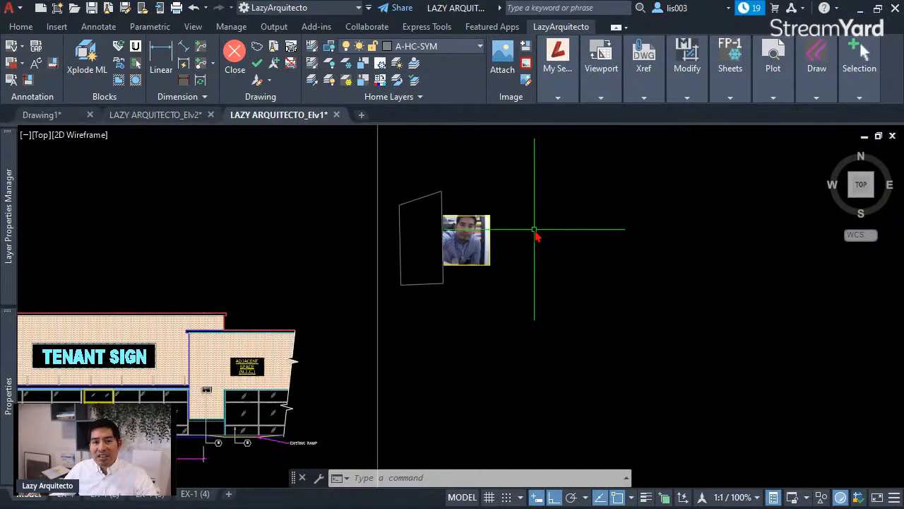
text(dwg)
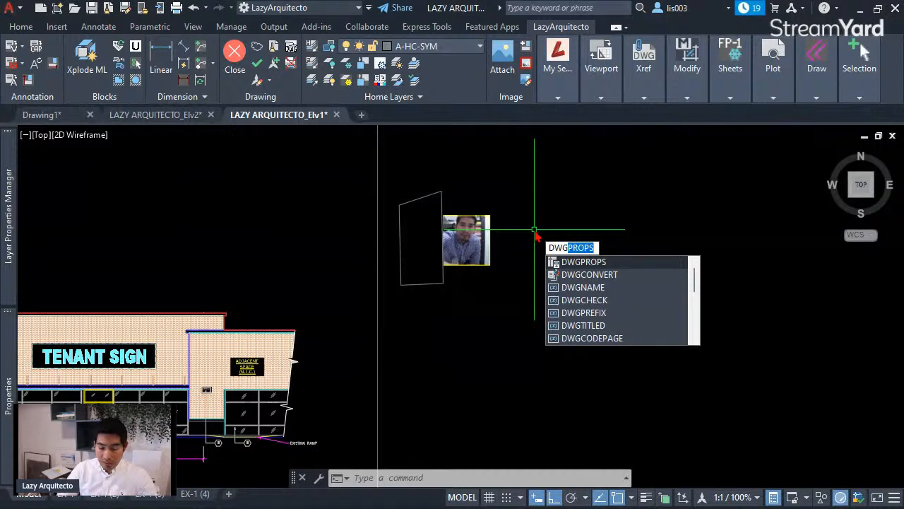
key(BackSpace)
key(BackSpace)
text(gn)
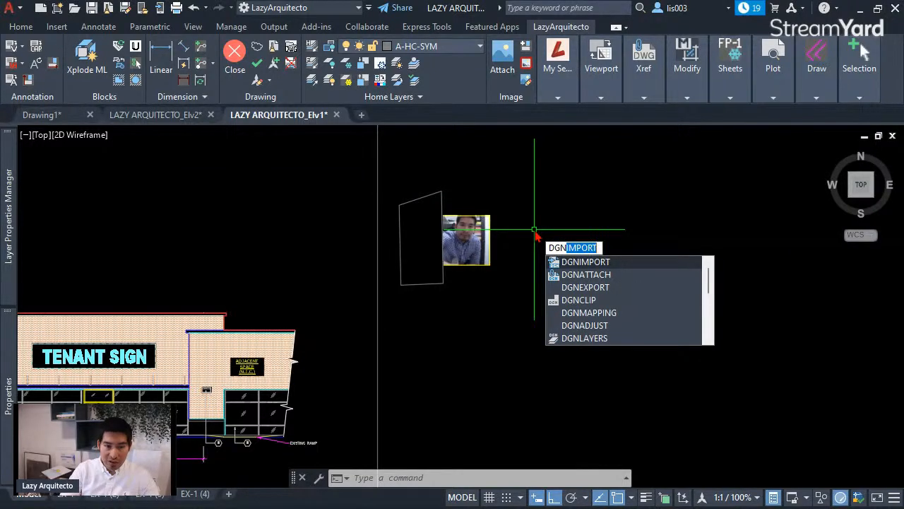
key(BackSpace)
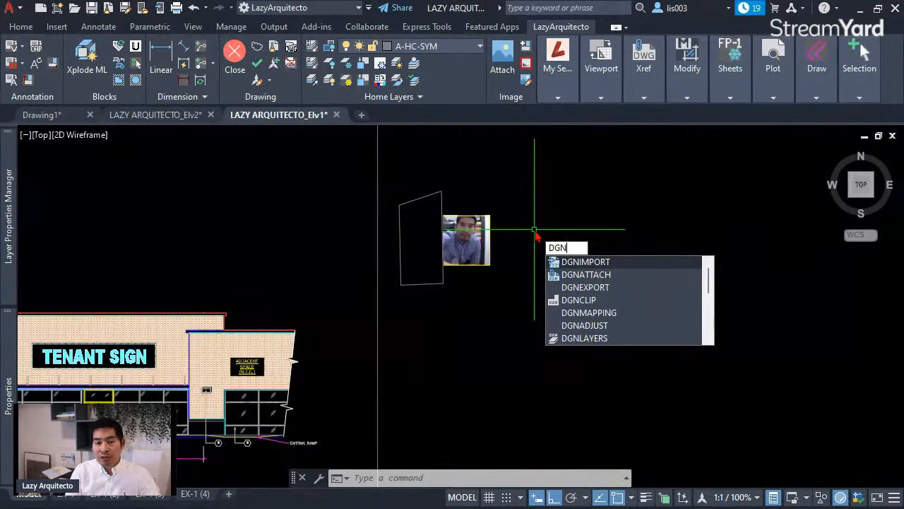
text(FRame)
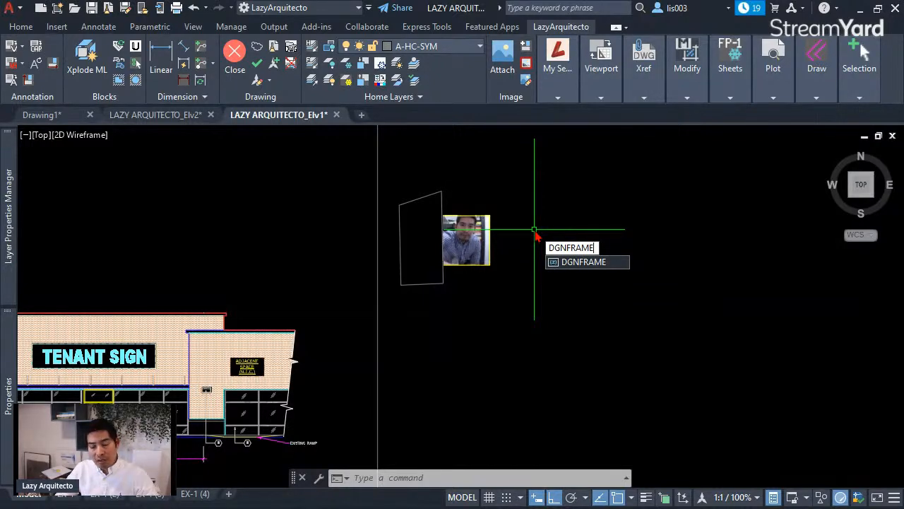
key(Return)
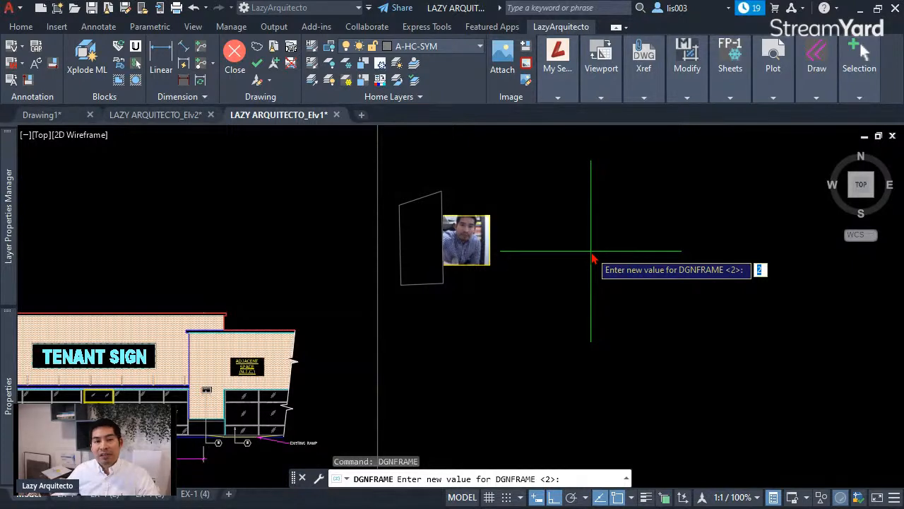
key(Escape)
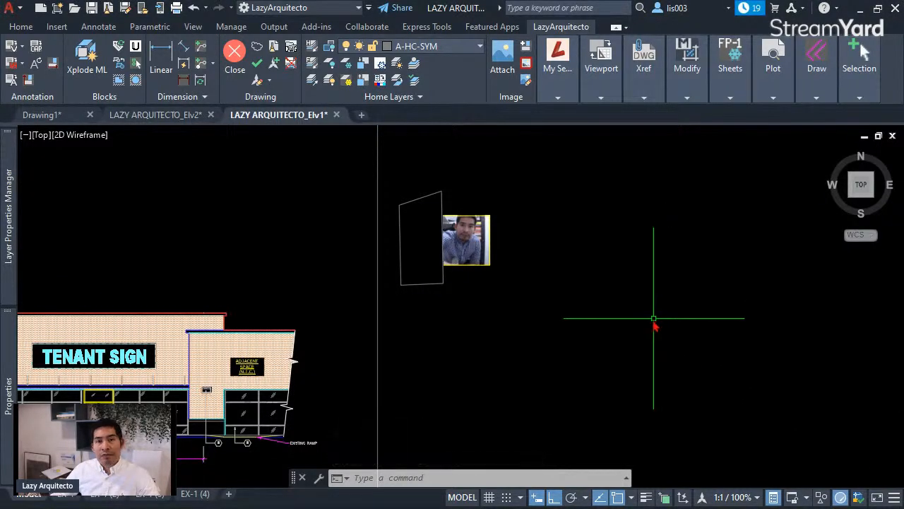
click(452, 215)
scroll(462, 224, up, 3)
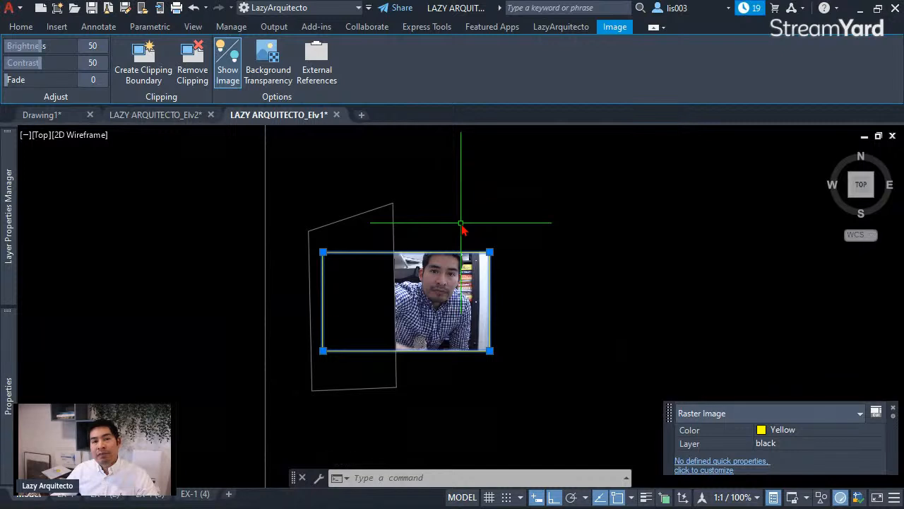
key(Escape)
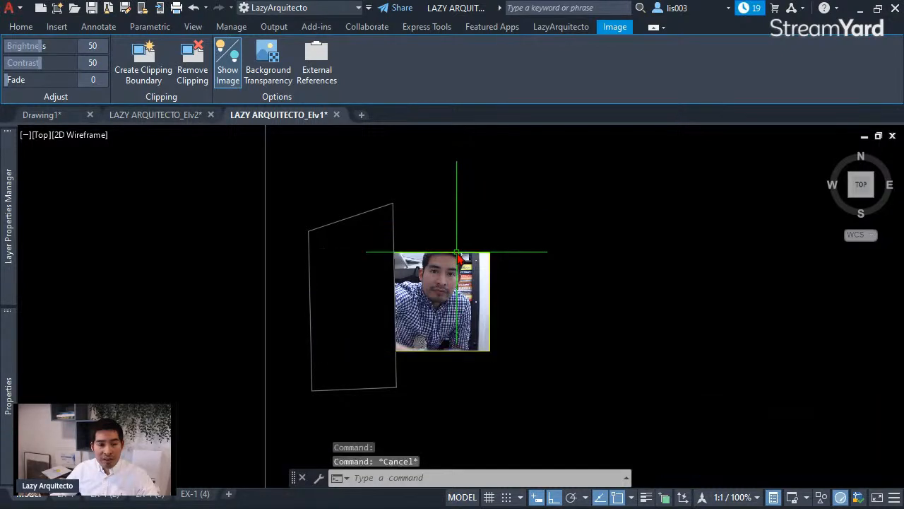
click(456, 253)
middle_drag(489, 252, 424, 257)
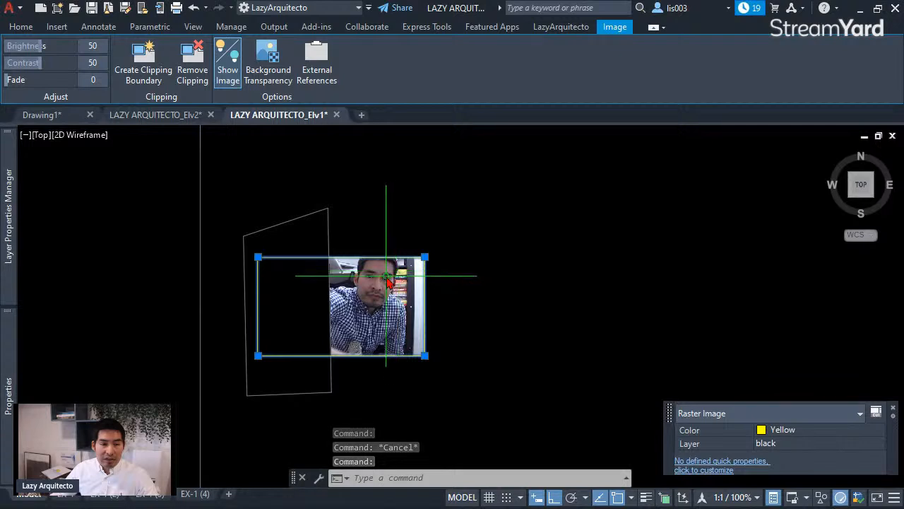
scroll(393, 273, up, 3)
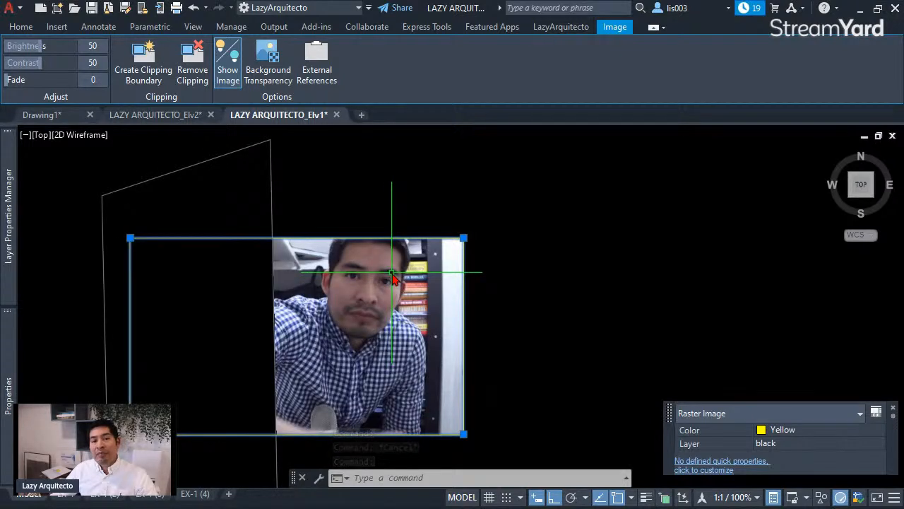
key(Escape)
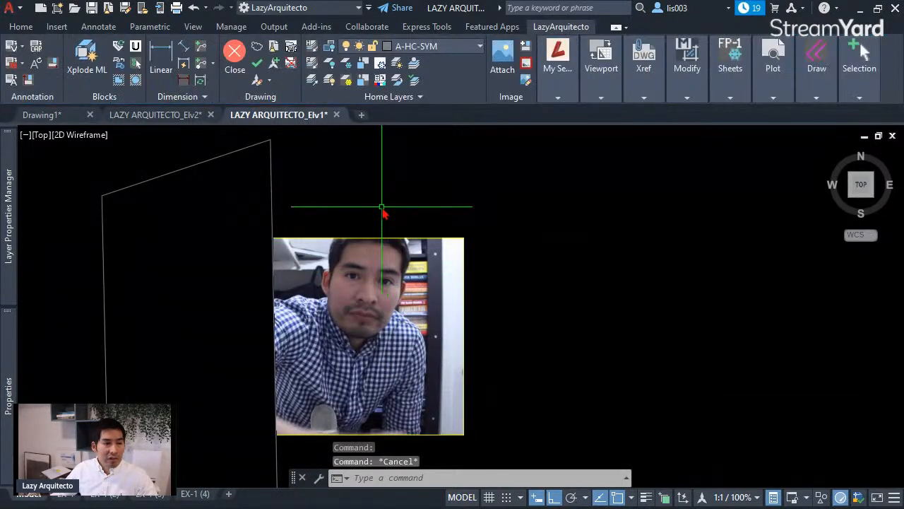
text(XR)
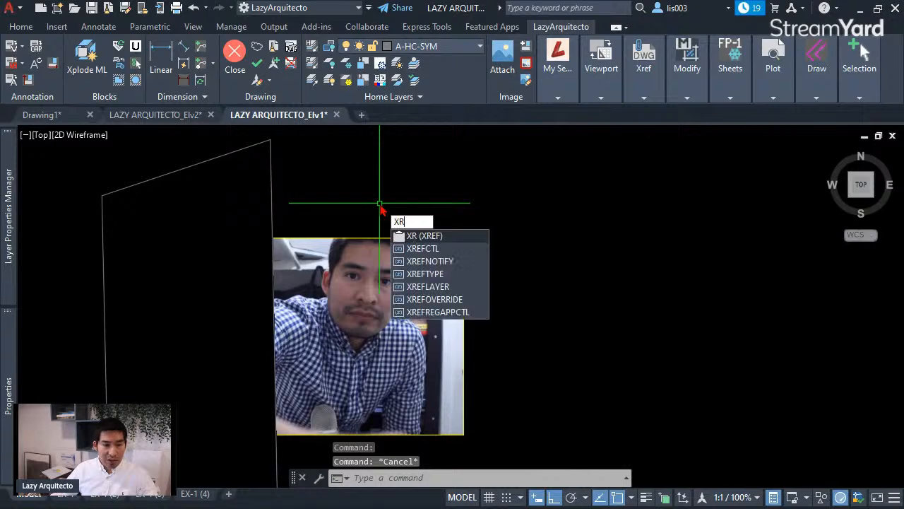
- Open External References via XR, start Attach DWG, and centre the Select Reference File dialog
key(Return)
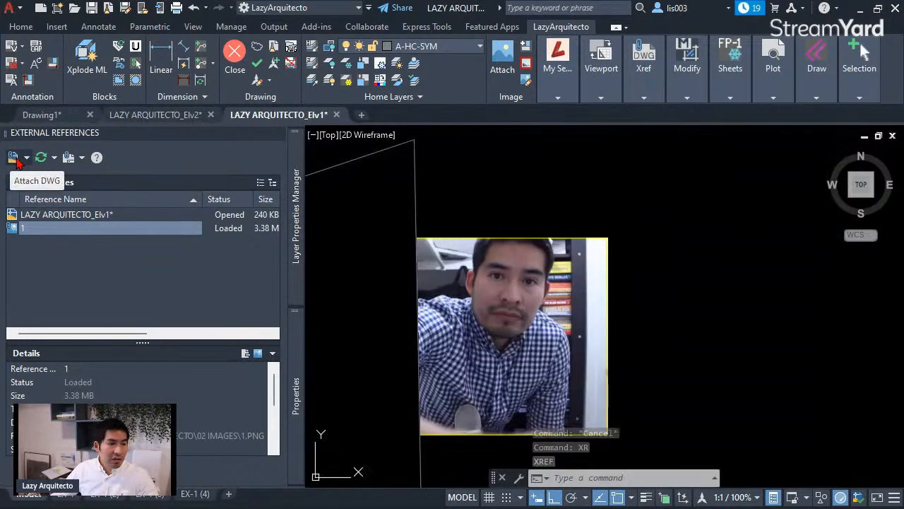
click(17, 159)
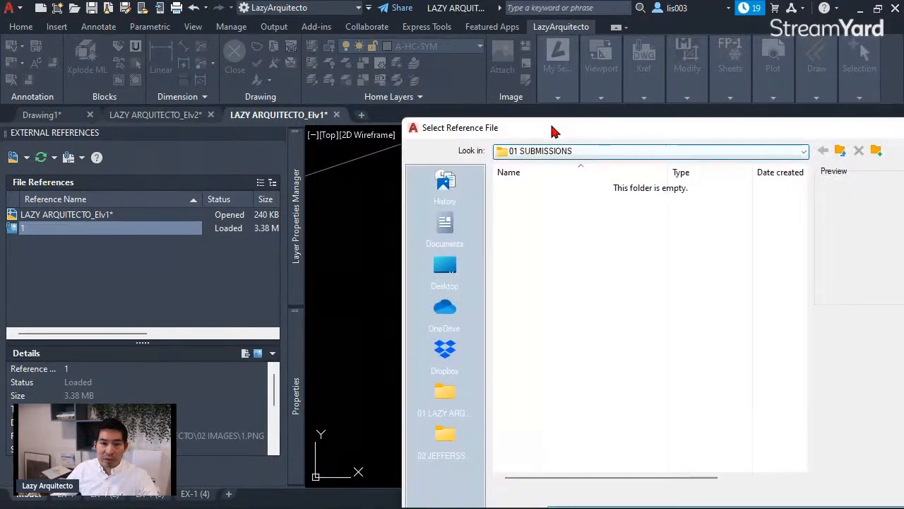
drag(554, 131, 317, 149)
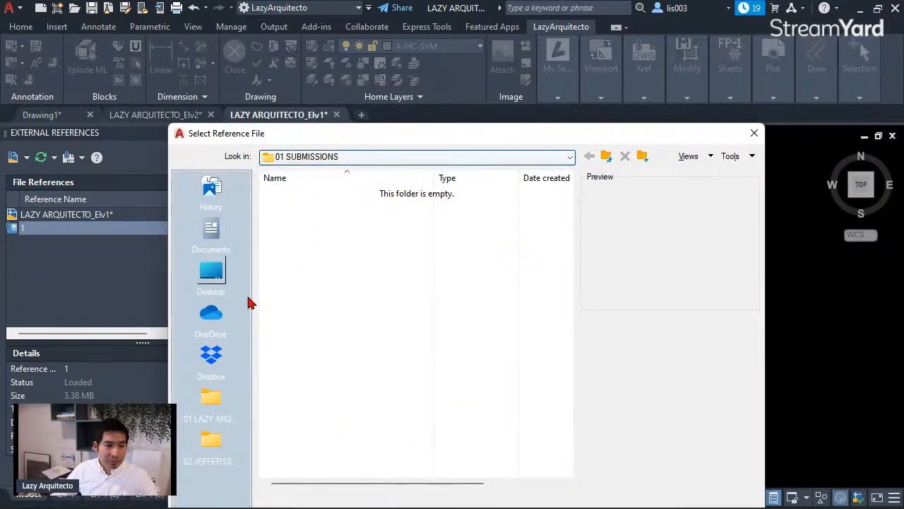
- Browse the 01 LAZY ARQUITECTO folder into 01 VIDEOS, then back out
click(216, 403)
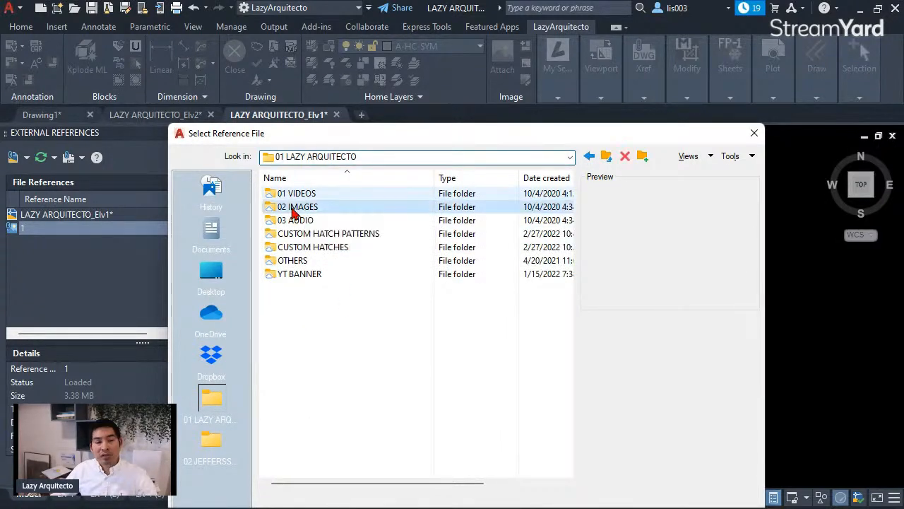
click(293, 209)
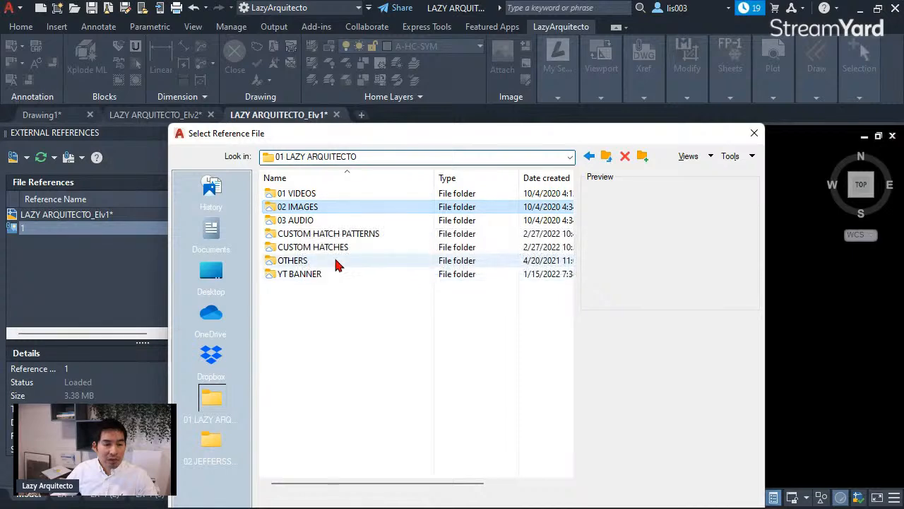
double_click(329, 197)
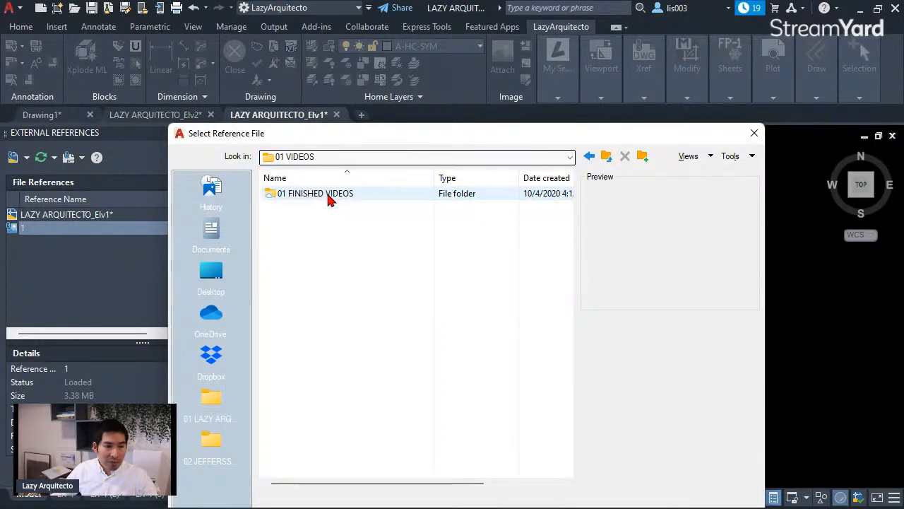
click(330, 200)
double_click(329, 197)
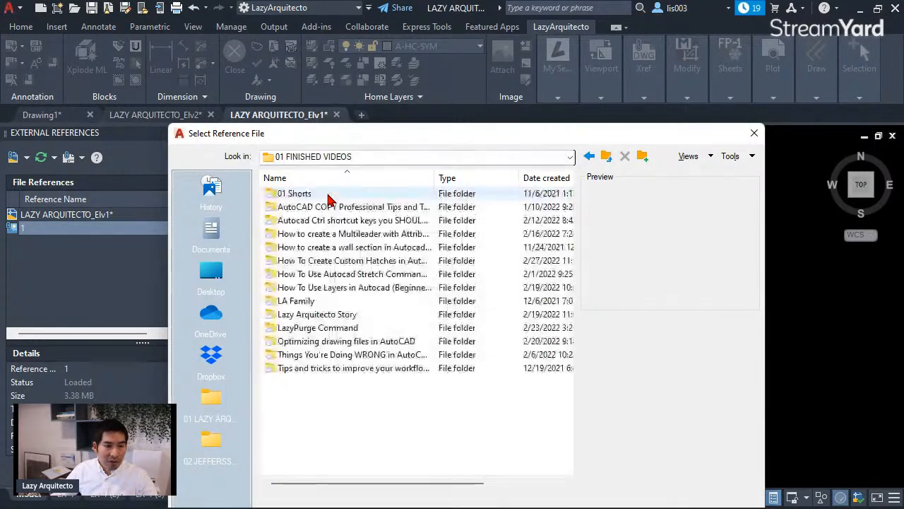
click(590, 157)
click(591, 157)
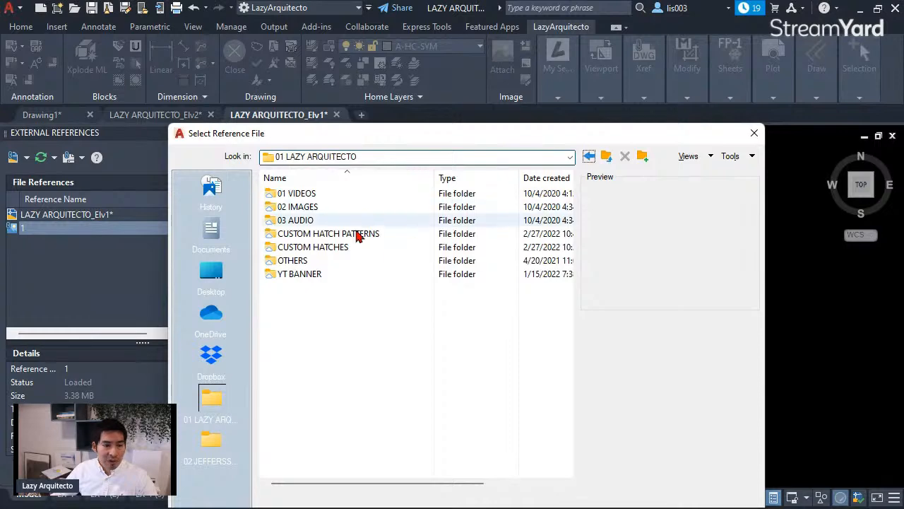
- Navigate to OTHERS\02 DWG\01 TEMPLATES\ELEVATIONS\03 and choose LAZY ARQUITECTO_Elv3.dwg
double_click(315, 262)
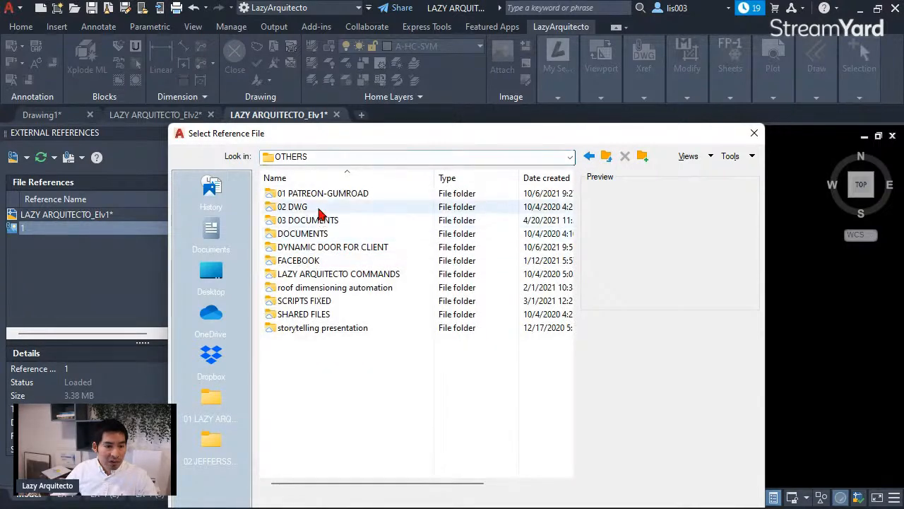
double_click(318, 208)
double_click(318, 207)
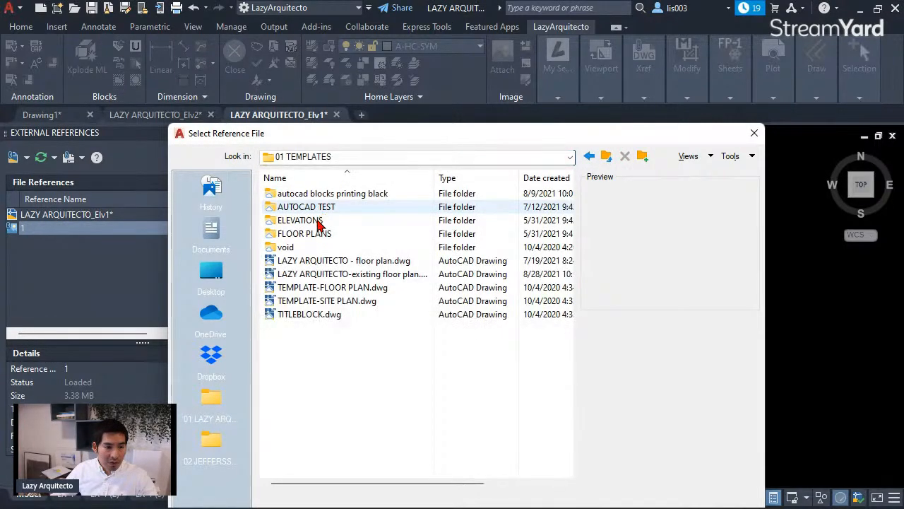
click(318, 222)
double_click(317, 222)
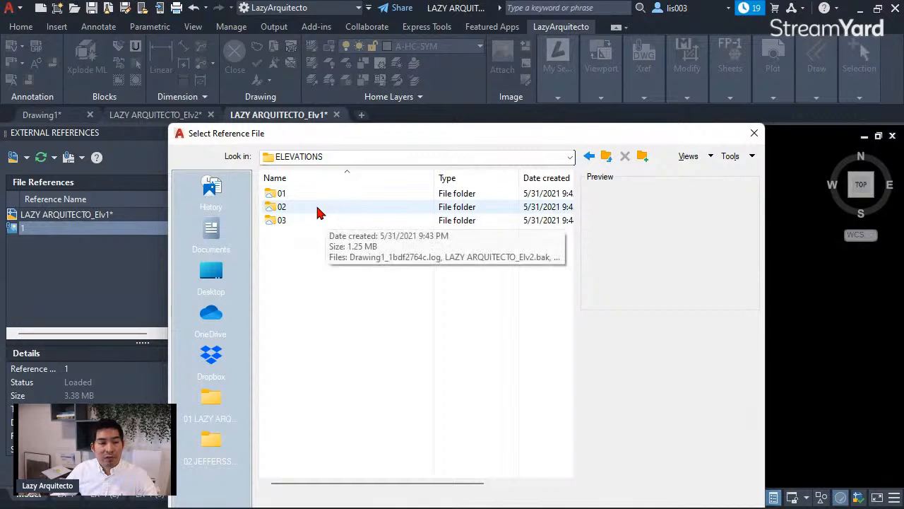
double_click(311, 221)
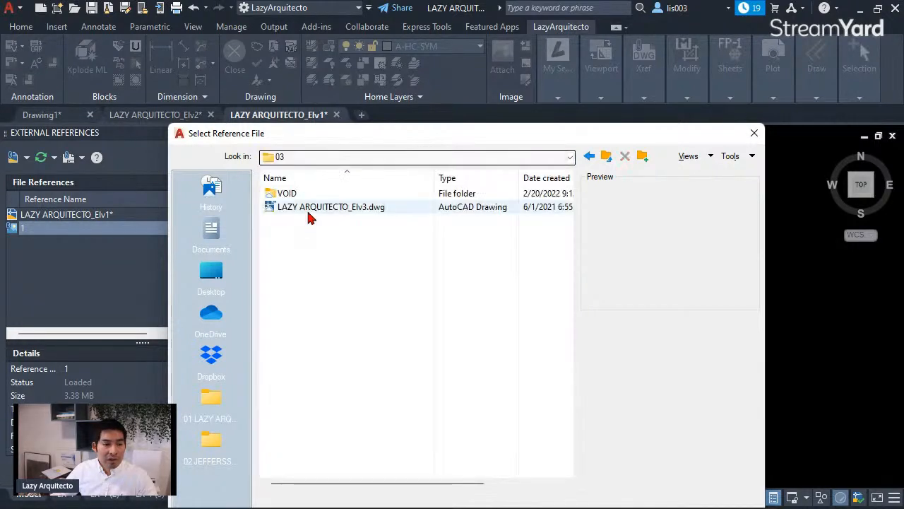
click(311, 209)
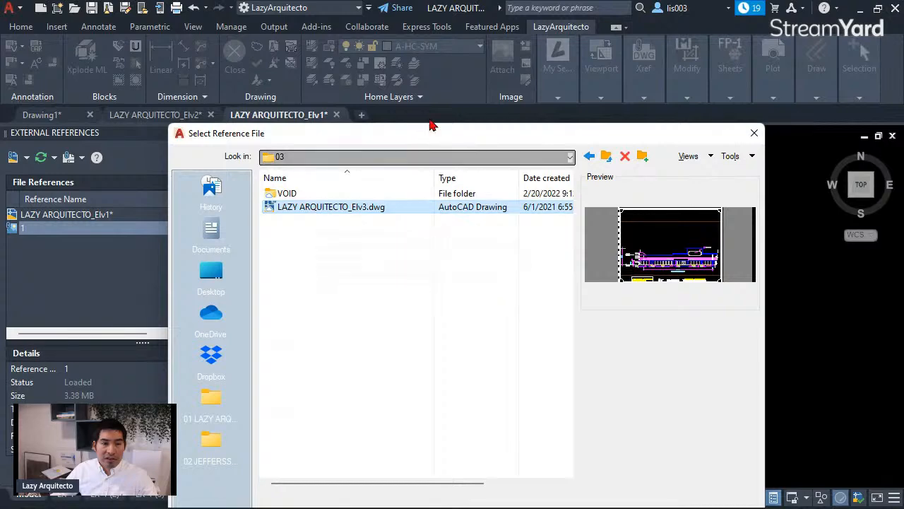
drag(412, 137, 351, 62)
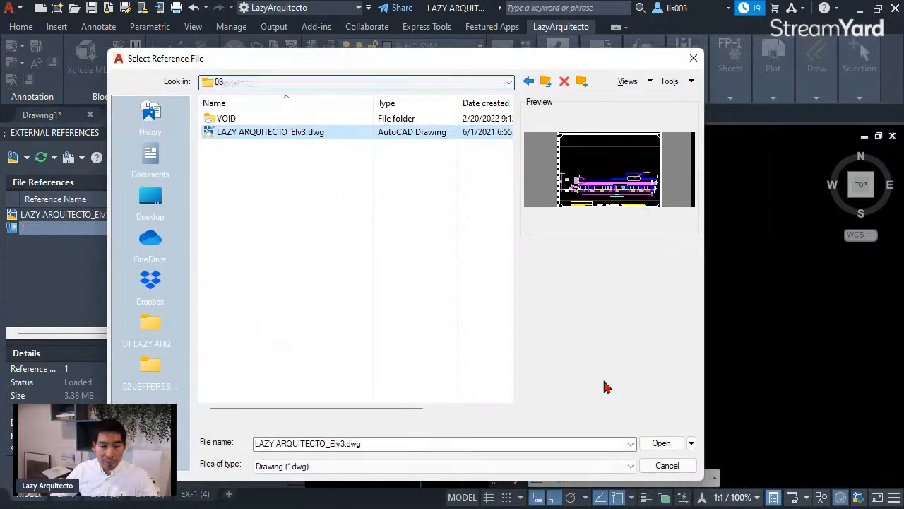
click(661, 443)
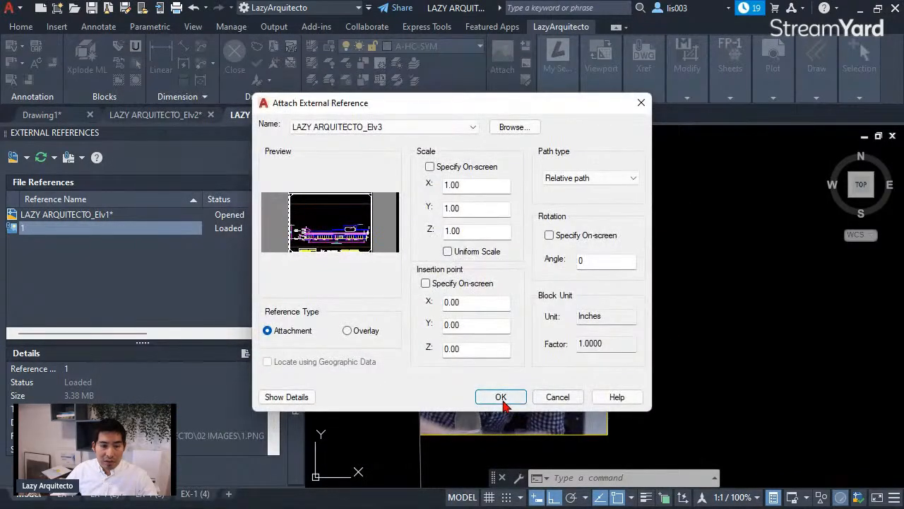
- Confirm attaching Elv3, cancel an accidental grip stretch, and close the External References palette
click(501, 396)
scroll(581, 247, down, 10)
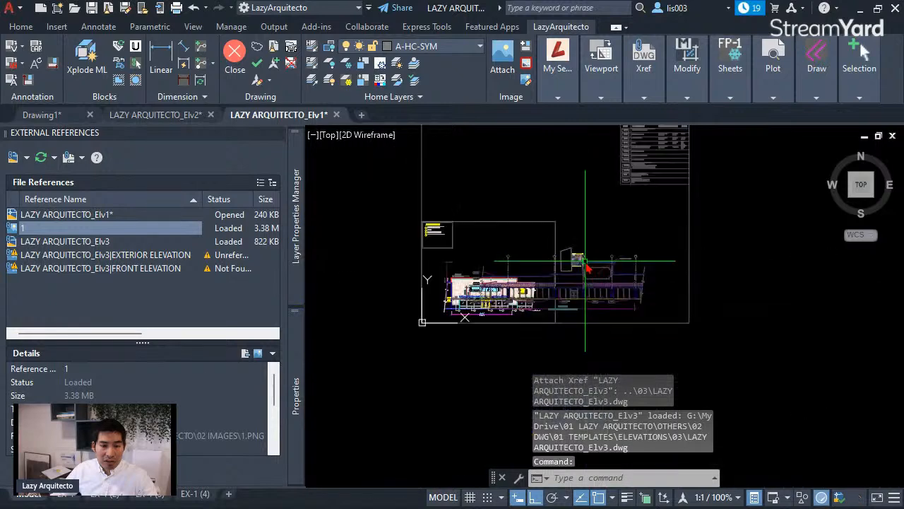
click(624, 260)
scroll(620, 279, down, 3)
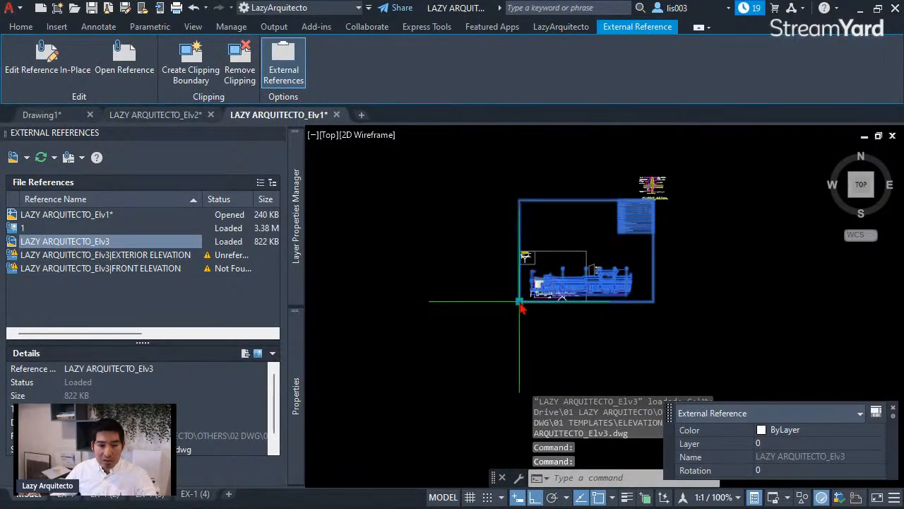
click(520, 302)
click(729, 319)
middle_drag(742, 276, 503, 312)
key(Escape)
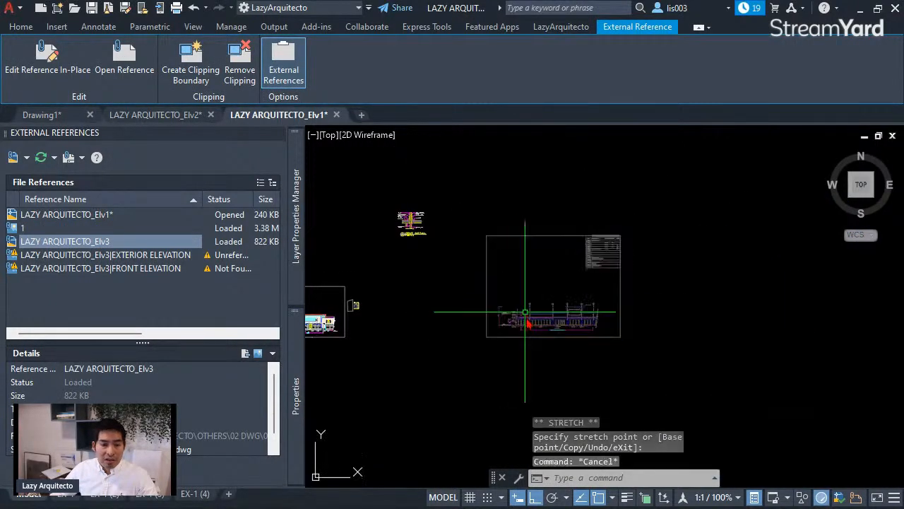
scroll(523, 297, up, 3)
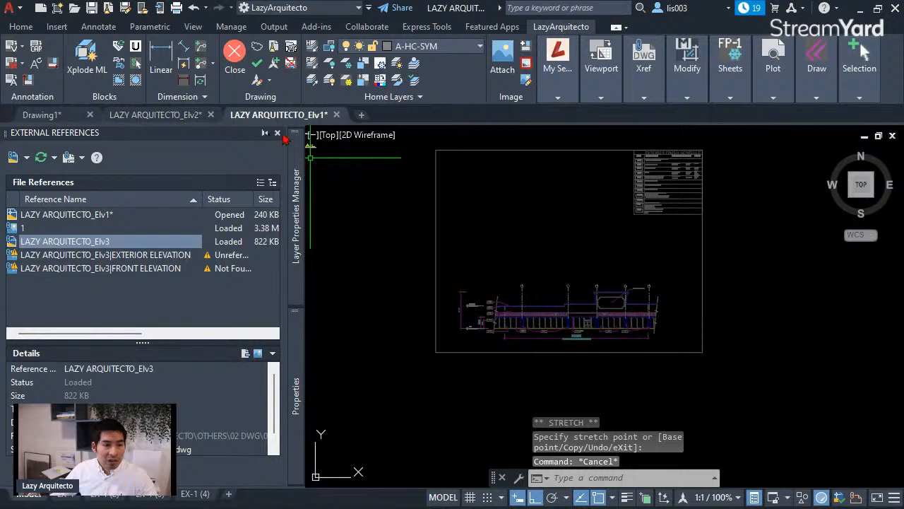
click(278, 133)
middle_drag(404, 229, 419, 266)
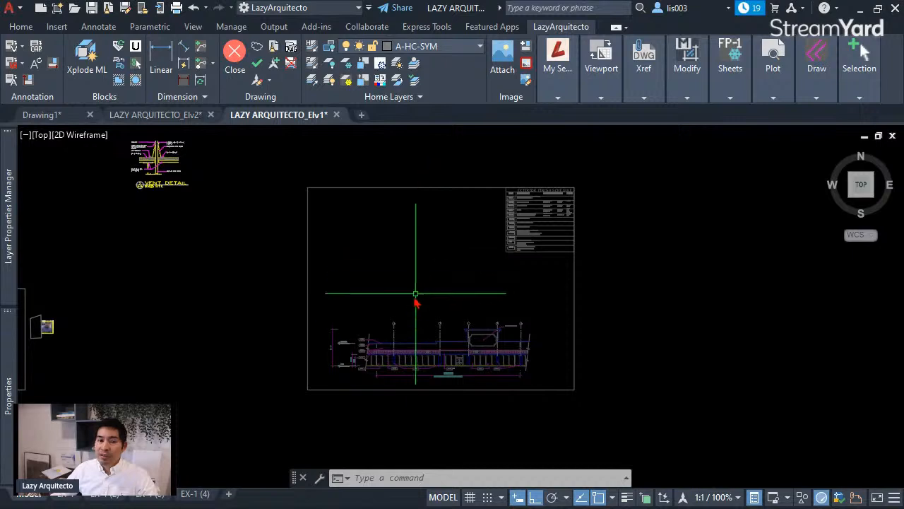
- Clip the Elv3 reference with a rectangular boundary around the elevation drawing
click(396, 332)
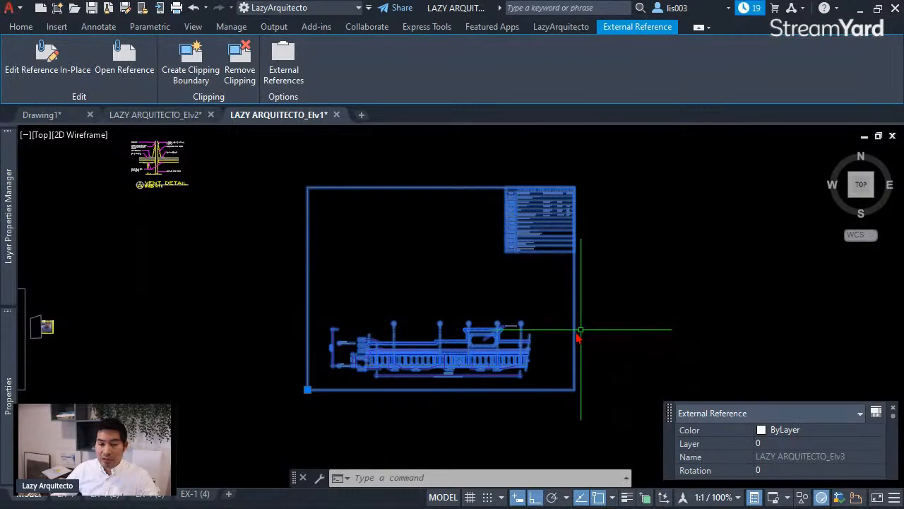
key(Escape)
click(433, 345)
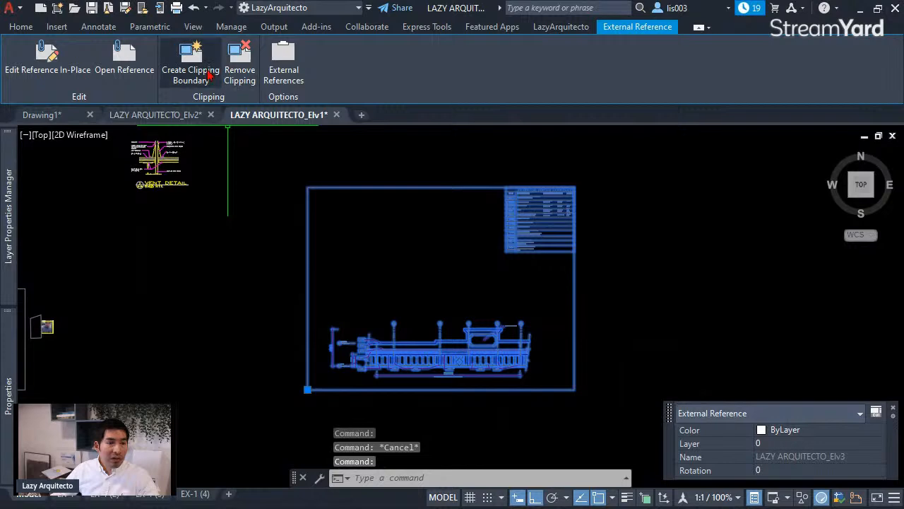
click(204, 76)
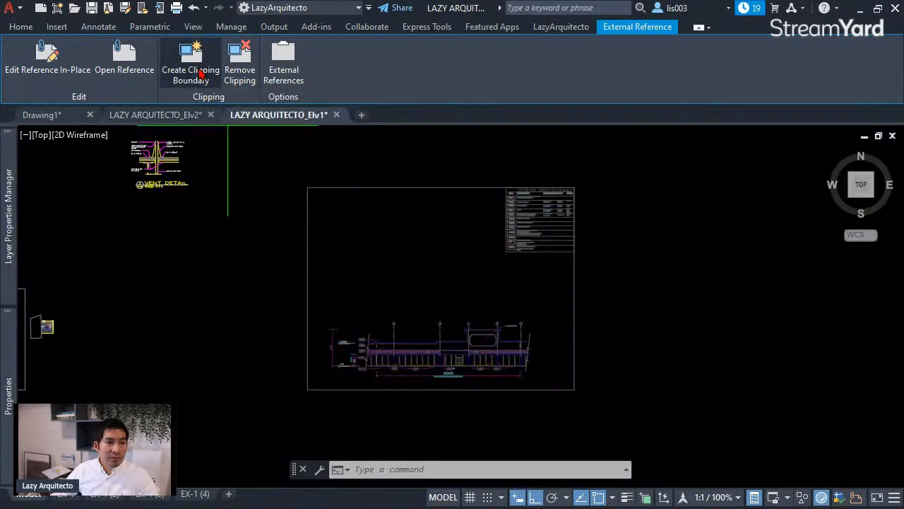
key(Down)
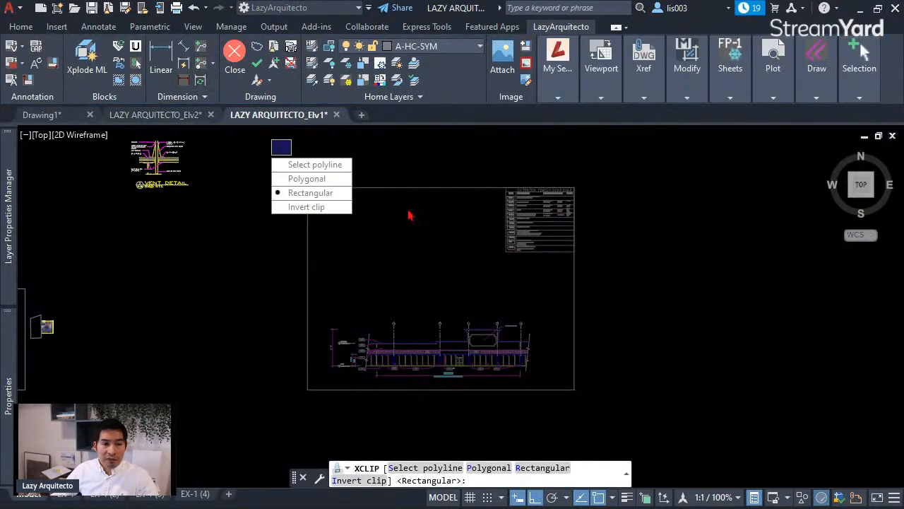
click(299, 193)
click(292, 173)
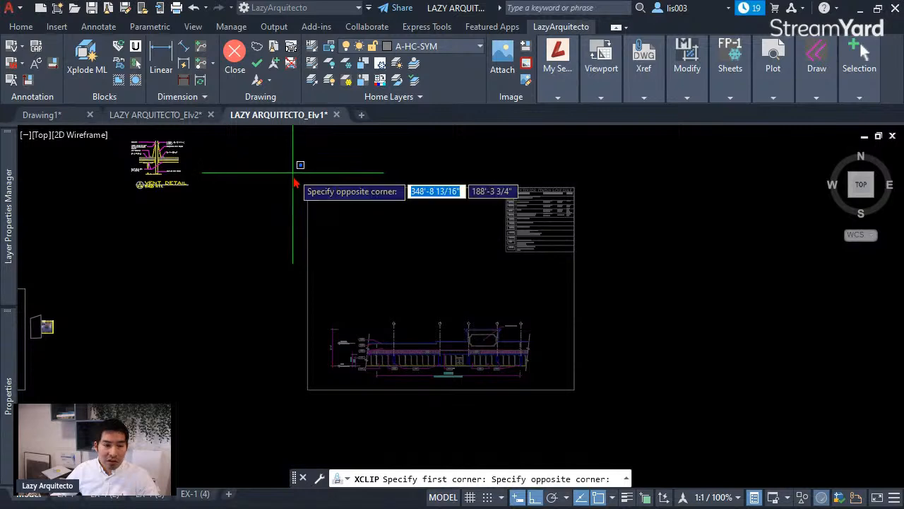
click(535, 408)
- Adjust the clip boundary's corner grips, then select and deselect the clipped reference
click(534, 172)
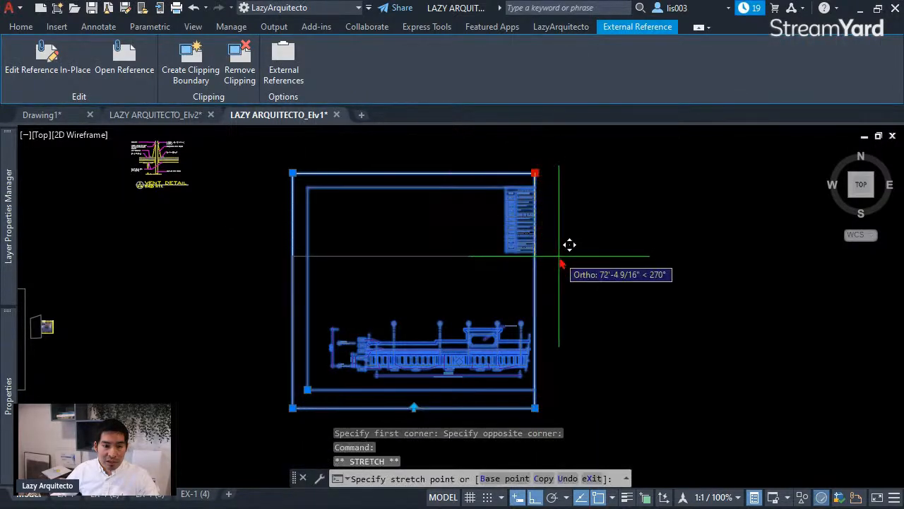
click(558, 264)
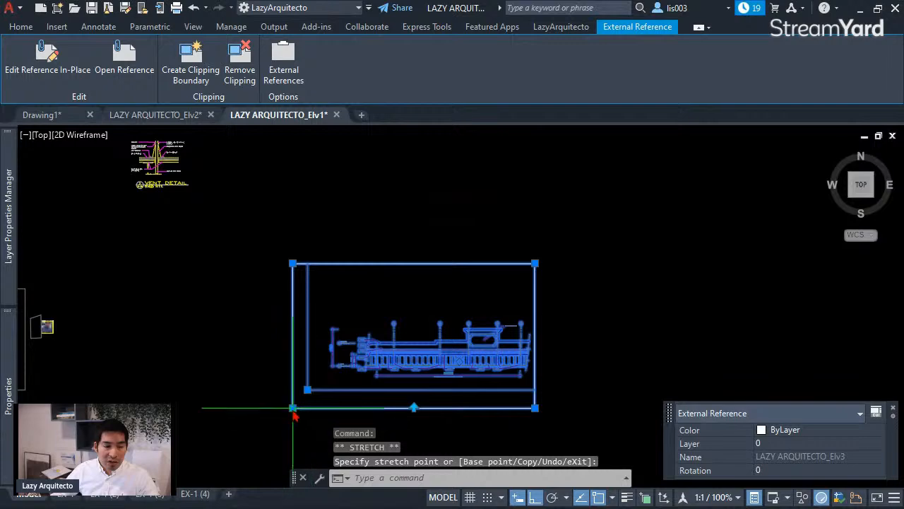
click(292, 407)
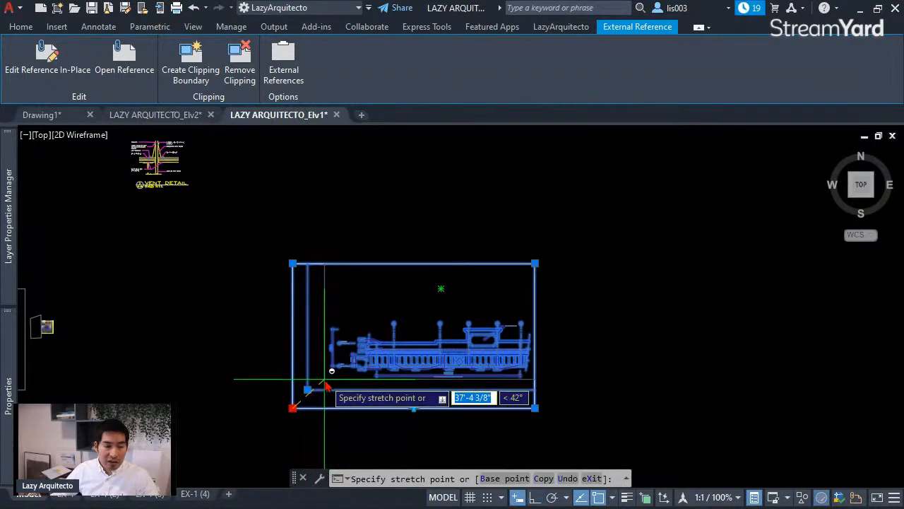
key(Escape)
scroll(403, 387, up, 2)
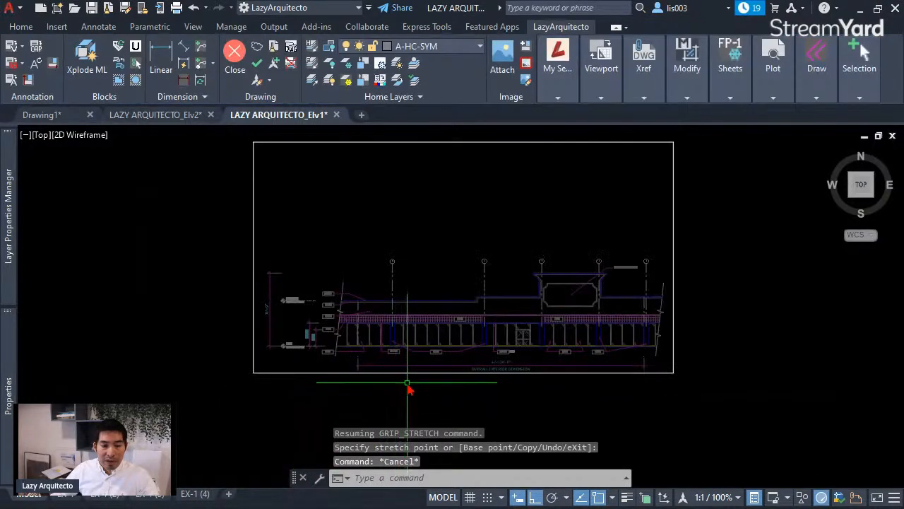
click(408, 388)
click(385, 355)
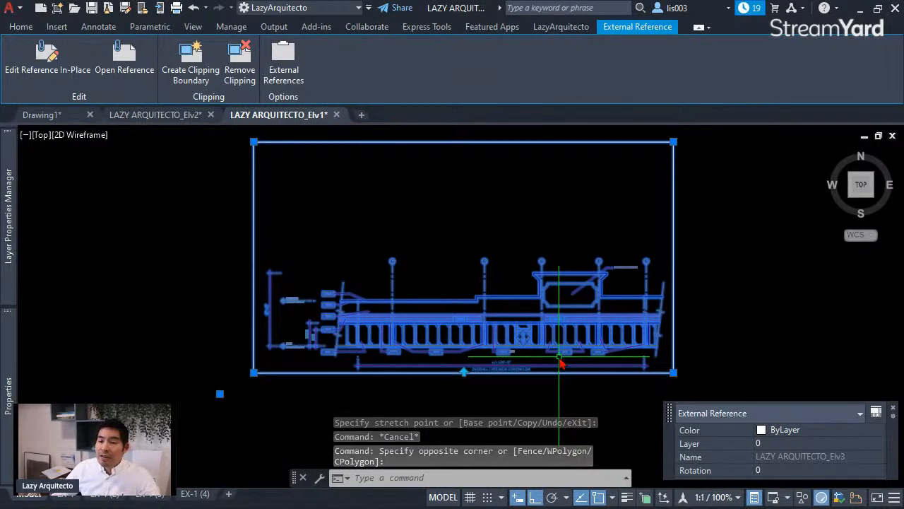
key(Escape)
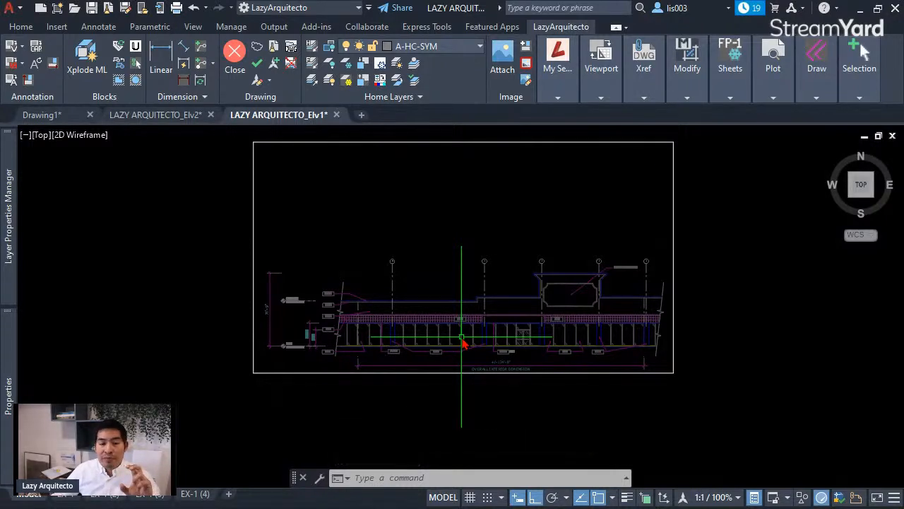
click(443, 371)
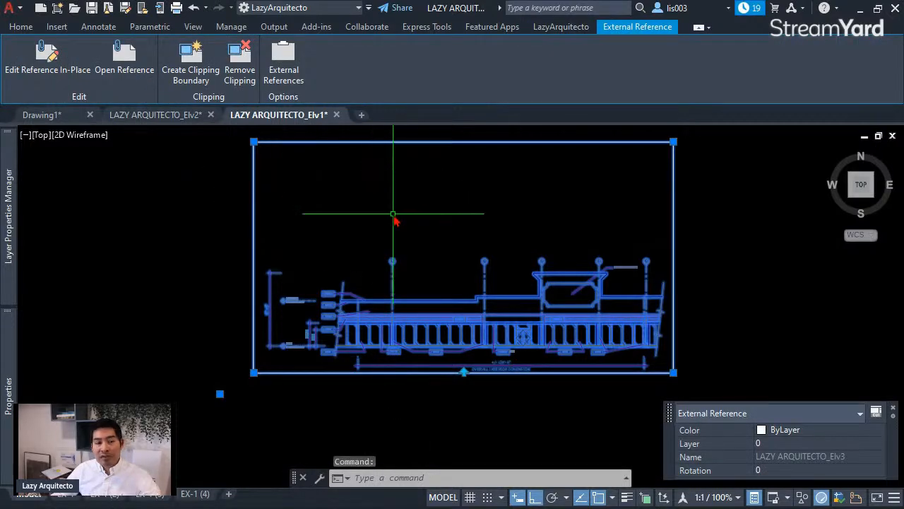
key(Escape)
key(Escape)
- Set XCLIPFRAME to 0, then back to 1 so the Elv3 clip boundary frame shows
text(xc)
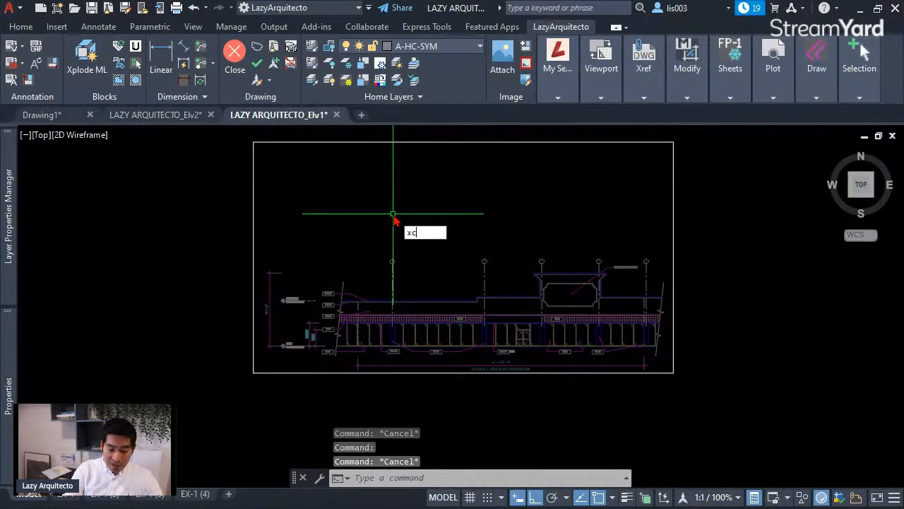
text(lipf)
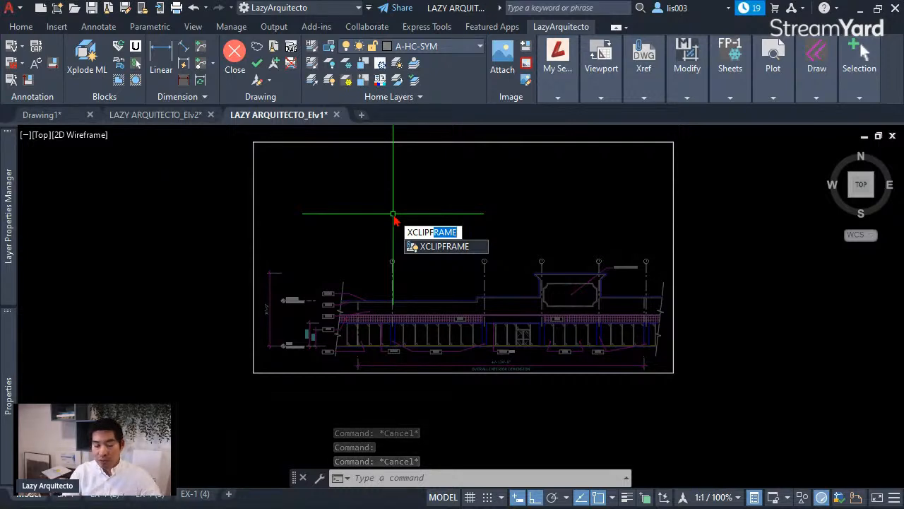
key(Return)
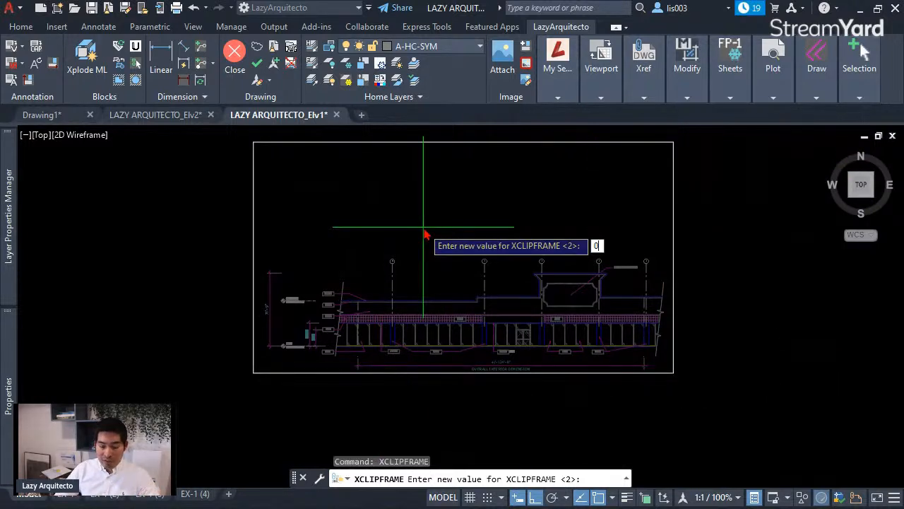
key(Return)
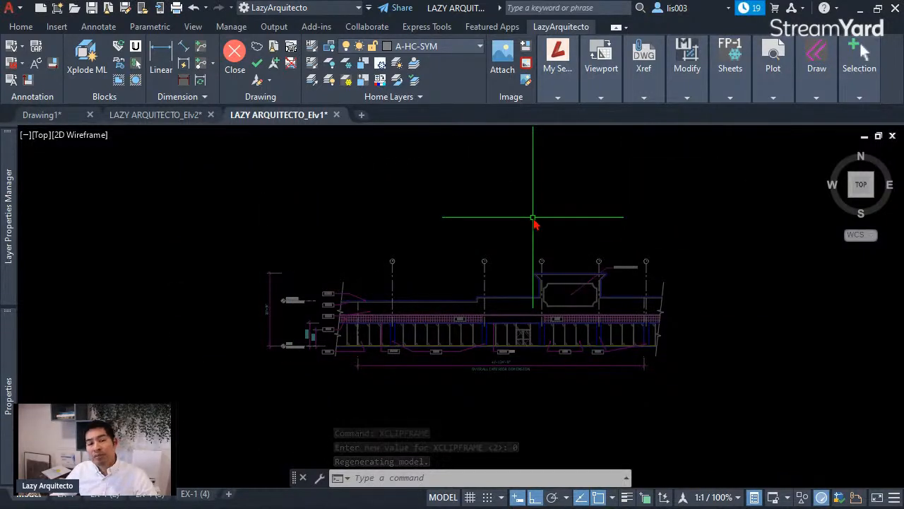
key(Return)
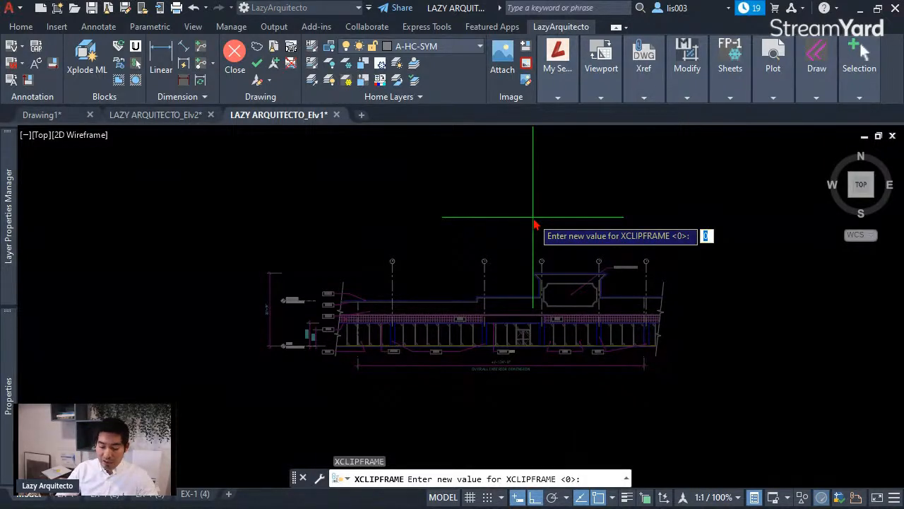
key(Return)
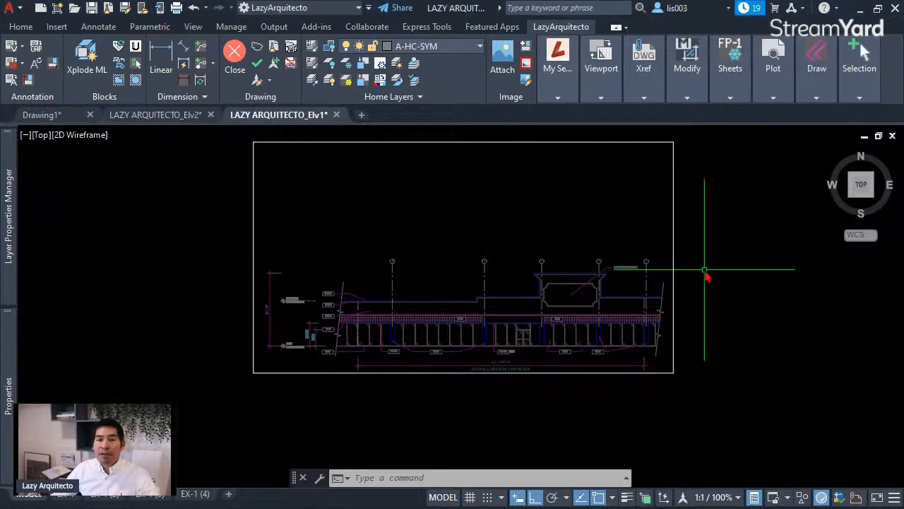
scroll(529, 265, down, 2)
scroll(529, 268, down, 3)
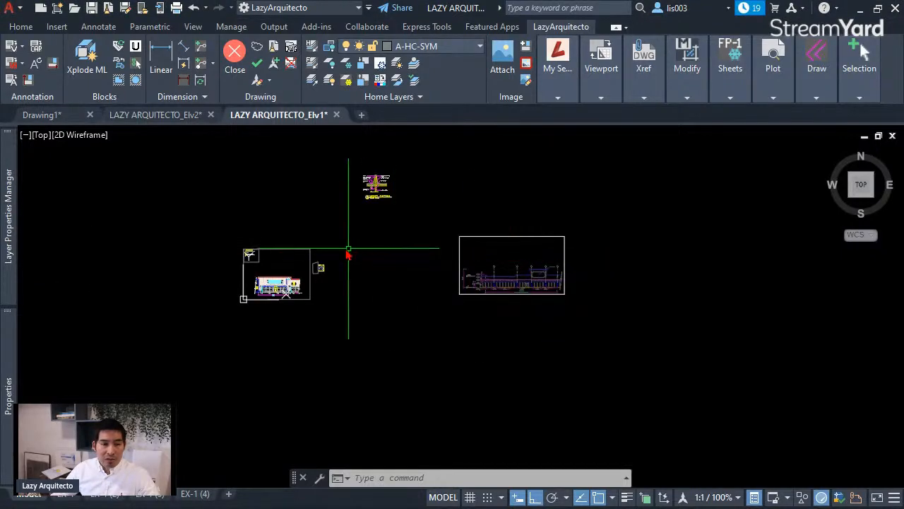
scroll(328, 260, up, 3)
scroll(311, 279, up, 4)
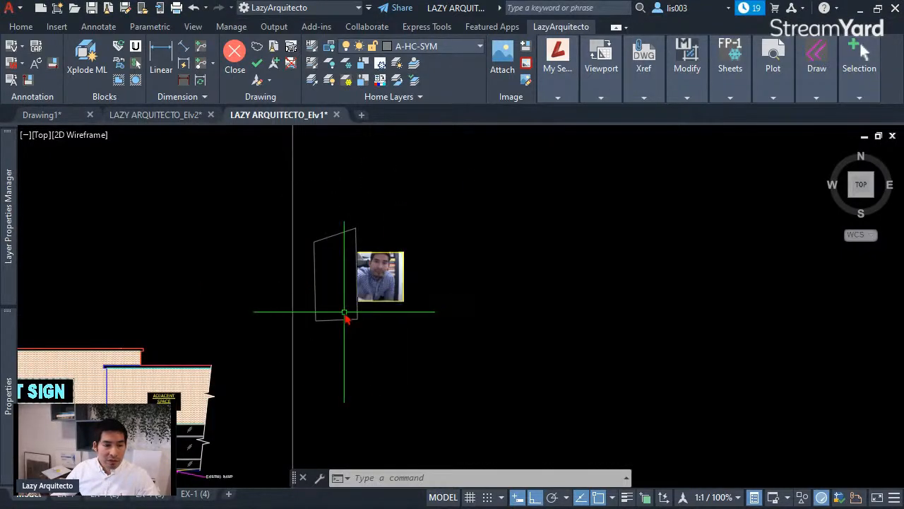
scroll(346, 317, down, 2)
scroll(492, 307, down, 2)
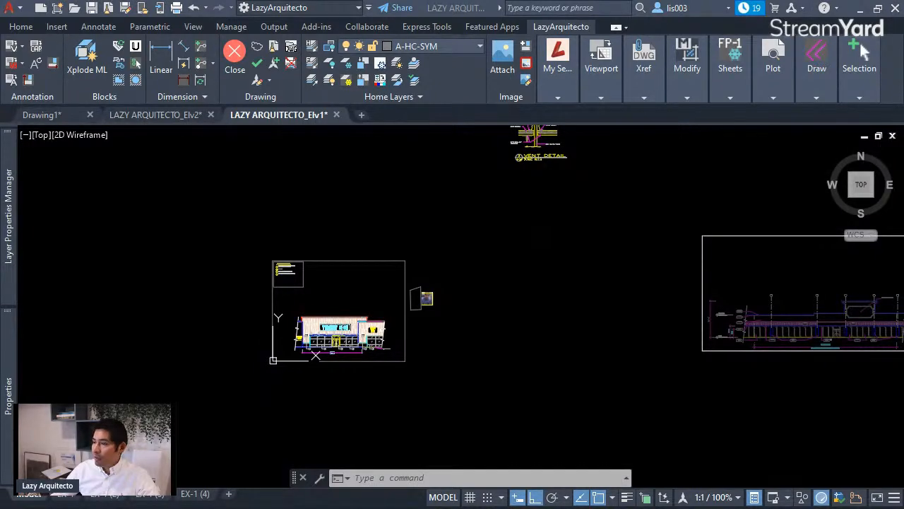
- Open 1MODIFIED.PNG from the 02 IMAGES folder with Paint
drag(903, 318, 628, 160)
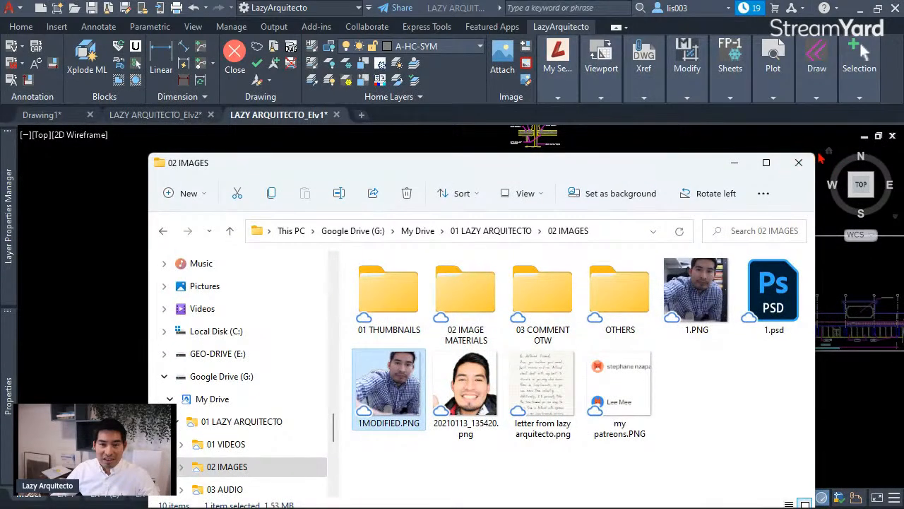
drag(817, 157, 590, 206)
drag(458, 219, 558, 146)
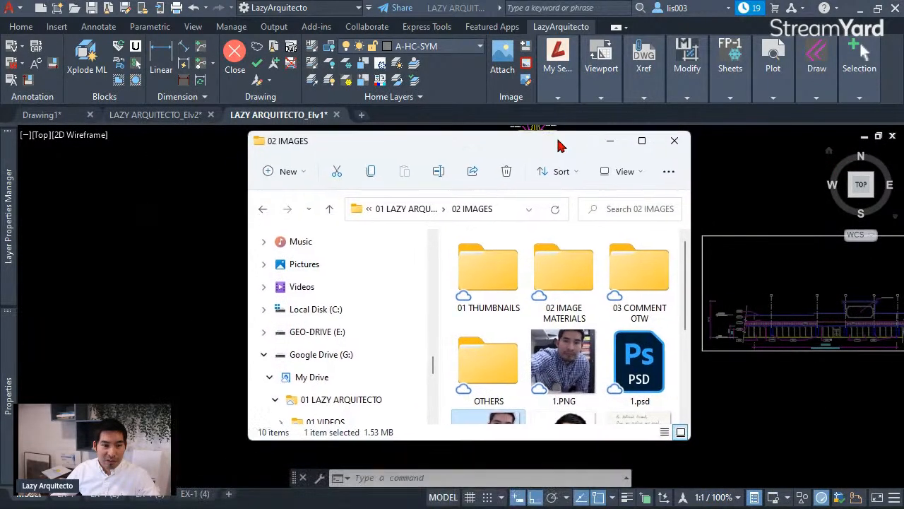
scroll(533, 348, down, 3)
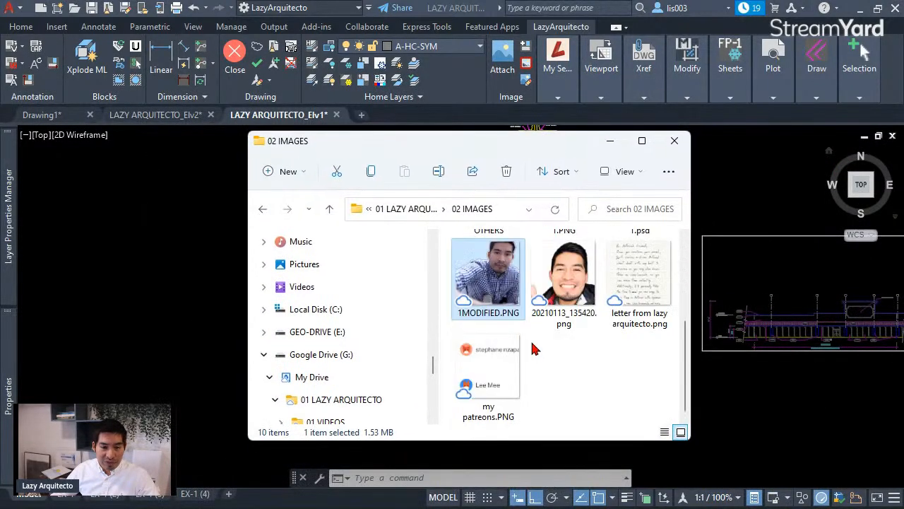
right_click(494, 279)
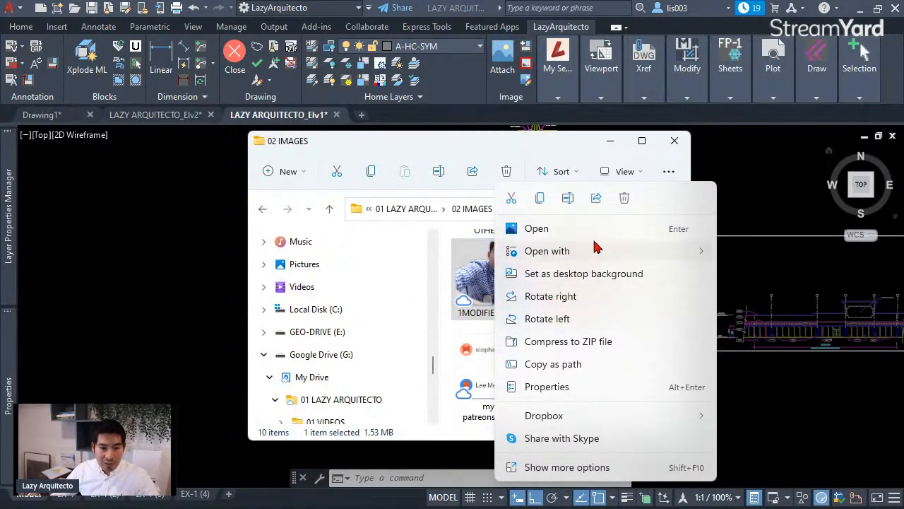
mouse_move(592, 249)
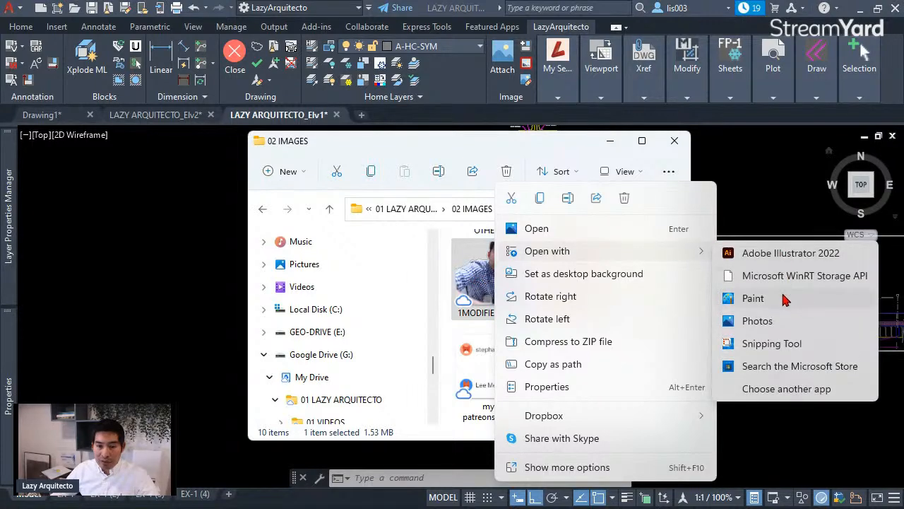
click(786, 300)
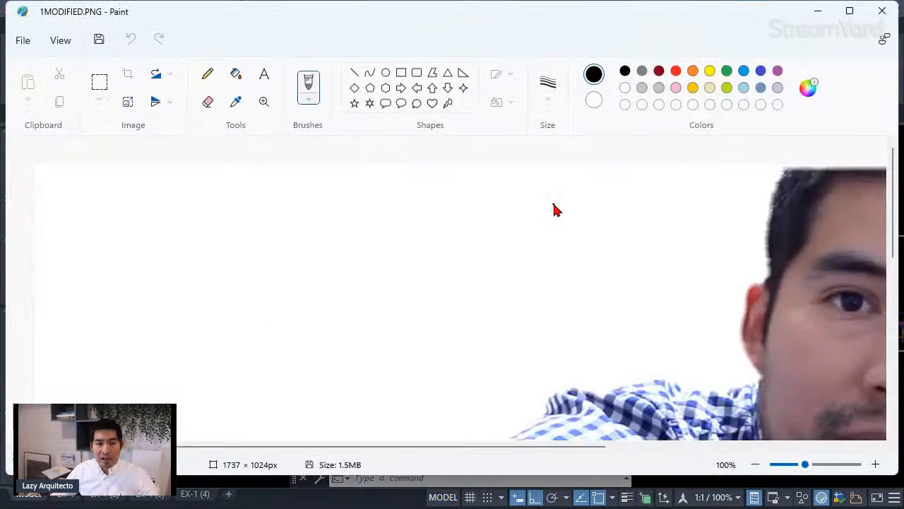
- Select and copy the whole 1MODIFIED.PNG image, then minimize Paint
ctrl+scroll(485, 247, down, 4)
ctrl+scroll(301, 249, up, 1)
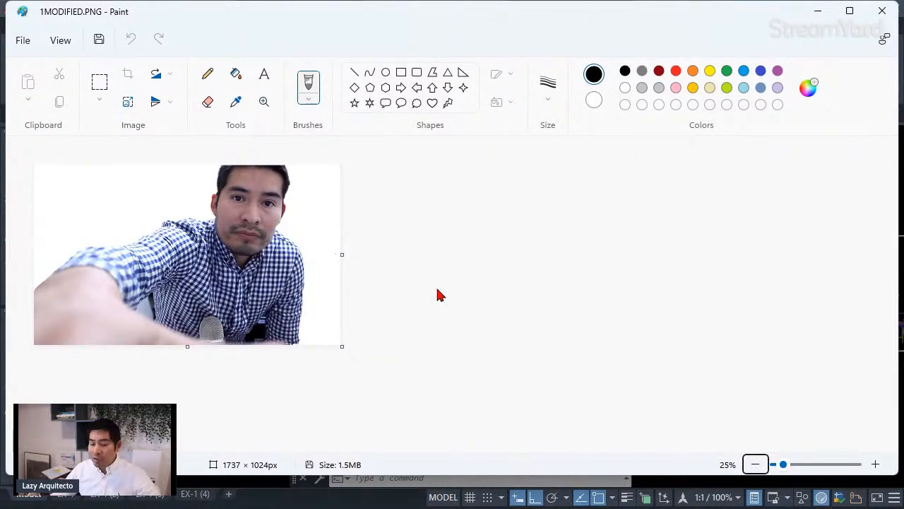
key(ctrl+a)
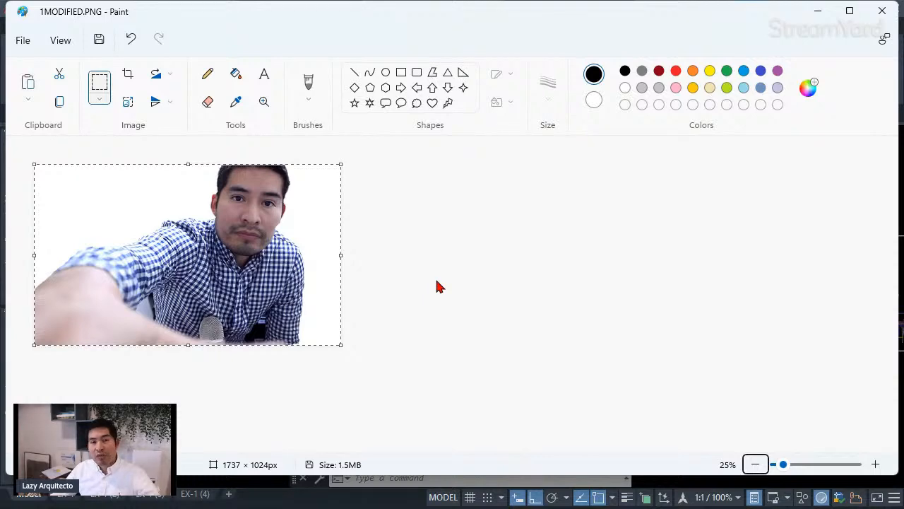
click(817, 12)
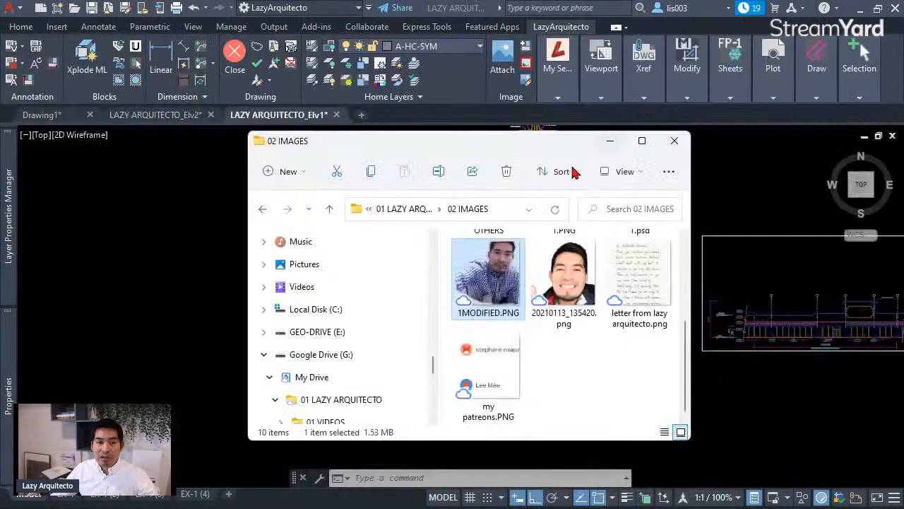
- Paste the copied photo into the AutoCAD drawing and place it
click(618, 146)
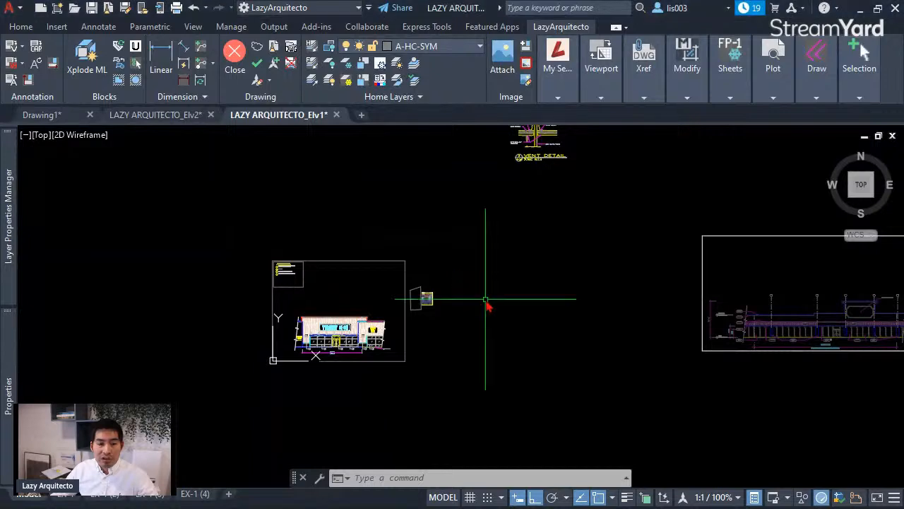
scroll(485, 310, up, 2)
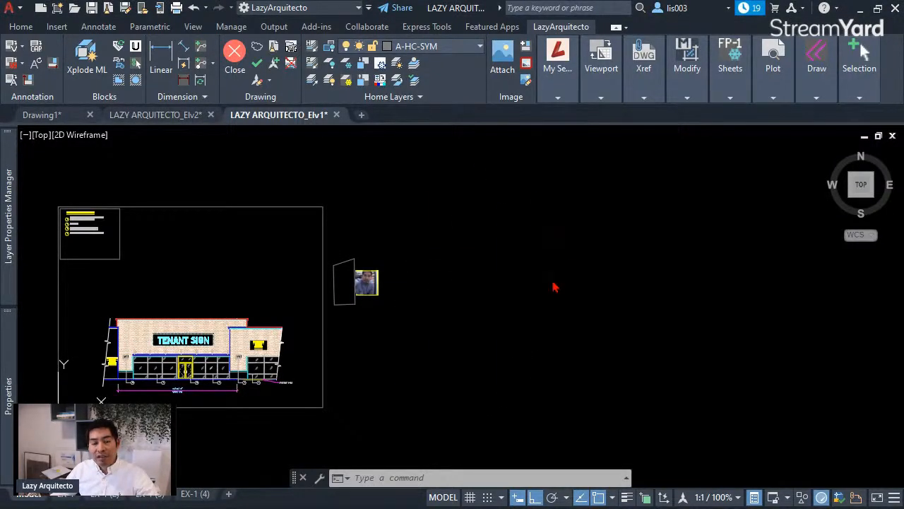
key(ctrl+v)
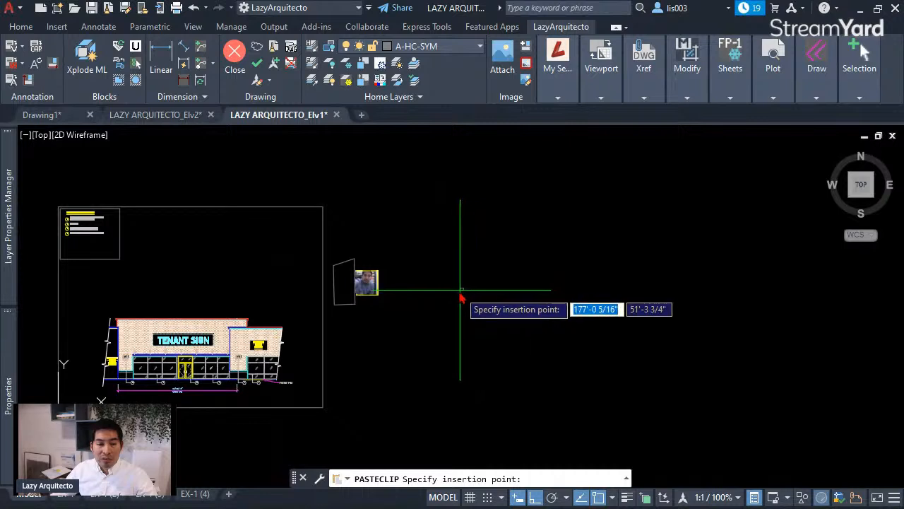
scroll(460, 284, up, 3)
click(463, 269)
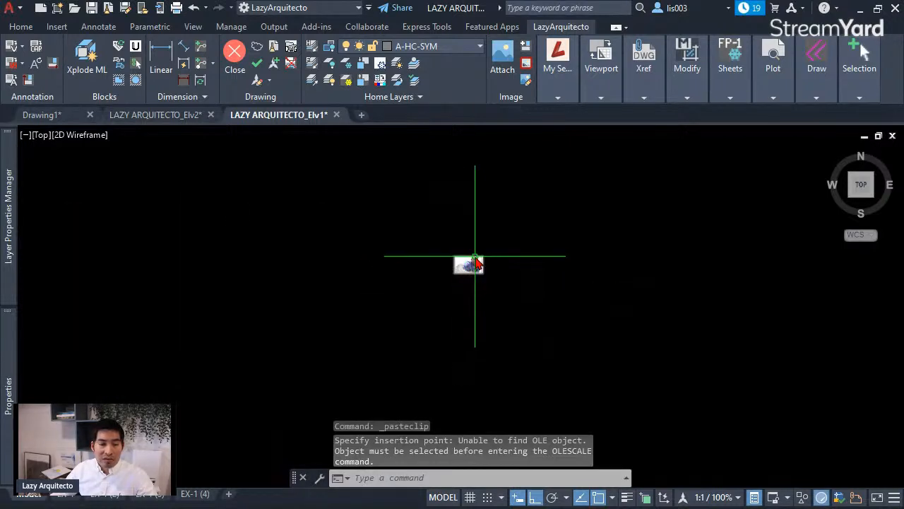
- Set the pasted photo's colour to Magenta in Quick Properties
click(483, 286)
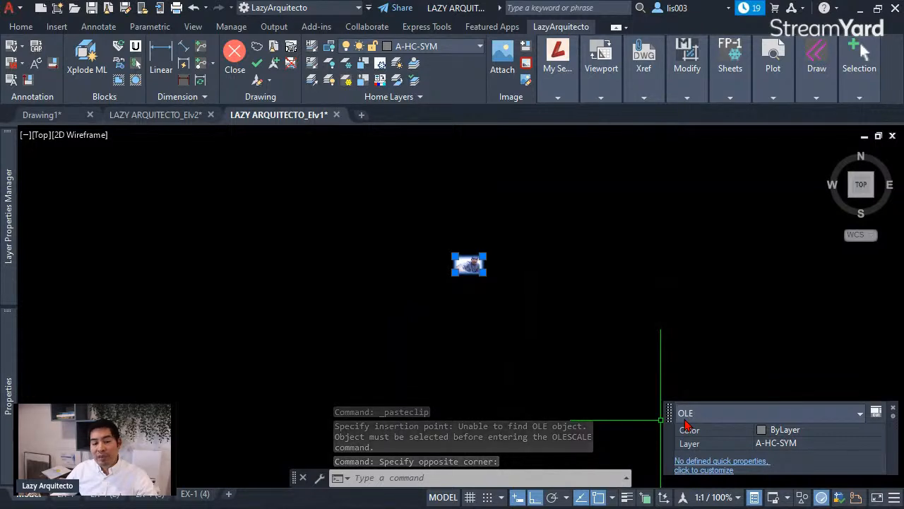
scroll(482, 264, up, 3)
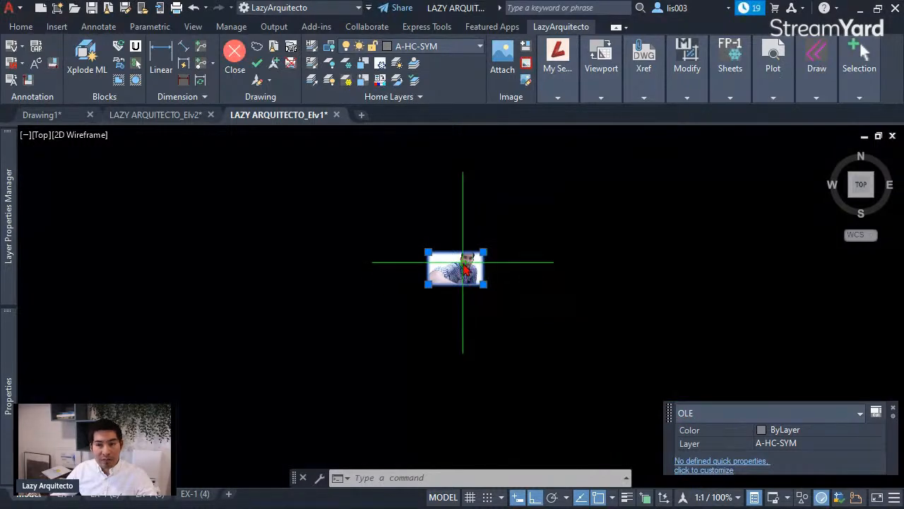
scroll(464, 260, up, 3)
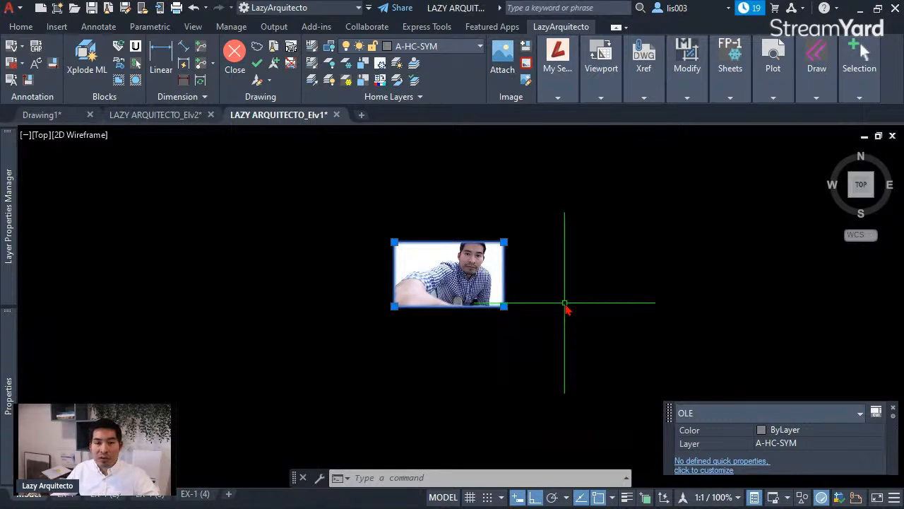
scroll(594, 326, down, 3)
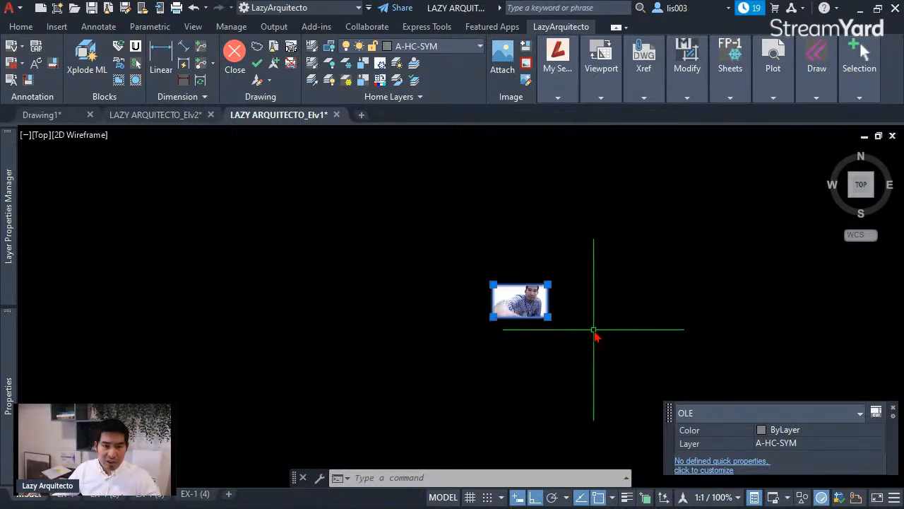
key(Escape)
scroll(498, 290, up, 5)
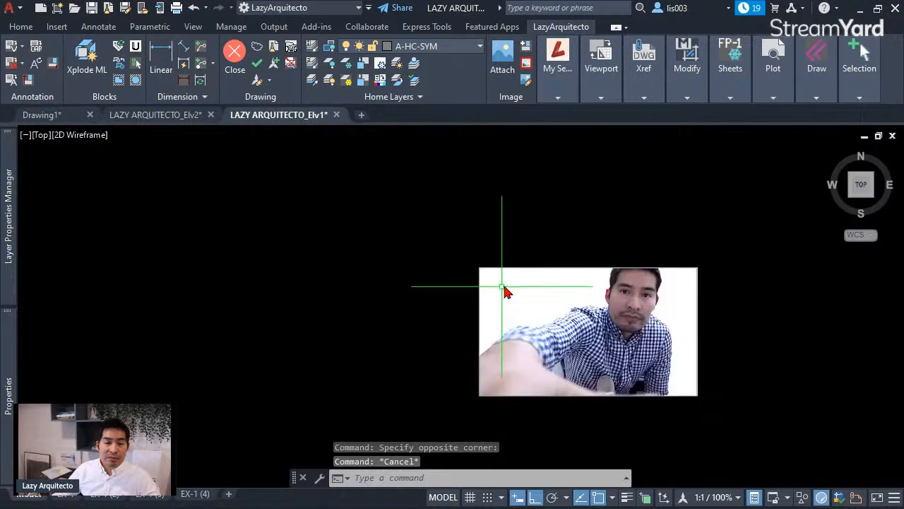
click(506, 269)
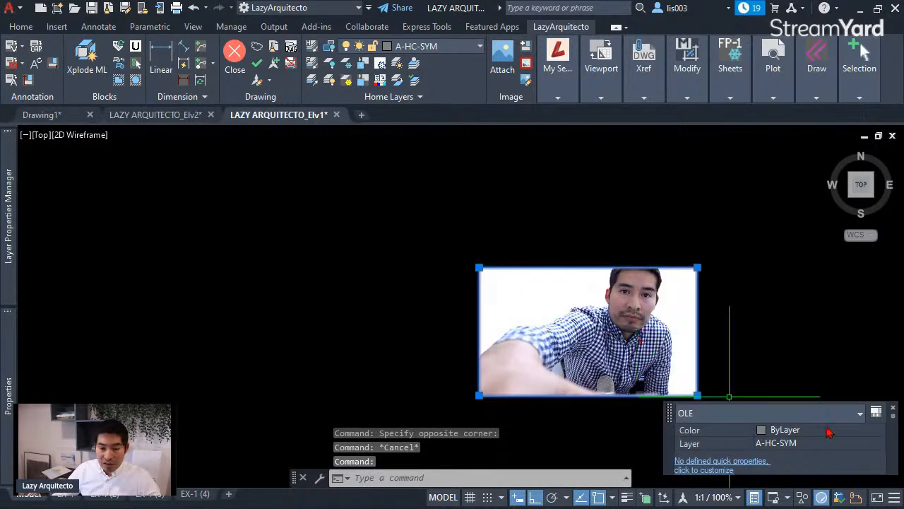
click(830, 430)
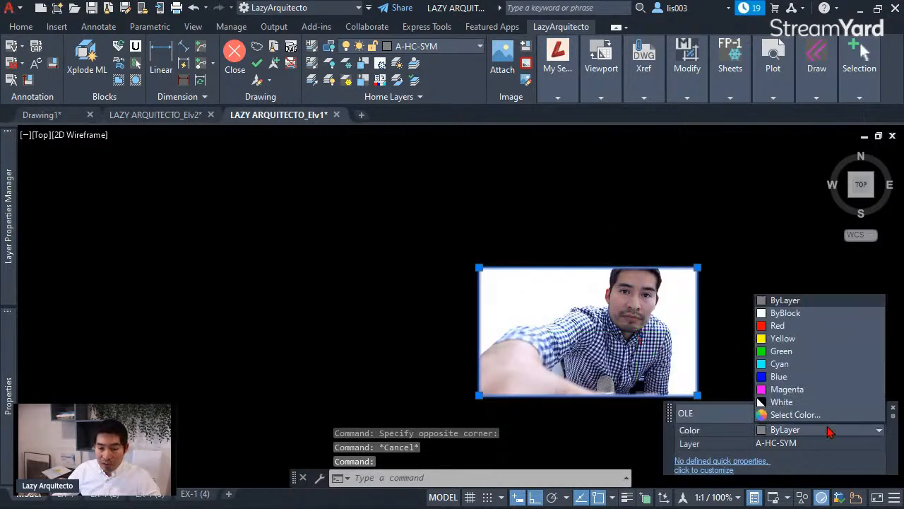
click(798, 392)
key(Escape)
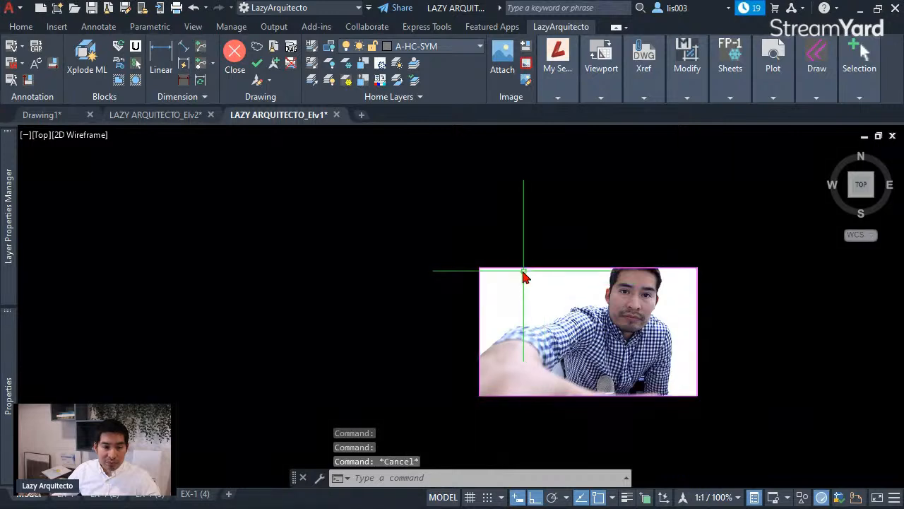
scroll(506, 314, down, 3)
middle_drag(564, 324, 475, 298)
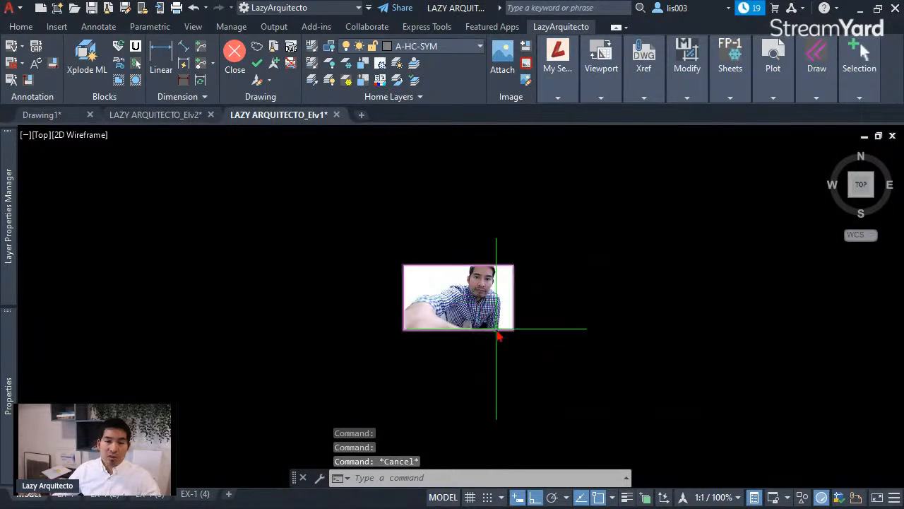
mouse_move(498, 336)
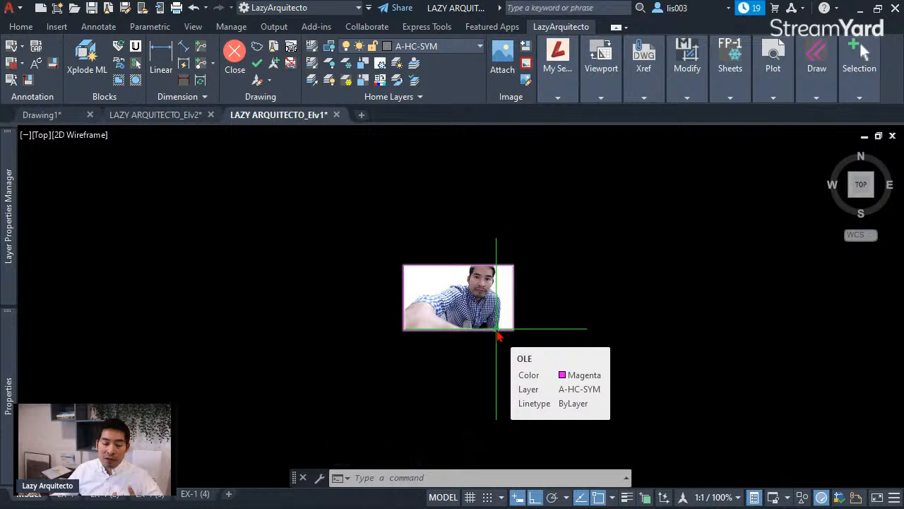
text(olefr)
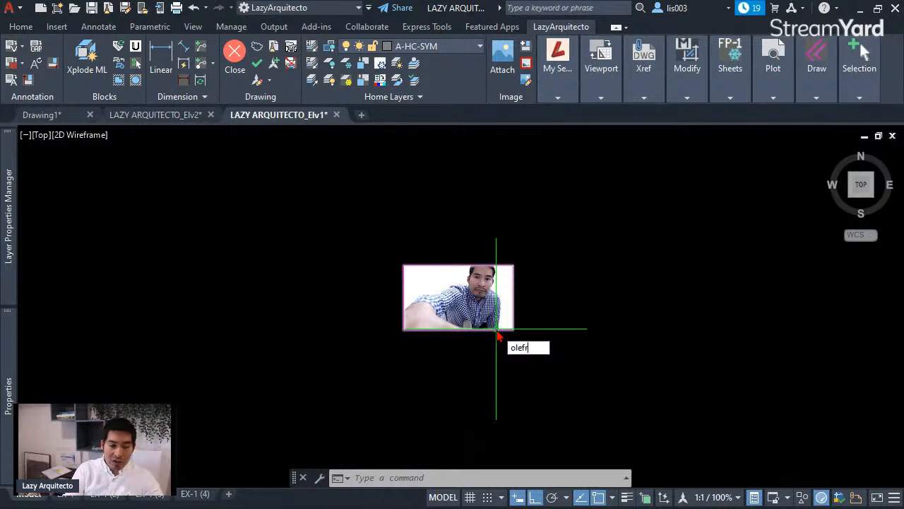
- Set OLEFRAME to 0 to hide the photo's border, then regenerate the drawing
key(Return)
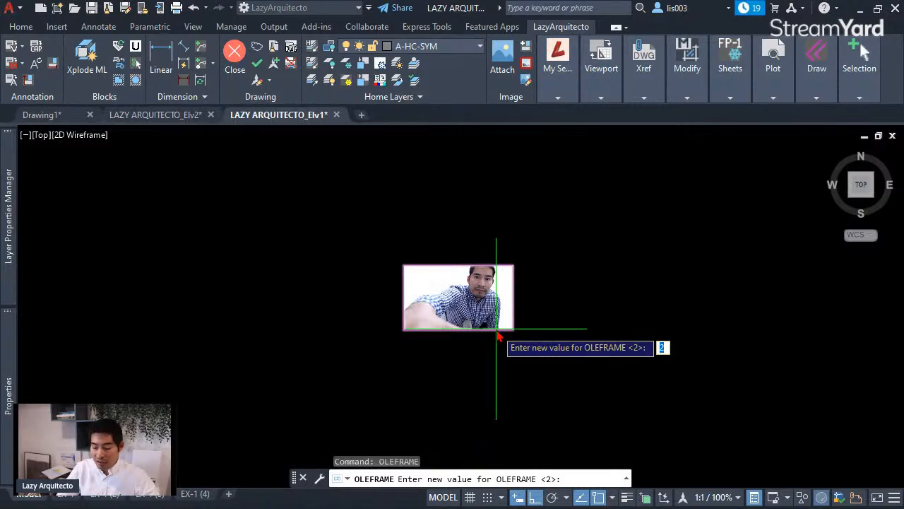
text(0)
key(Return)
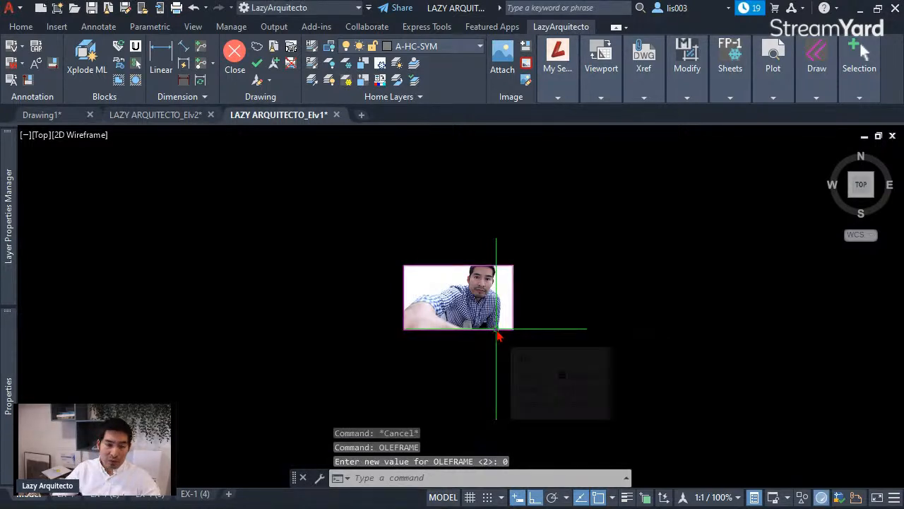
scroll(471, 311, up, 3)
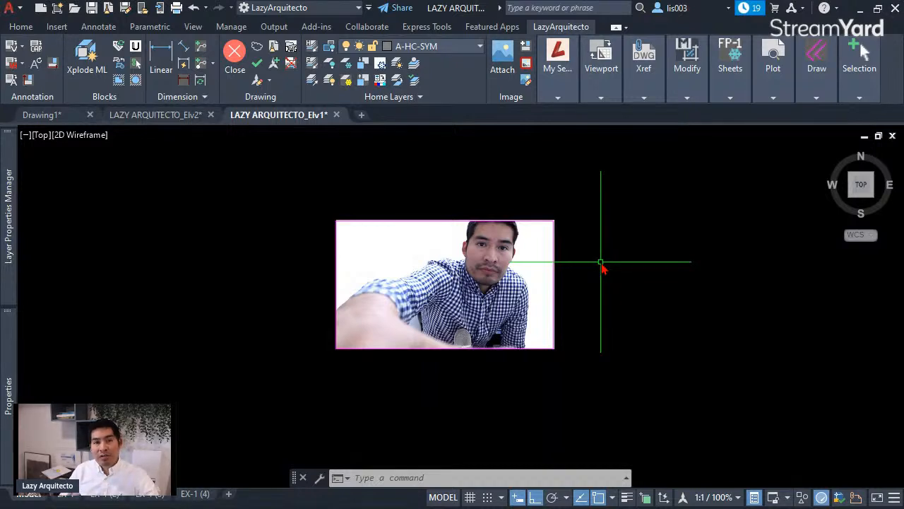
text(rege)
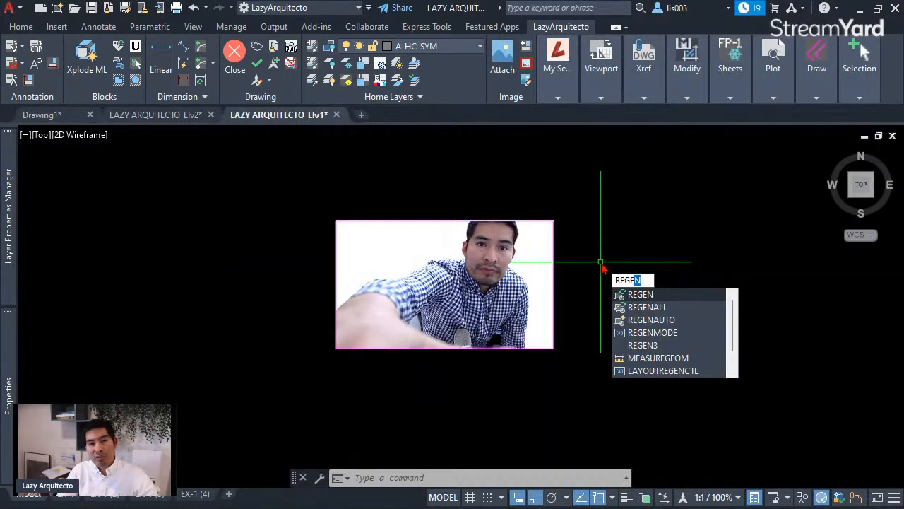
key(Return)
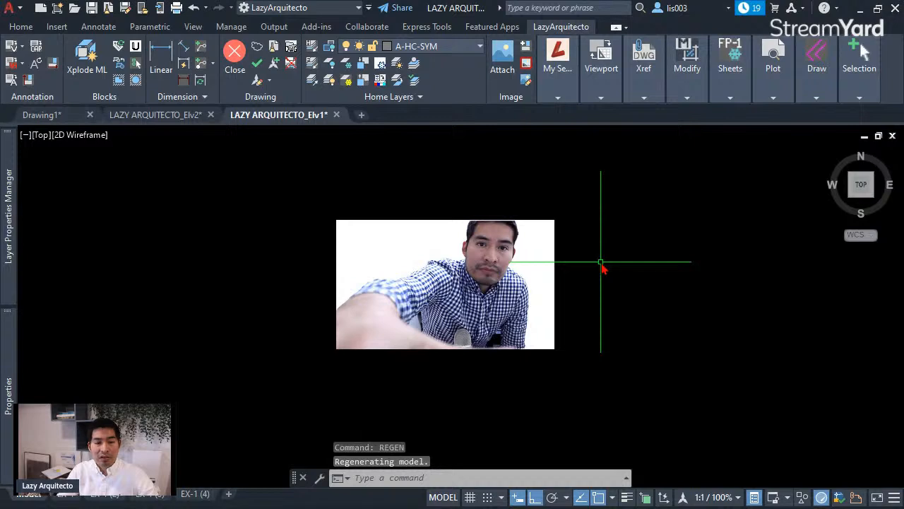
- Set OLEFRAME back to 1 and regenerate the drawing with REGEN
click(515, 222)
key(Escape)
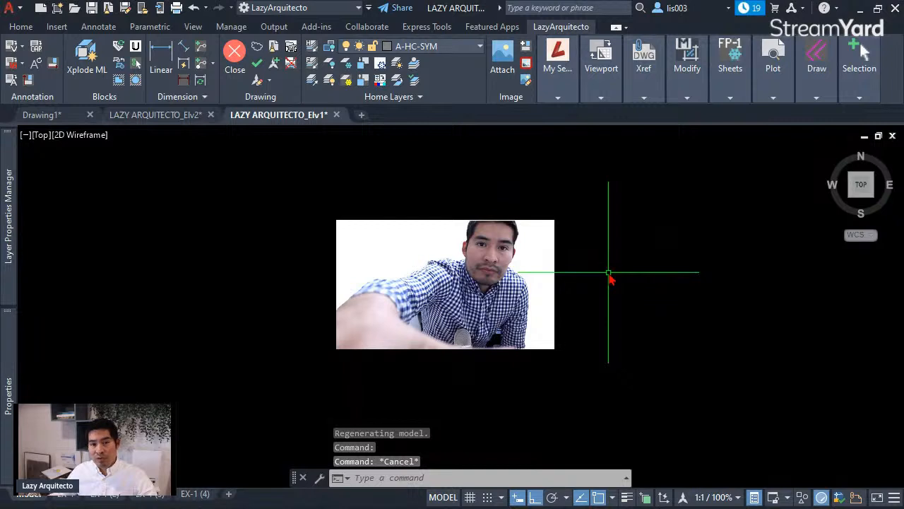
text(i)
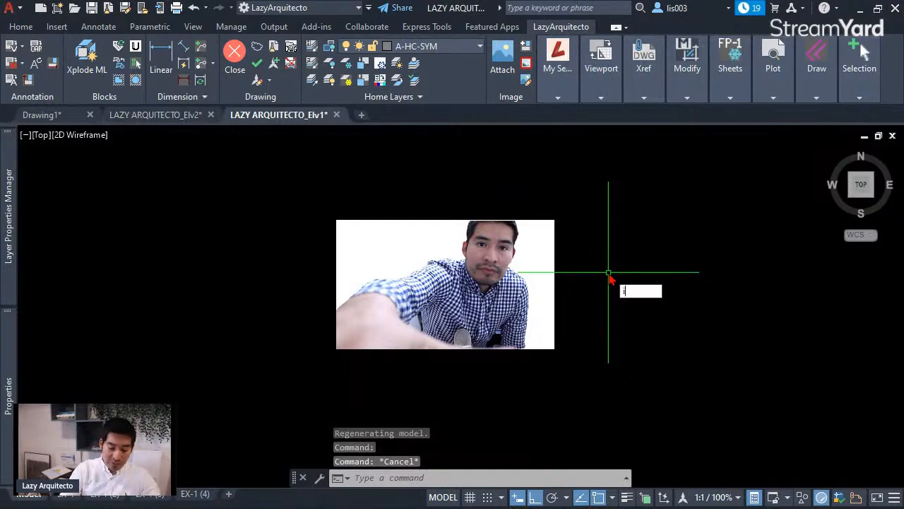
key(BackSpace)
text(ol)
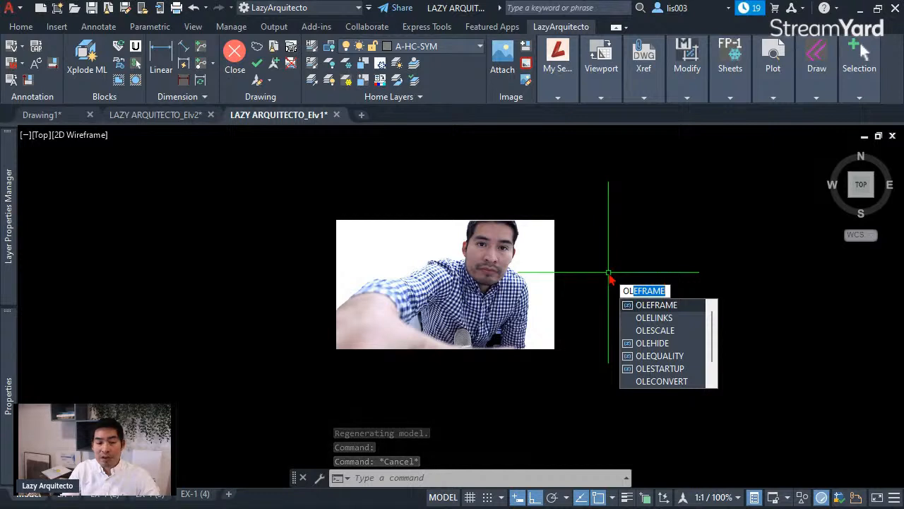
key(Return)
text(1)
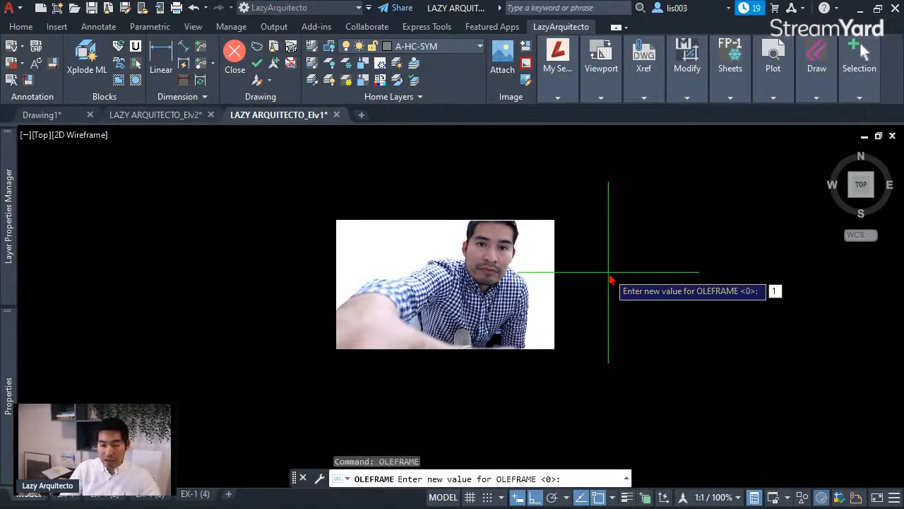
key(Return)
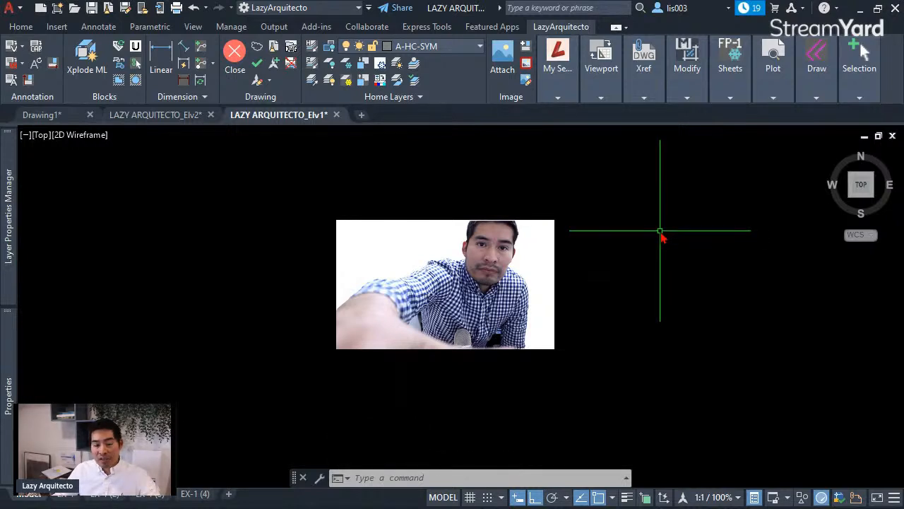
text(REGEn)
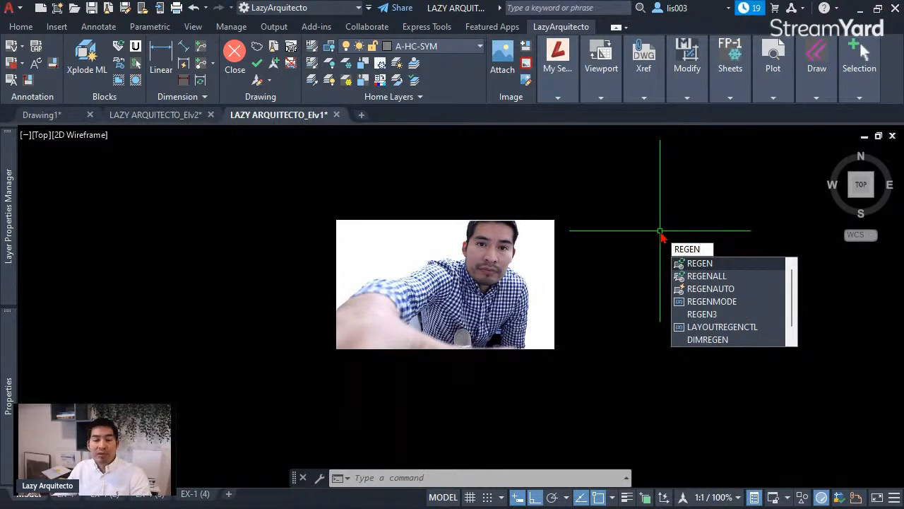
key(Return)
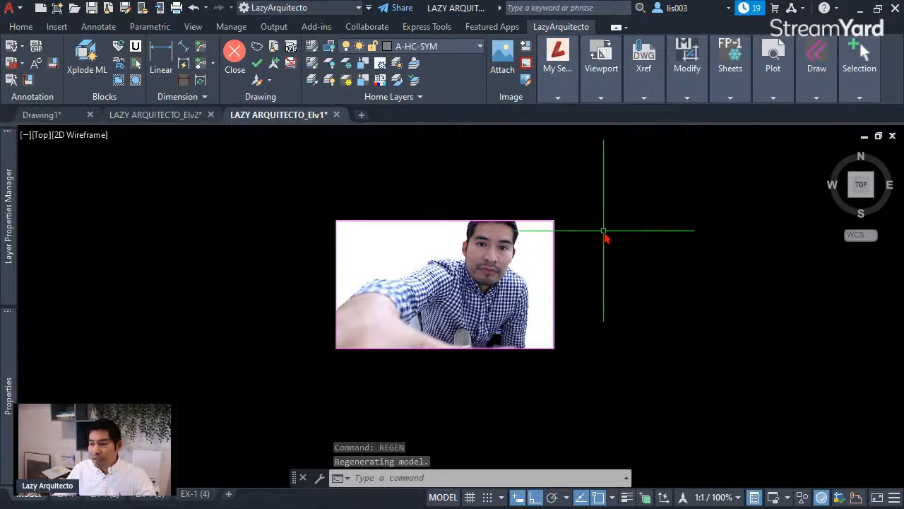
- Zoom out and switch to the EX-1 layout sheet
scroll(603, 240, down, 3)
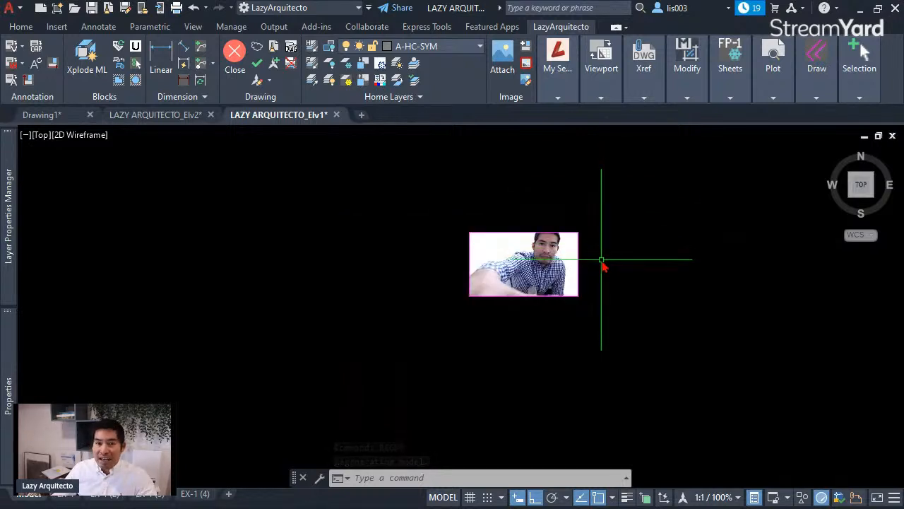
scroll(596, 271, down, 3)
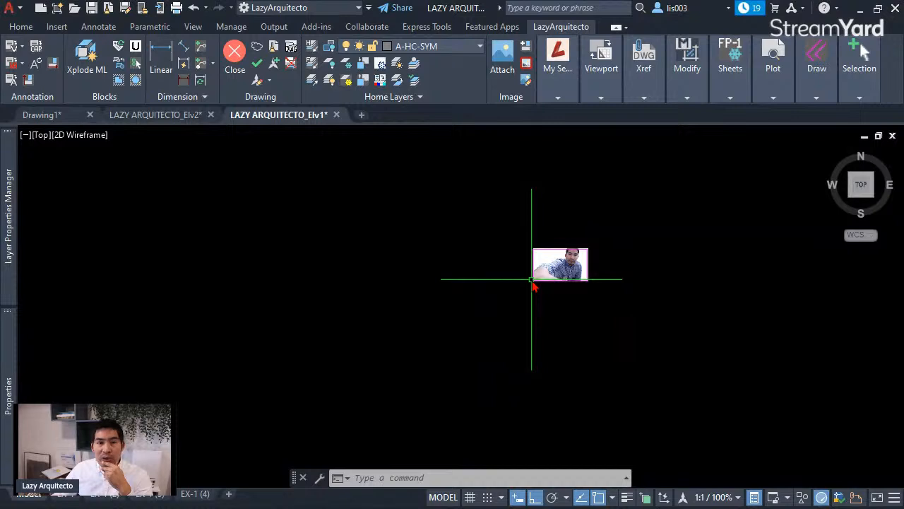
scroll(533, 282, down, 3)
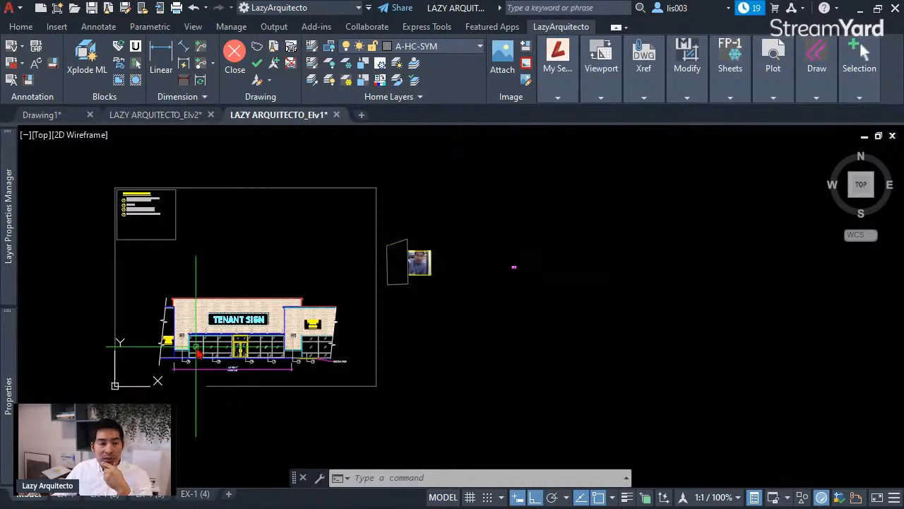
click(64, 498)
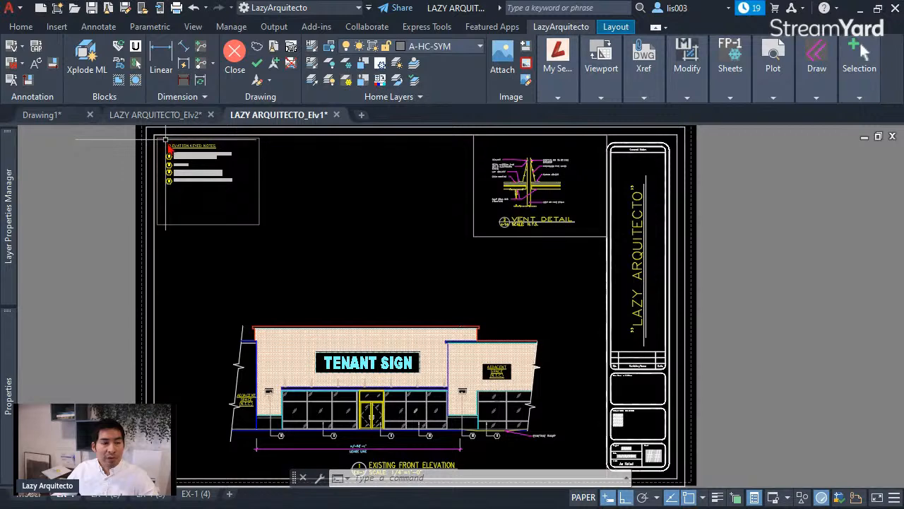
- Select the Vent Detail viewport to check its layer and zoom in on it
click(496, 240)
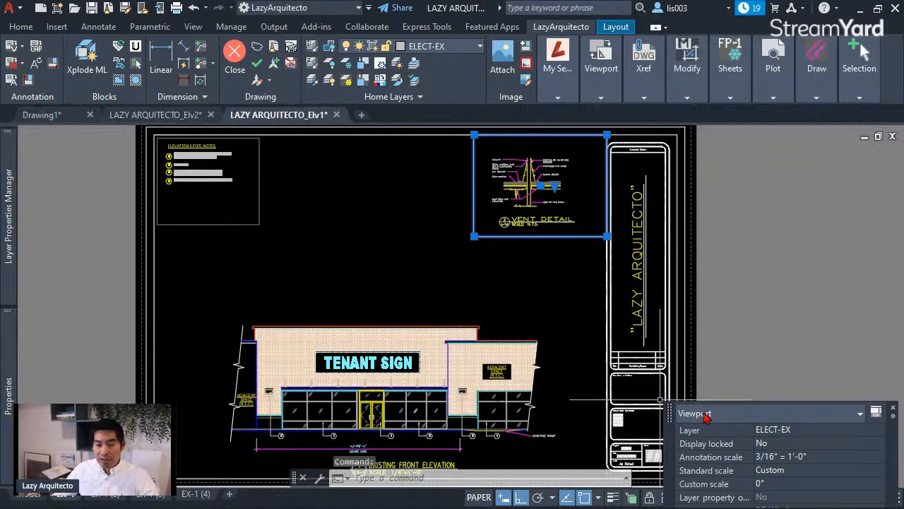
middle_drag(491, 228, 428, 238)
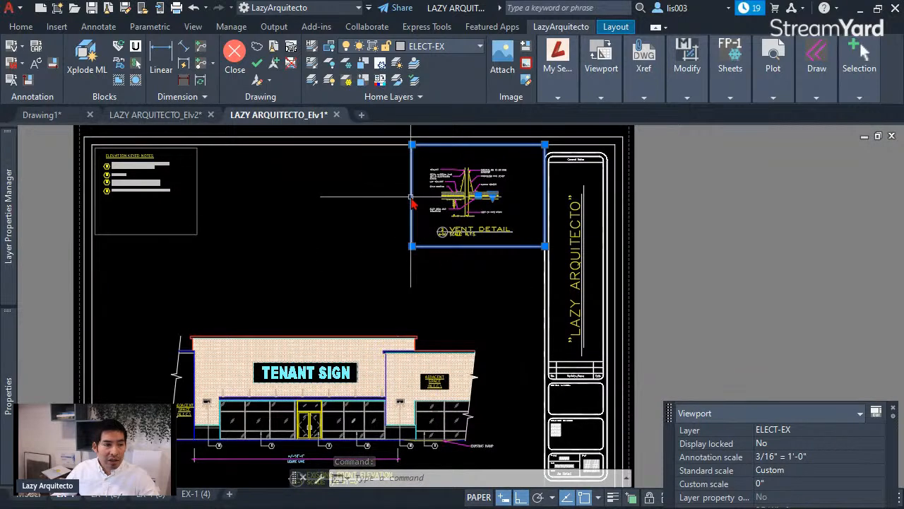
scroll(411, 198, up, 3)
key(Escape)
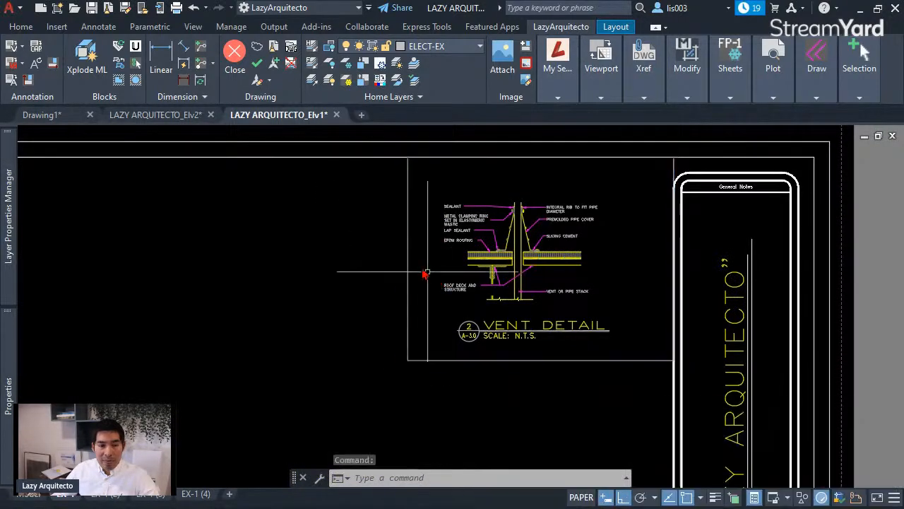
click(409, 260)
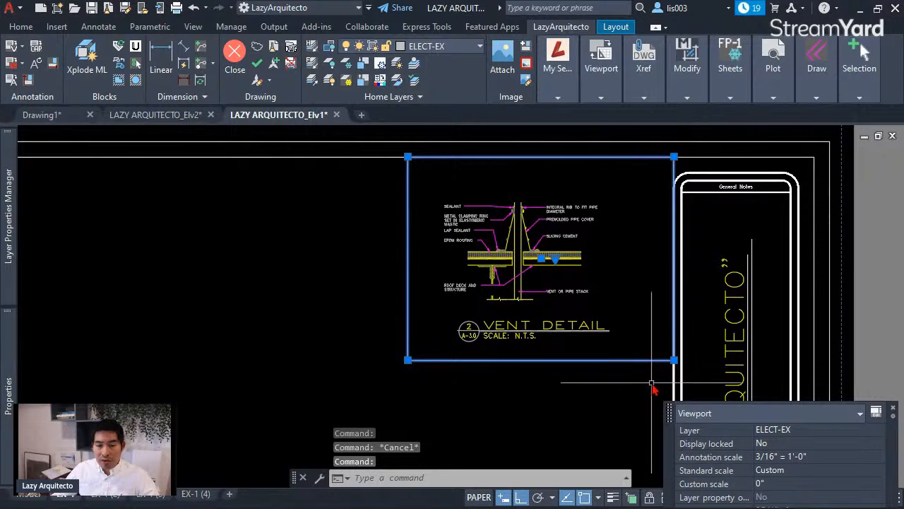
- Plot-preview the EX-1 sheet, zooming in on the vent detail, then close it
key(Escape)
scroll(426, 245, down, 3)
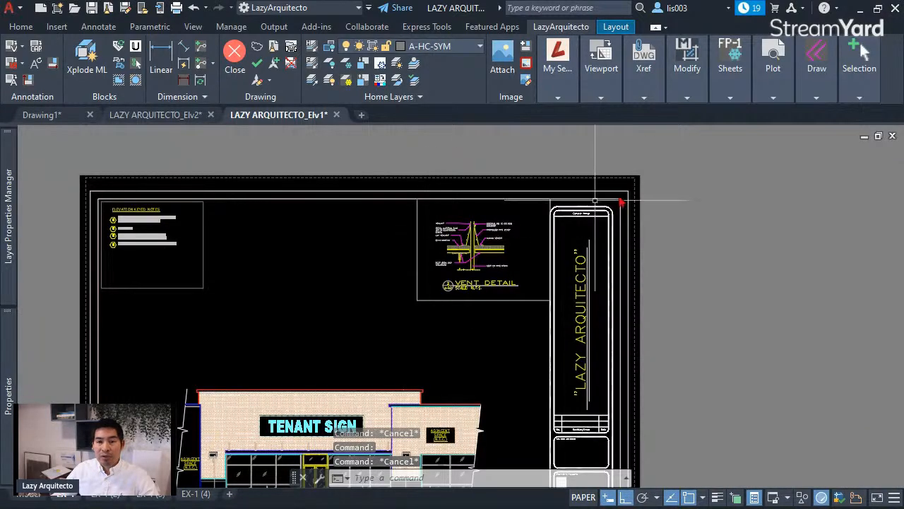
click(773, 97)
click(768, 128)
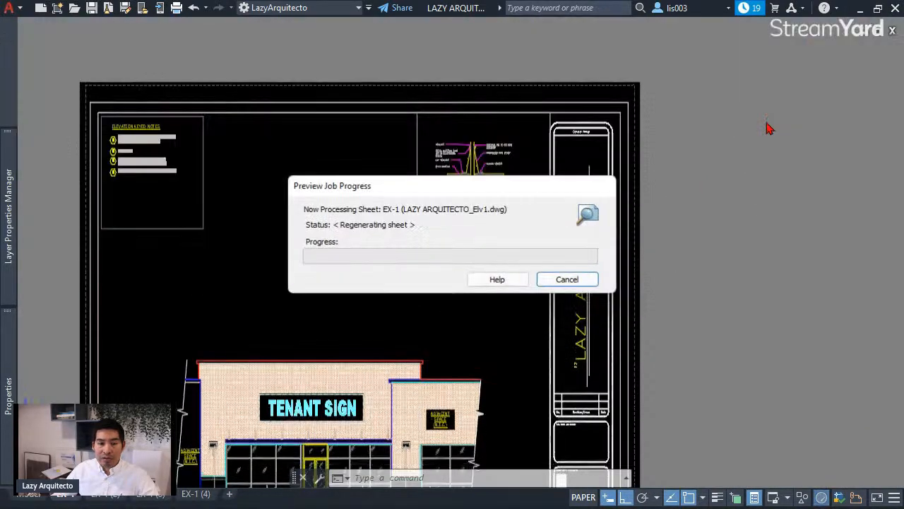
scroll(541, 151, up, 5)
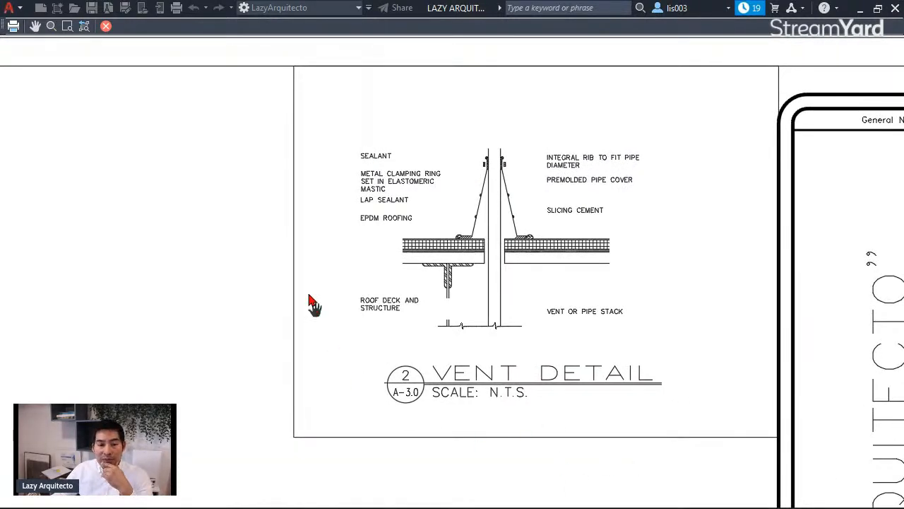
key(Escape)
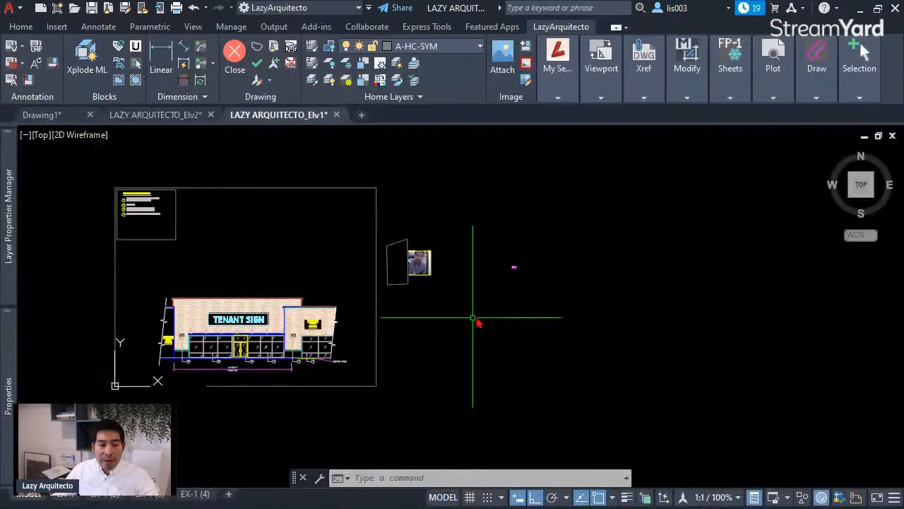
- On EX-1, put the Vent Detail viewport on the DEFPOINTS layer
click(64, 495)
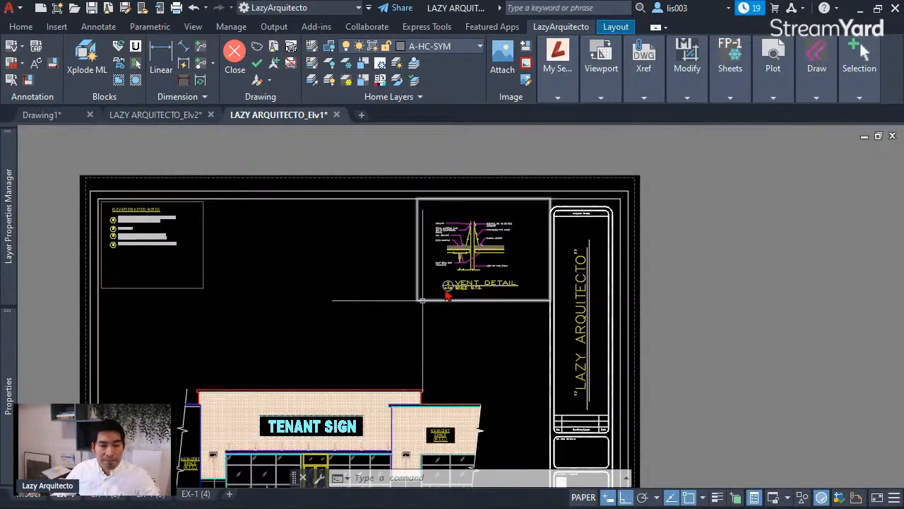
scroll(434, 263, up, 3)
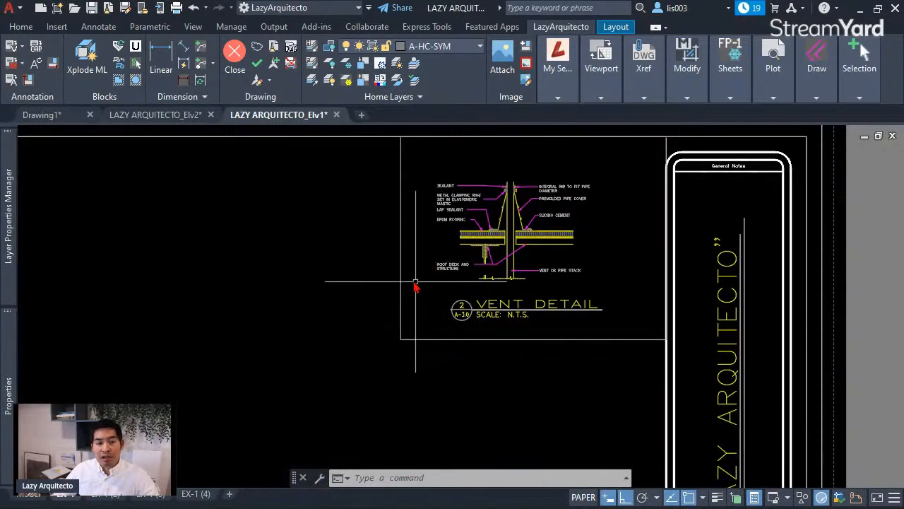
click(401, 228)
middle_drag(563, 290, 484, 310)
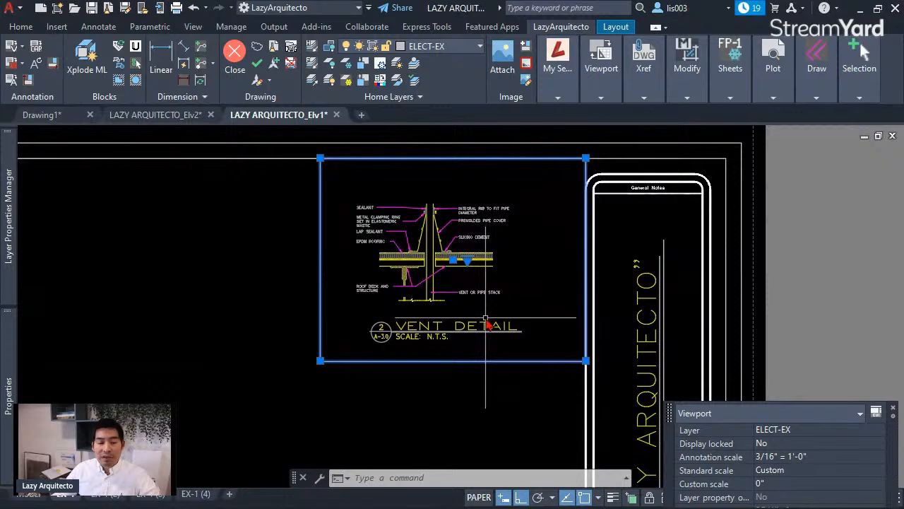
middle_drag(549, 303, 583, 315)
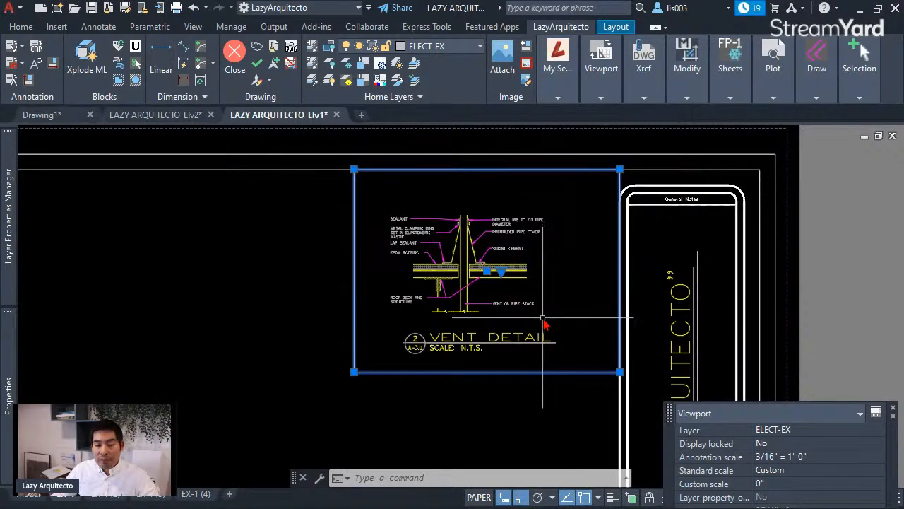
click(792, 435)
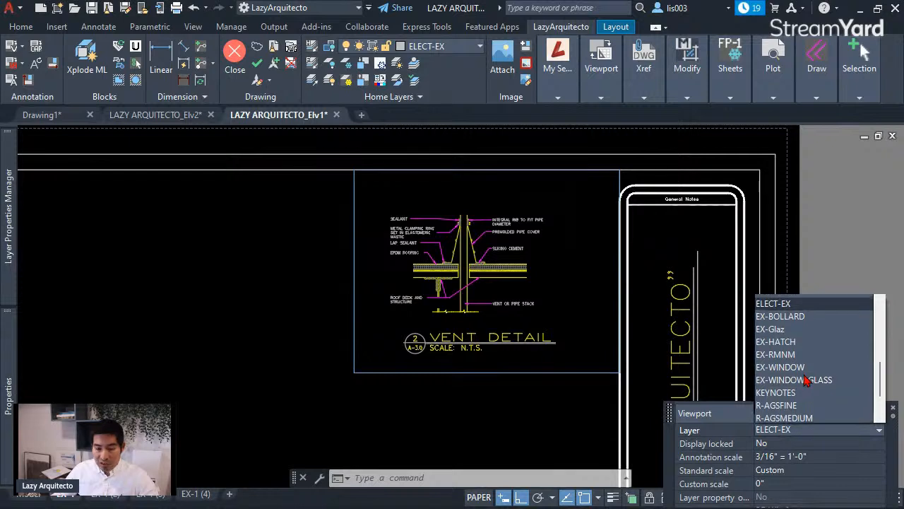
scroll(805, 380, up, 1)
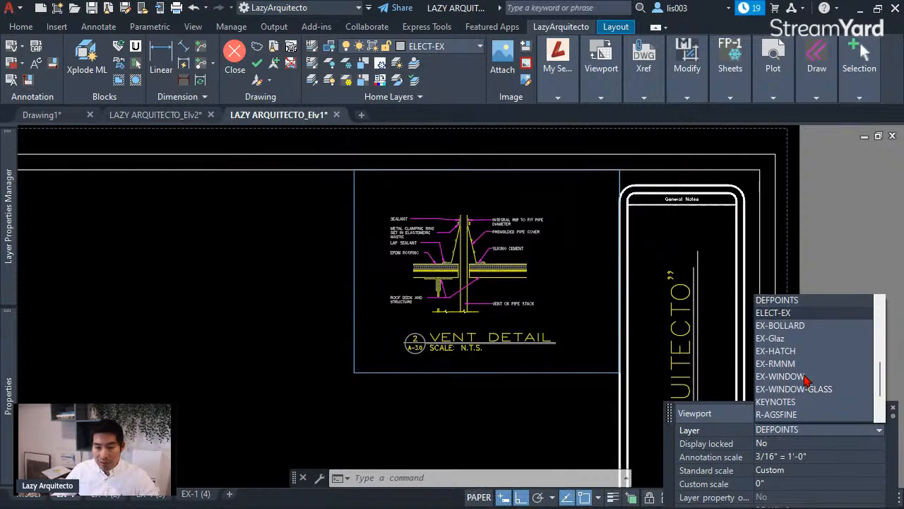
click(788, 300)
- Reselect the Vent Detail viewport and confirm its layer is DEFPOINTS
key(Escape)
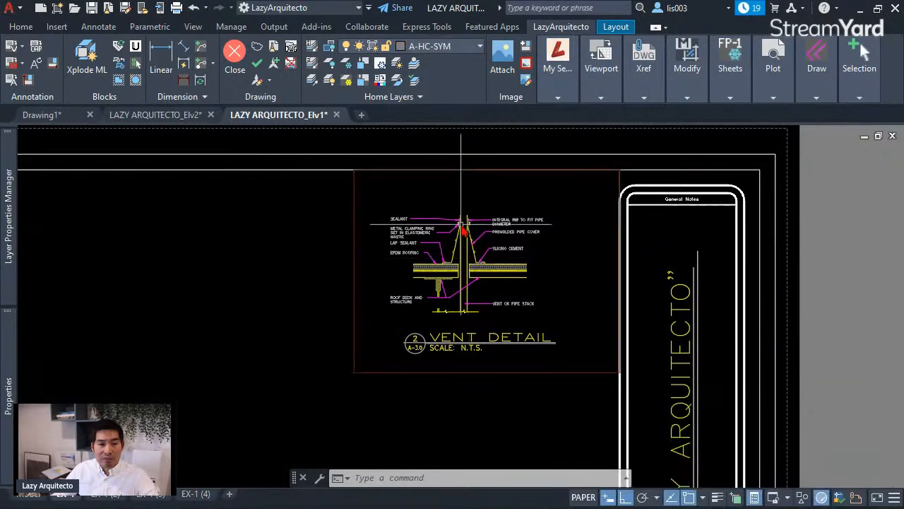
click(367, 207)
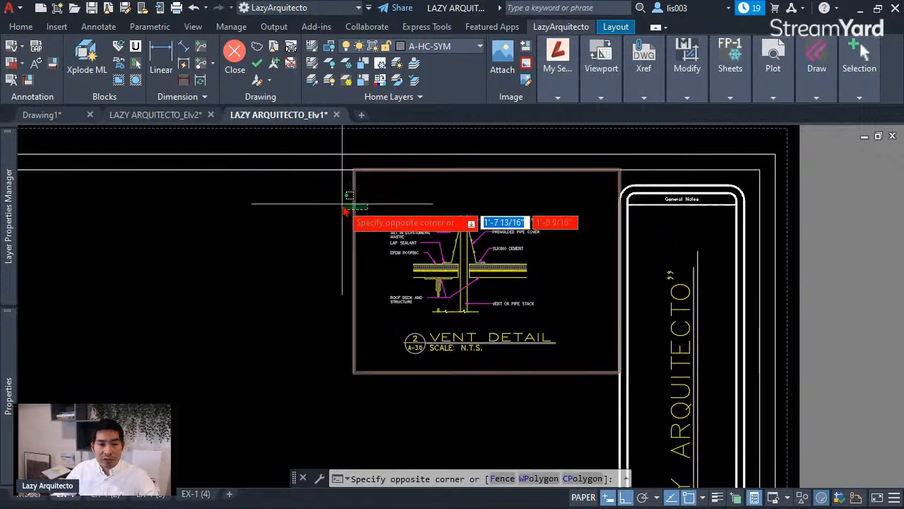
click(345, 211)
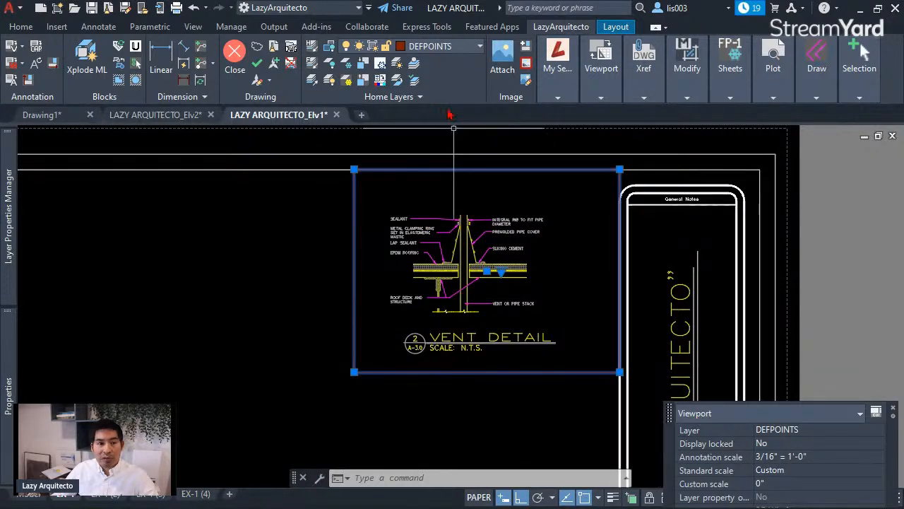
click(437, 47)
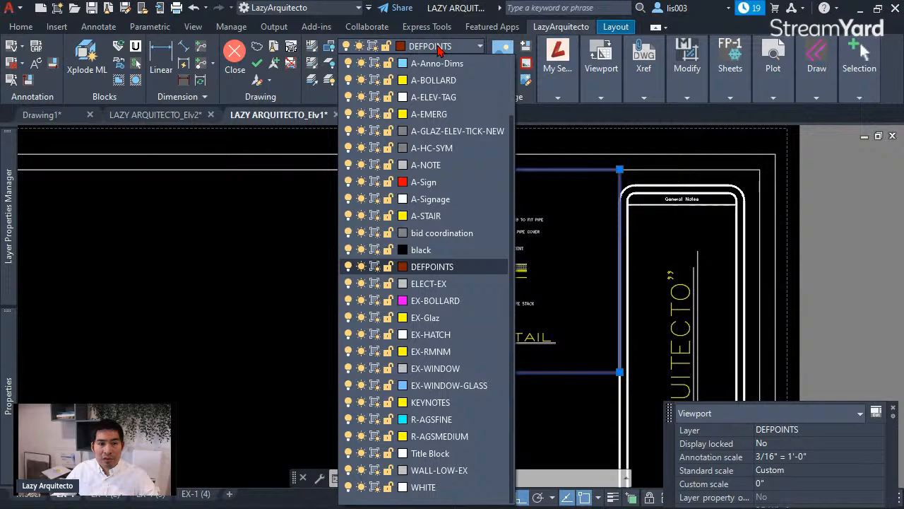
click(438, 47)
key(Escape)
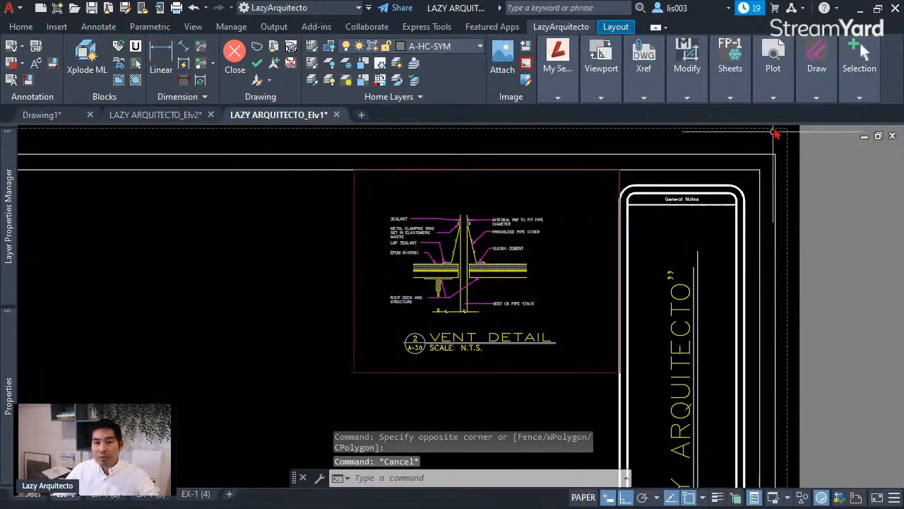
- Plot-preview EX-1 to verify the viewport border no longer prints
click(773, 68)
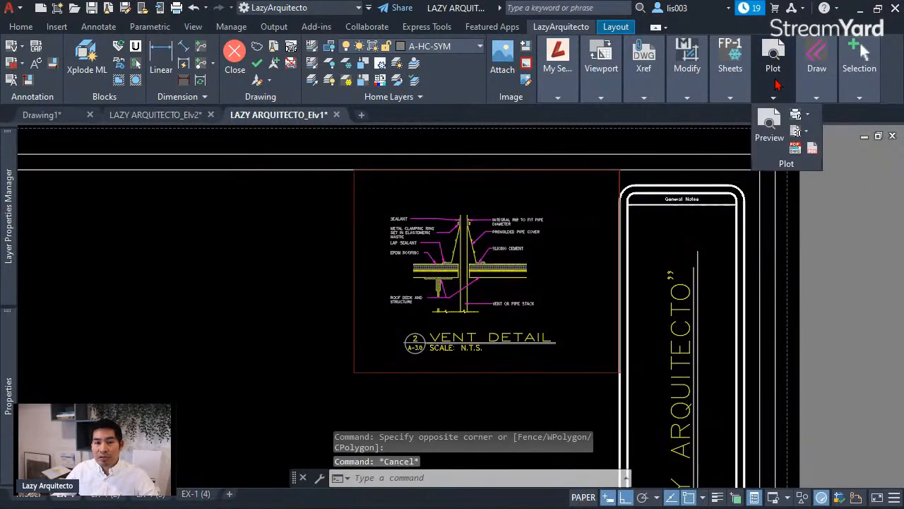
click(769, 130)
scroll(565, 127, up, 3)
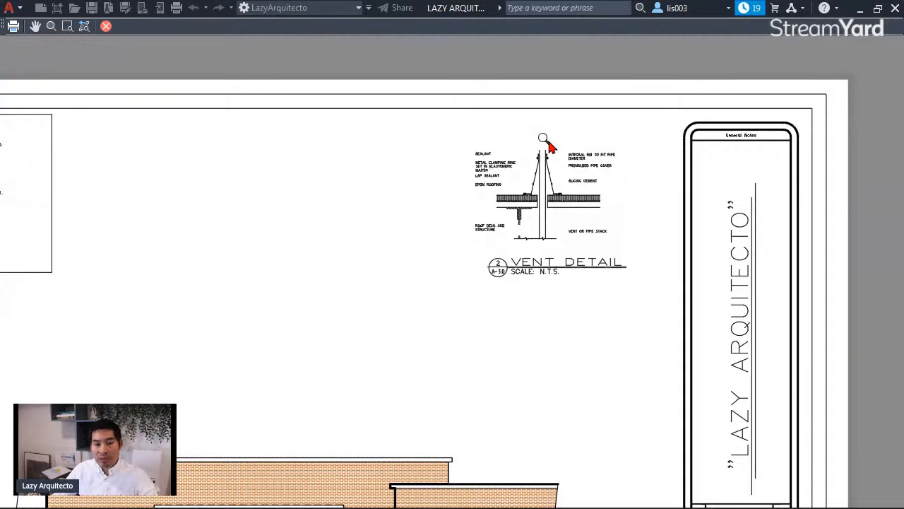
key(Escape)
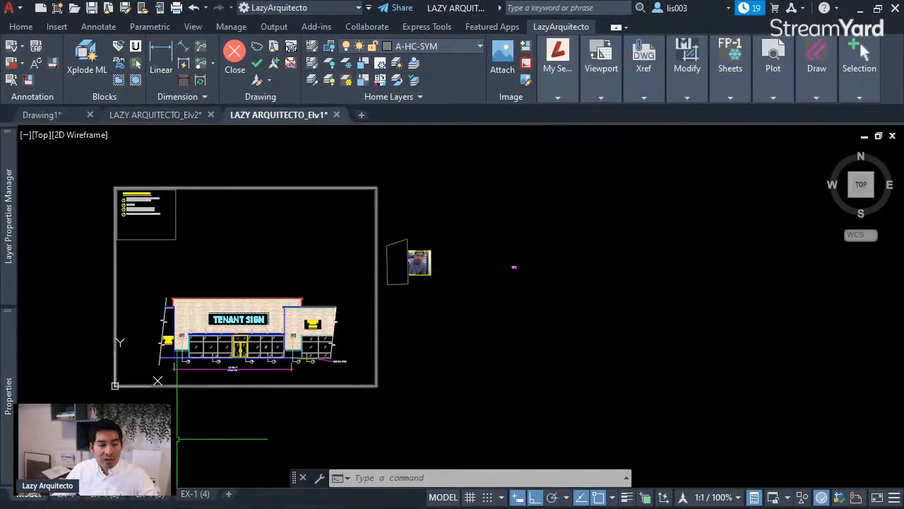
- Return to the EX-1 layout and select the Vent Detail viewport
click(74, 494)
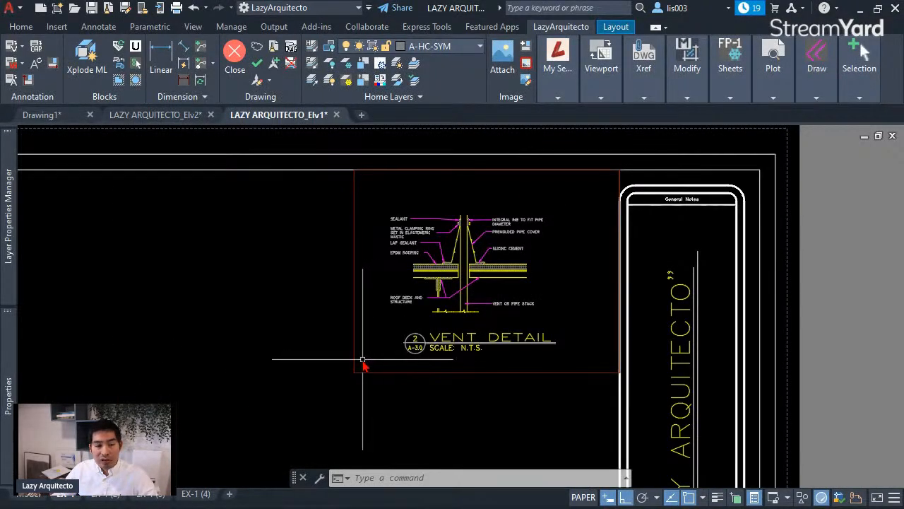
key(ctrl+Page_Up)
key(ctrl+Page_Down)
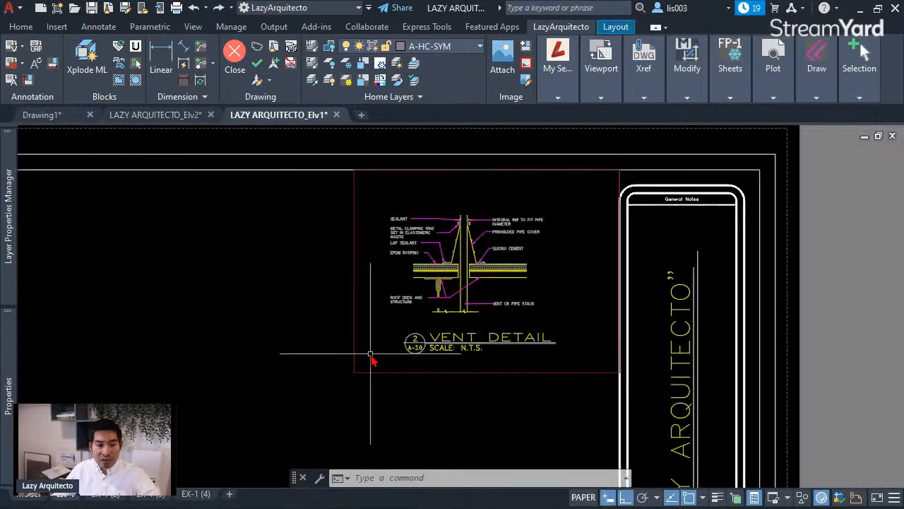
click(353, 358)
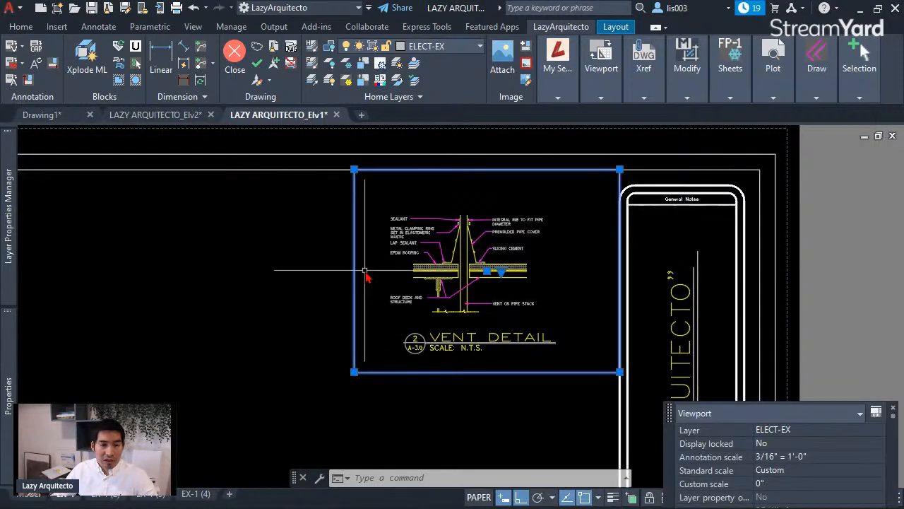
key(Escape)
click(364, 209)
click(323, 203)
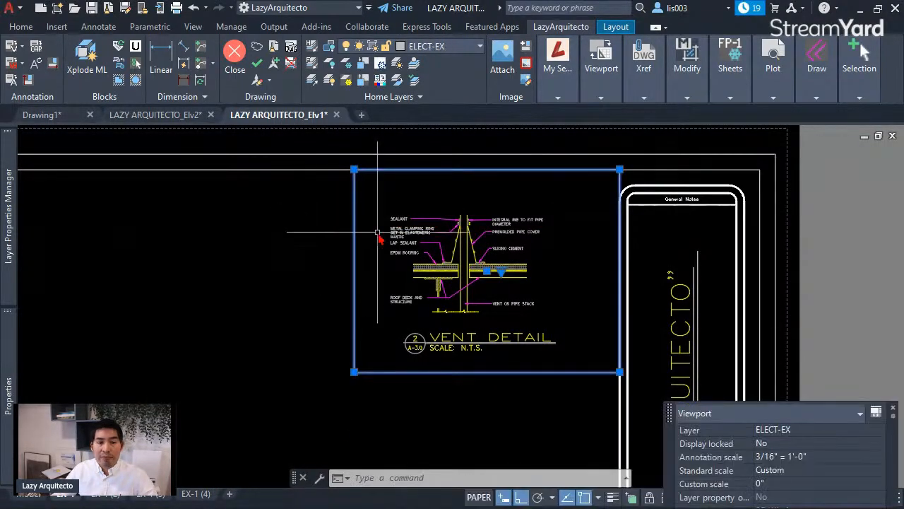
key(Escape)
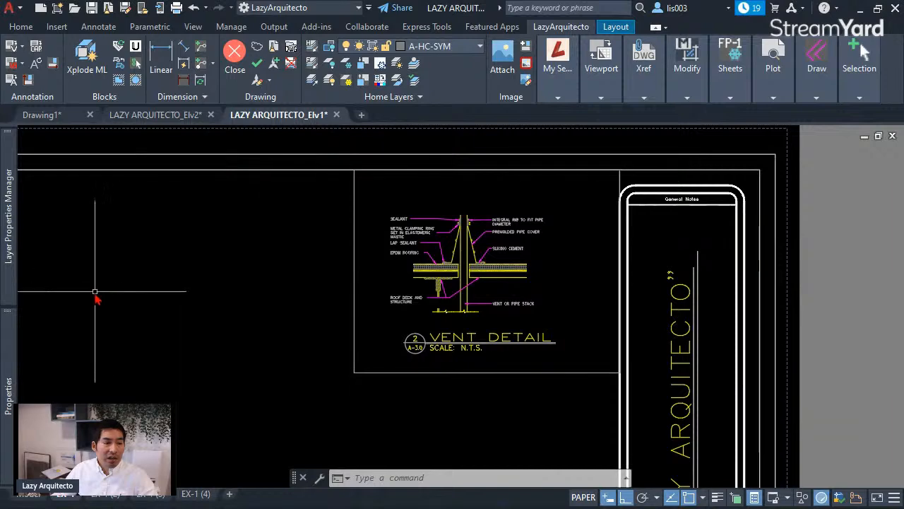
- Create a new non-plotting layer named VIEWPORTS in the Layer Properties Manager
mouse_move(14, 249)
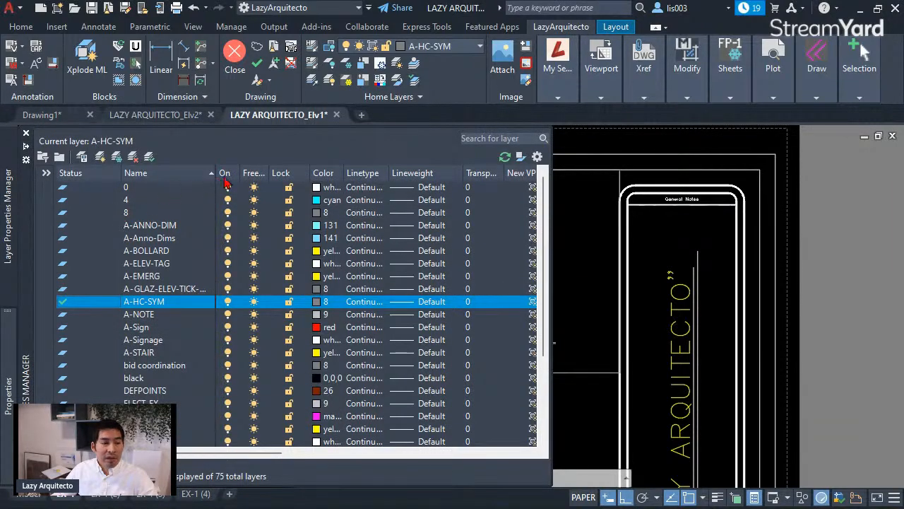
click(101, 158)
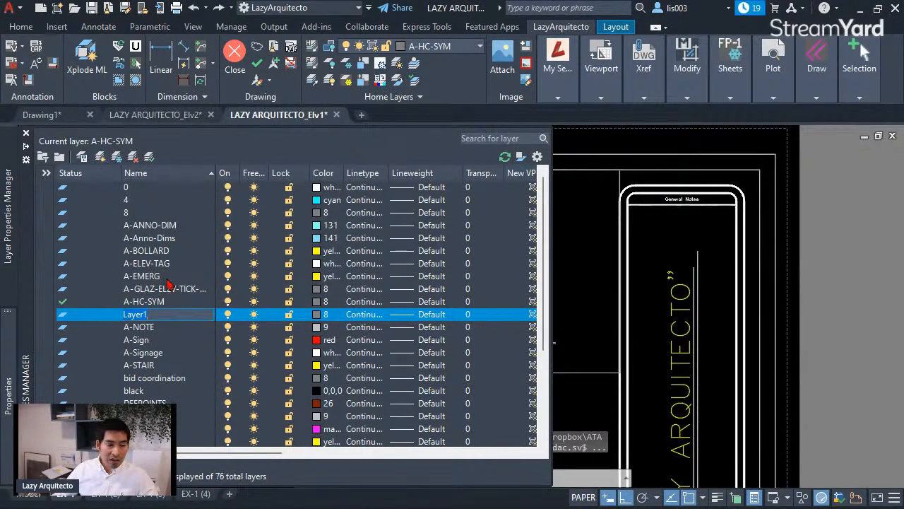
text(vi)
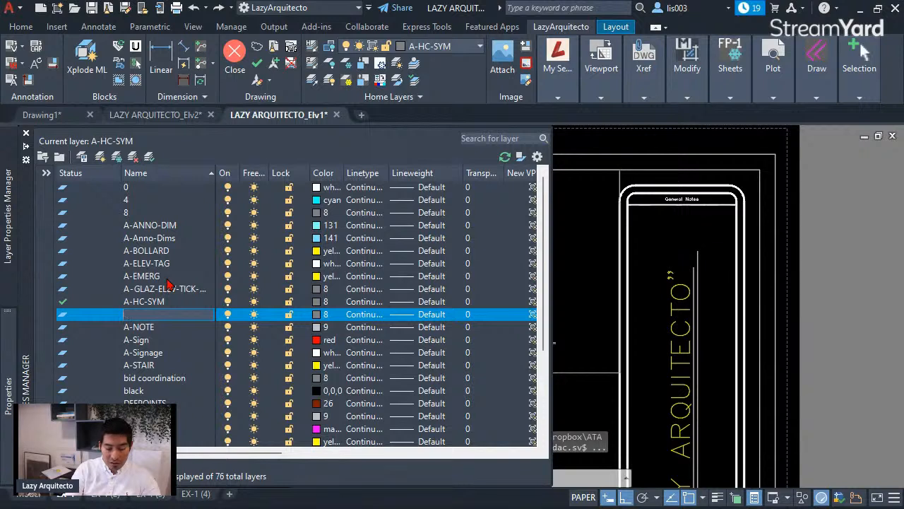
text(VIEWPORT)
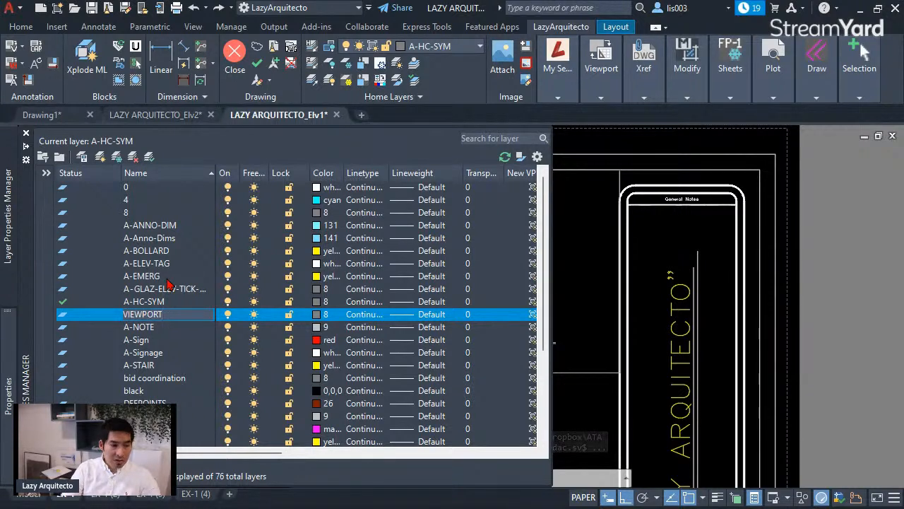
text(S)
key(Return)
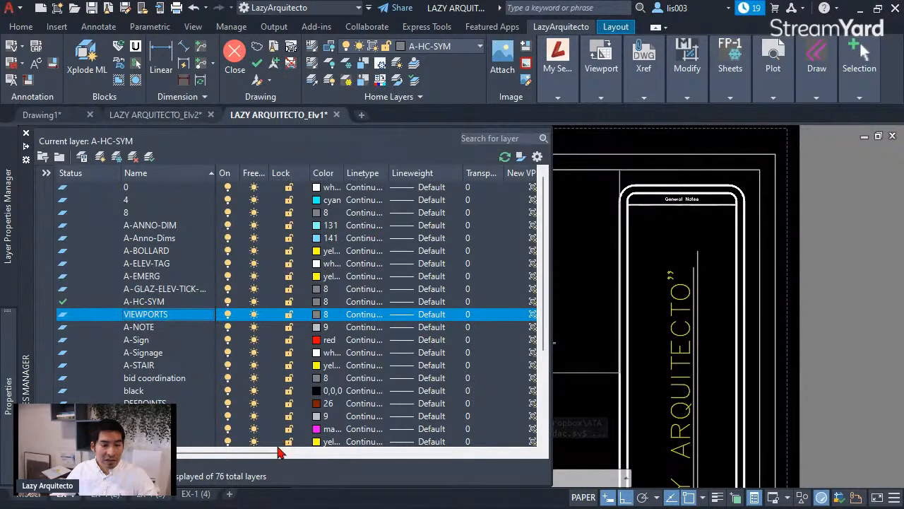
drag(277, 458, 444, 457)
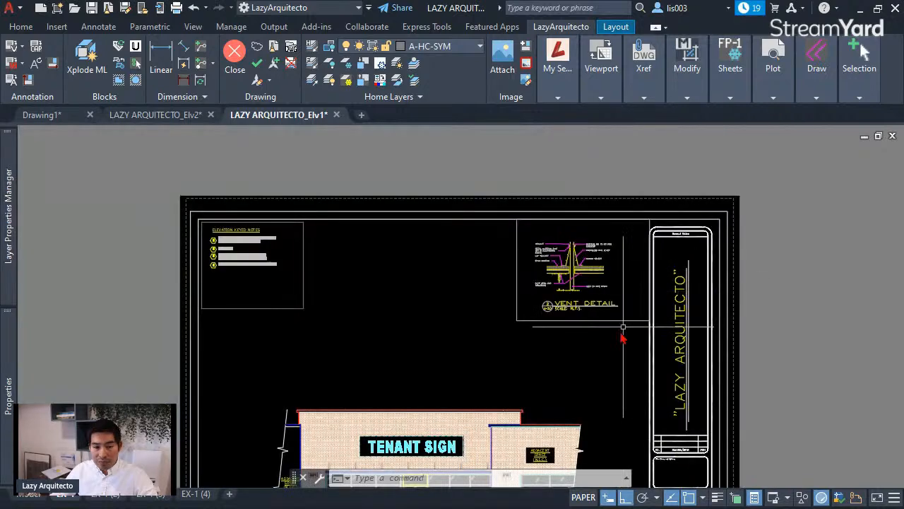
click(607, 339)
click(600, 326)
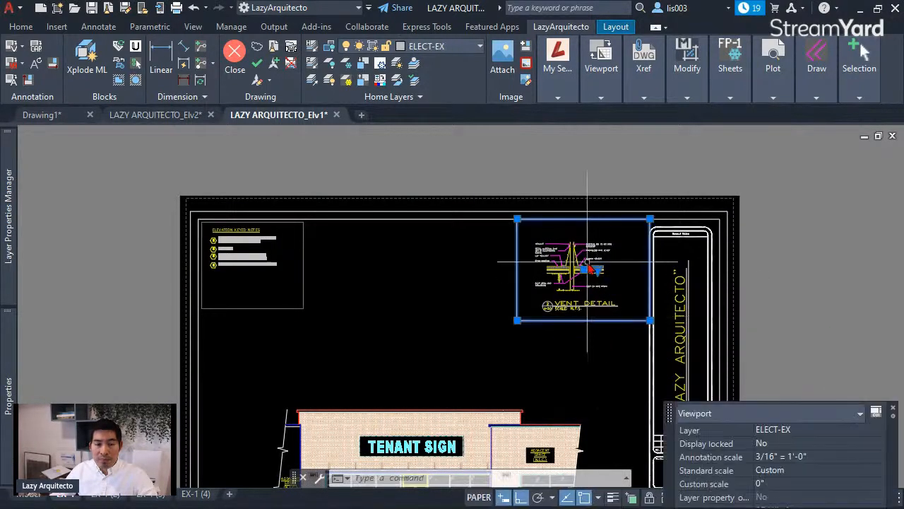
- Move the selected Vent Detail viewport border onto the VIEWPORTS layer
click(446, 47)
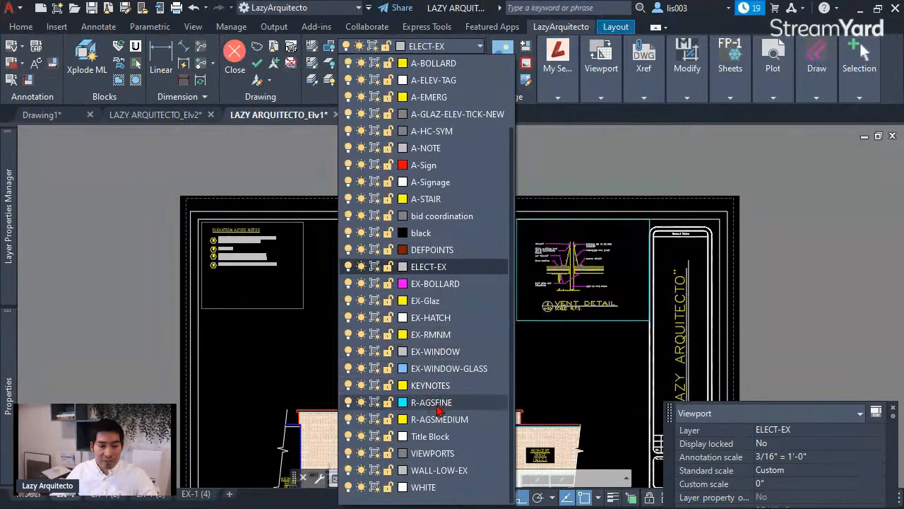
click(429, 453)
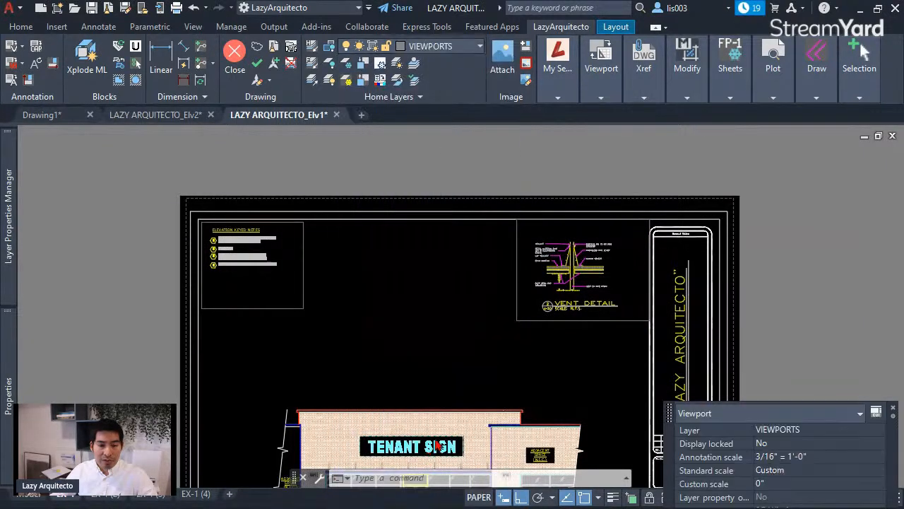
click(551, 311)
key(Escape)
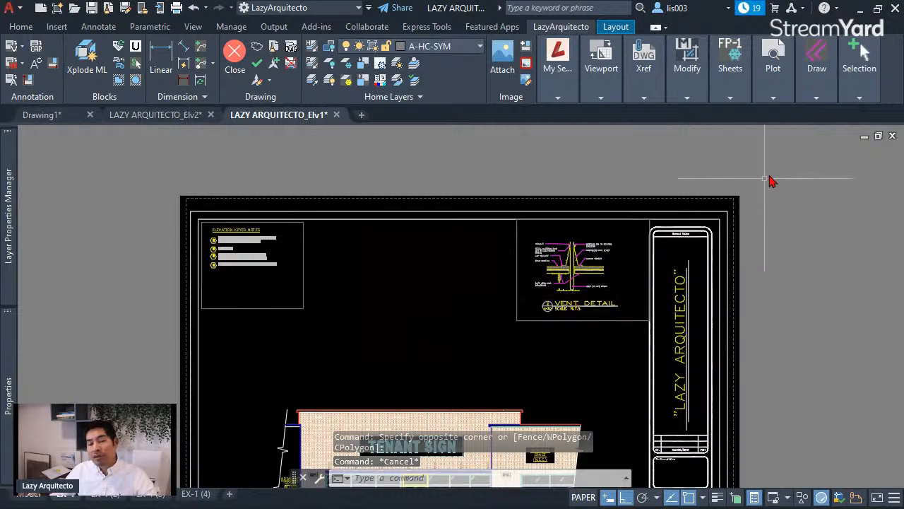
- Preview the EX-1 plot to confirm the viewport border doesn't print, then close the preview
mouse_move(773, 70)
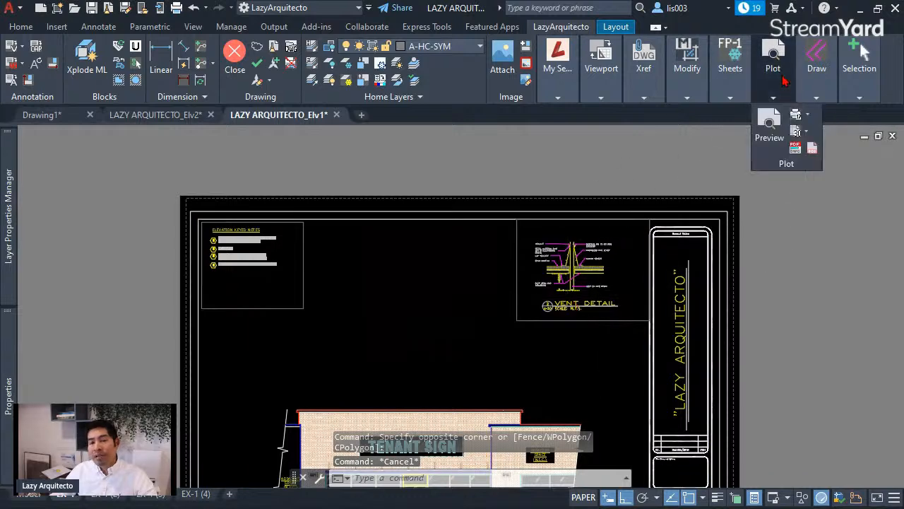
click(770, 125)
scroll(608, 148, up, 4)
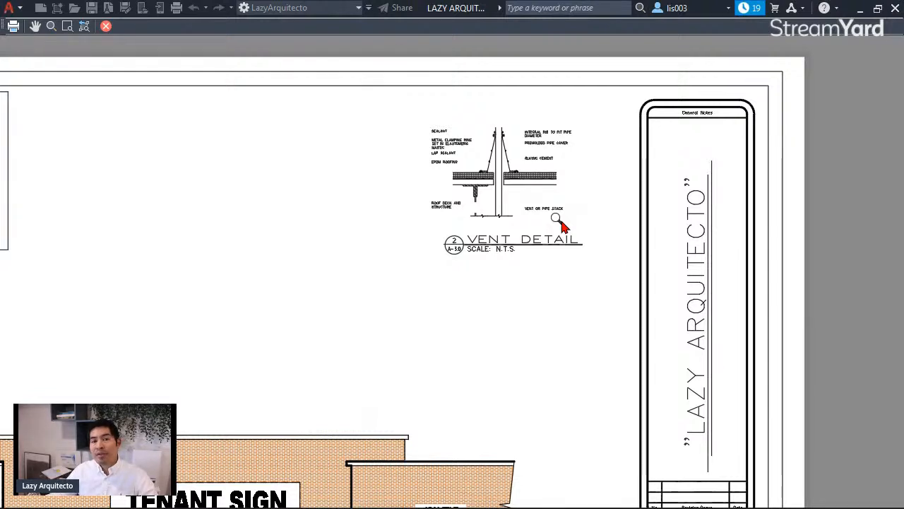
key(Escape)
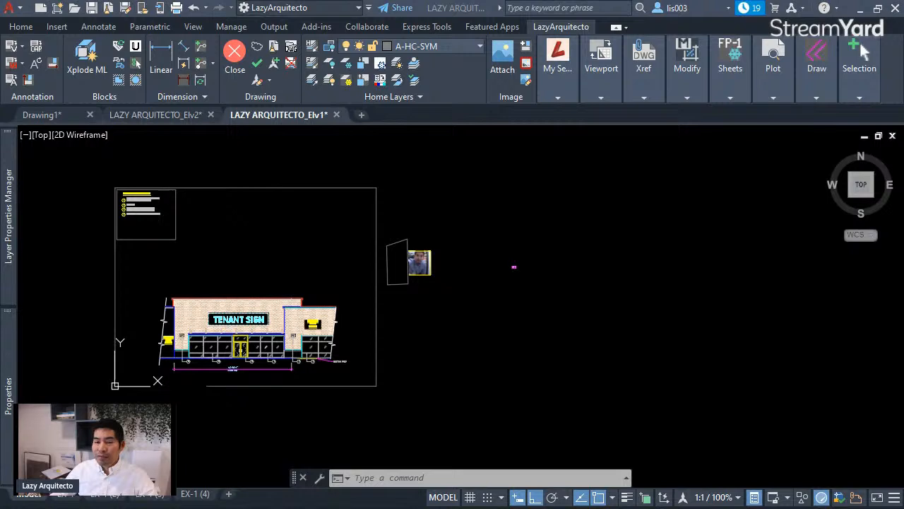
scroll(424, 256, up, 4)
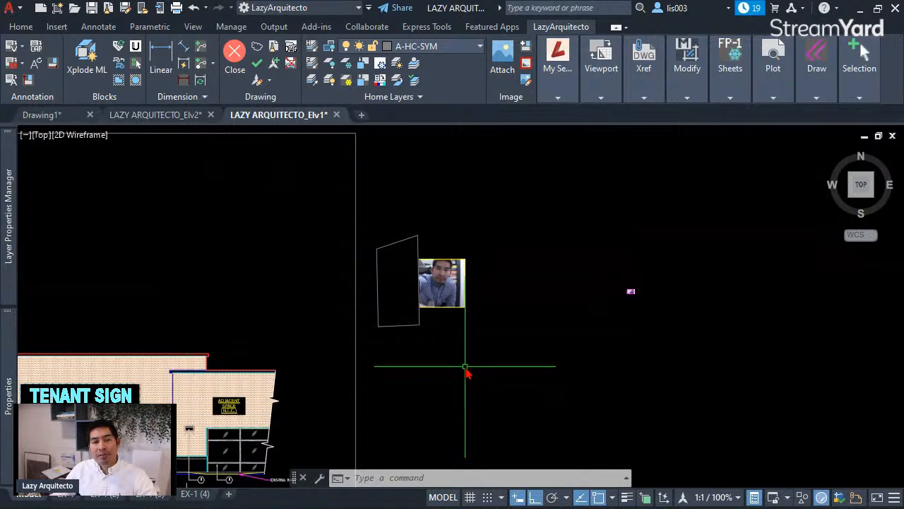
scroll(460, 324, up, 3)
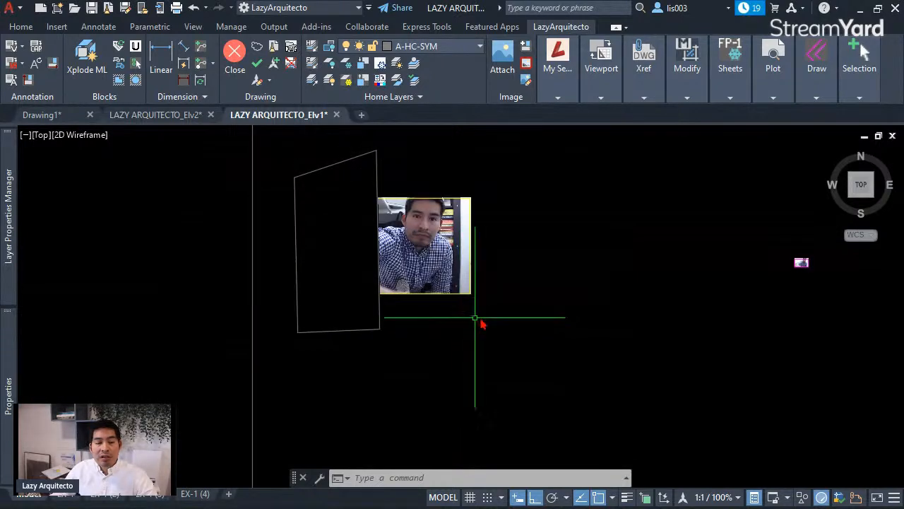
middle_drag(478, 317, 480, 347)
scroll(475, 279, up, 3)
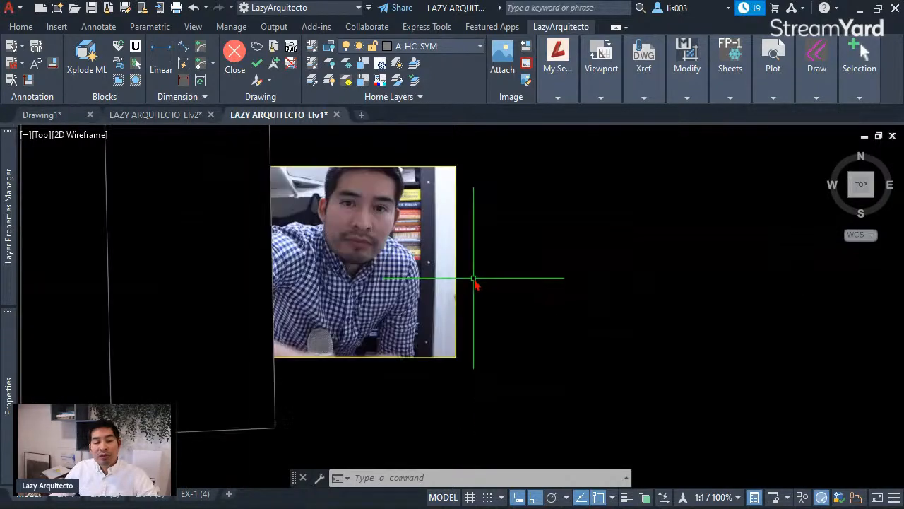
middle_drag(531, 298, 414, 319)
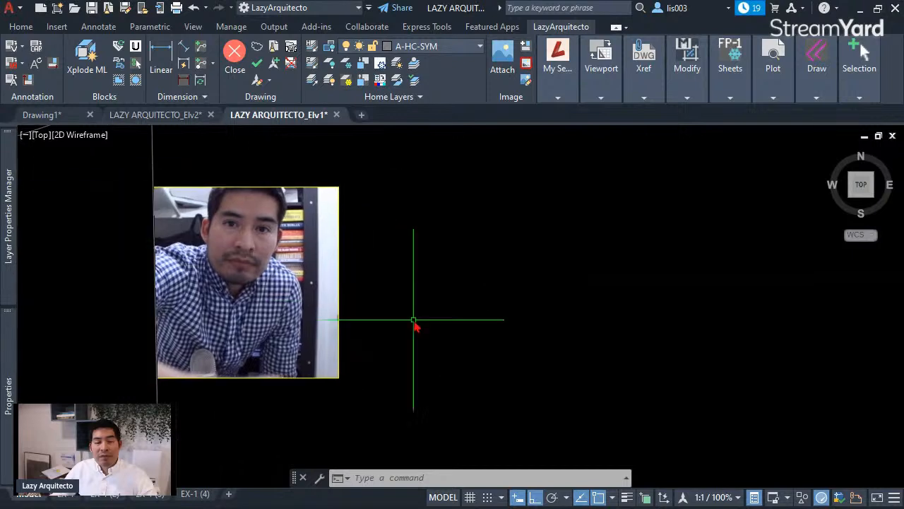
scroll(414, 325, down, 3)
scroll(725, 328, up, 5)
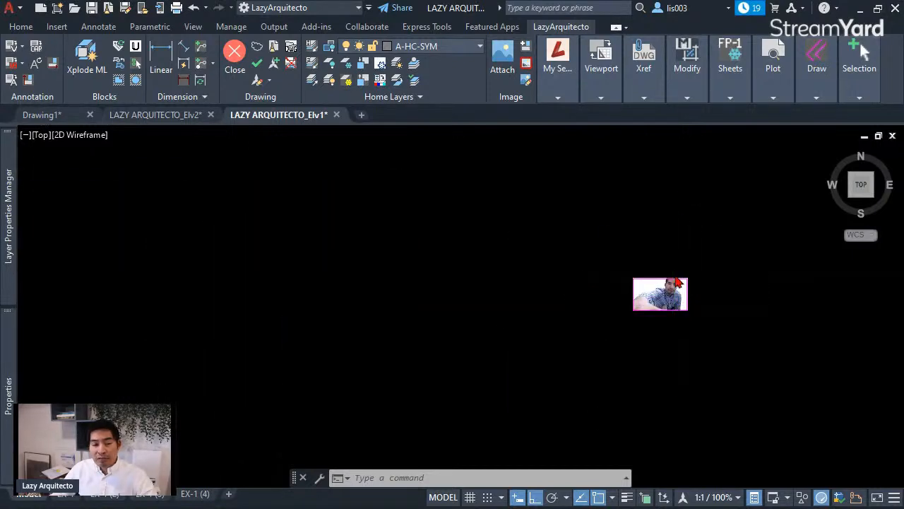
scroll(674, 275, up, 6)
text(REGEN)
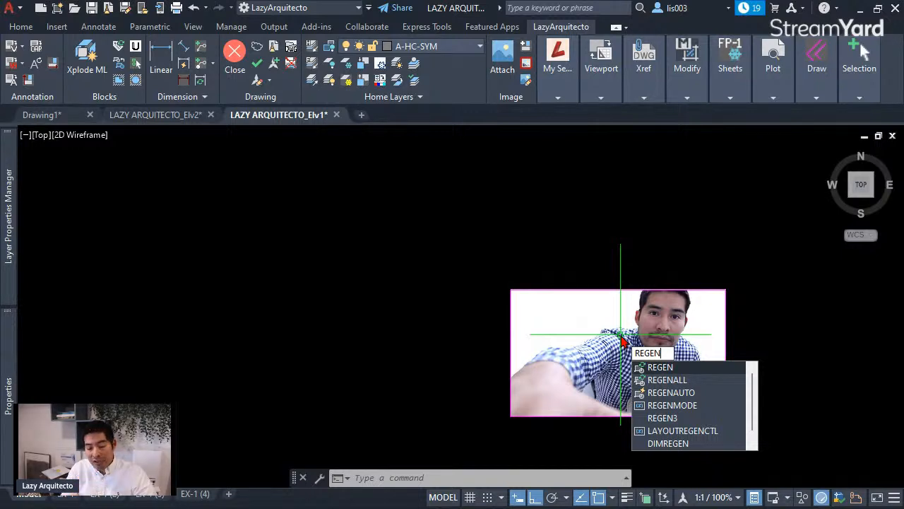
key(Return)
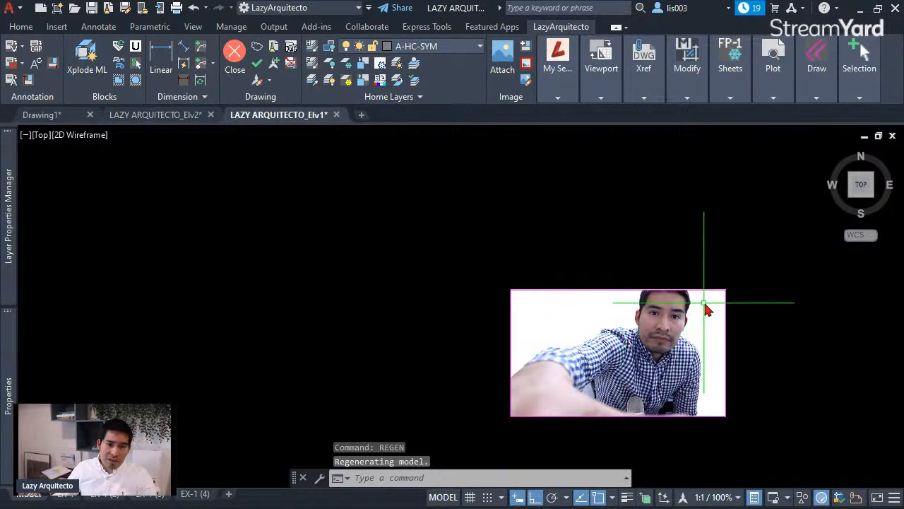
scroll(722, 312, down, 5)
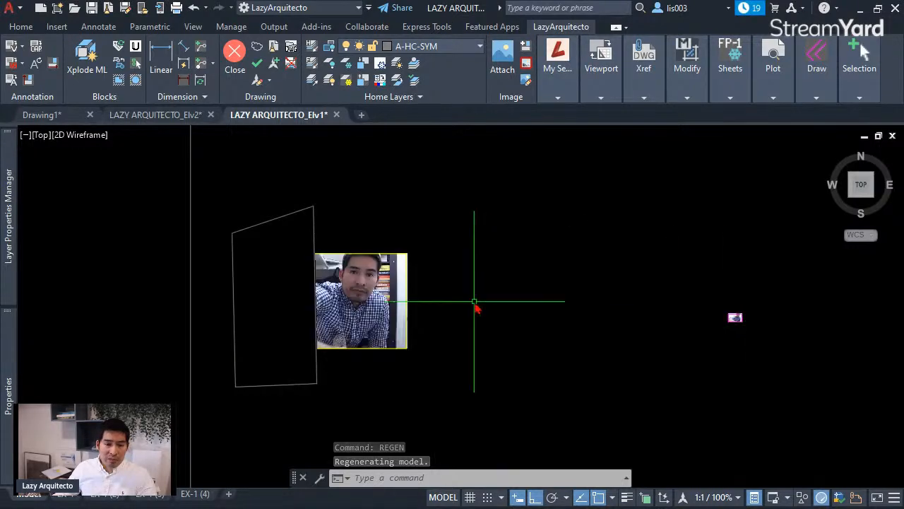
- Locate the pasted photo and set IMAGEFRAME to 0 to hide image frames
middle_drag(418, 313, 468, 321)
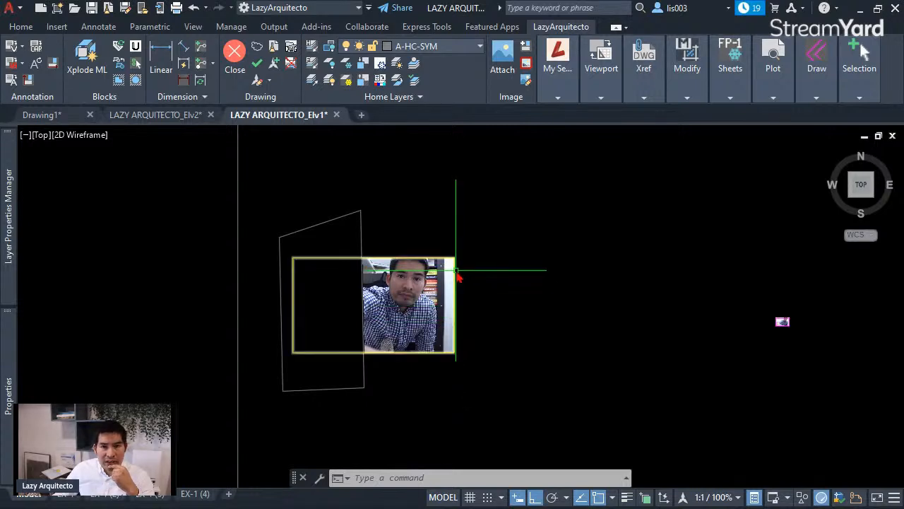
click(457, 278)
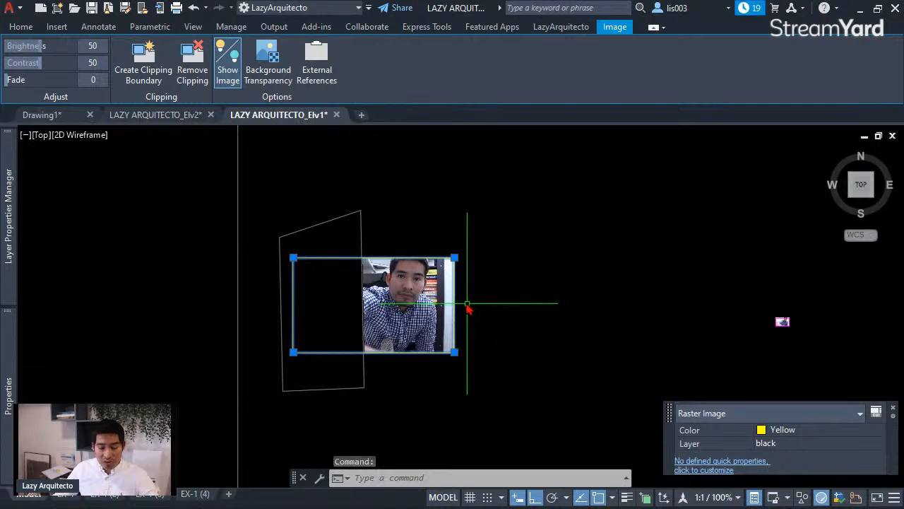
key(Escape)
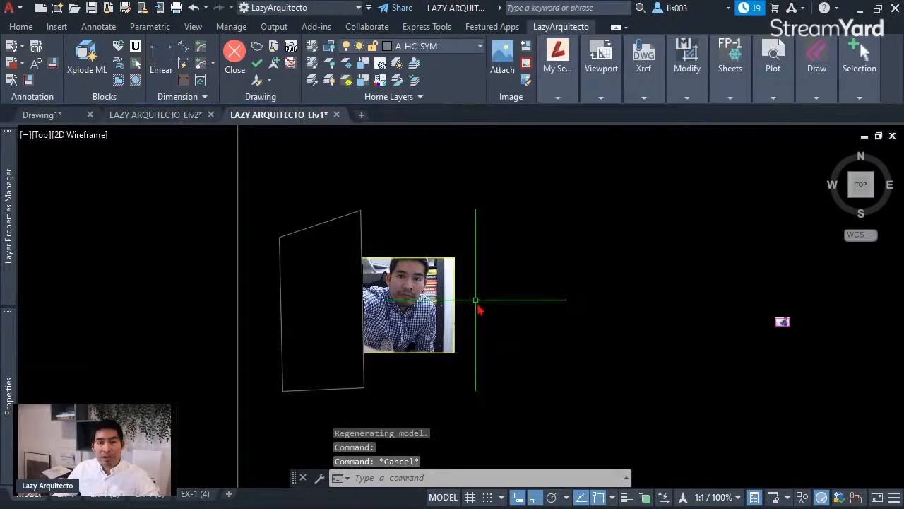
scroll(479, 308, up, 3)
key(Escape)
text(l)
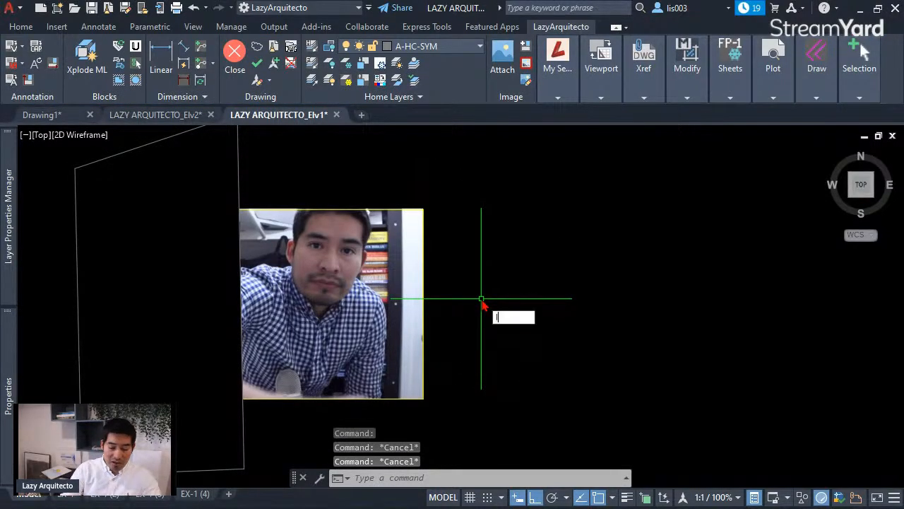
text(MAGEFR)
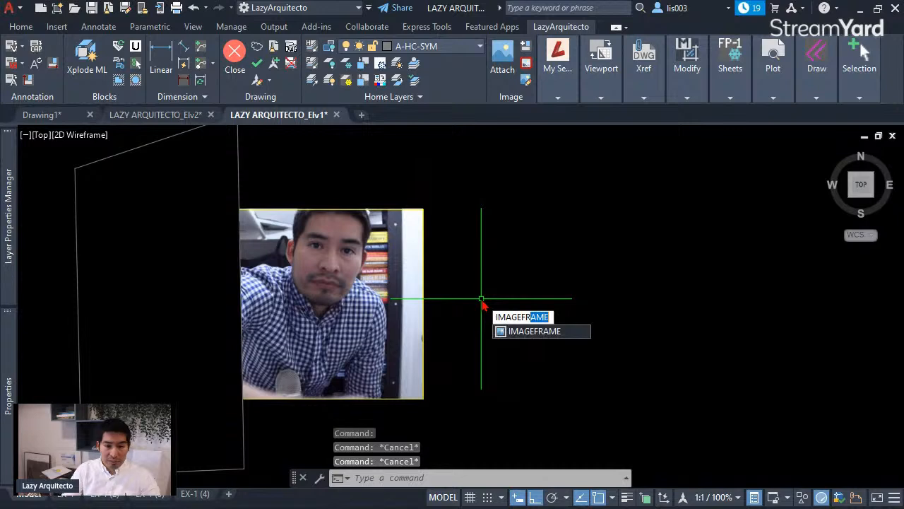
text(AME)
key(Return)
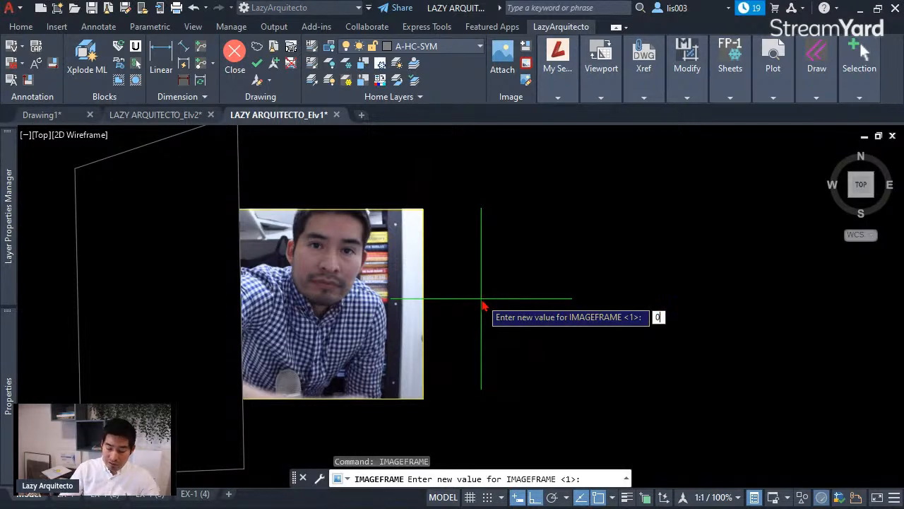
text(0)
key(Return)
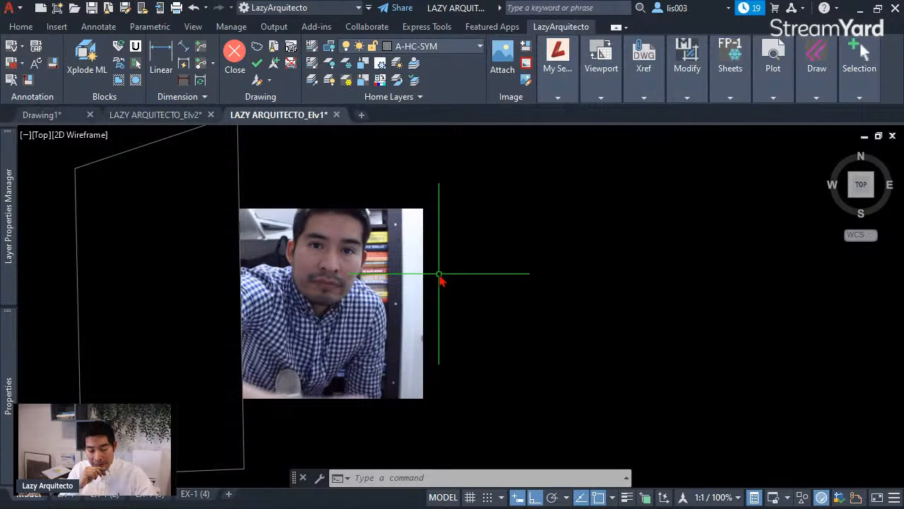
- Set IMAGEFRAME to 1 to show the photo's frame, then back to 0
text(IM)
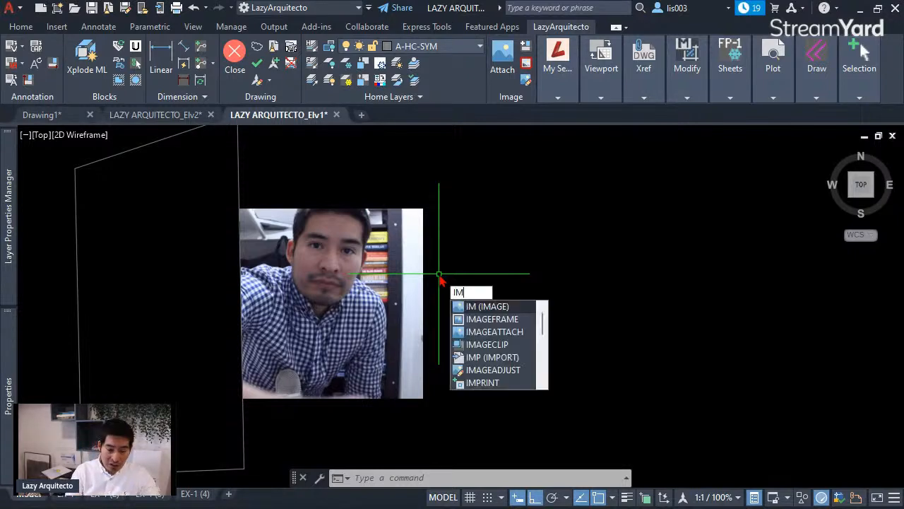
text(AGEFRAME)
key(Return)
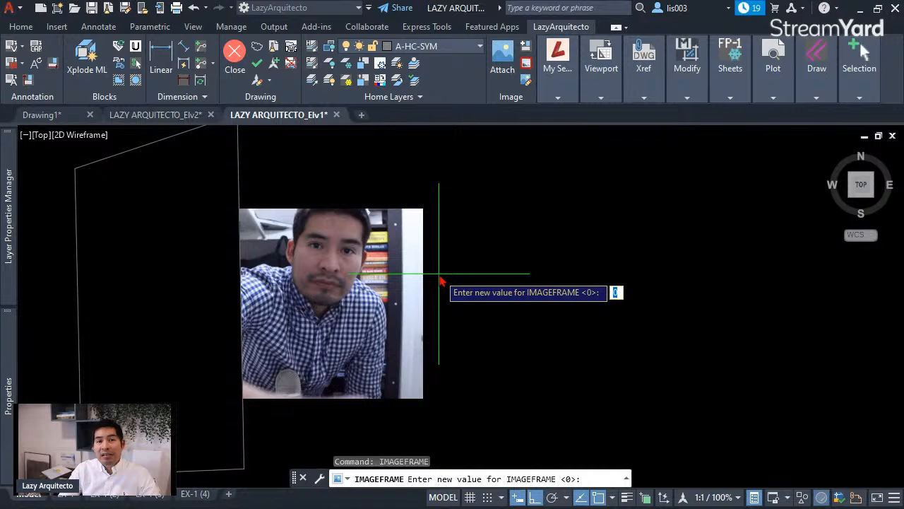
text(1)
key(Return)
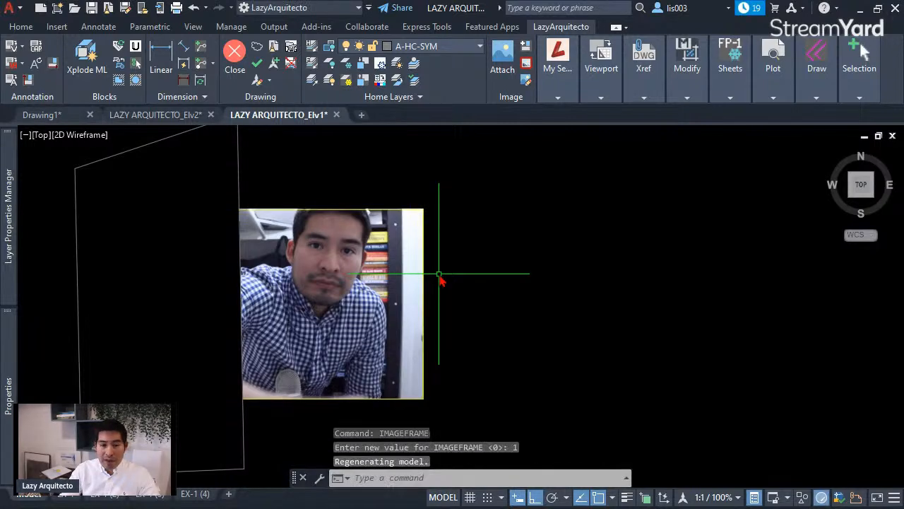
text(IMAG)
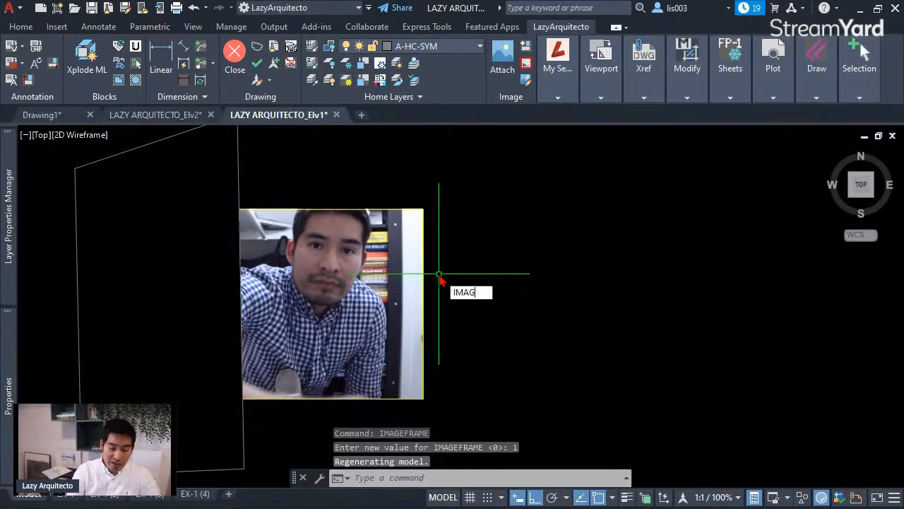
text(EFRA)
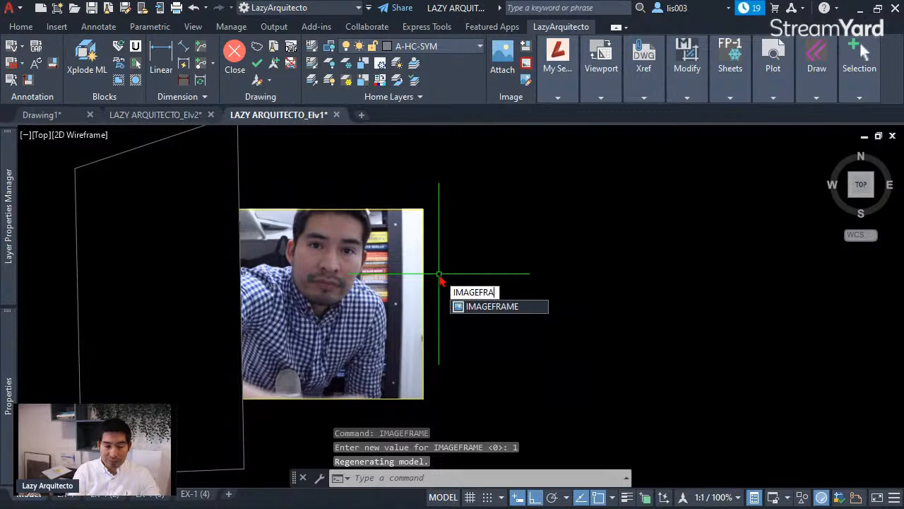
text(ME)
key(Return)
text(0)
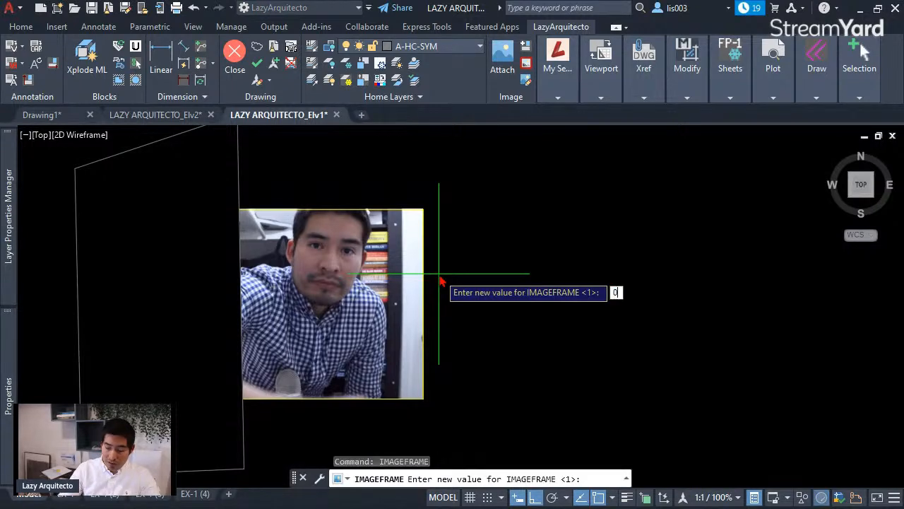
key(Return)
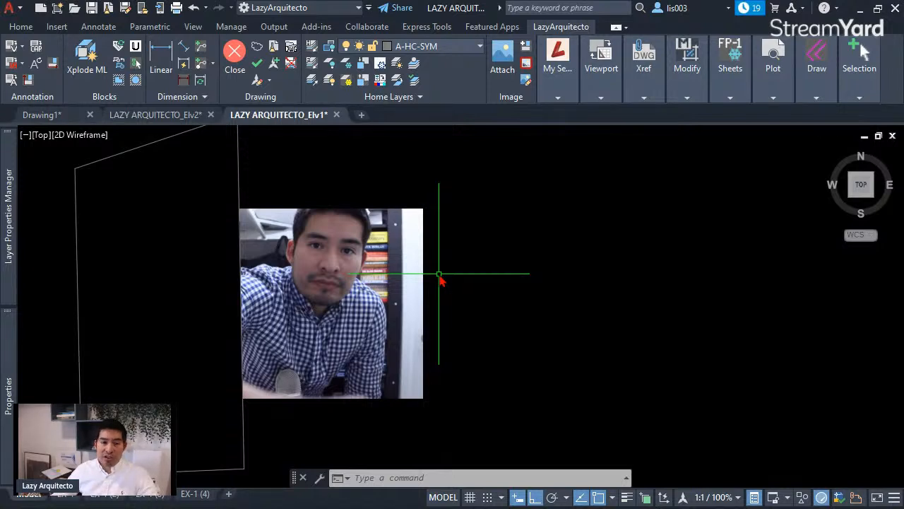
- On the EX-1 layout, change the Vent Detail viewport's layer from VIEWPORTS to DEFPOINTS in Quick Properties
scroll(413, 304, down, 5)
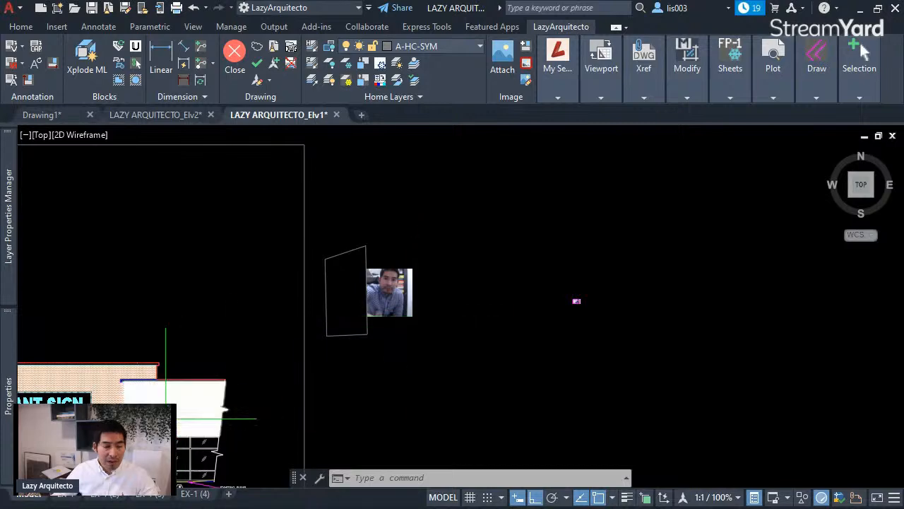
click(64, 499)
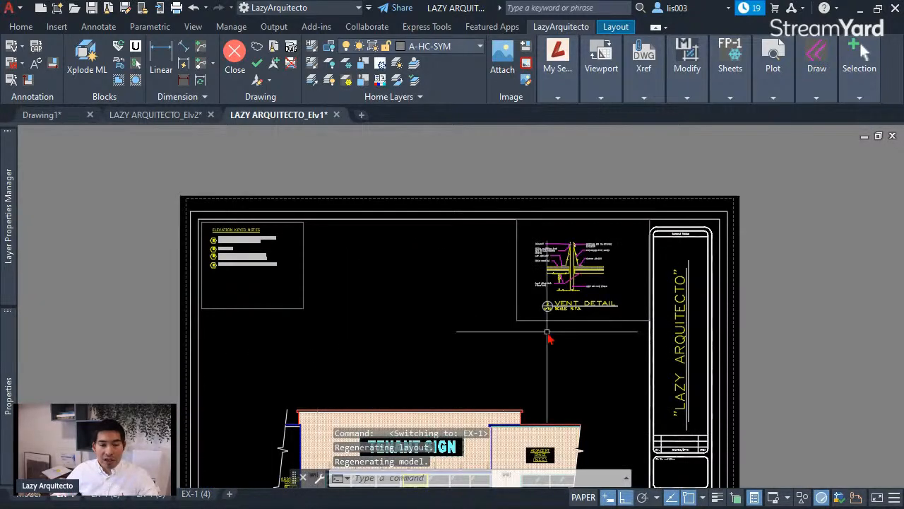
scroll(549, 337, up, 3)
middle_drag(551, 319, 468, 374)
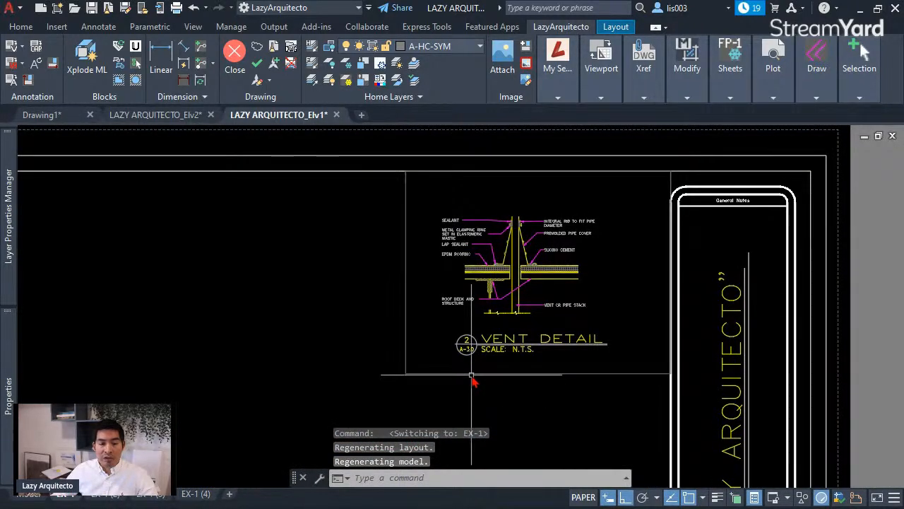
click(565, 373)
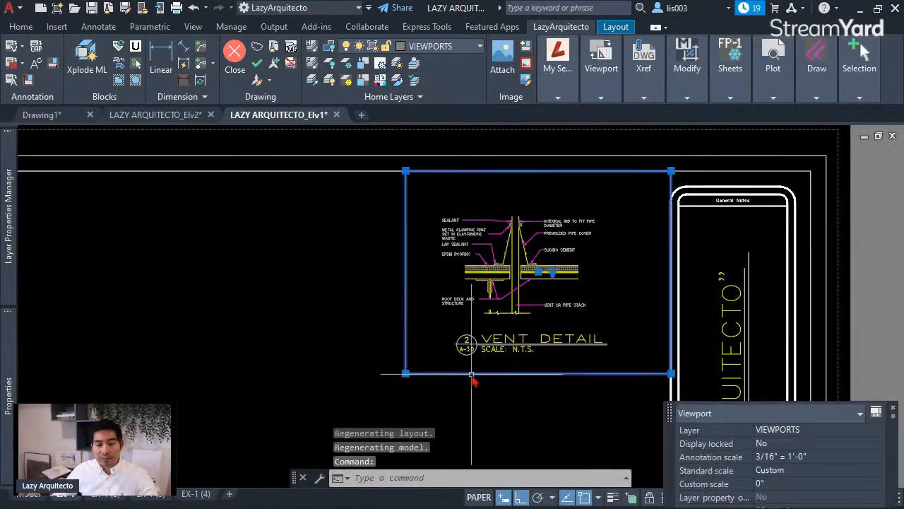
click(814, 433)
click(813, 433)
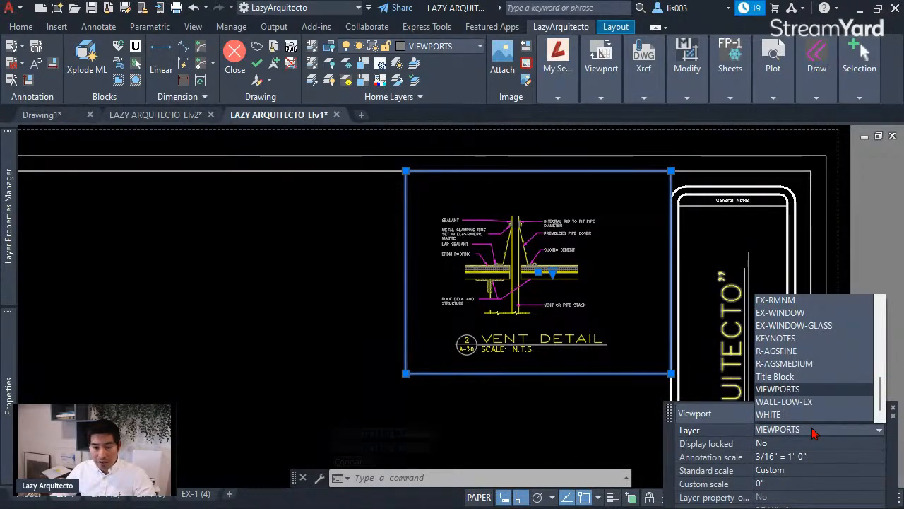
scroll(811, 430, up, 5)
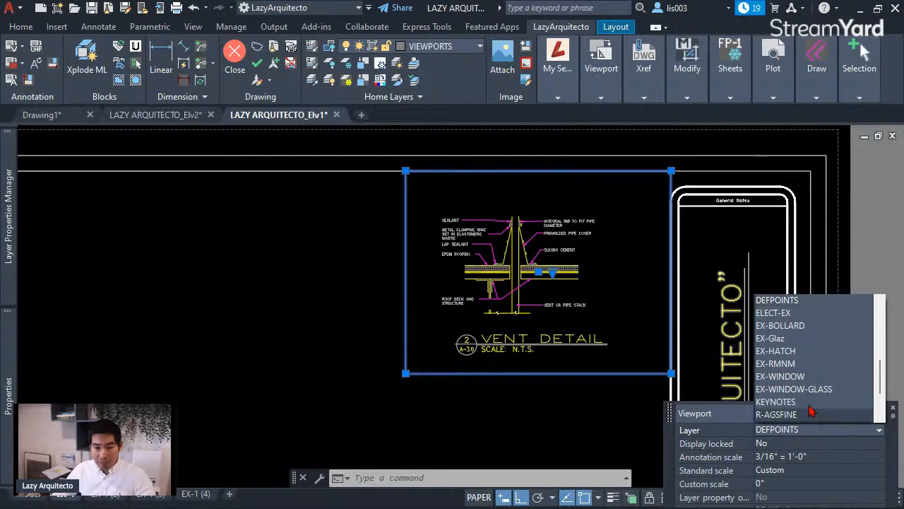
click(789, 301)
key(Escape)
scroll(560, 293, down, 3)
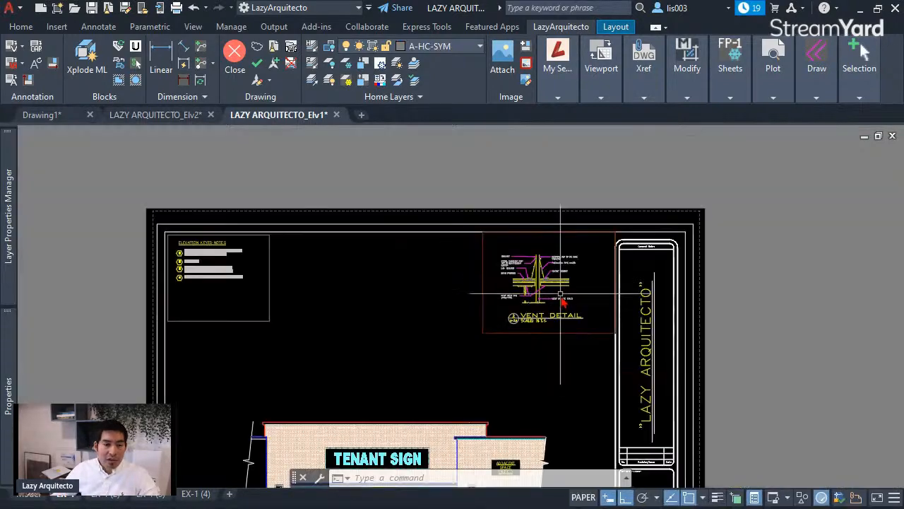
- Freeze layer 0 on EX-1, then reselect the Vent Detail viewport to confirm it's on DEFPOINTS
click(450, 47)
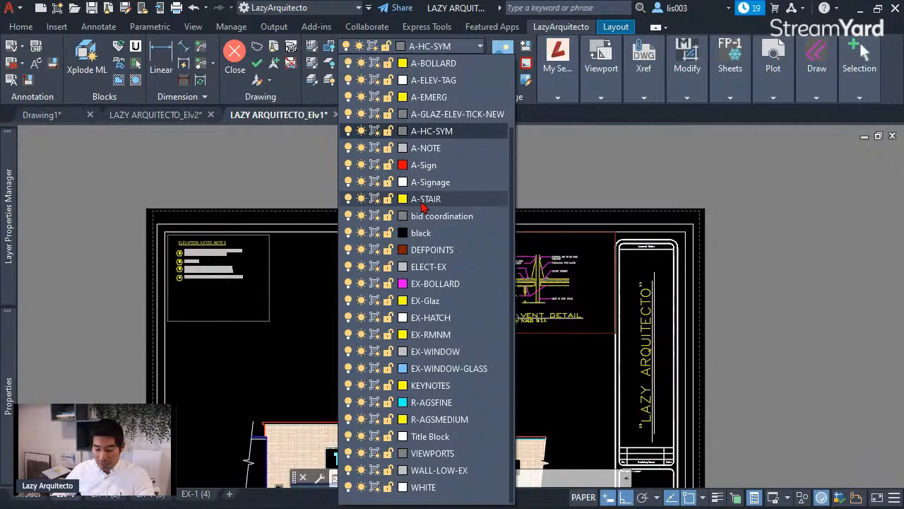
scroll(422, 203, up, 2)
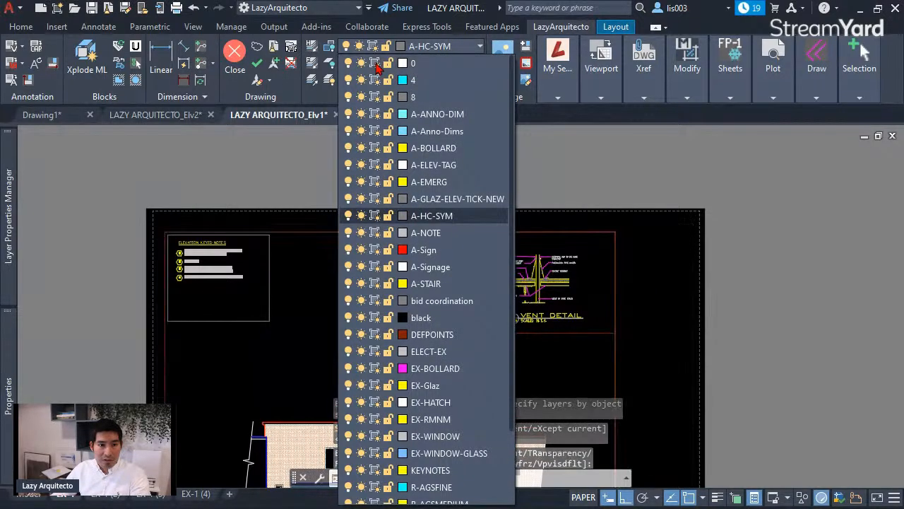
scroll(495, 334, up, 3)
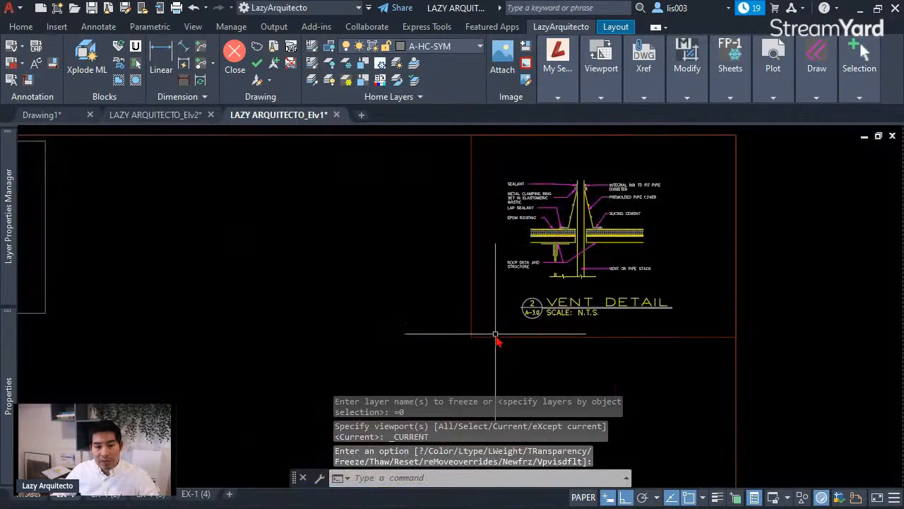
click(495, 335)
key(Escape)
scroll(475, 304, down, 3)
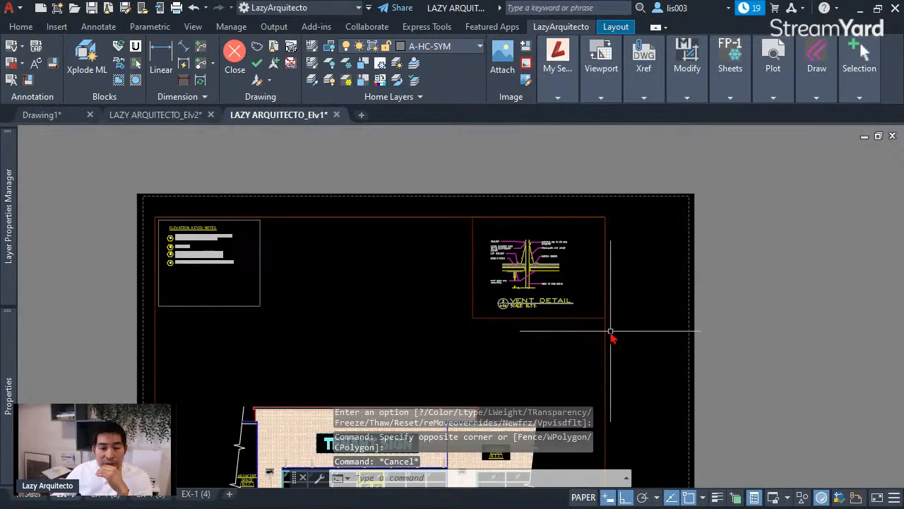
click(486, 332)
click(459, 282)
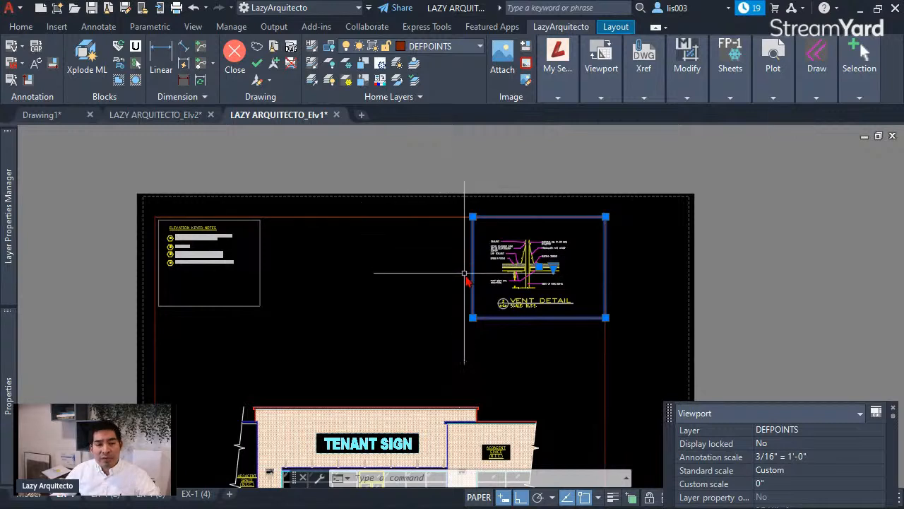
key(Escape)
scroll(471, 278, up, 3)
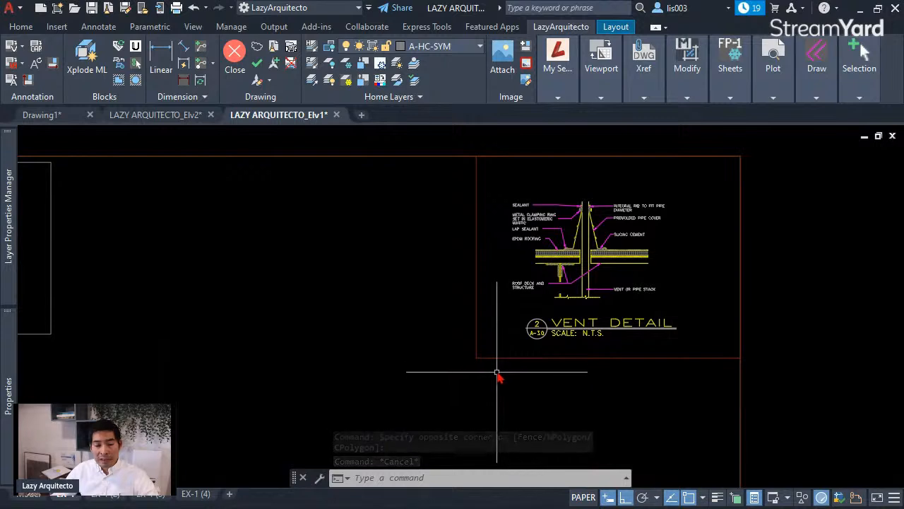
- Select the Vent Detail viewport to check which layer it sits on
click(493, 365)
click(436, 282)
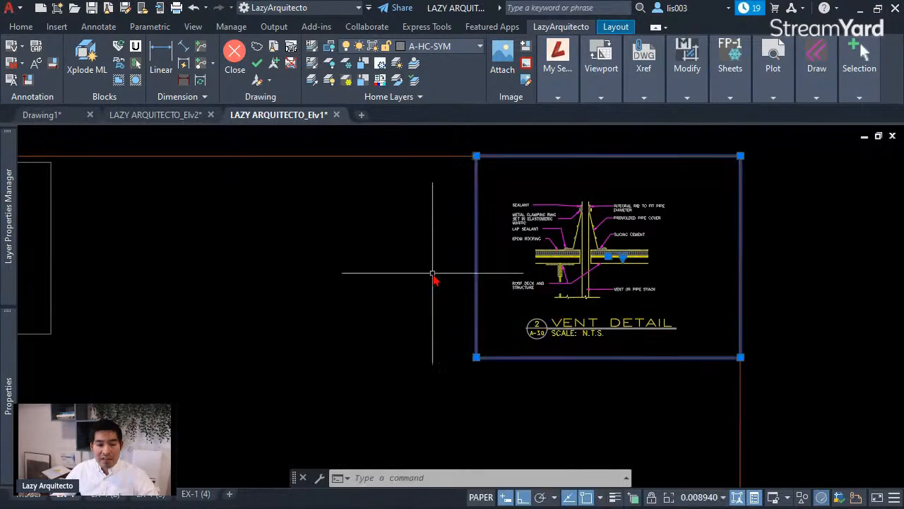
key(Escape)
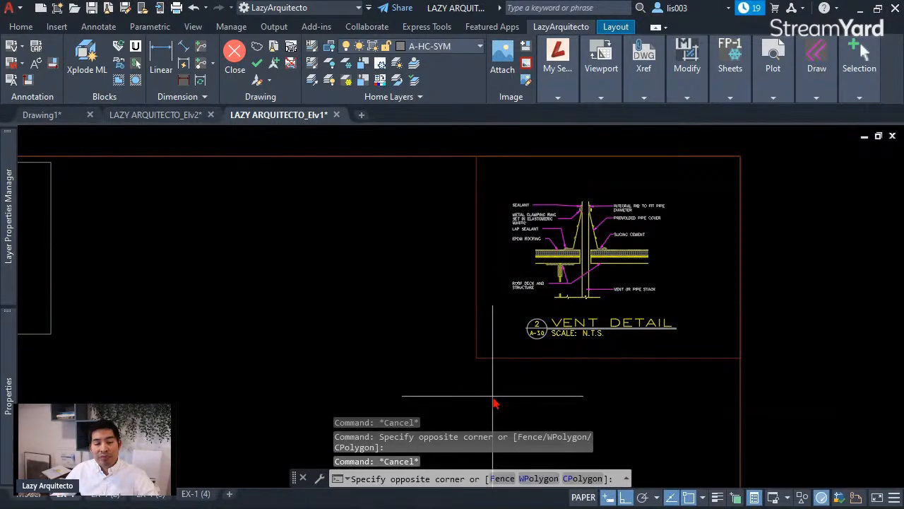
click(439, 283)
key(Escape)
click(498, 378)
click(439, 270)
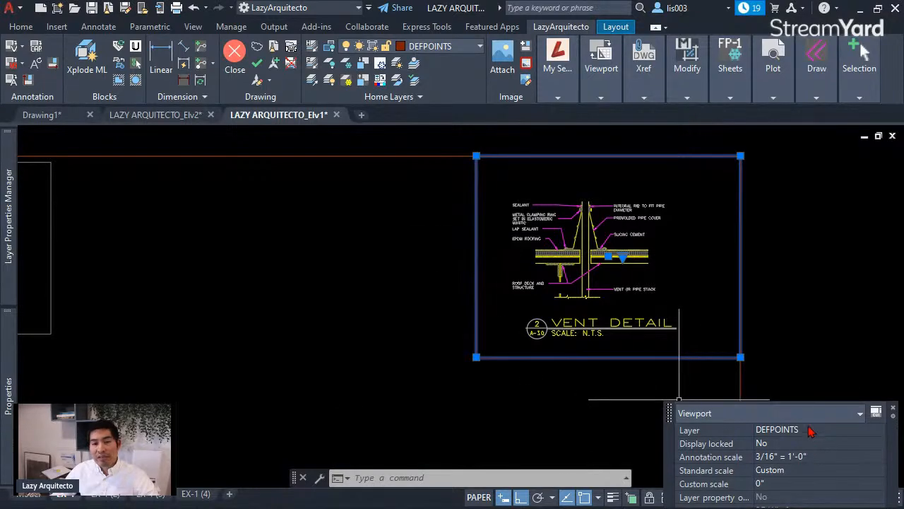
- Thaw layer 0 in the Layer list so the title block reappears
click(463, 47)
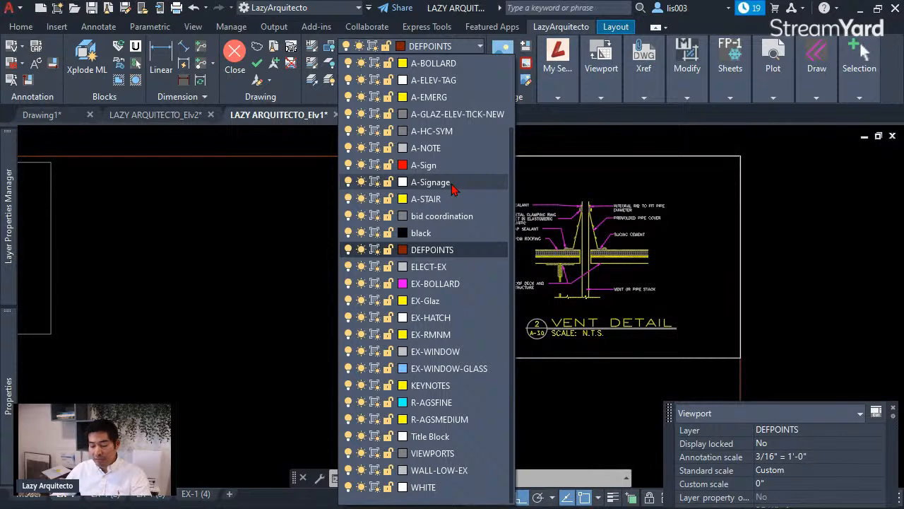
scroll(453, 189, up, 2)
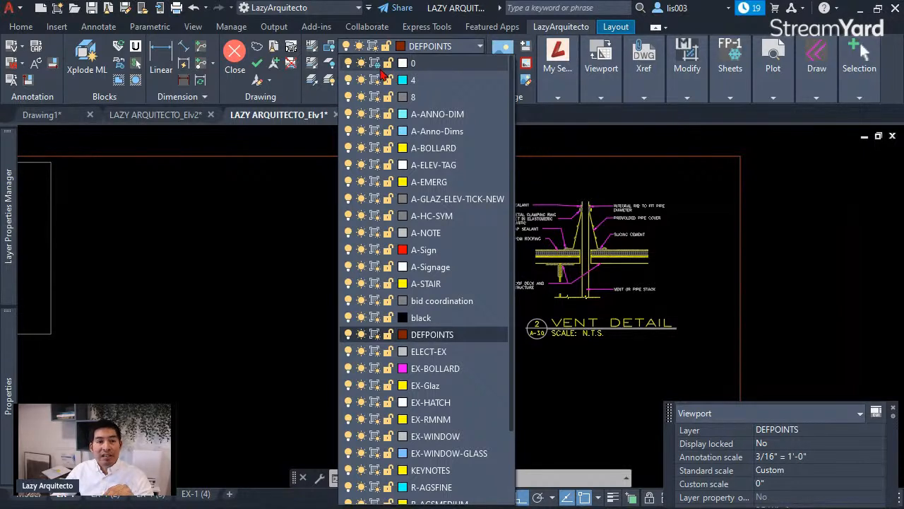
click(378, 67)
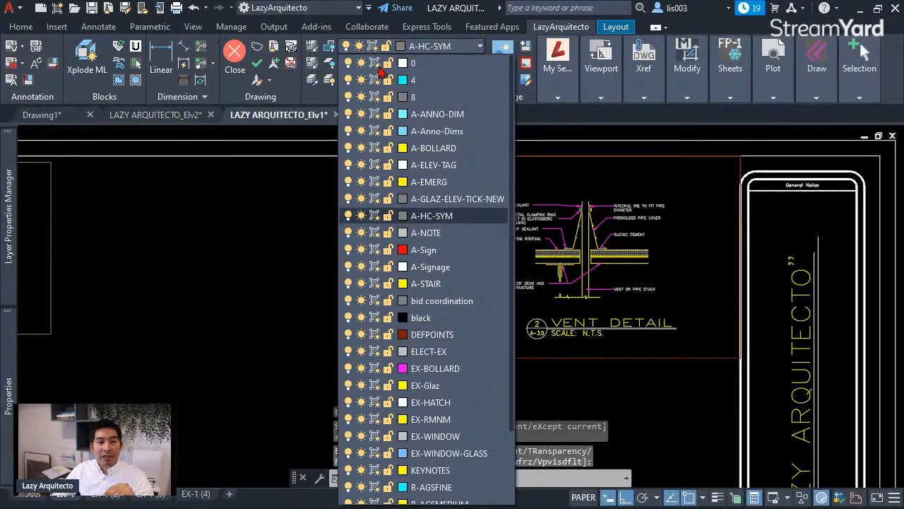
click(326, 262)
- Reselect the viewport to verify DEFPOINTS, then zoom to fit the whole EX-1 sheet
click(506, 398)
click(472, 351)
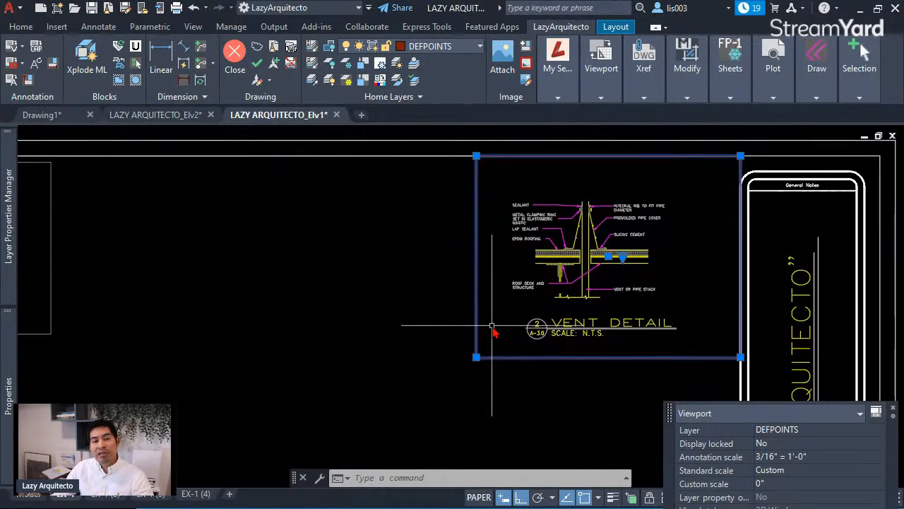
key(Escape)
scroll(597, 272, down, 4)
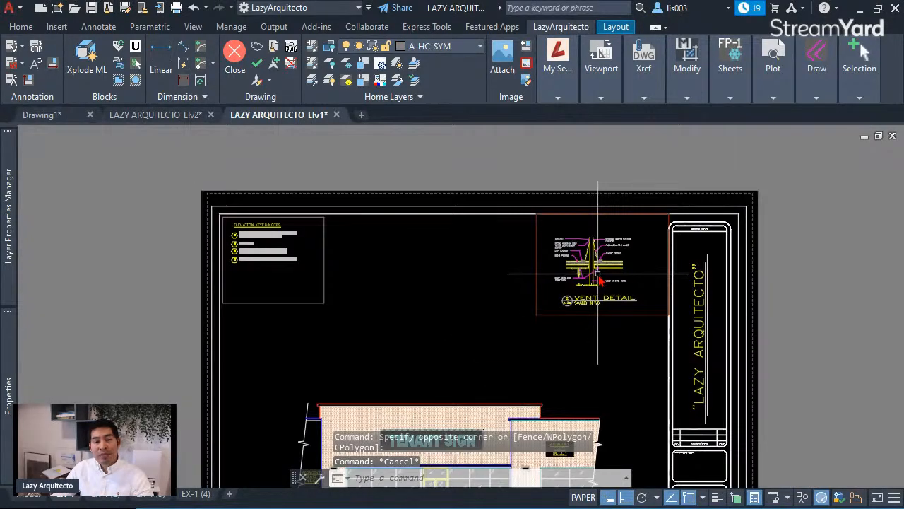
middle_drag(551, 301, 505, 246)
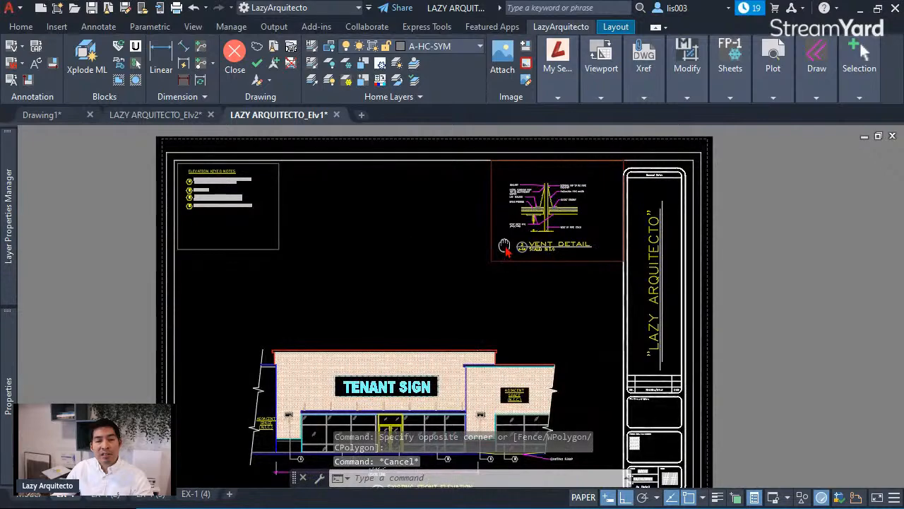
middle_click(505, 247)
middle_click(505, 247)
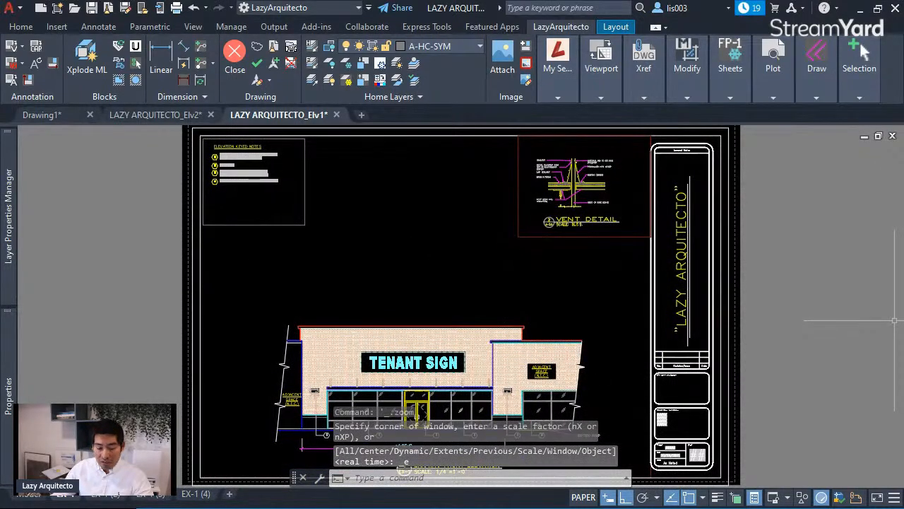
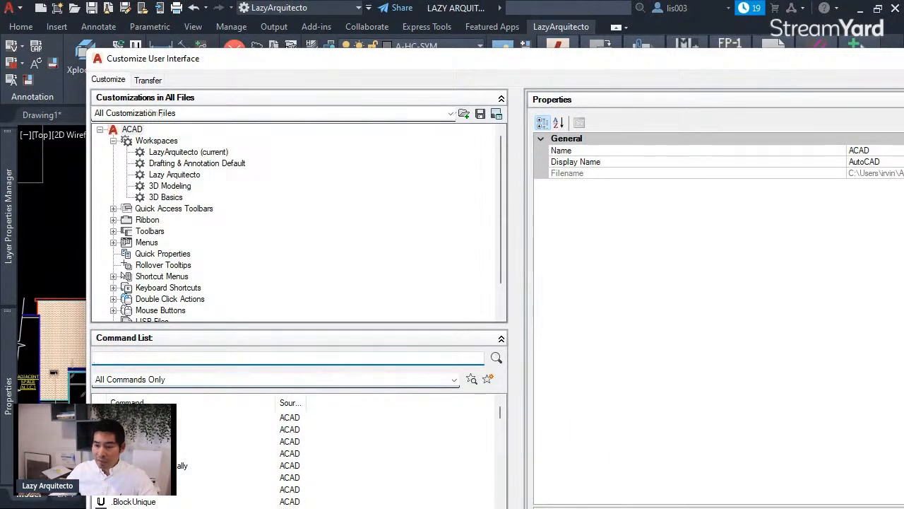
- Shrink and reposition the Customize User Interface dialog so its OK, Cancel, Apply and Help buttons show
mouse_move(903, 507)
mouse_down()
mouse_move(866, 434)
mouse_move(784, 387)
mouse_up()
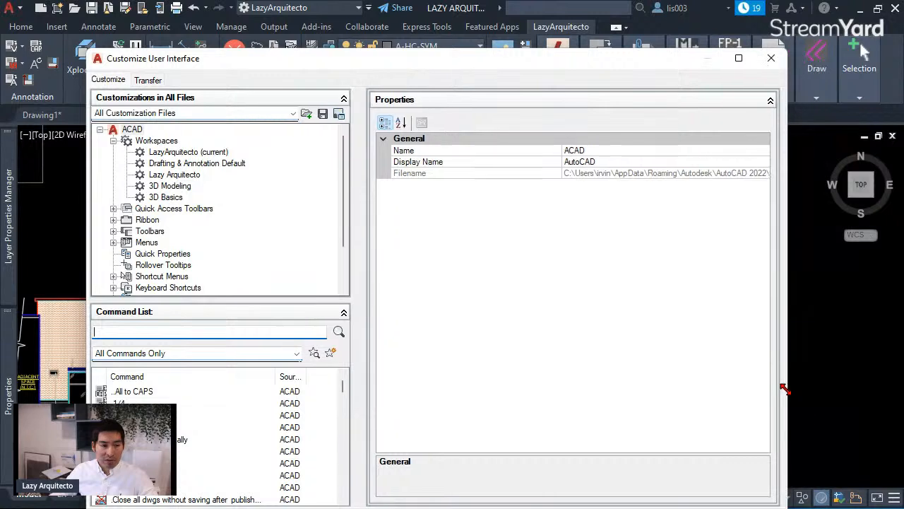
drag(635, 53, 655, 21)
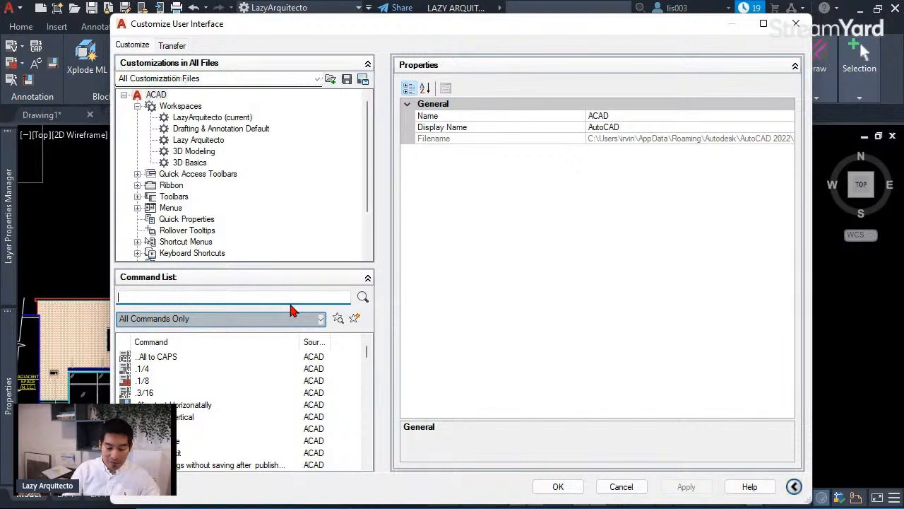
- Filter the Command List by FRAME and duplicate the Express Tools Toggle Frames command
text(FRAME)
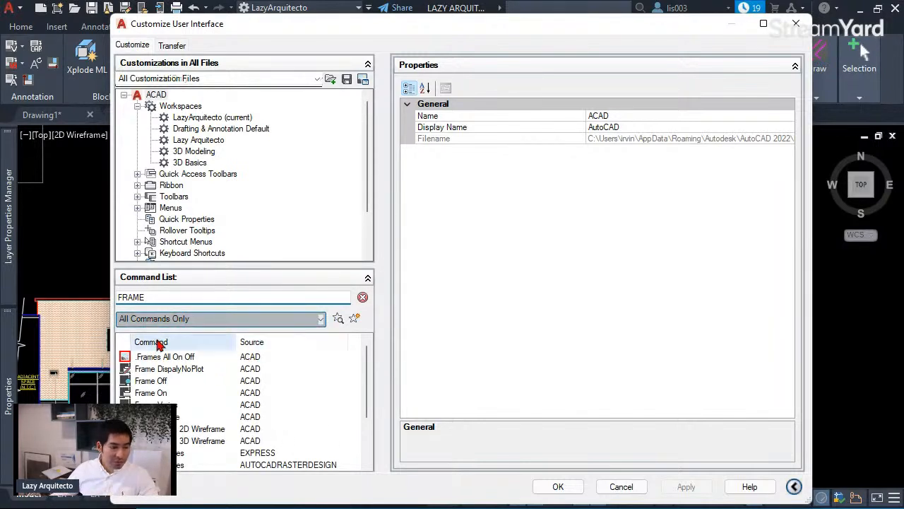
click(159, 453)
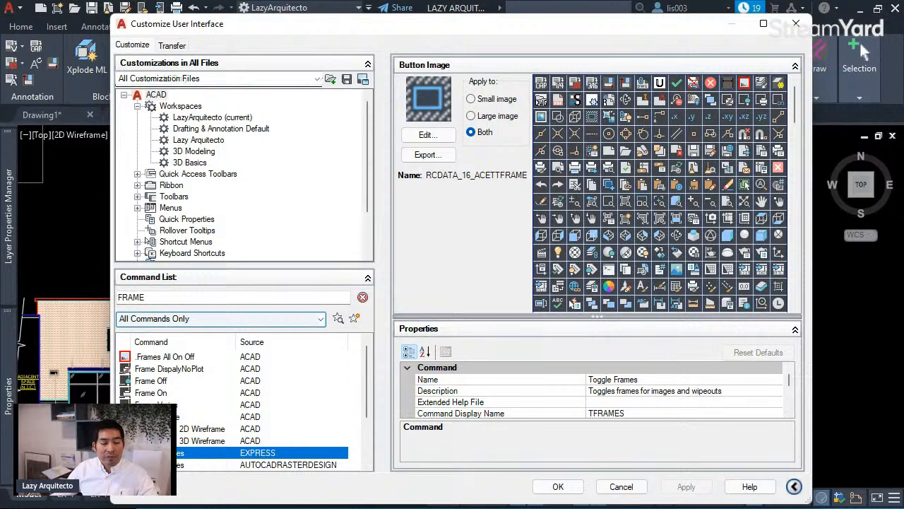
right_click(238, 455)
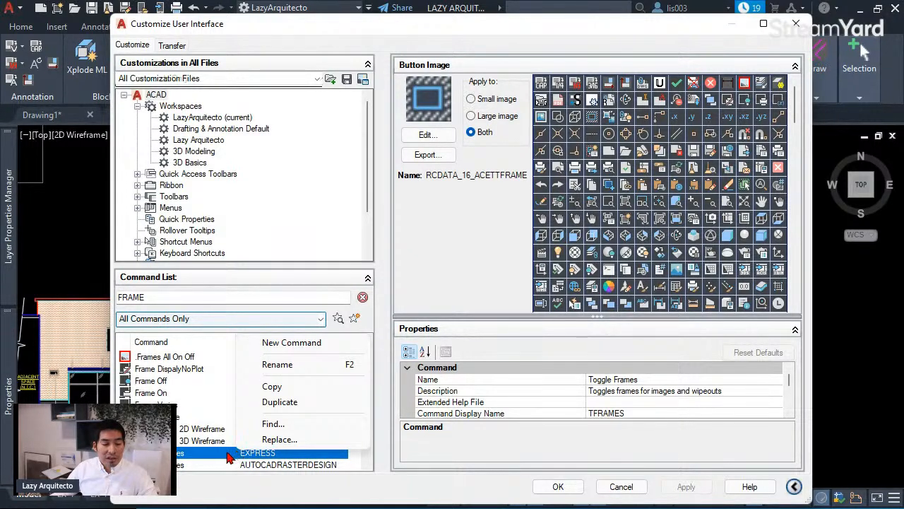
click(281, 401)
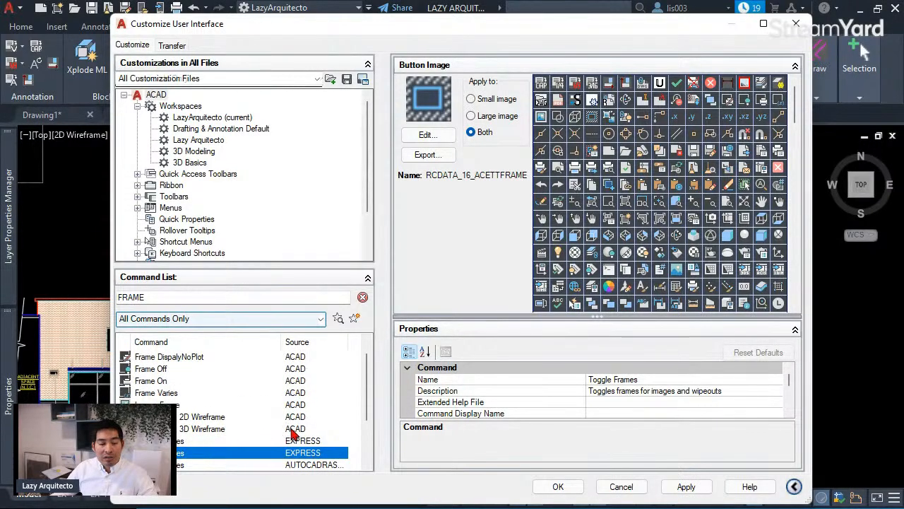
drag(628, 314, 626, 228)
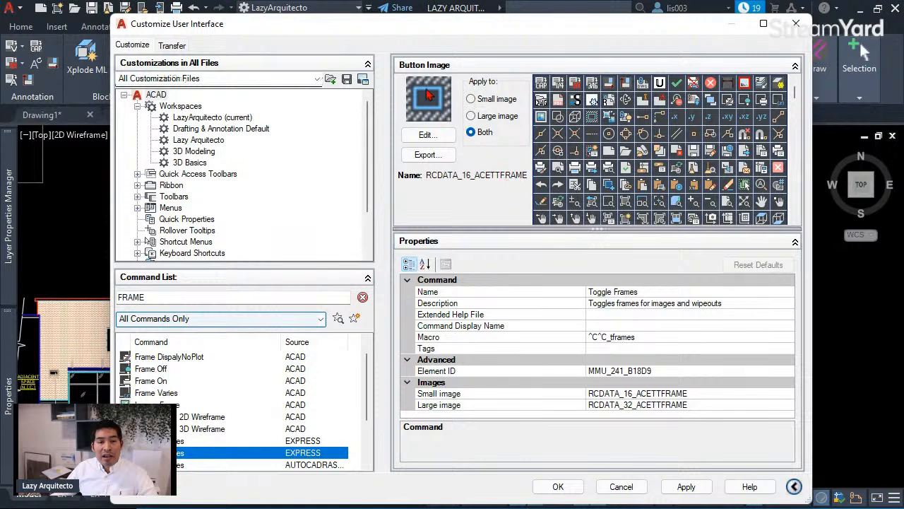
- Rename the duplicated Toggle Frames command to LazyFrame and check its ^C^C_tframes macro
click(644, 291)
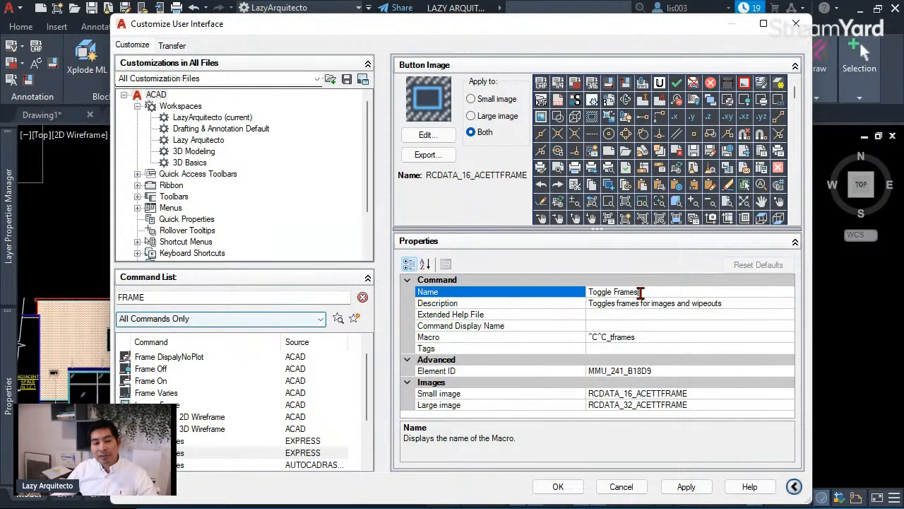
drag(640, 292, 578, 293)
key(BackSpace)
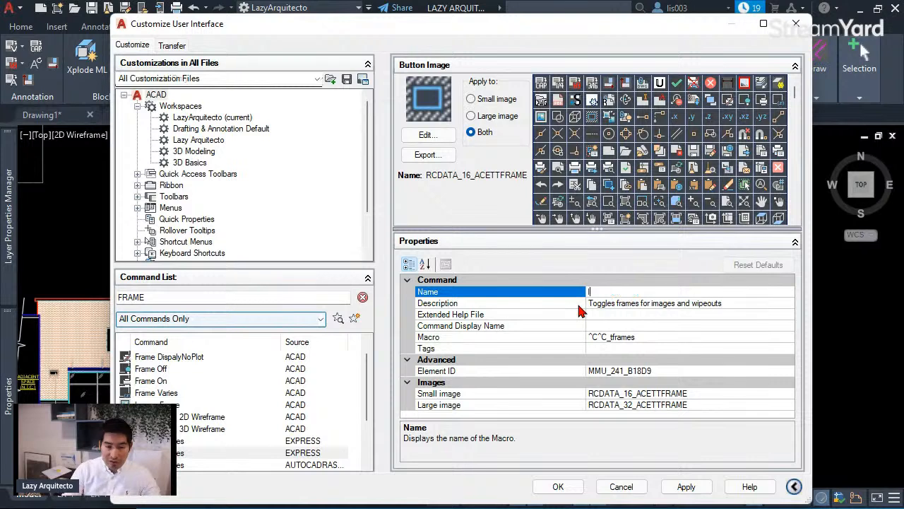
text(Lazy)
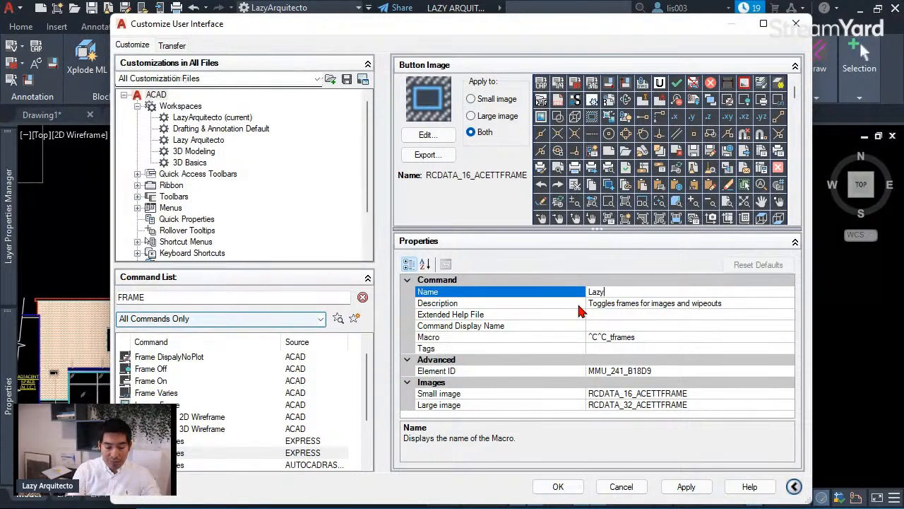
text(Frame)
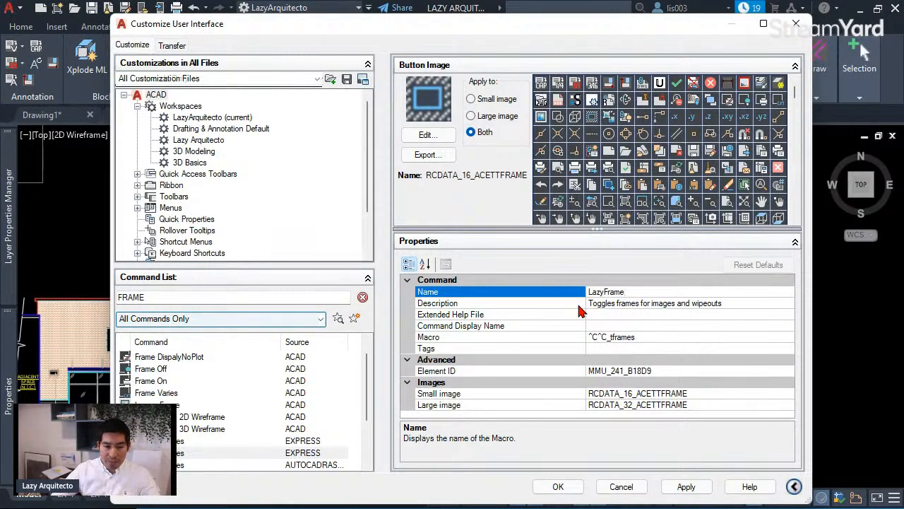
click(607, 327)
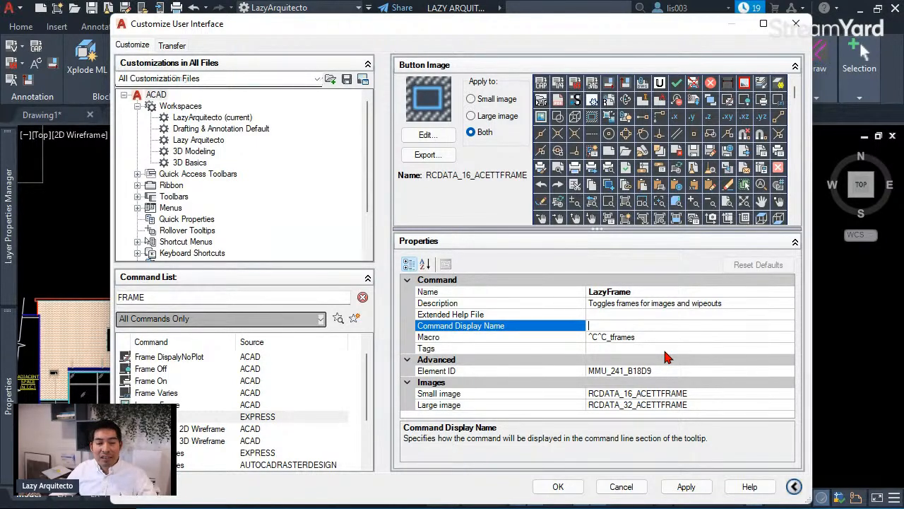
click(627, 293)
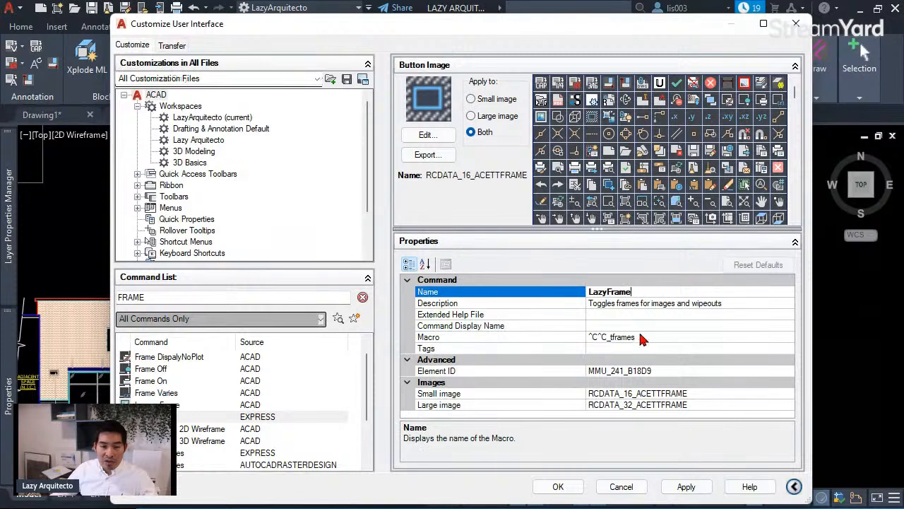
click(639, 336)
click(639, 292)
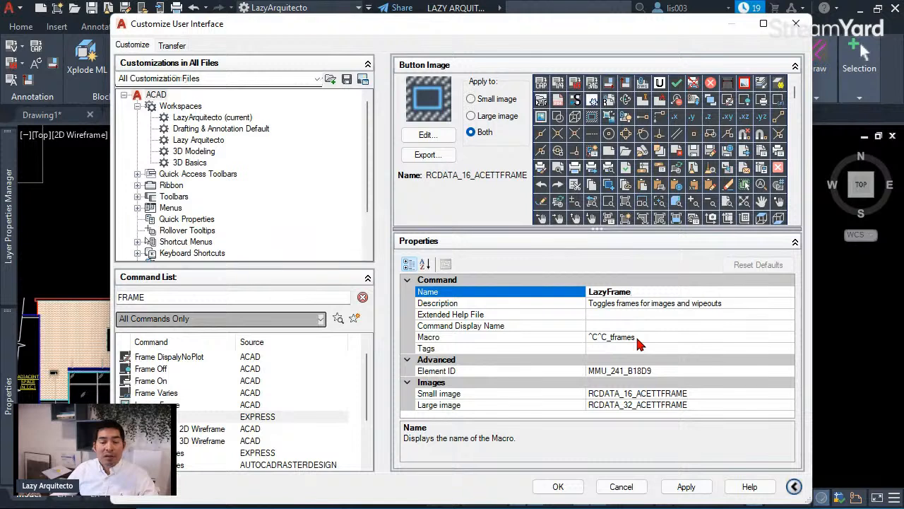
click(159, 416)
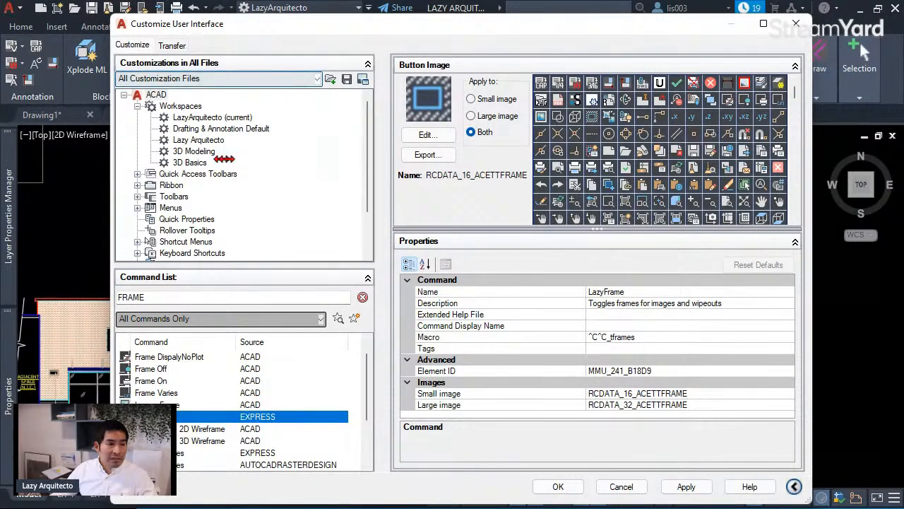
- Drag LazyFrame onto the Quick Access Toolbar and open its macro in the Long String Editor
drag(115, 197, 286, 198)
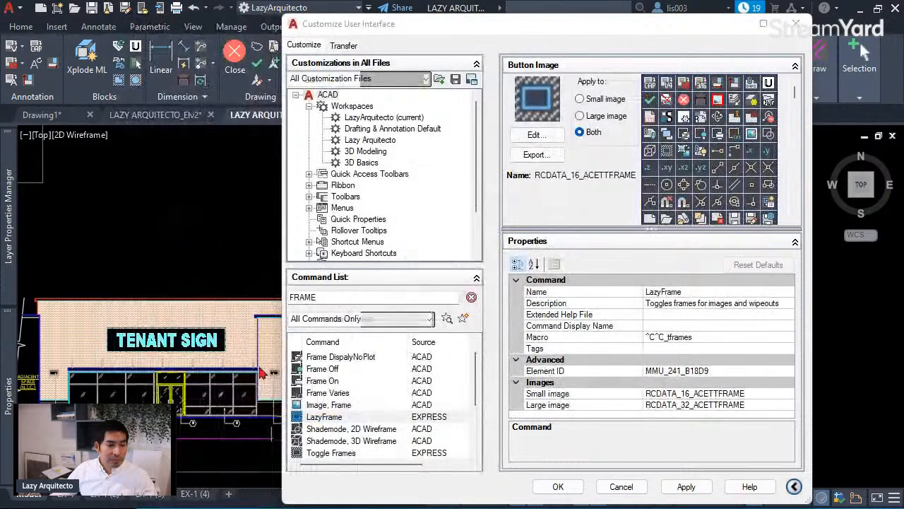
click(317, 418)
click(374, 430)
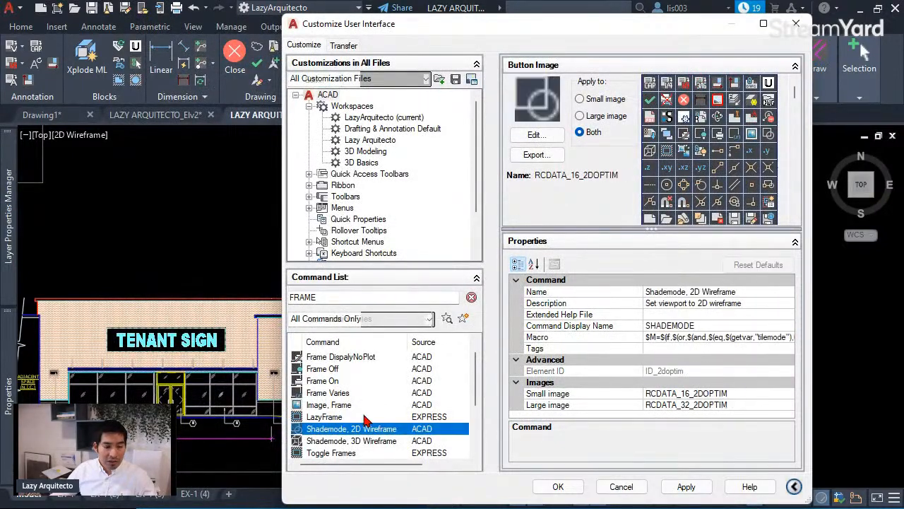
click(361, 418)
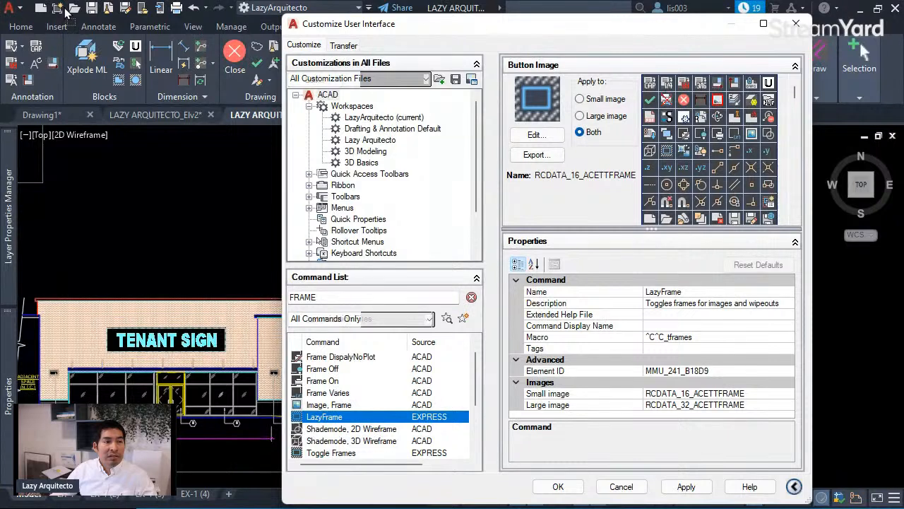
drag(65, 11, 65, 10)
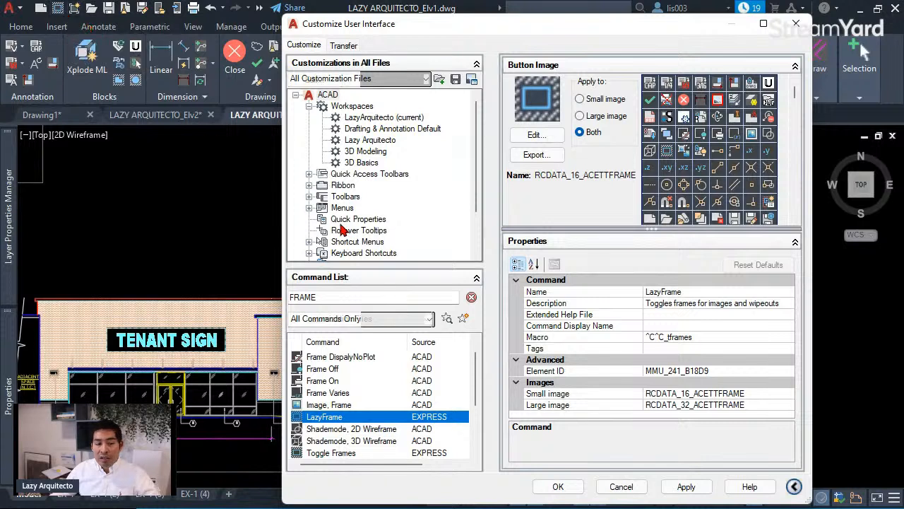
click(692, 337)
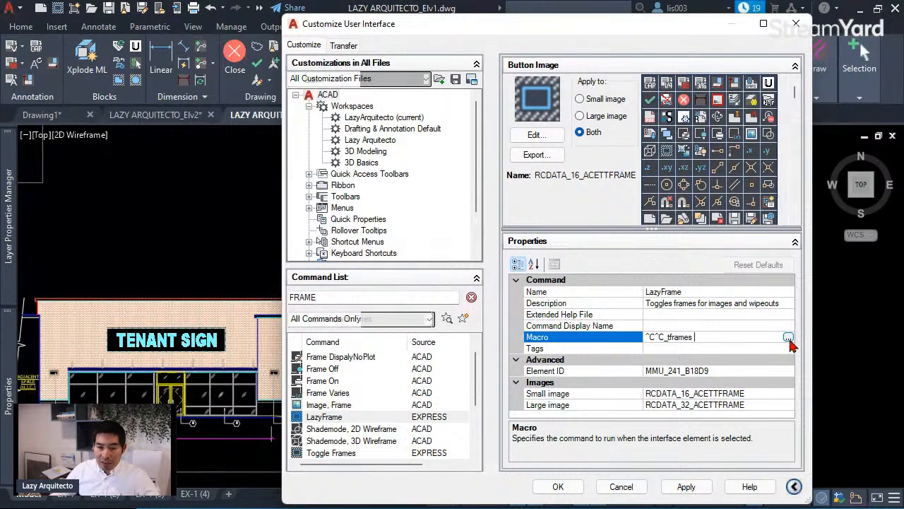
click(788, 337)
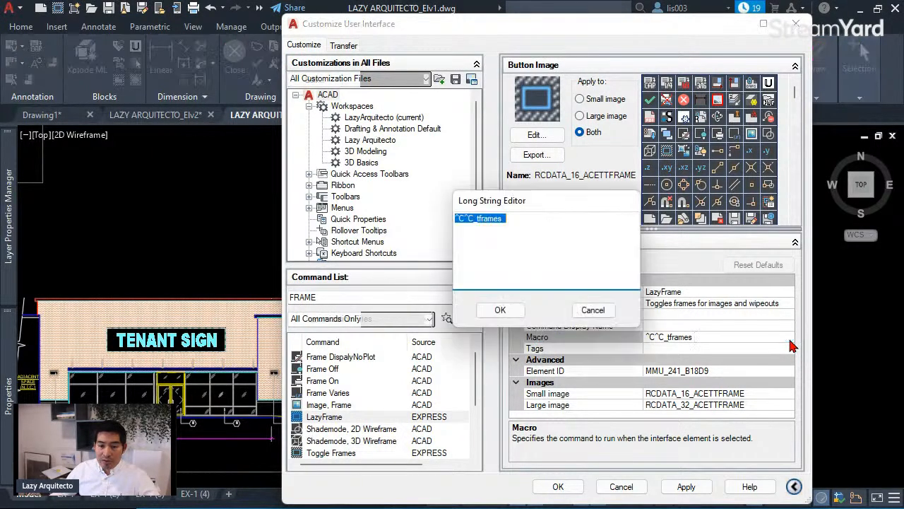
- Trim the existing macro text down to just the ^C^C prefix
drag(547, 202, 453, 229)
click(404, 251)
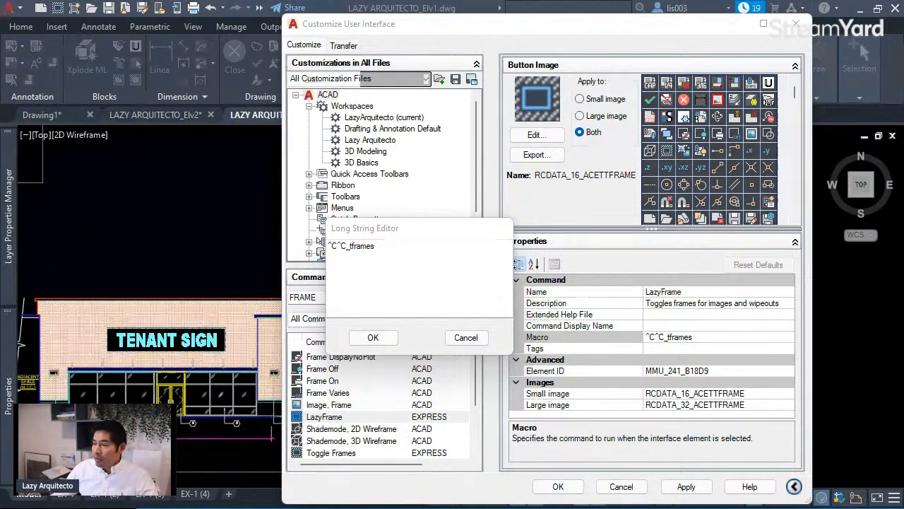
click(386, 247)
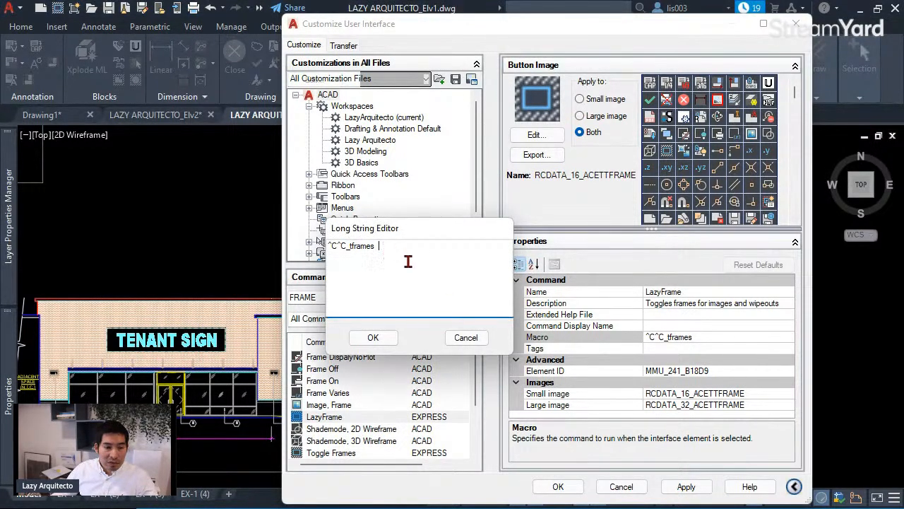
key(BackSpace)
key(BackSpace)
key(BackSpace)
key(BackSpace)
key(BackSpace)
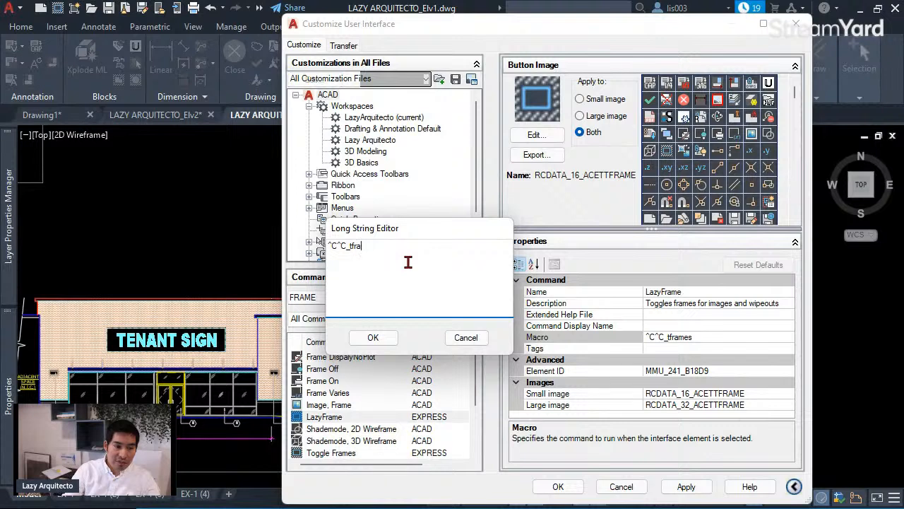
key(BackSpace)
key(BackSpace)
key(BackSpace)
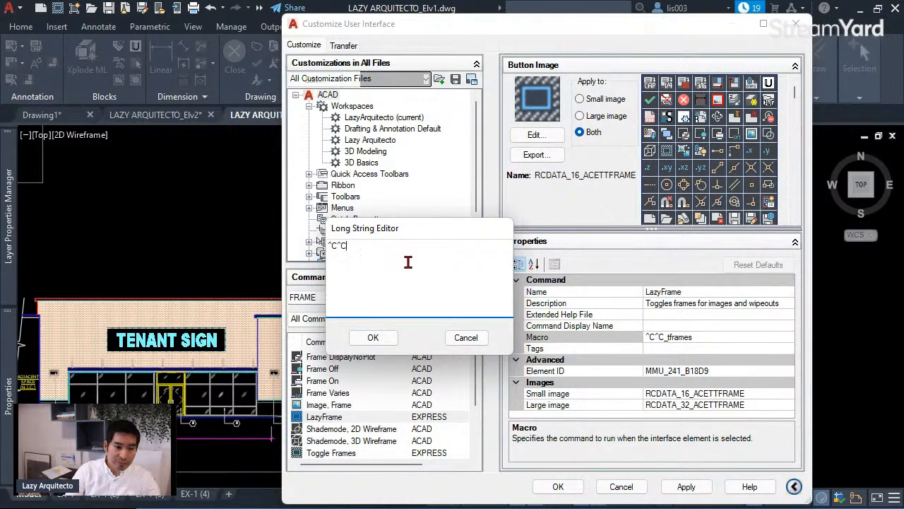
drag(362, 250, 327, 252)
click(371, 251)
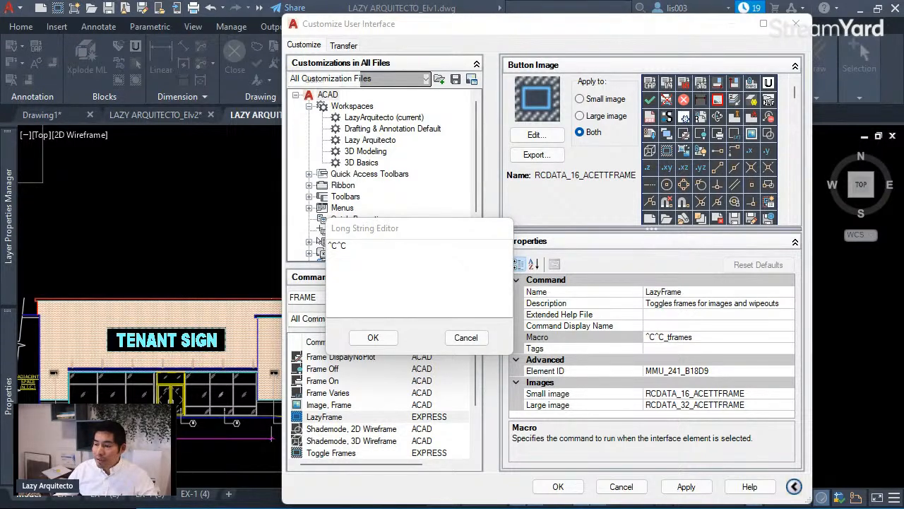
- Add ^P$M=$( after ^C^C to begin a DIESEL menu expression
click(389, 246)
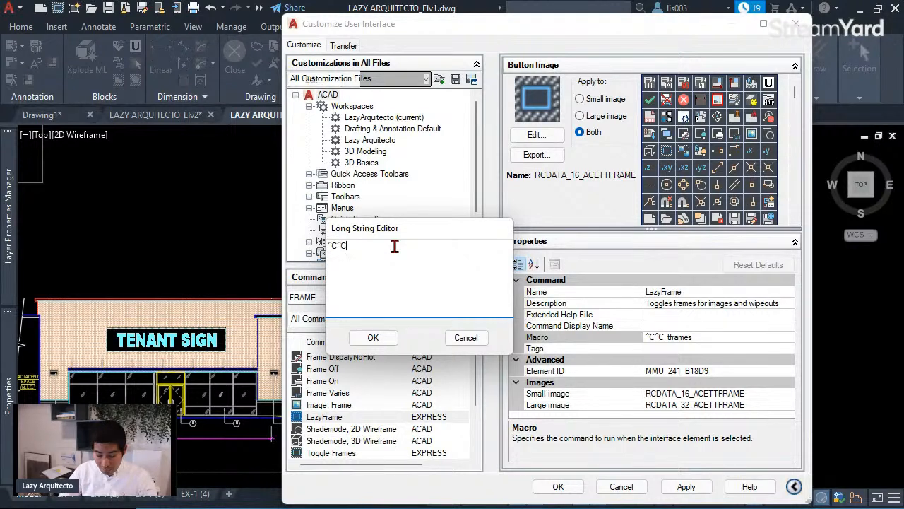
text($)
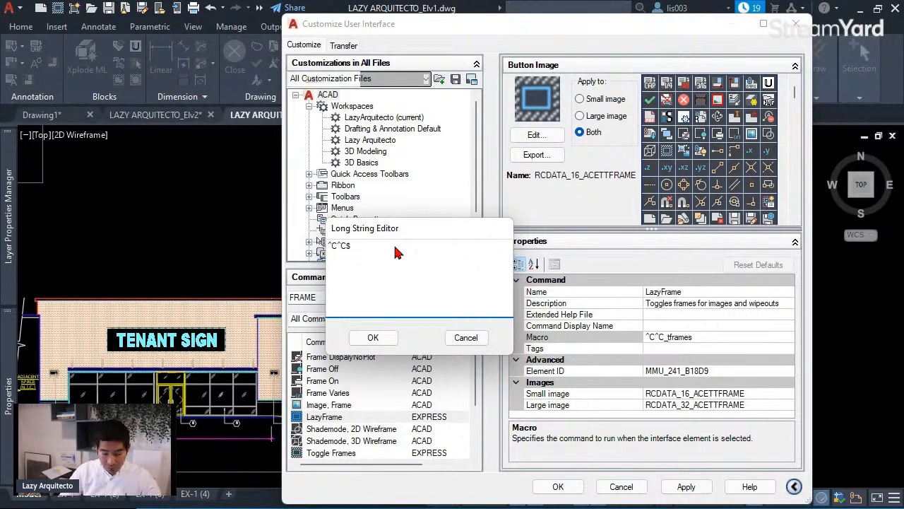
text(m)
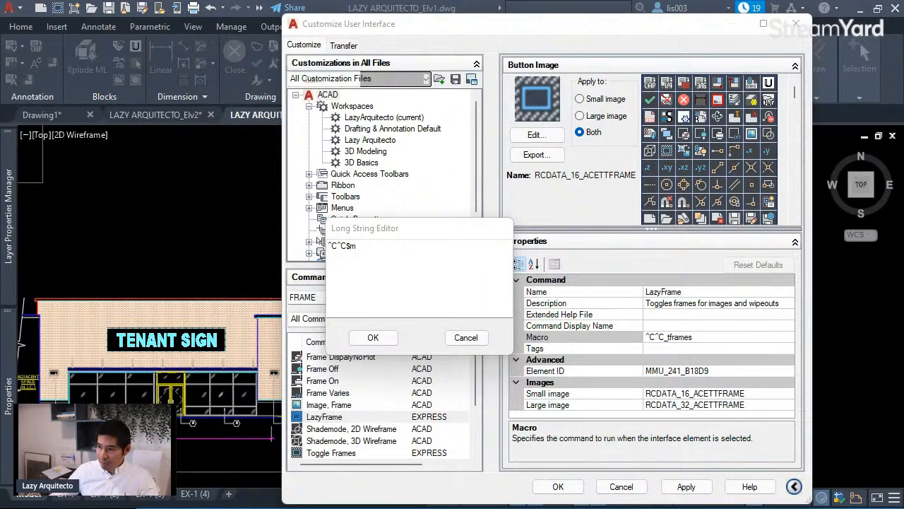
click(394, 265)
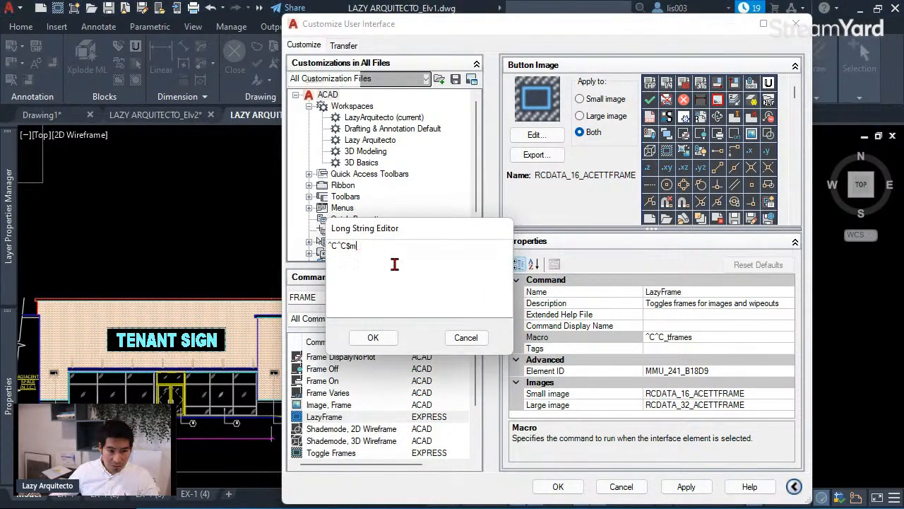
key(BackSpace)
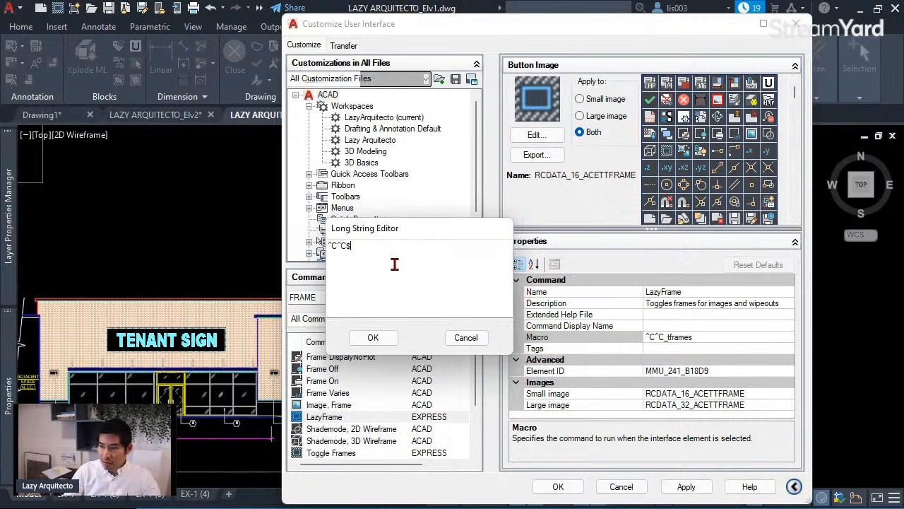
key(BackSpace)
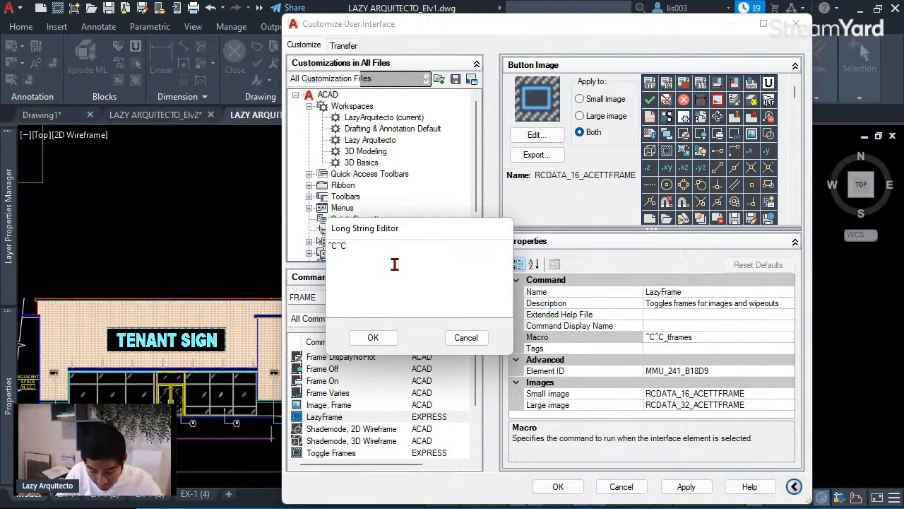
text(^)
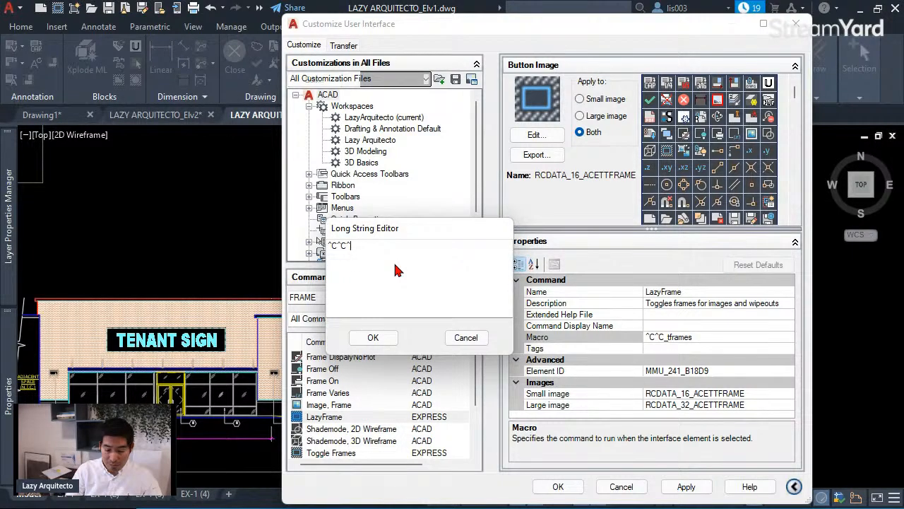
text(P)
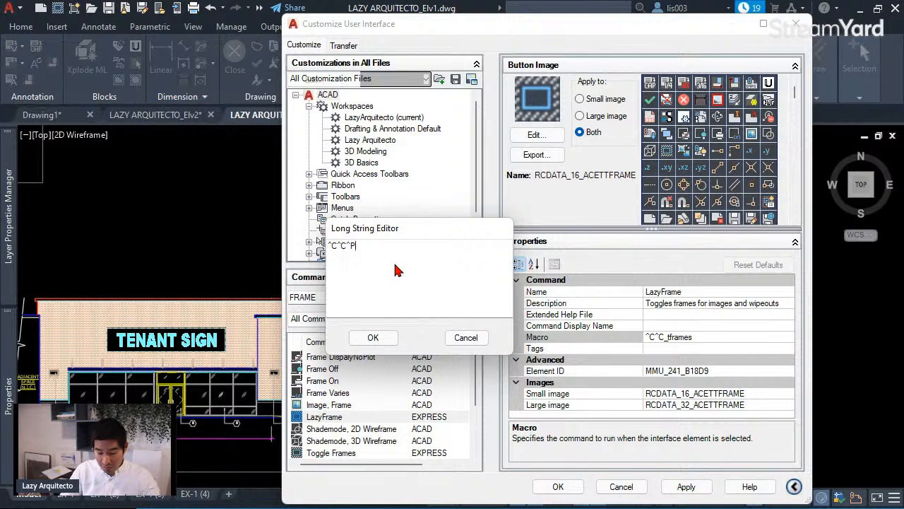
text($M)
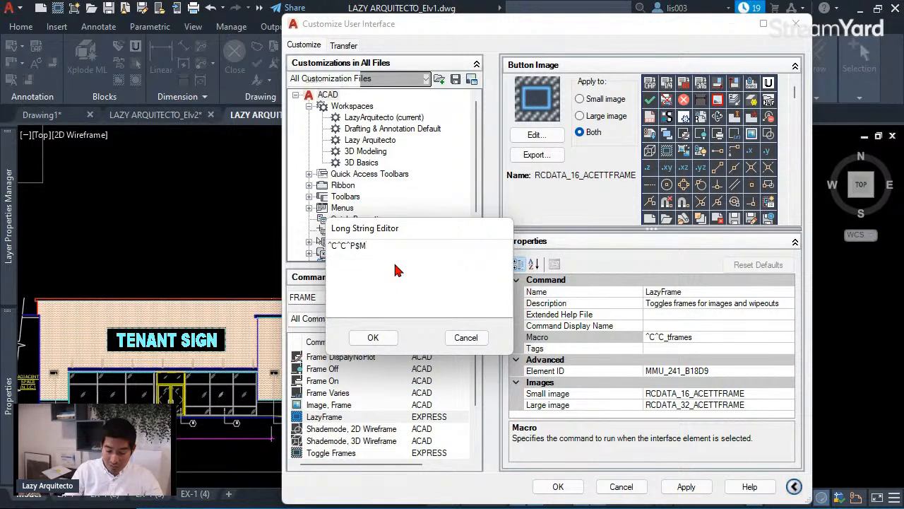
text(=)
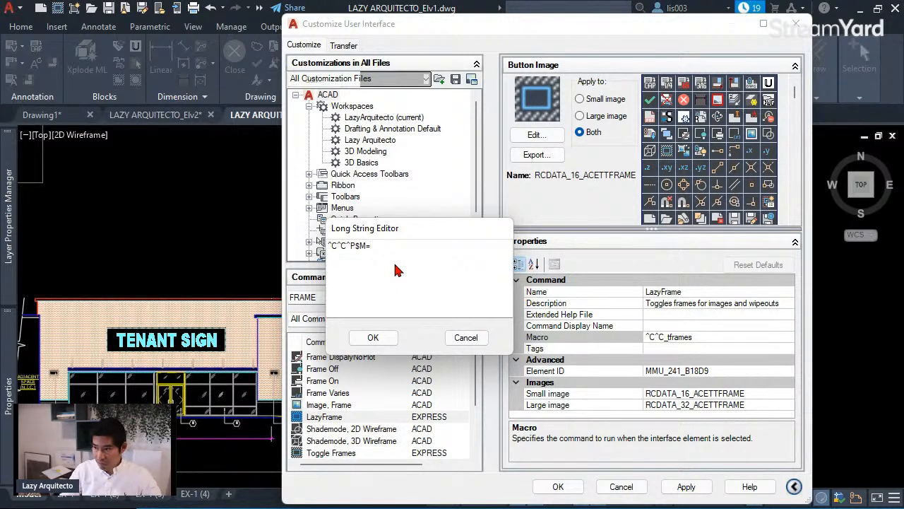
text($)
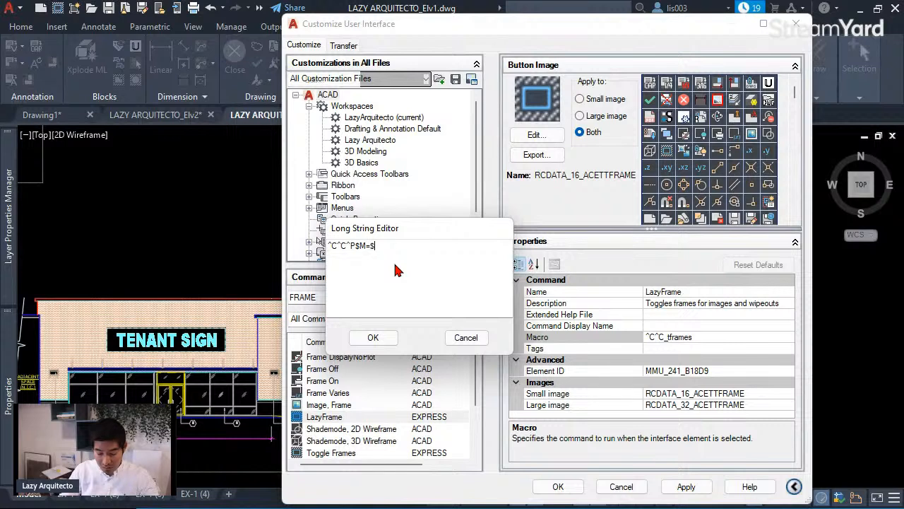
text(()
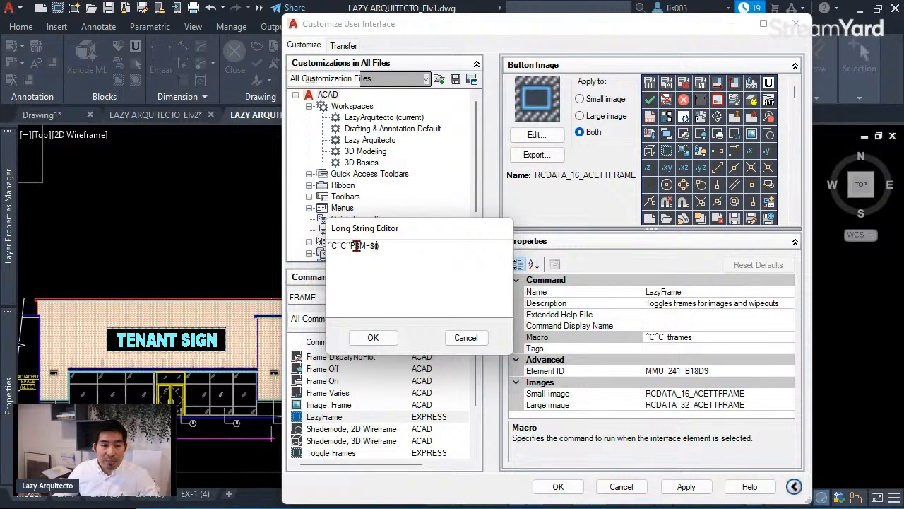
drag(356, 246, 347, 245)
click(435, 278)
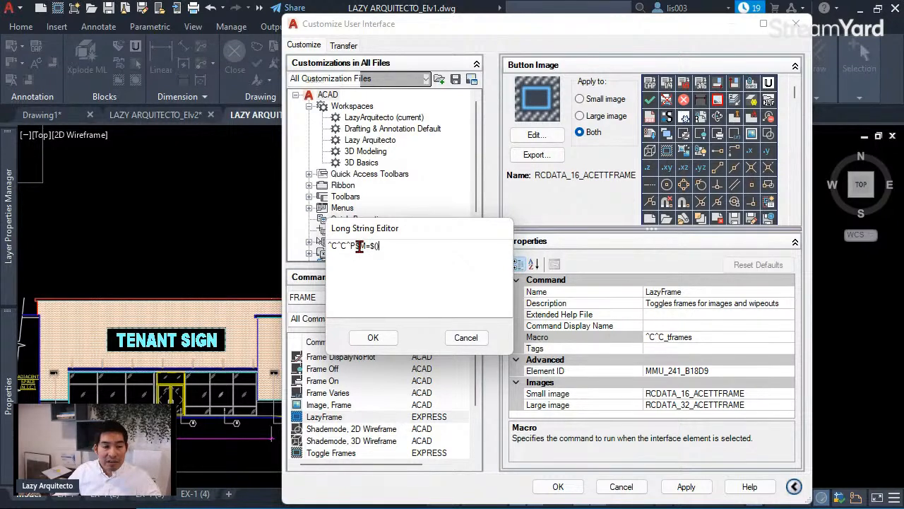
drag(355, 245, 377, 245)
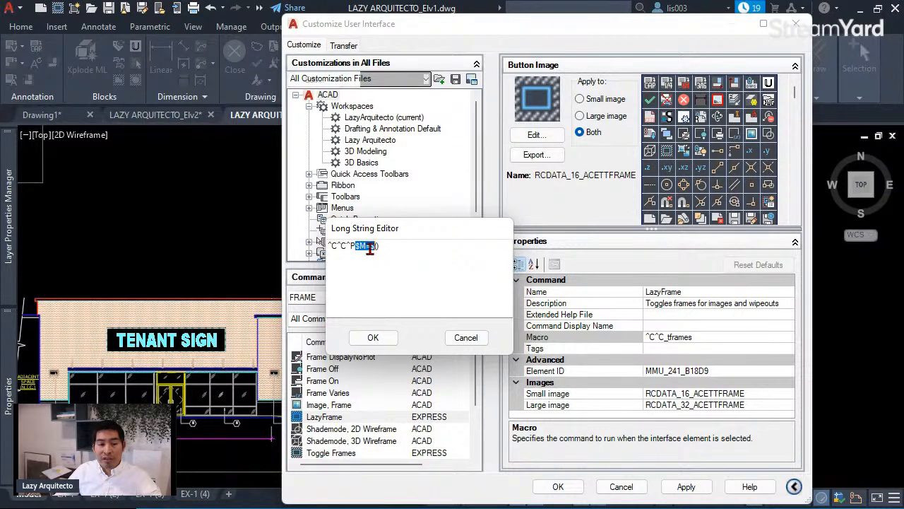
click(382, 245)
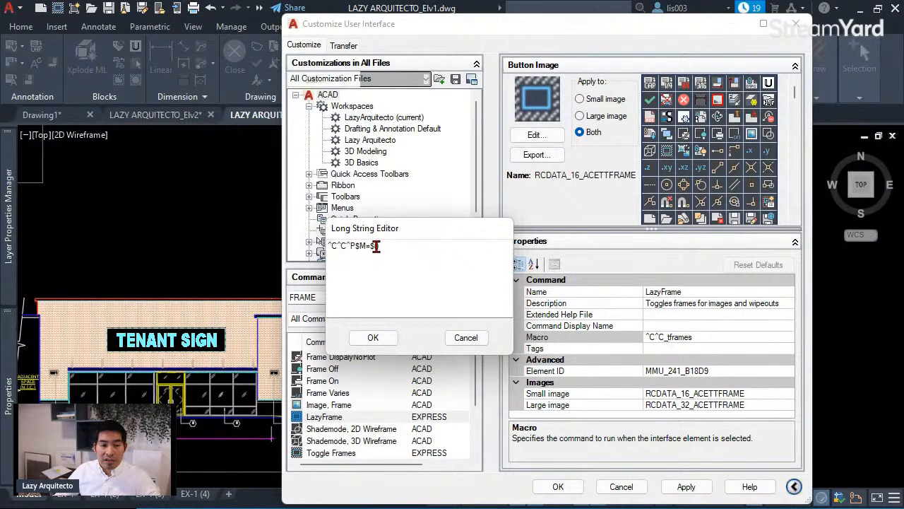
text())
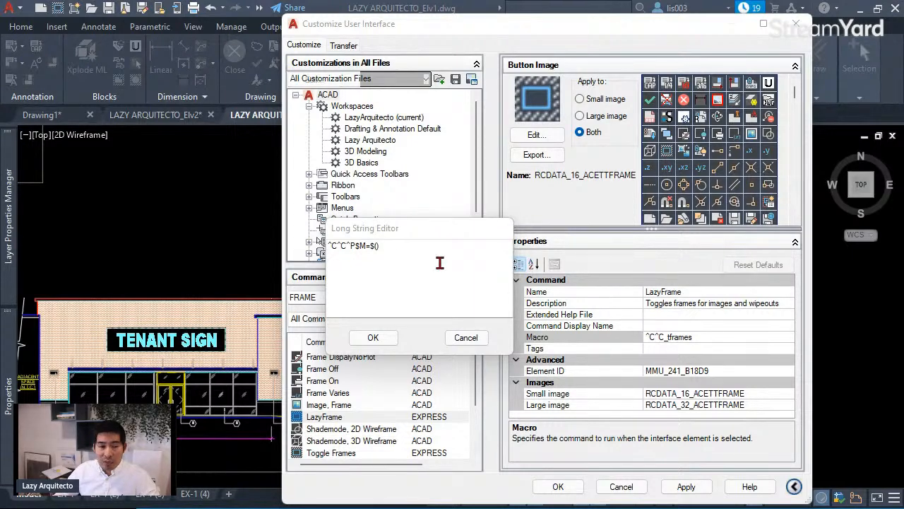
- Continue the expression with IF,$(>,$(GETVAR,FRAME),0) to test whether FRAME exceeds 0
click(378, 248)
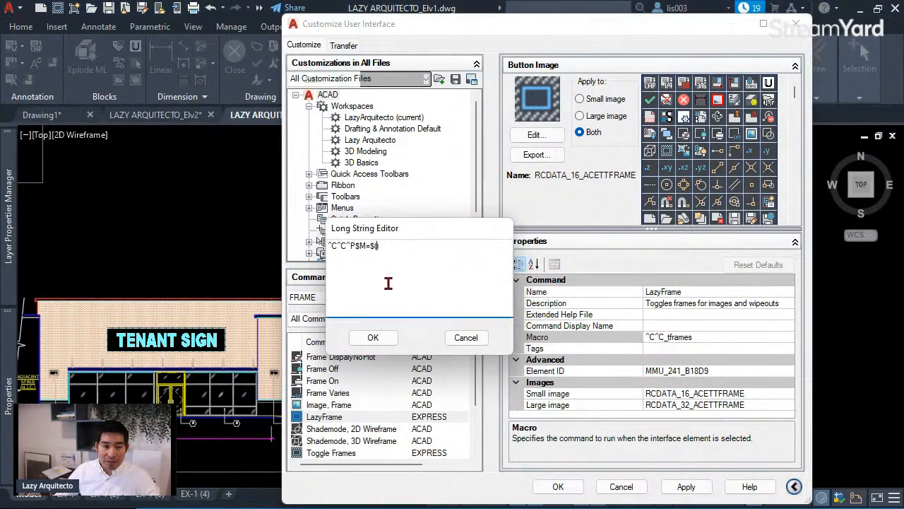
text(IF)
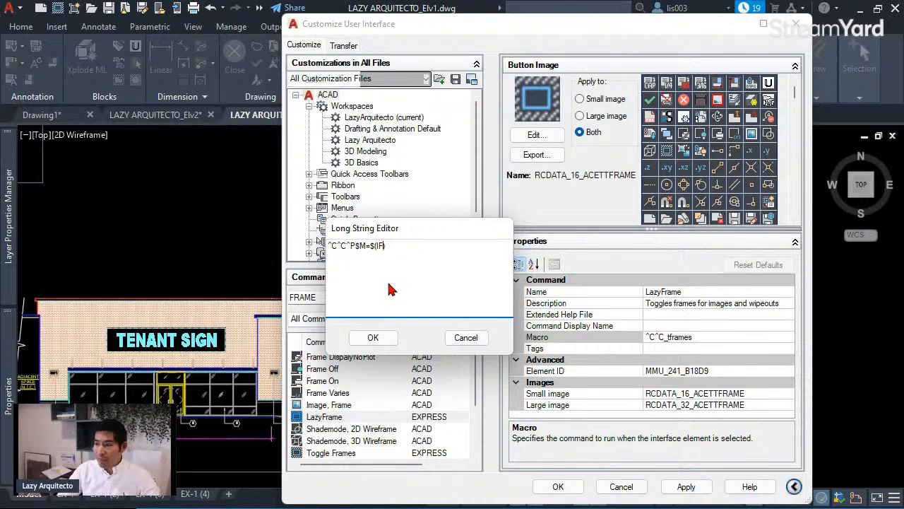
text(,)
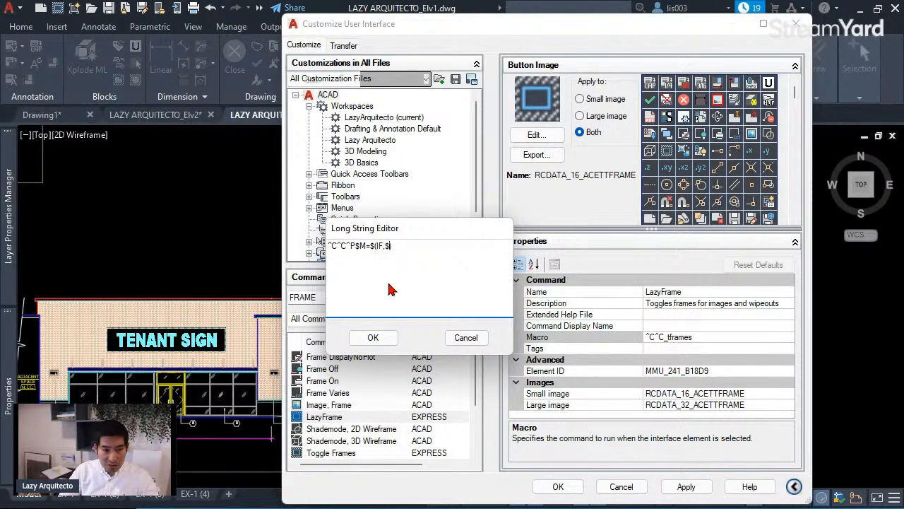
text($)
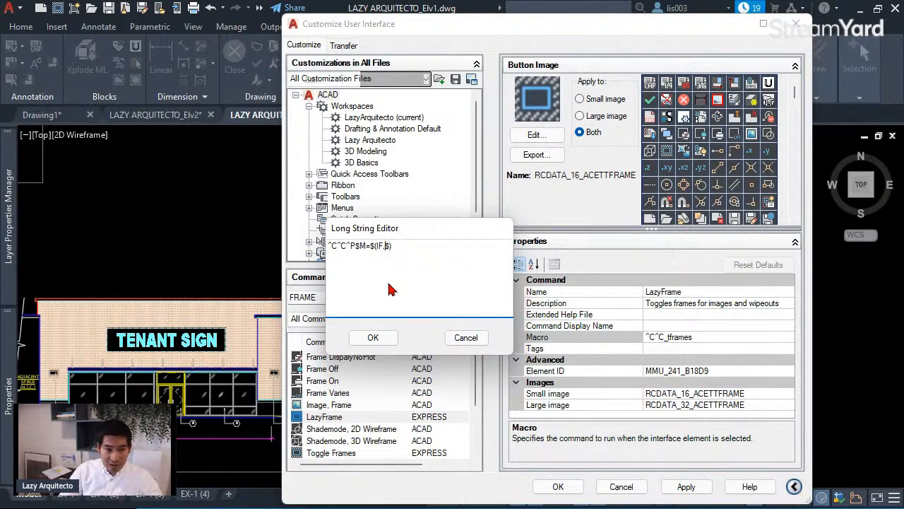
double_click(387, 245)
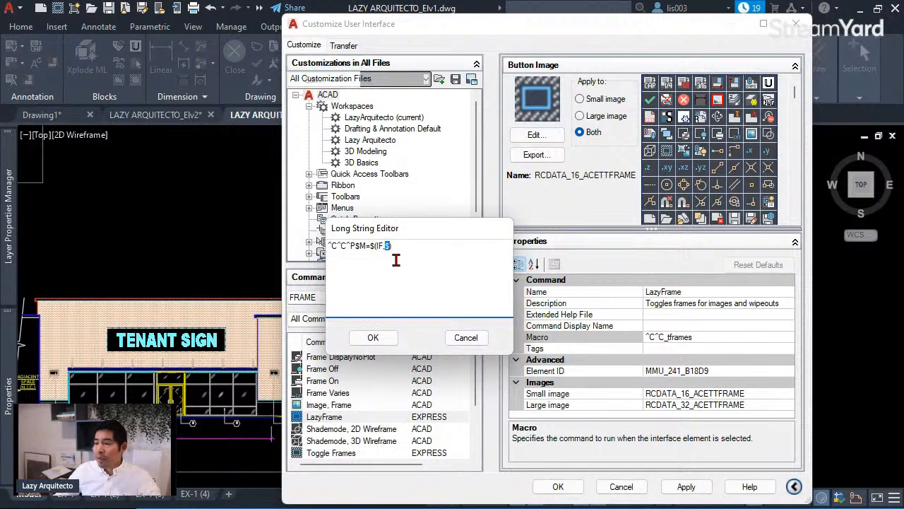
click(394, 246)
text())
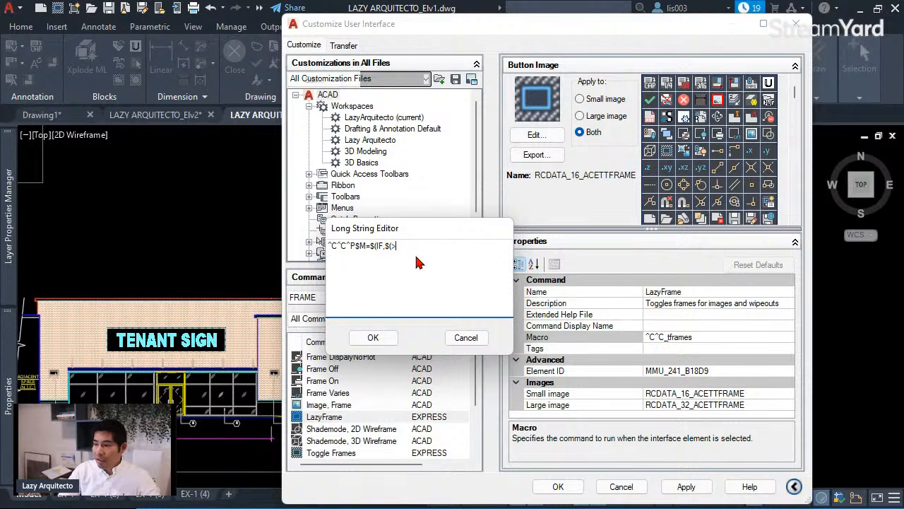
text(>,)
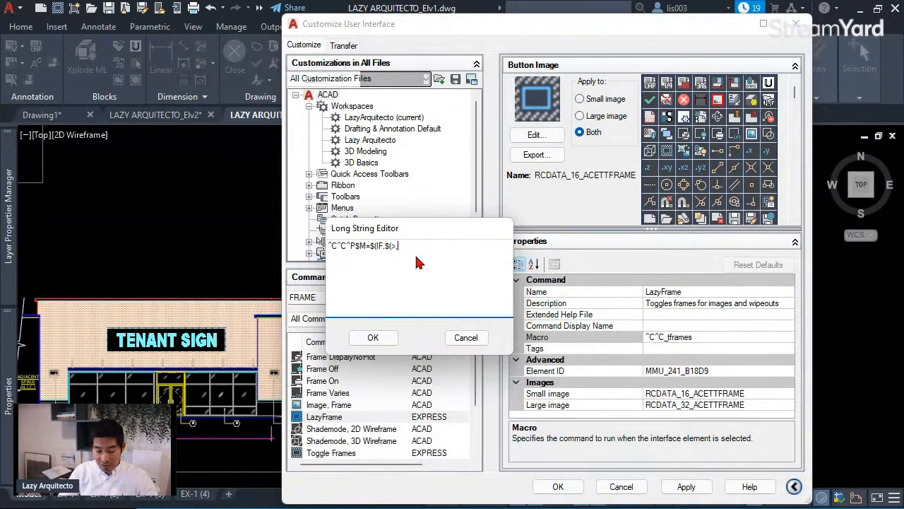
text($)
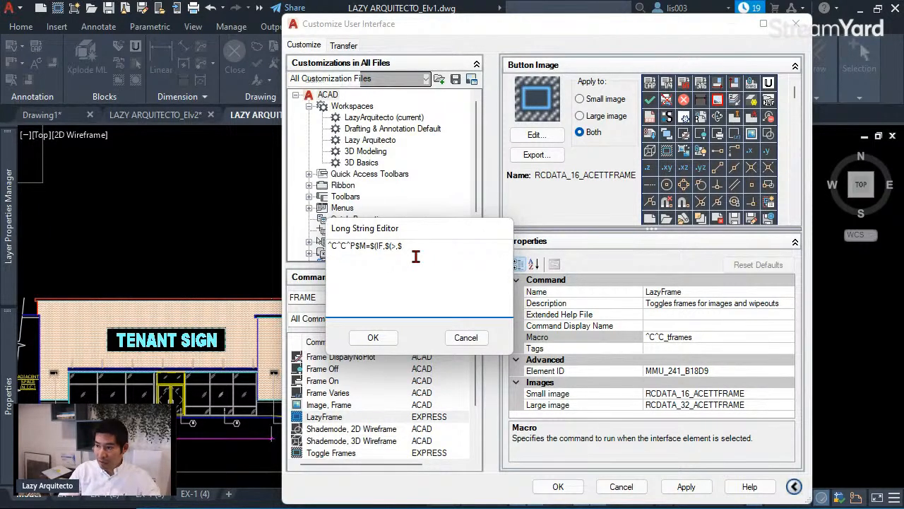
text(()
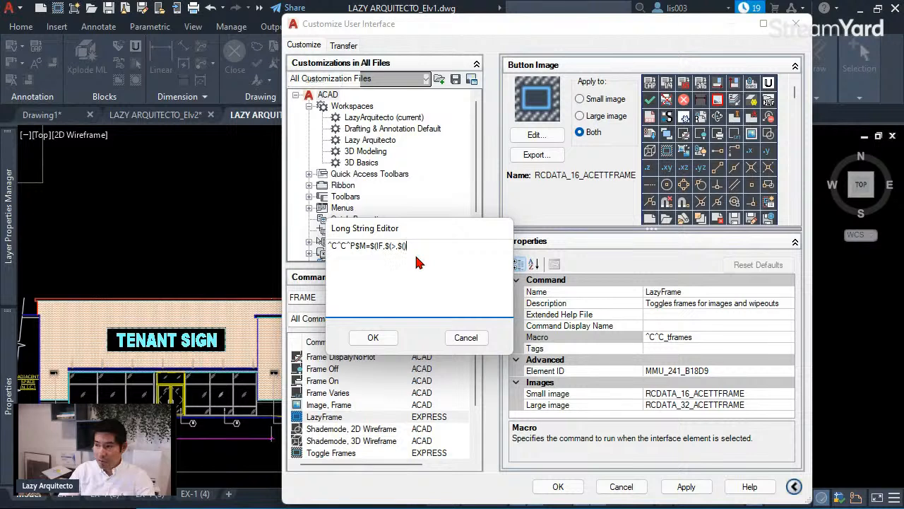
text(GETFR)
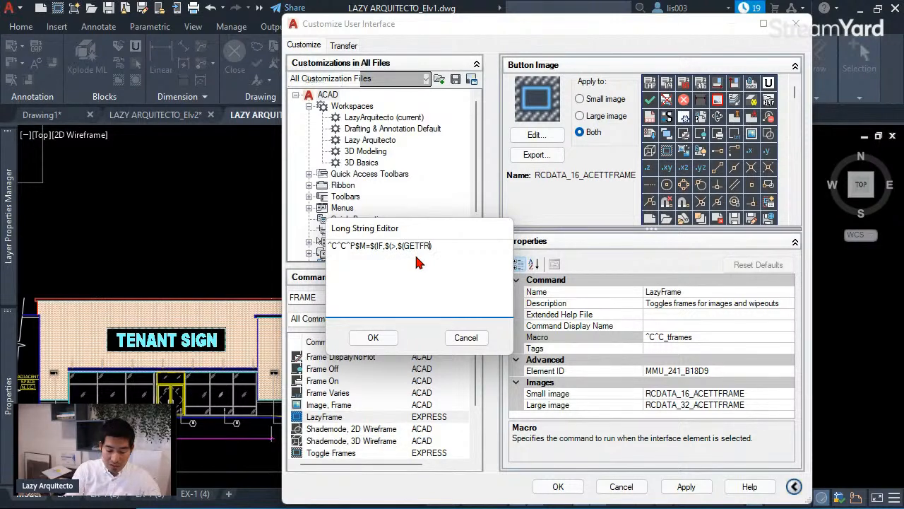
text(AME)
key(BackSpace)
key(BackSpace)
key(BackSpace)
key(BackSpace)
key(BackSpace)
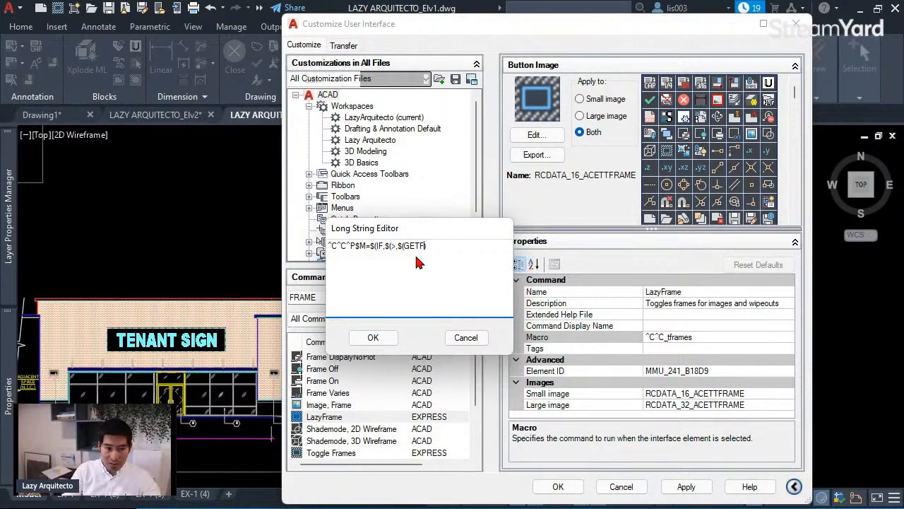
text(VAR)
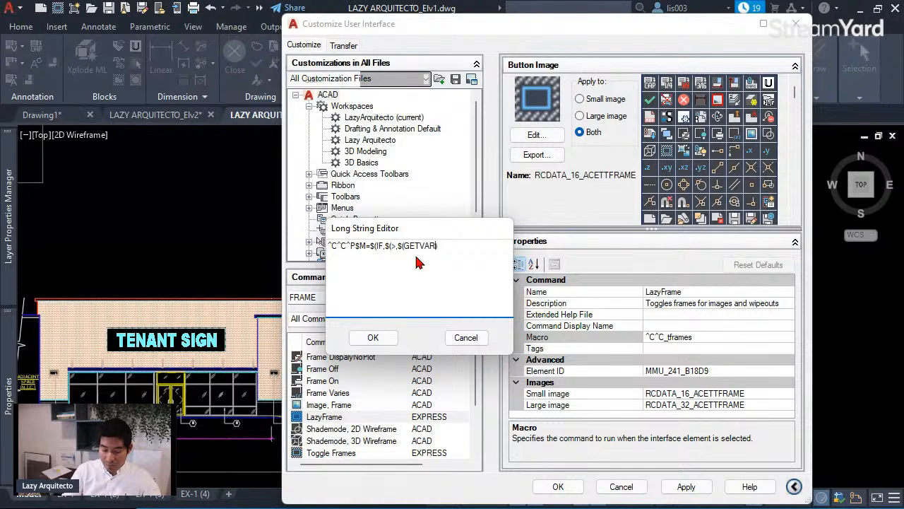
text(,FRAME))
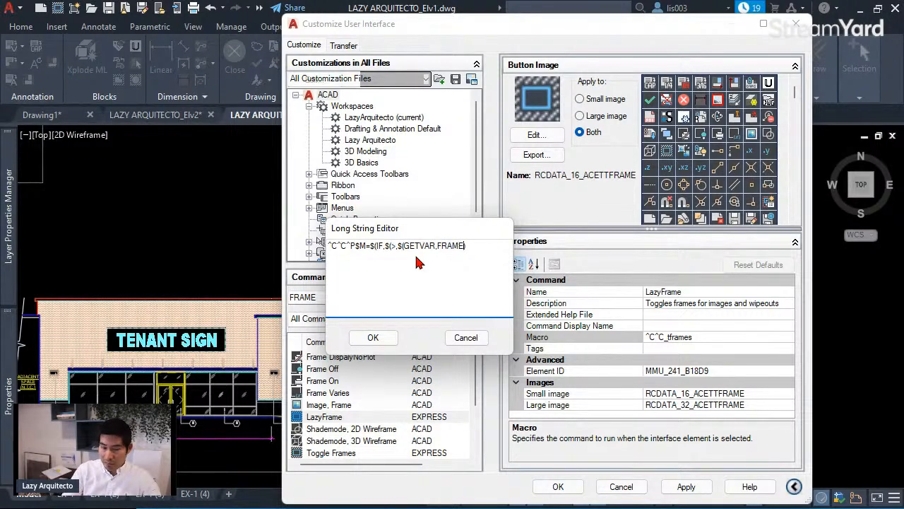
text(,0)
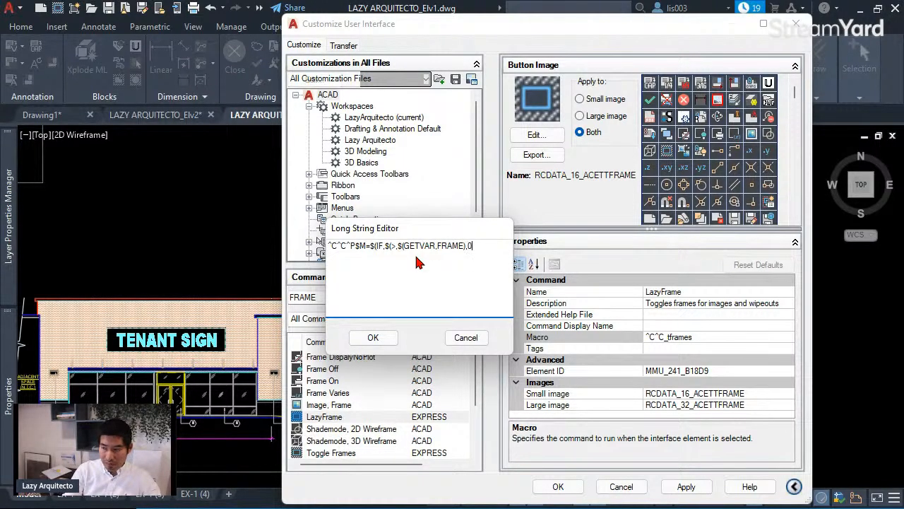
text())
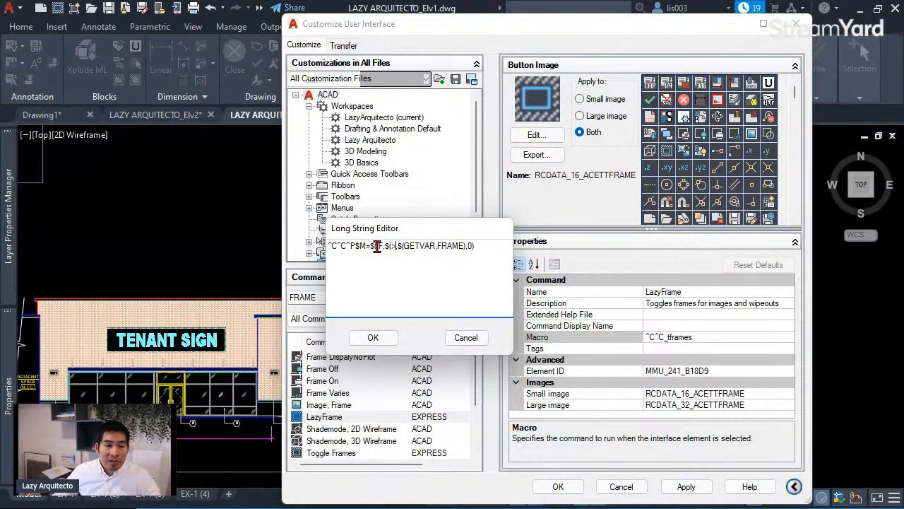
drag(376, 247, 385, 246)
click(391, 247)
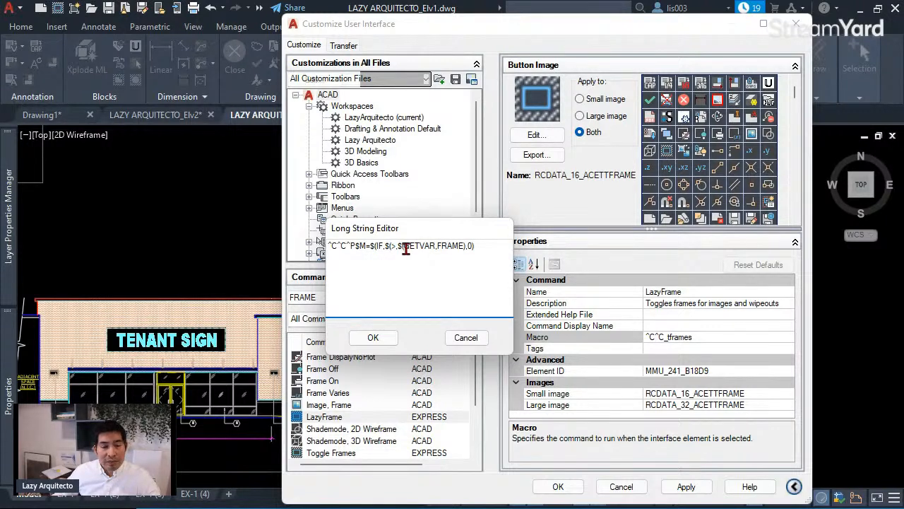
drag(405, 246, 439, 246)
click(445, 246)
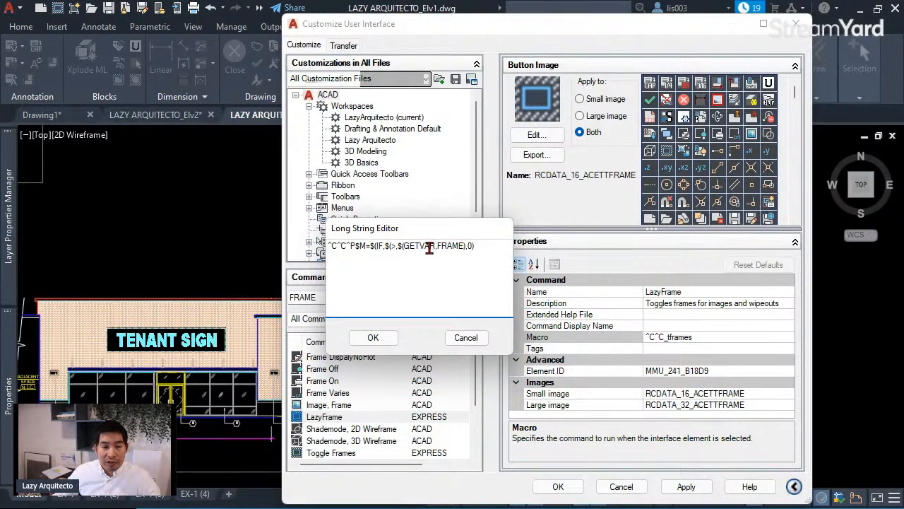
drag(473, 246, 437, 246)
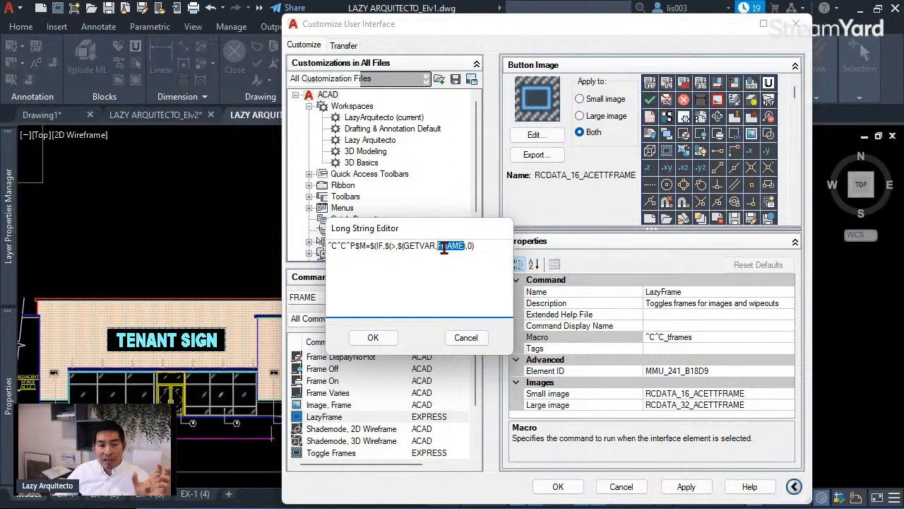
click(397, 245)
double_click(395, 245)
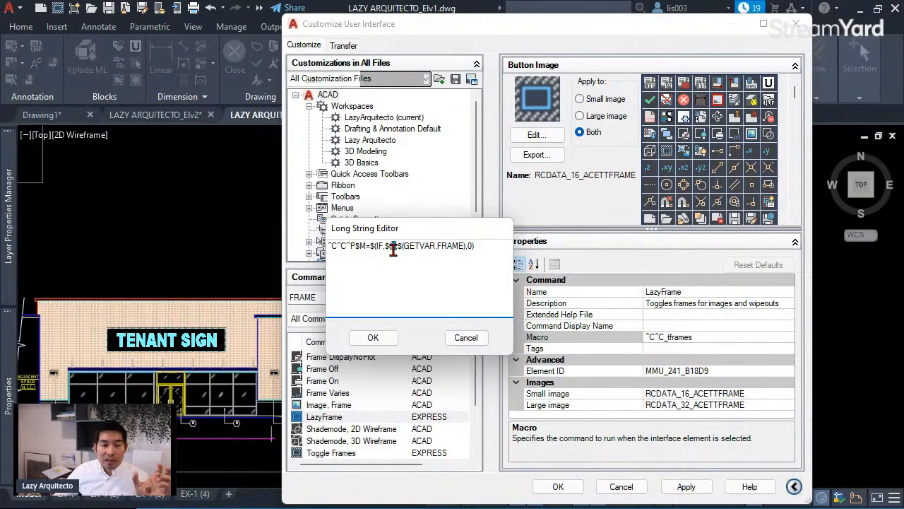
text(>)
click(471, 246)
text(0))
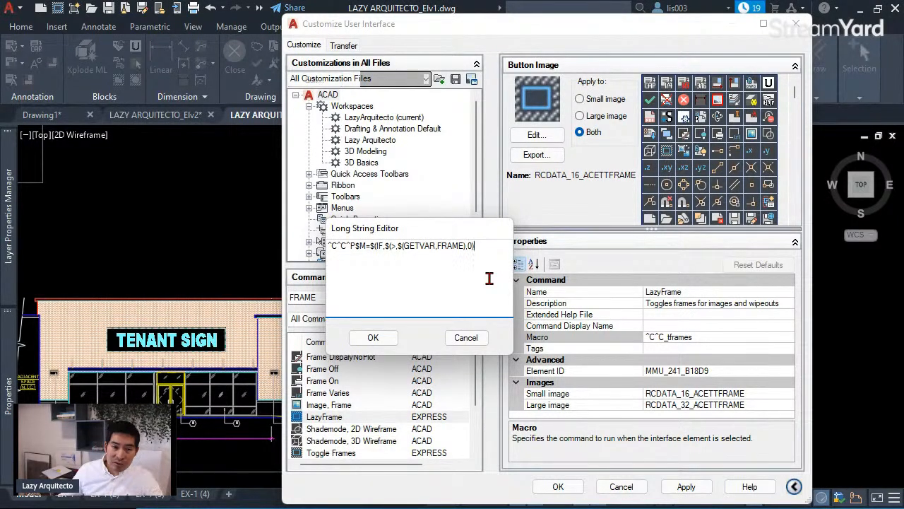
- Append FRAME;0;OLEFRAME;0;REGEN as the true branch, correcting a stray comma
text(,)
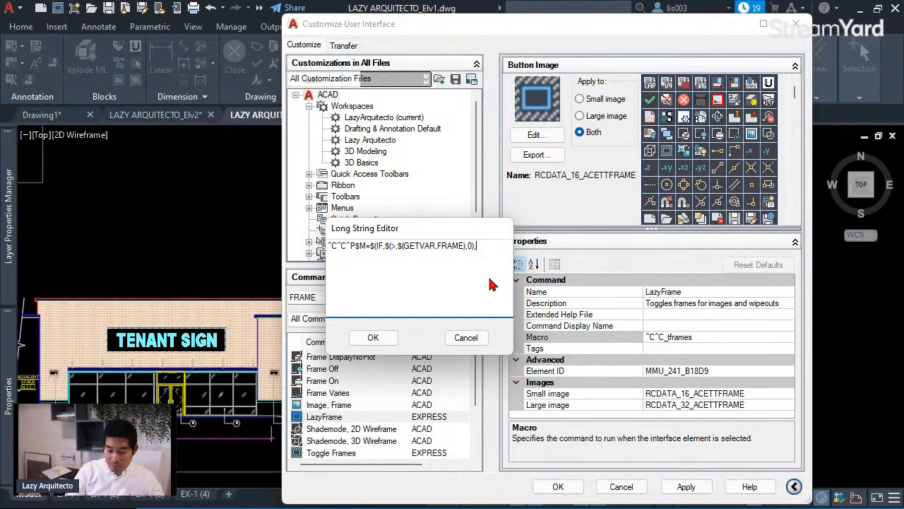
text(FRAME)
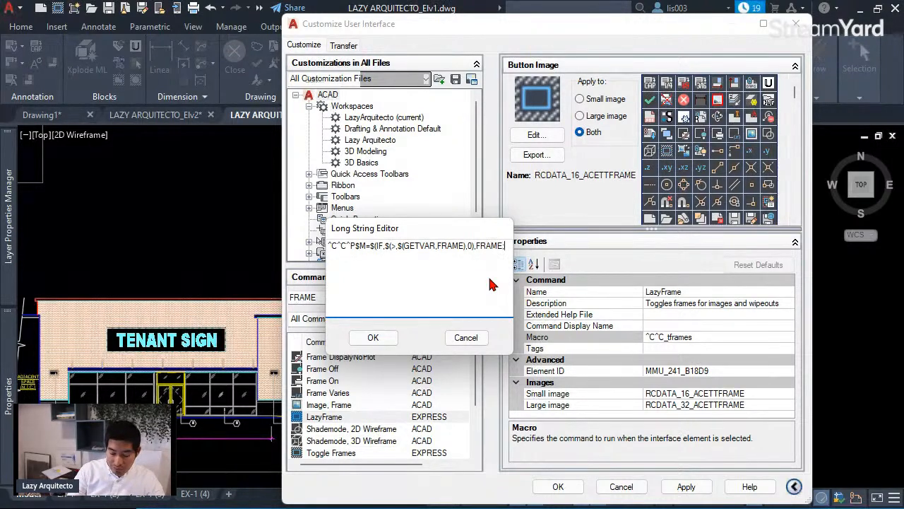
text(0)
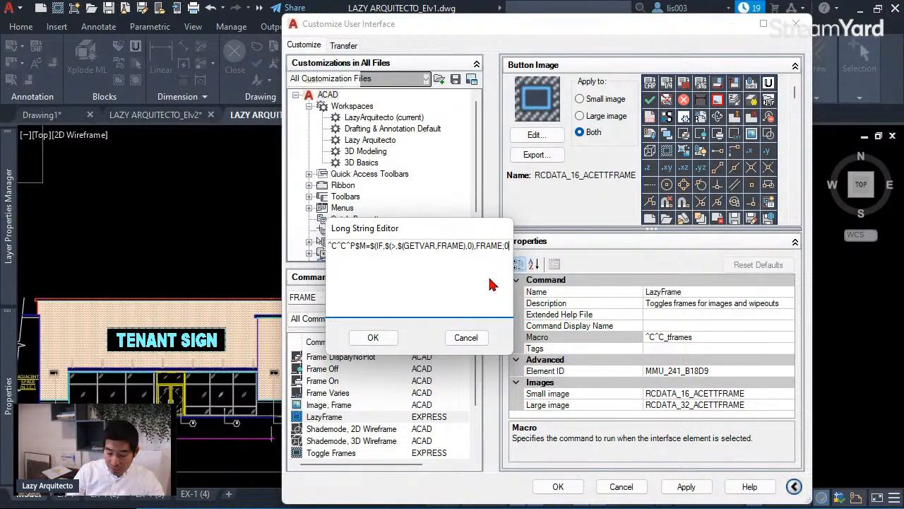
text(;OLEFRA)
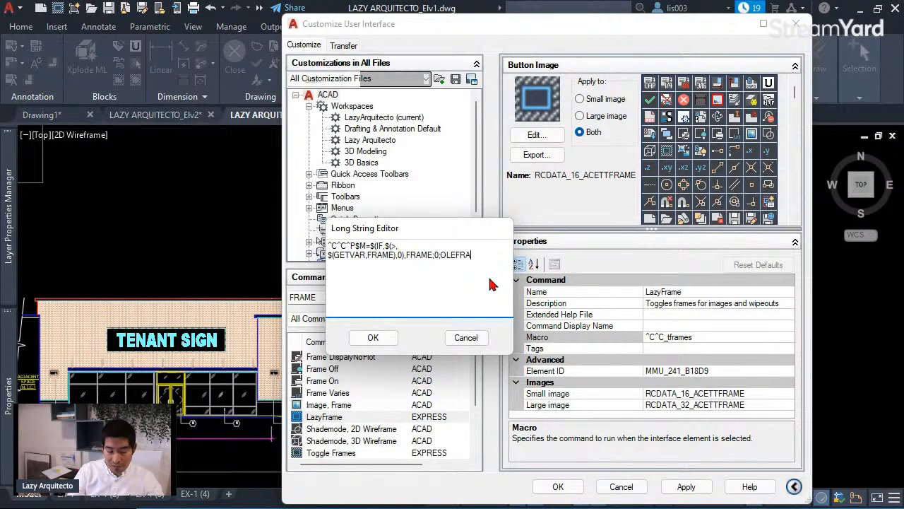
text(ME;)
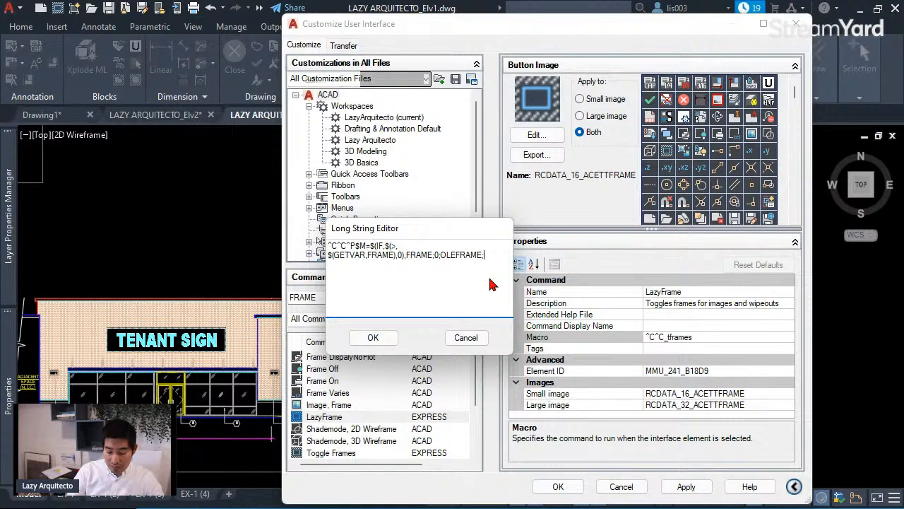
text(0)
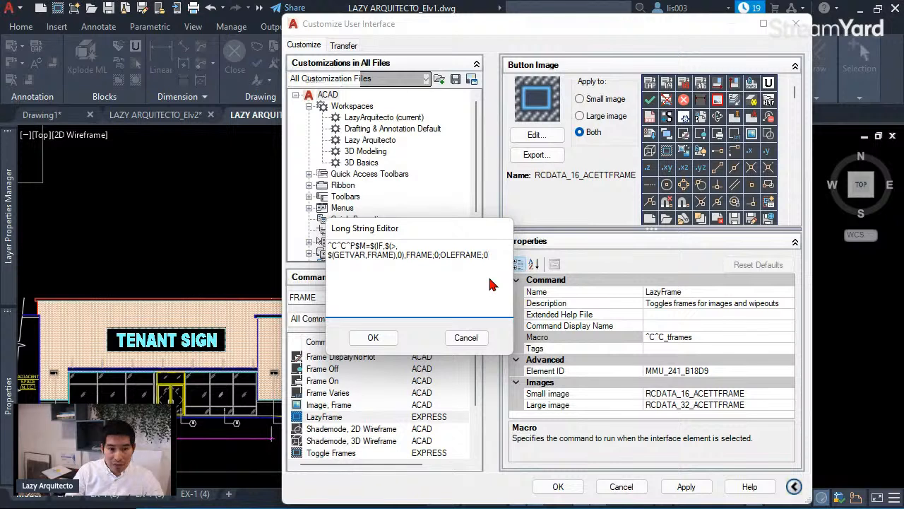
text(;)
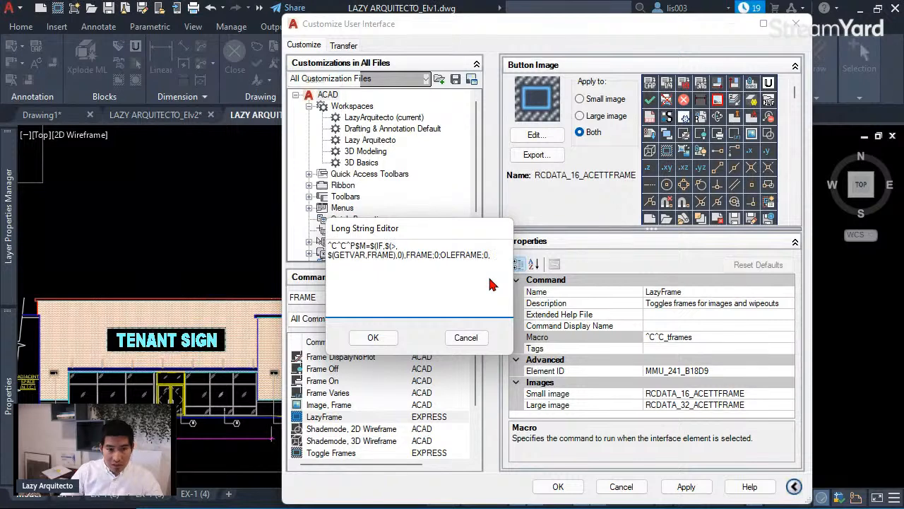
key(BackSpace)
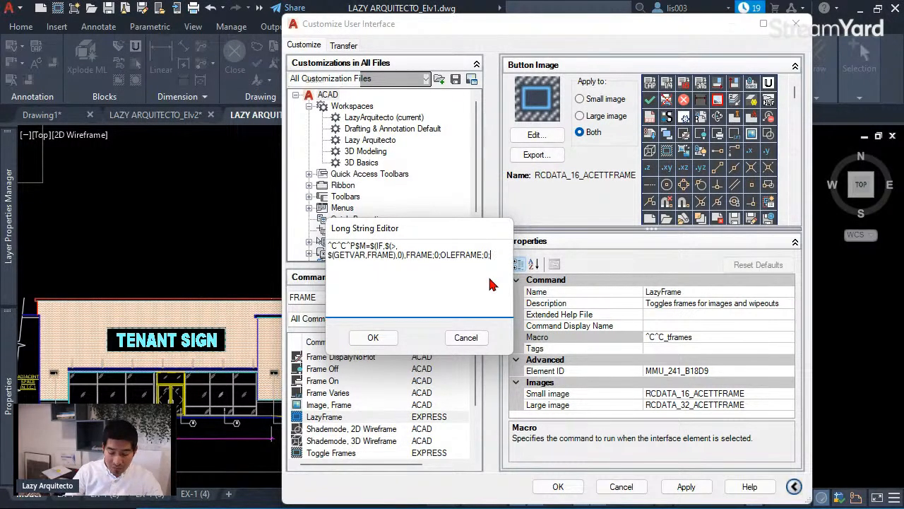
text(REGEN;)
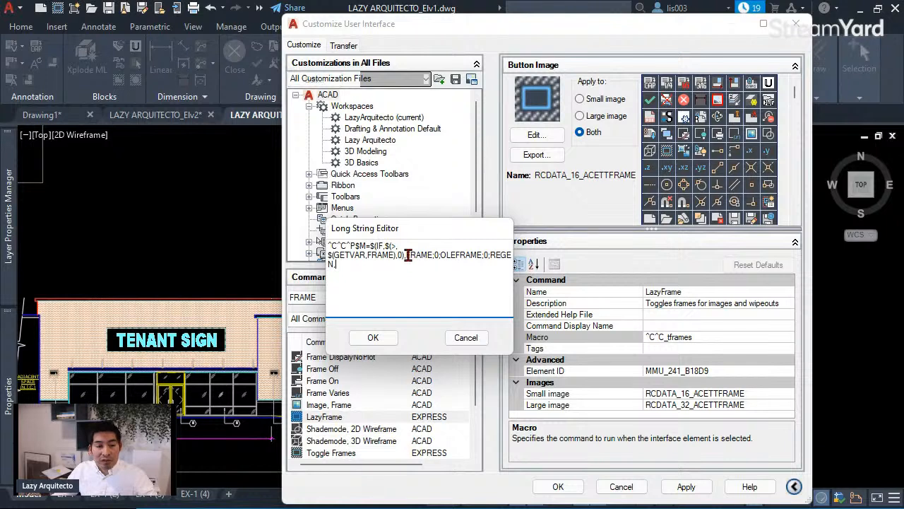
- After REGEN, start a second $(IF condition reading the OLEFRAME variable
drag(408, 255, 447, 255)
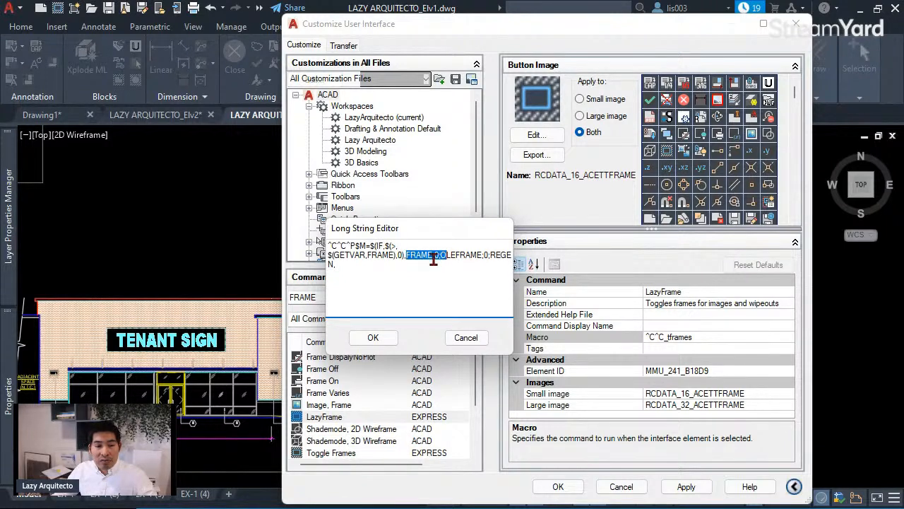
click(434, 259)
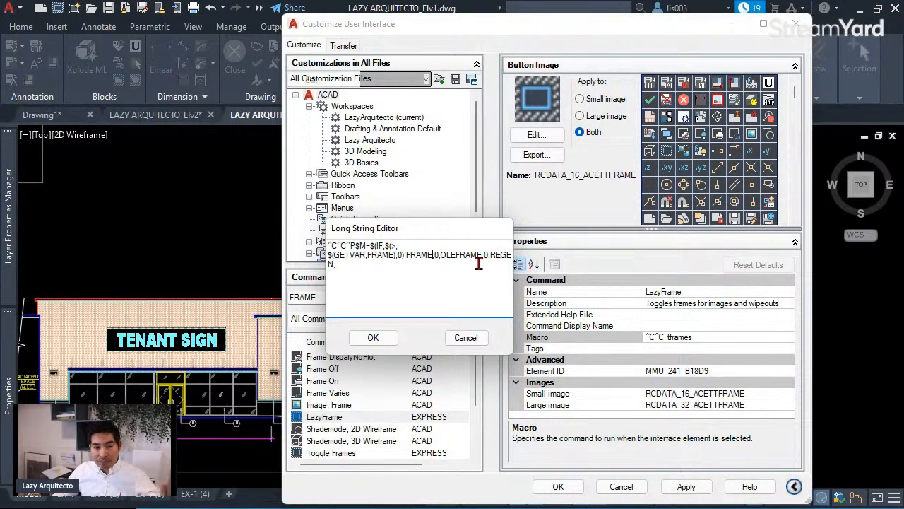
click(345, 263)
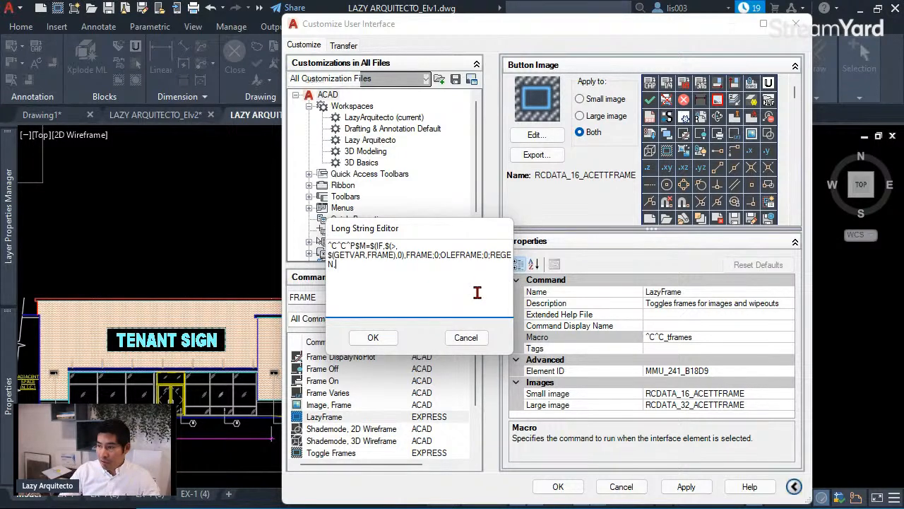
text($)
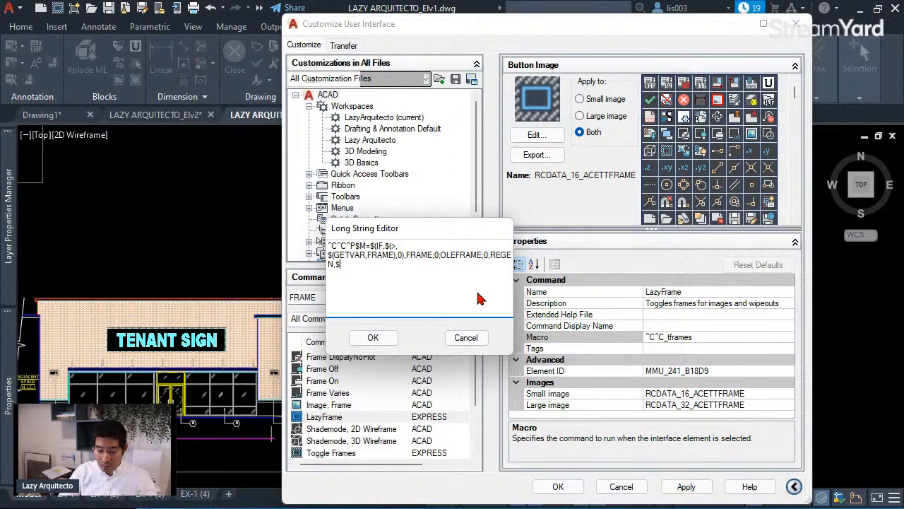
text((IF)
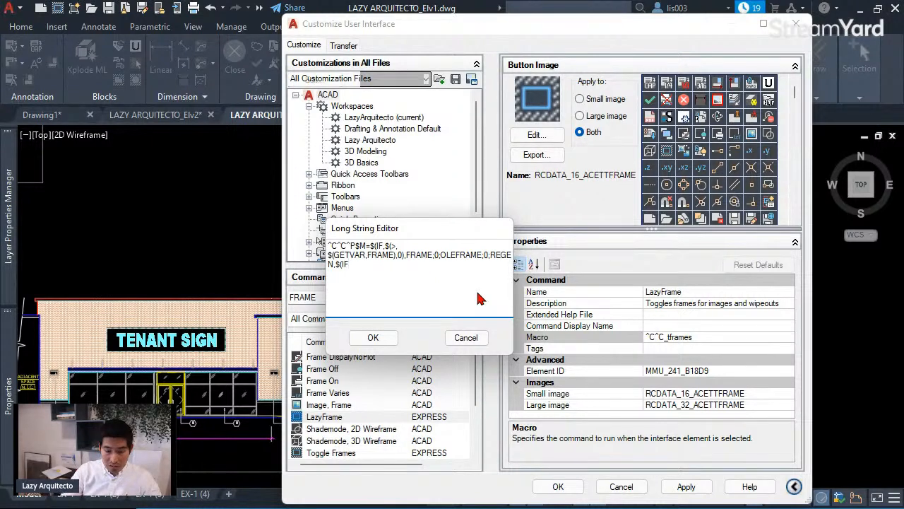
text(,)
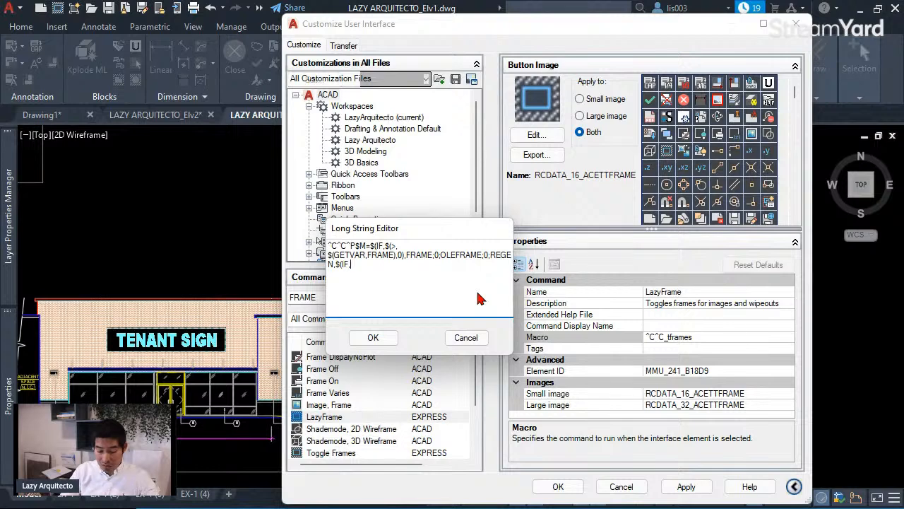
text($())
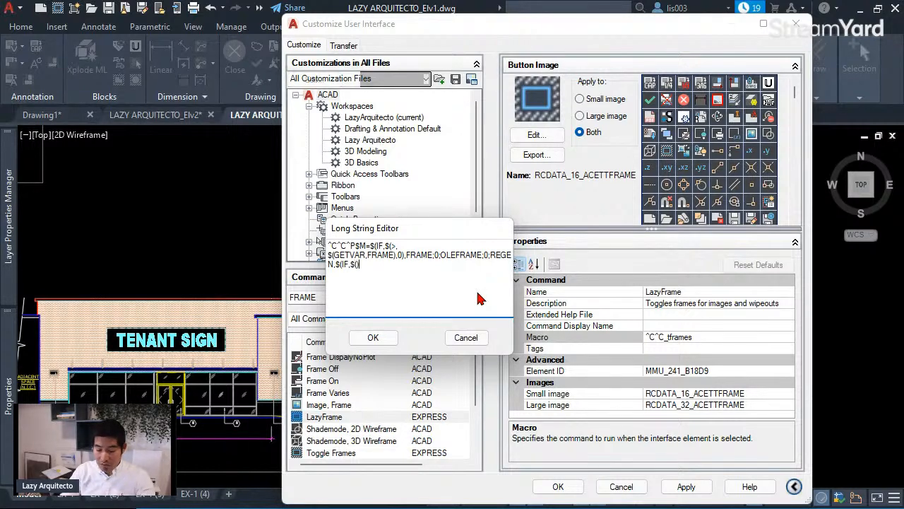
text(GETVAR)
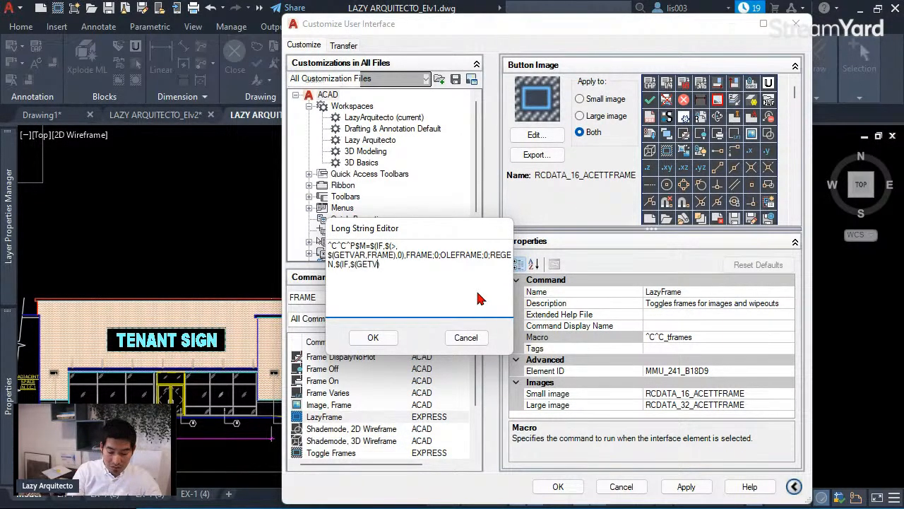
text(,OL)
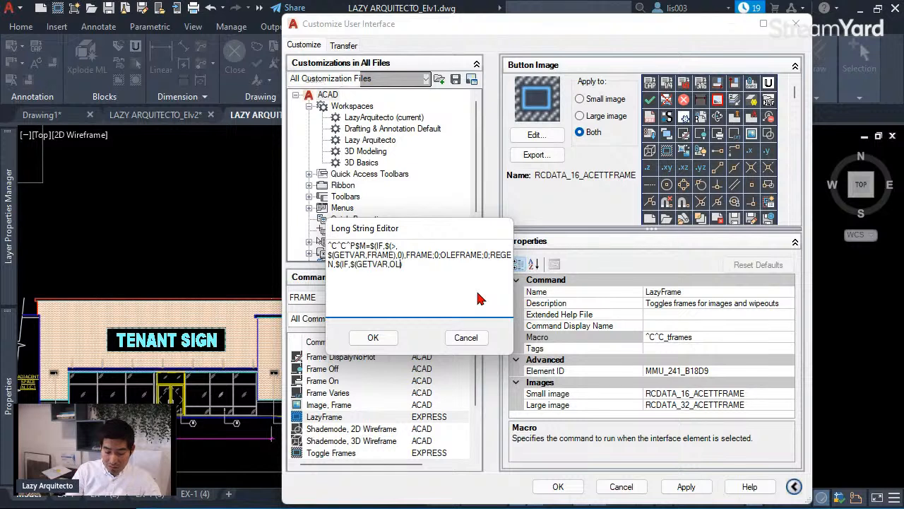
text(EFRAME)
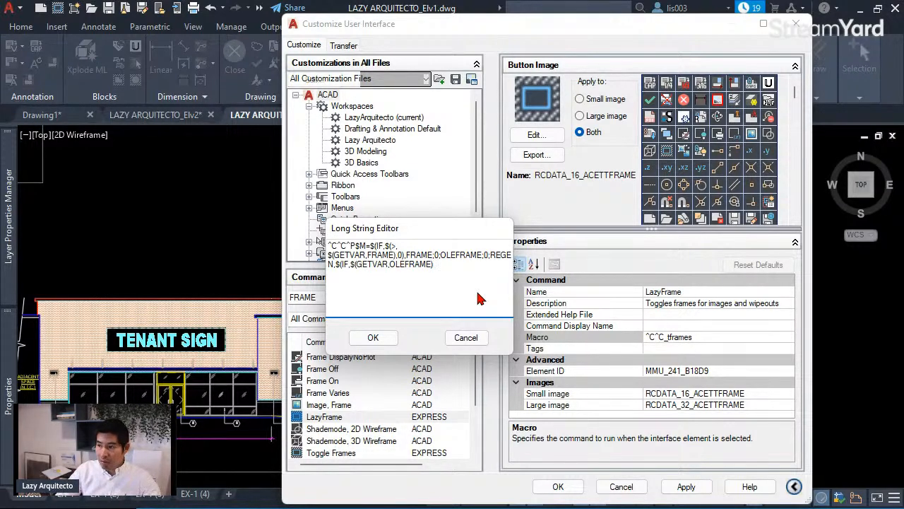
text(,0)
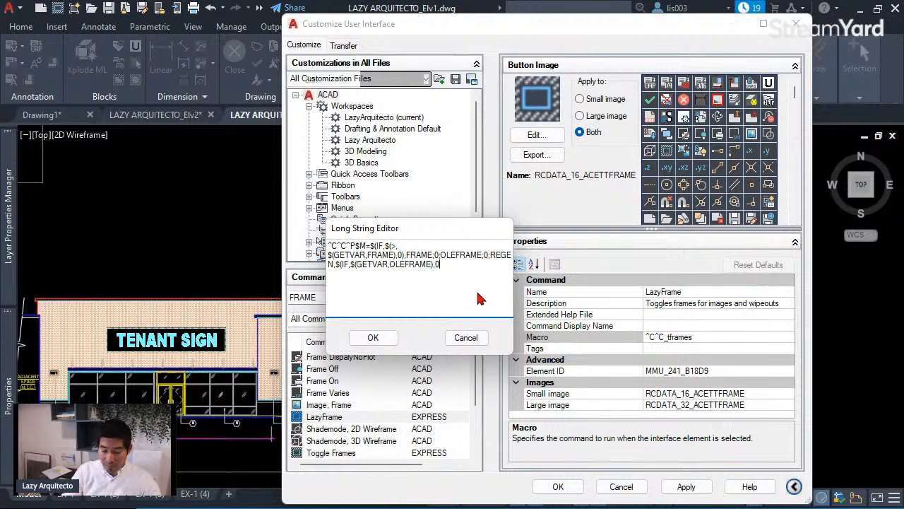
text())
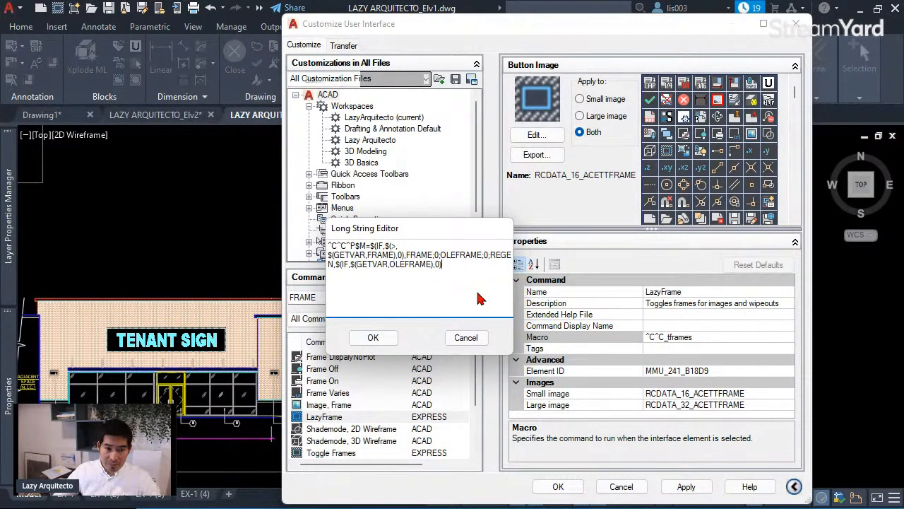
text(,)
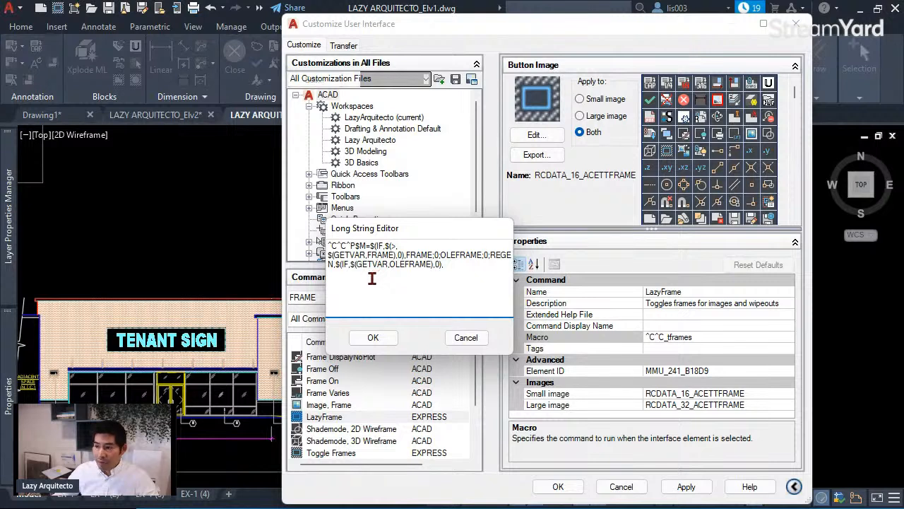
- Insert (>,$ so the second condition reads $(IF,$(>,$(GETVAR,OLEFRAME),0)
click(346, 264)
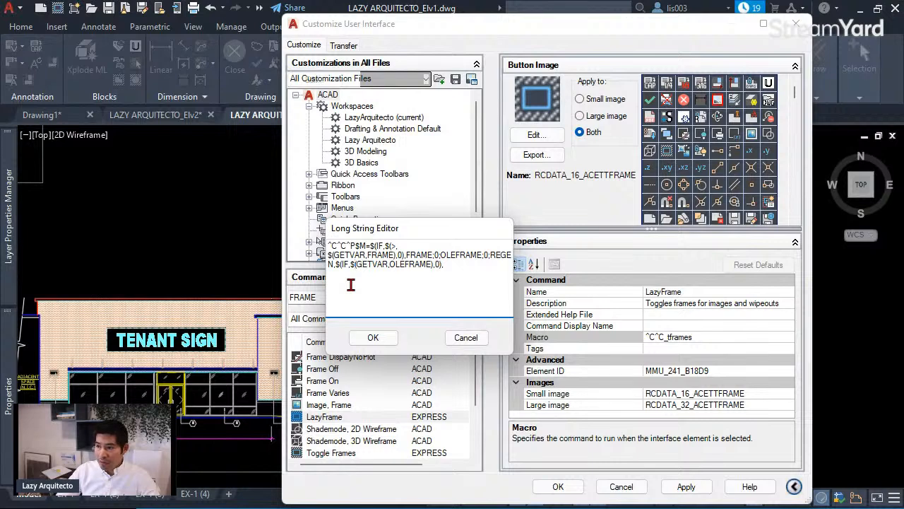
text(()
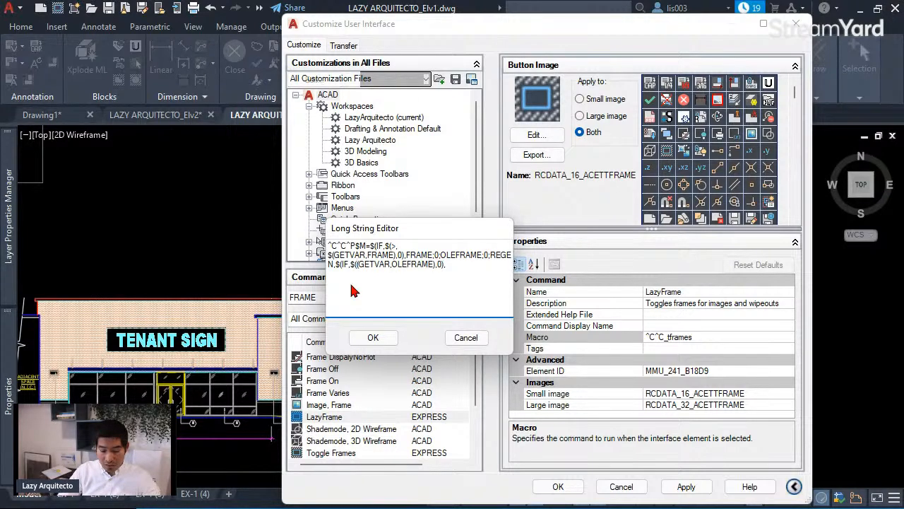
text(>)
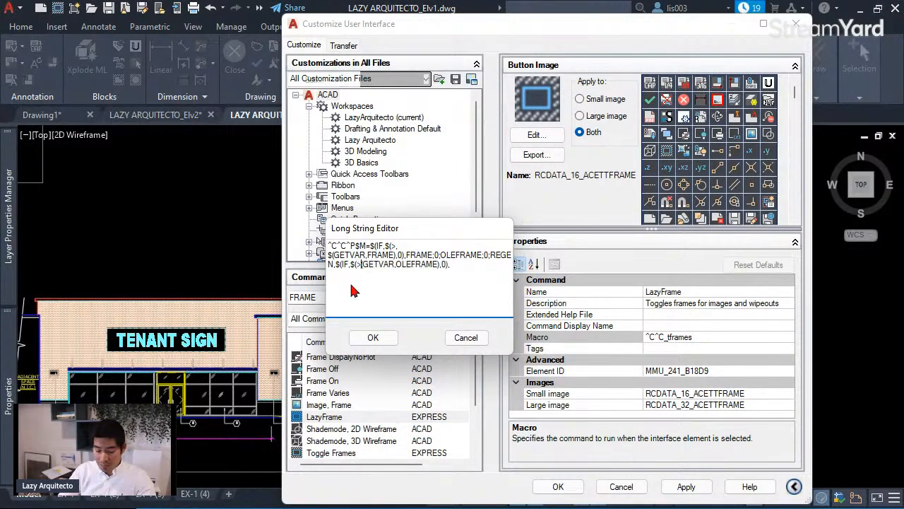
text(,)
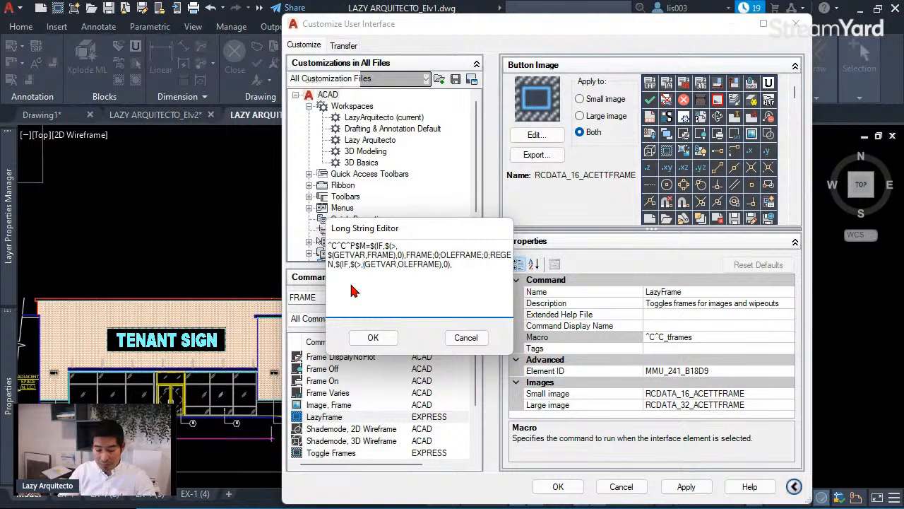
text($)
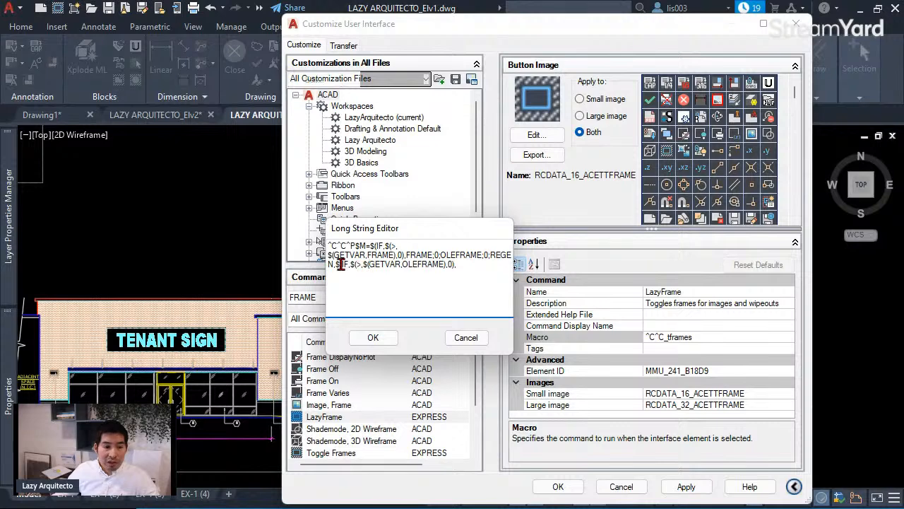
click(341, 265)
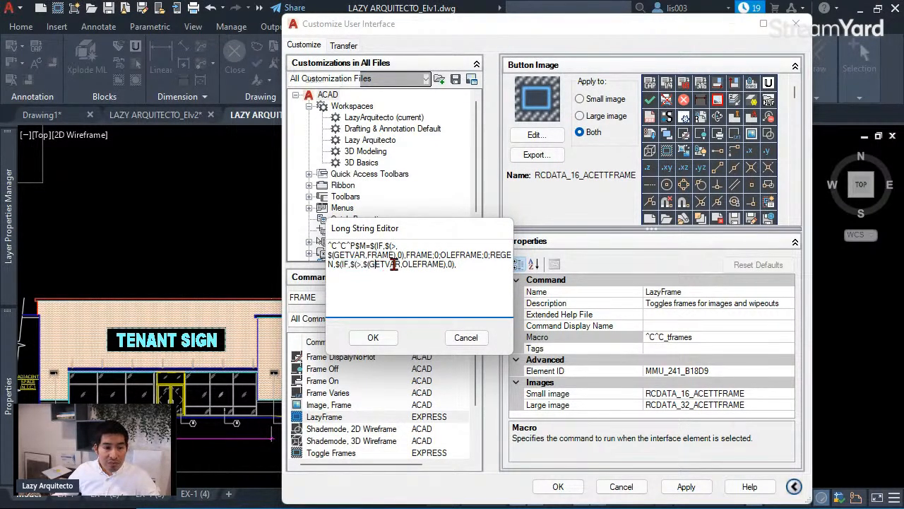
double_click(372, 265)
drag(445, 264, 408, 264)
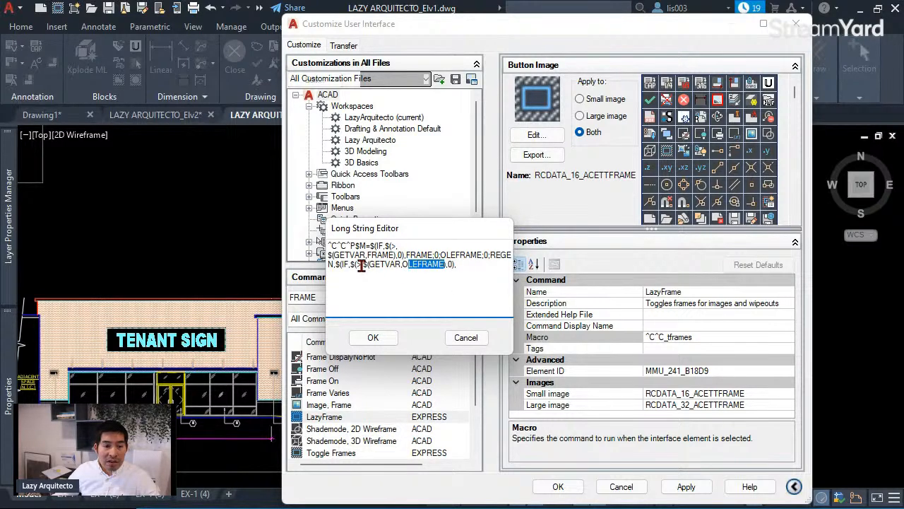
click(450, 264)
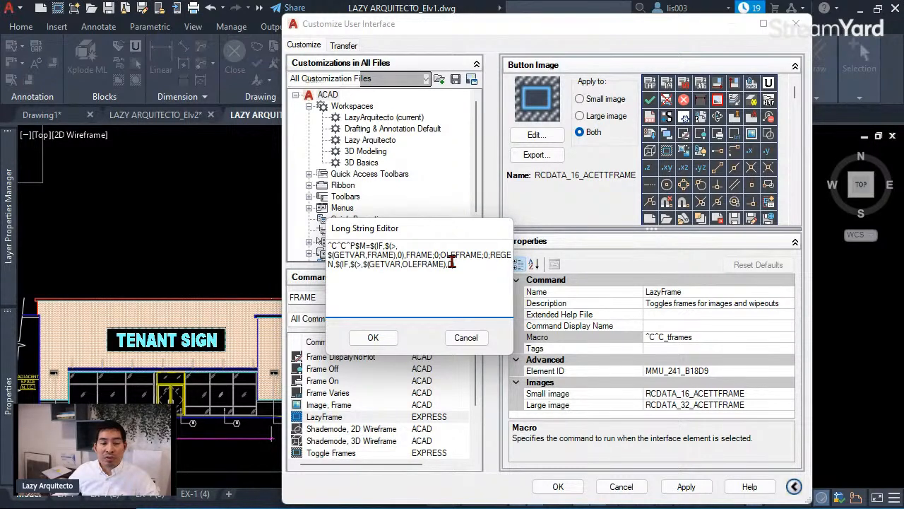
text(0),)
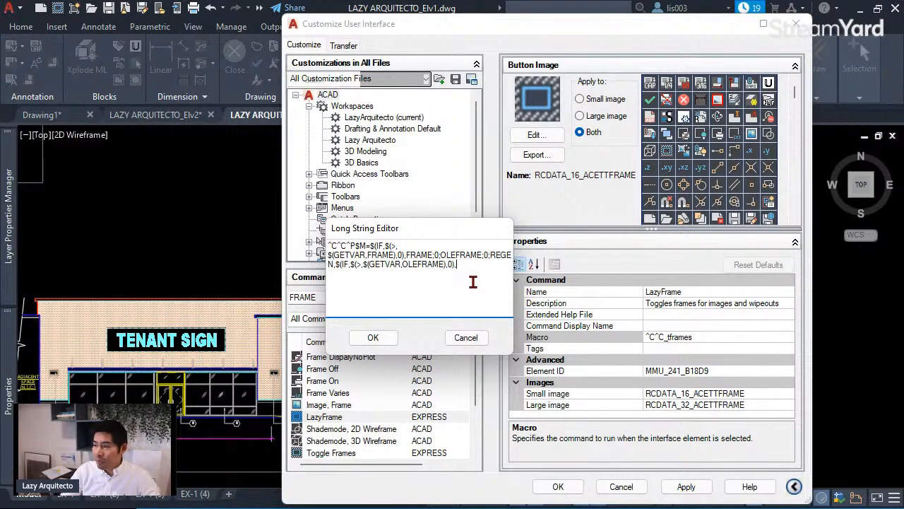
- Add FRAME;0;OLEFRAME;0;REGEN as the OLEFRAME condition's true branch
text(O)
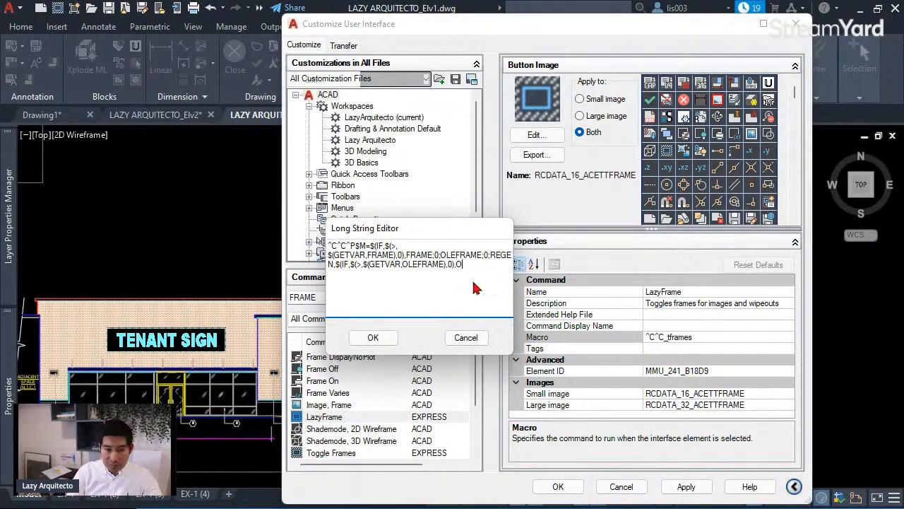
key(BackSpace)
text(FR)
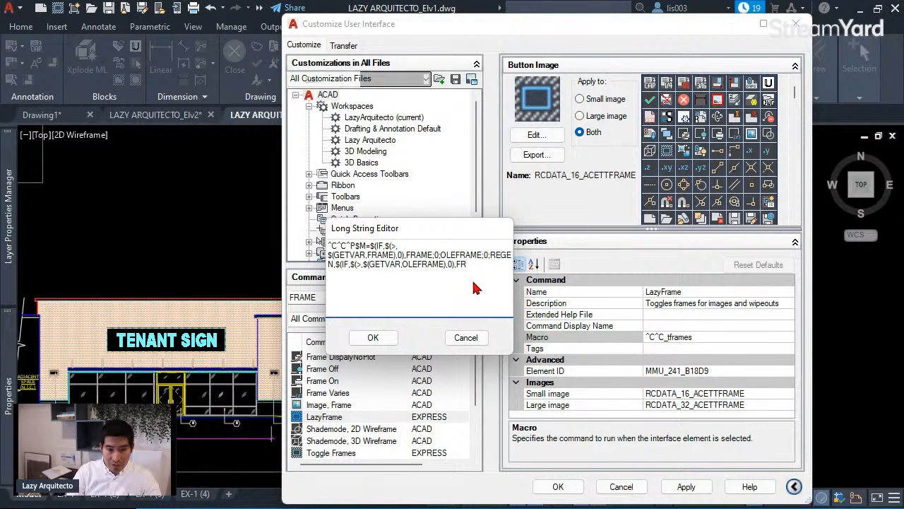
text(AME)
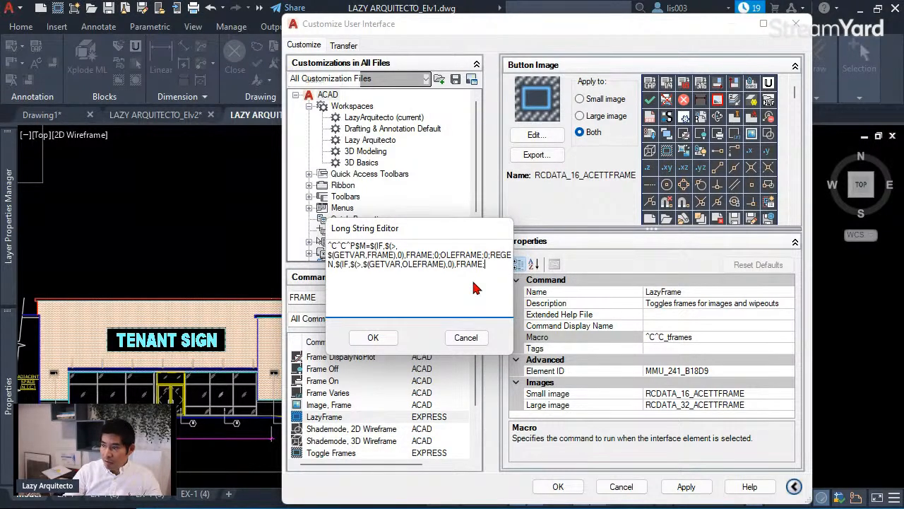
text(;0)
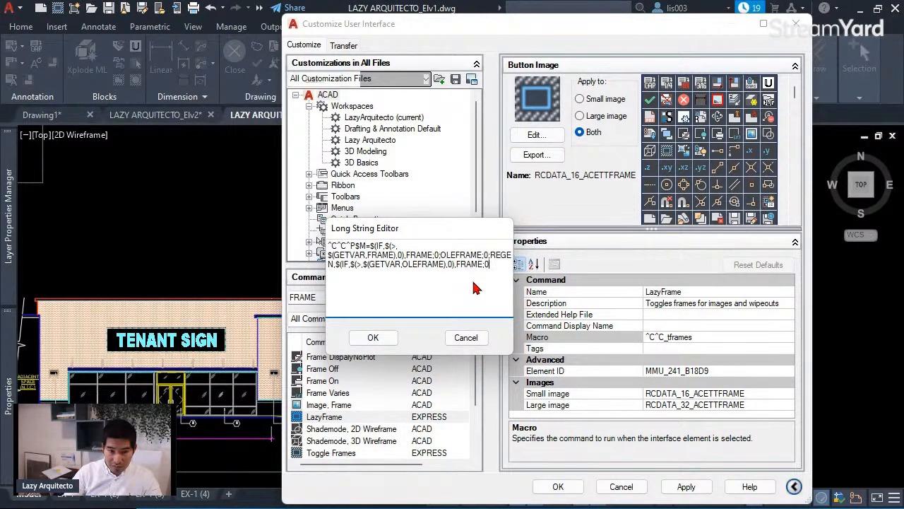
text(;)
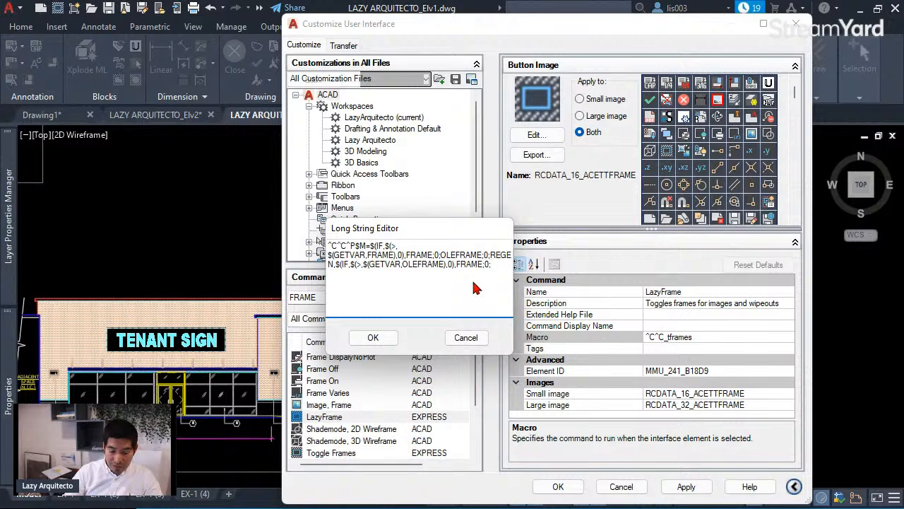
text(OLEFRA)
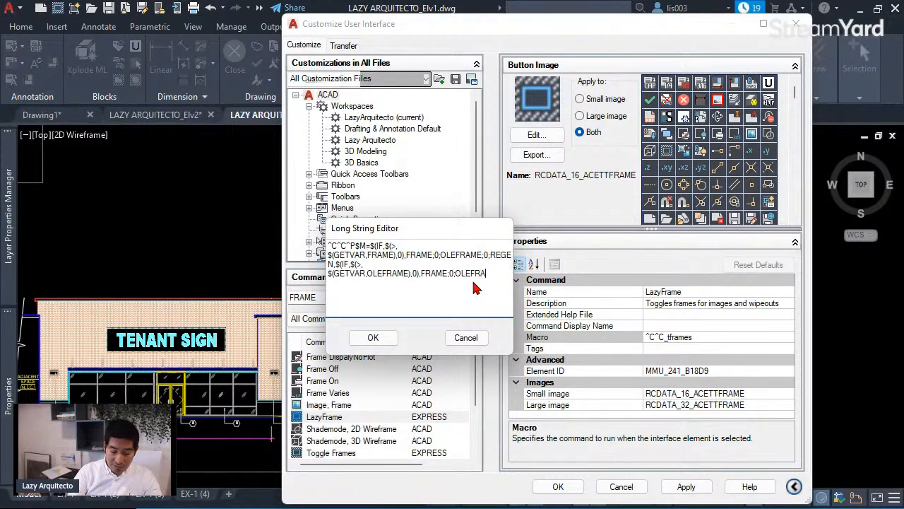
text(ME;)
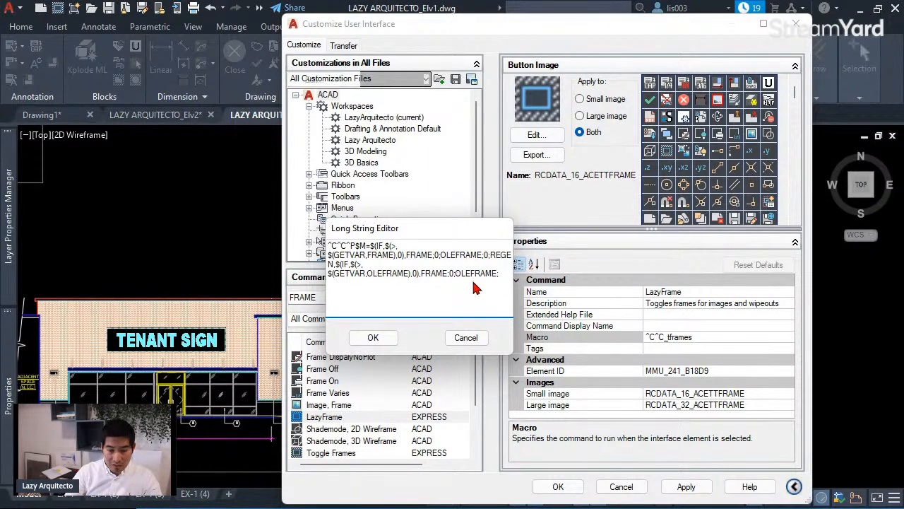
text(0)
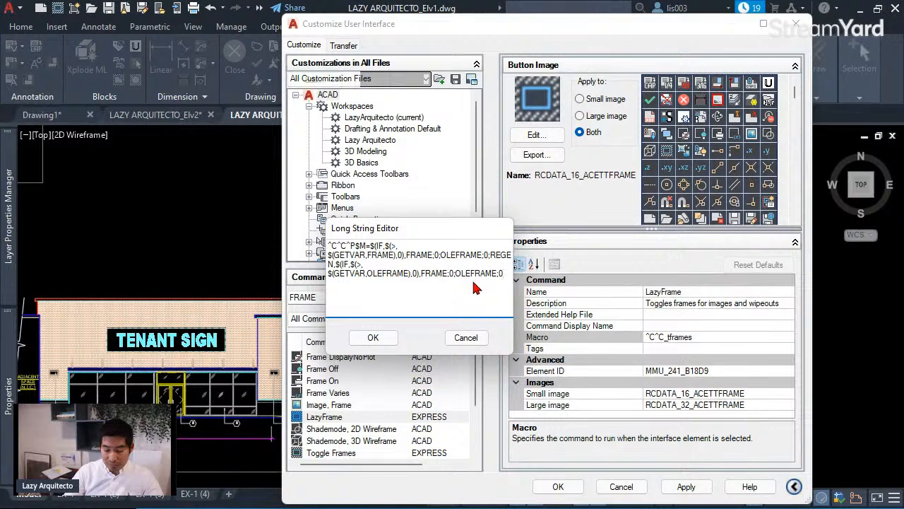
text(;REGEN)
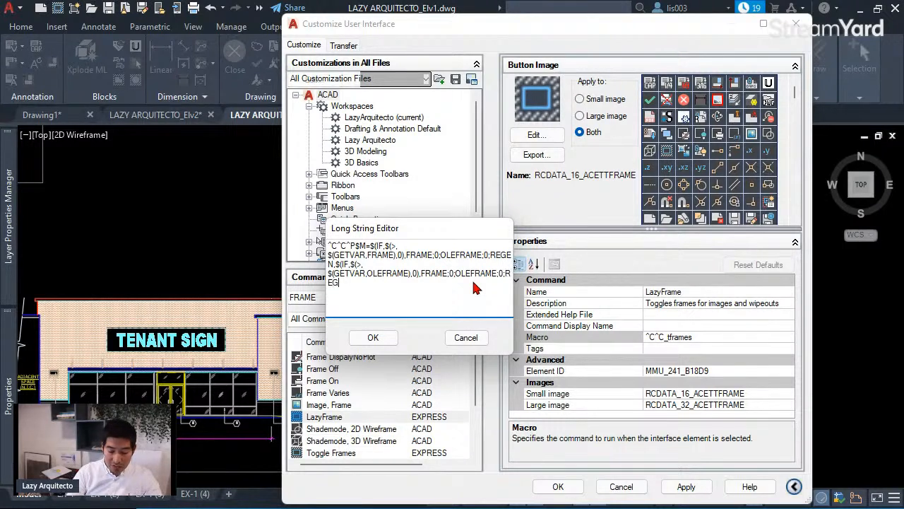
text(E)
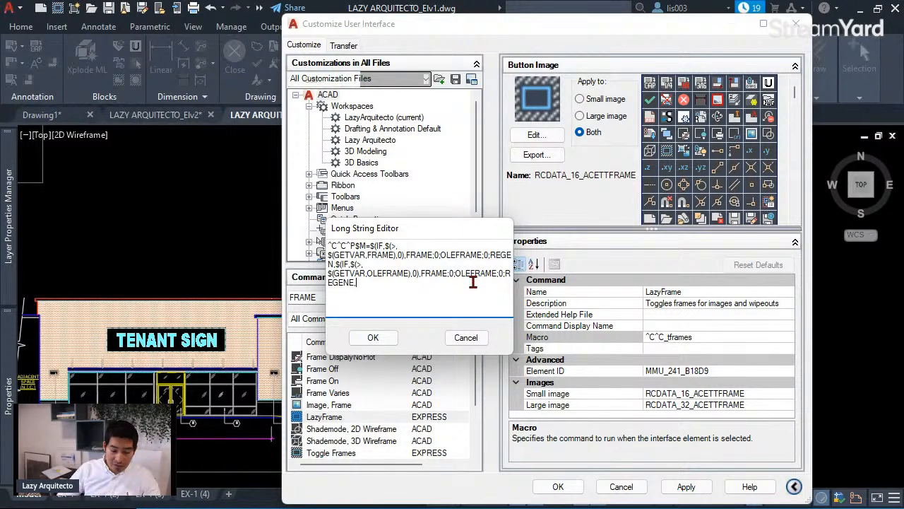
- Finish with the else branch FRAME;1;OLEFRAME;1;REGEN and close both conditions with ))
text(FRAME;1;OLEFR)
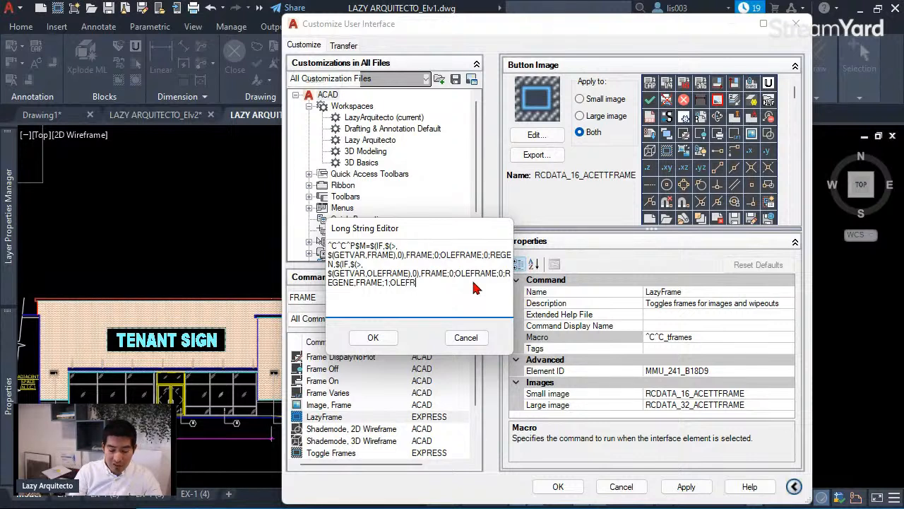
text(AME;1)
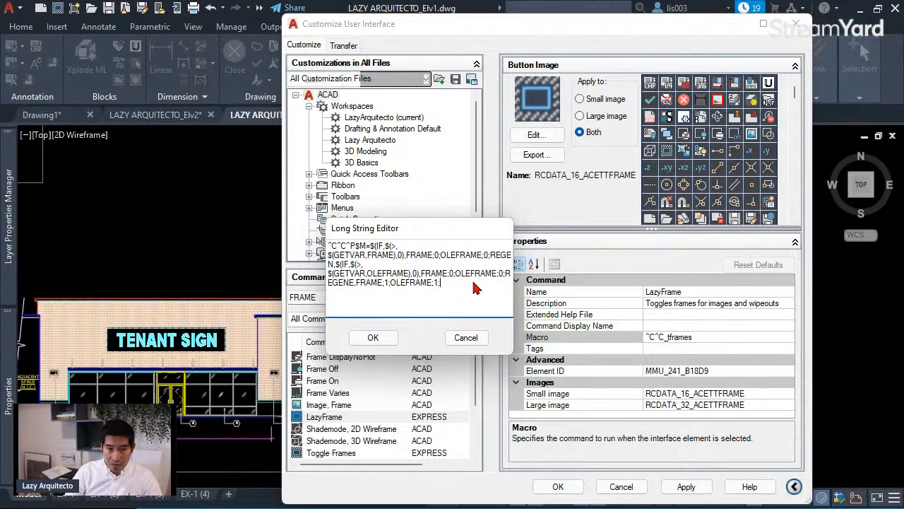
text(REGEN)
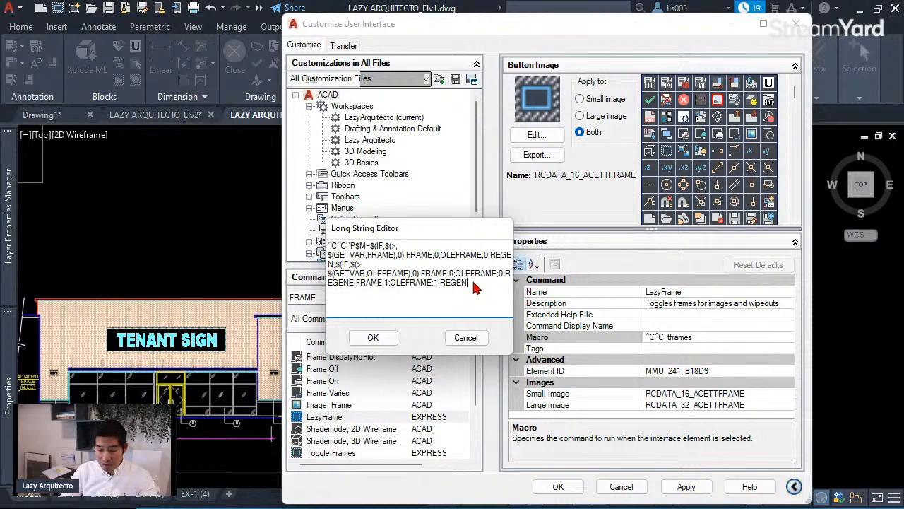
text()))
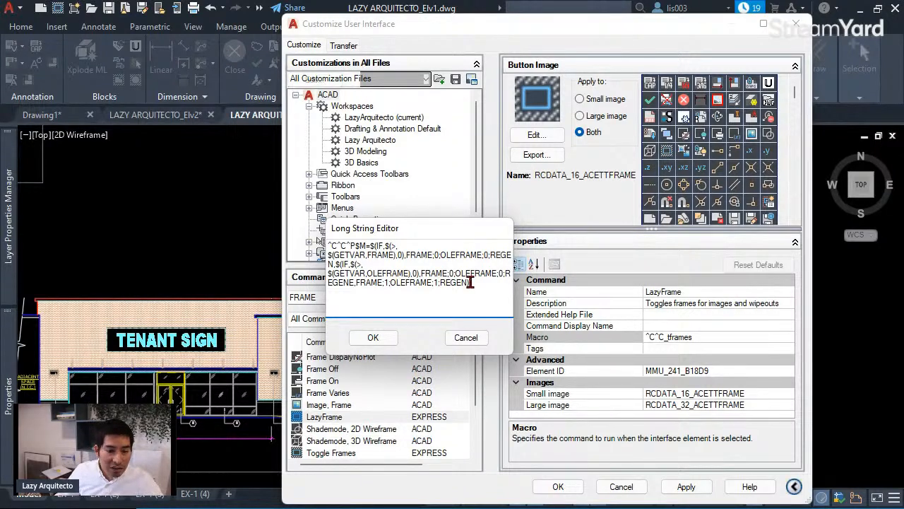
- Review the macro's first condition: IF GETVAR FRAME greater than 0, then FRAME;0;OLEFRAME;0;REGEN
drag(471, 282, 332, 282)
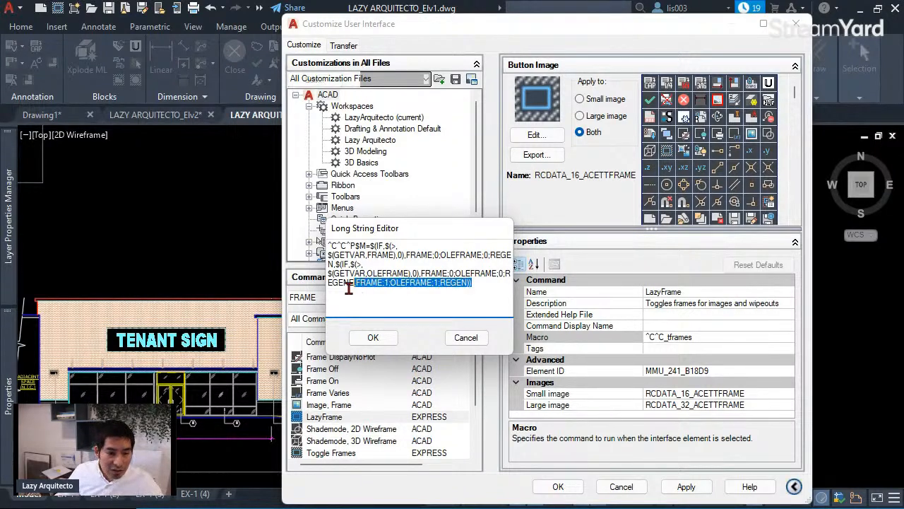
click(474, 284)
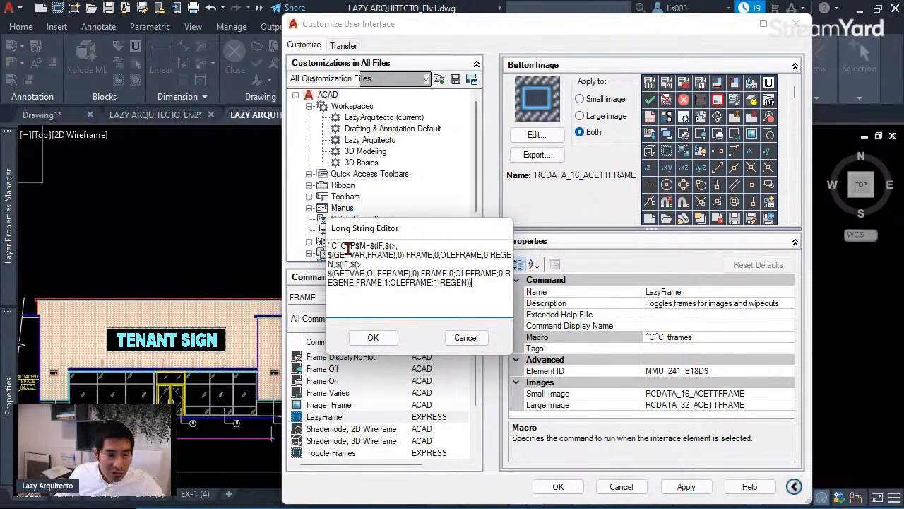
drag(350, 245, 394, 245)
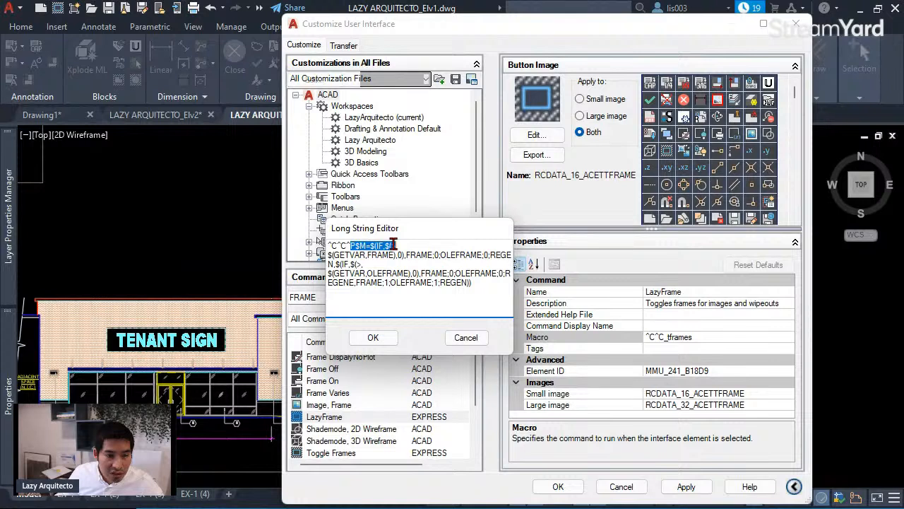
click(335, 254)
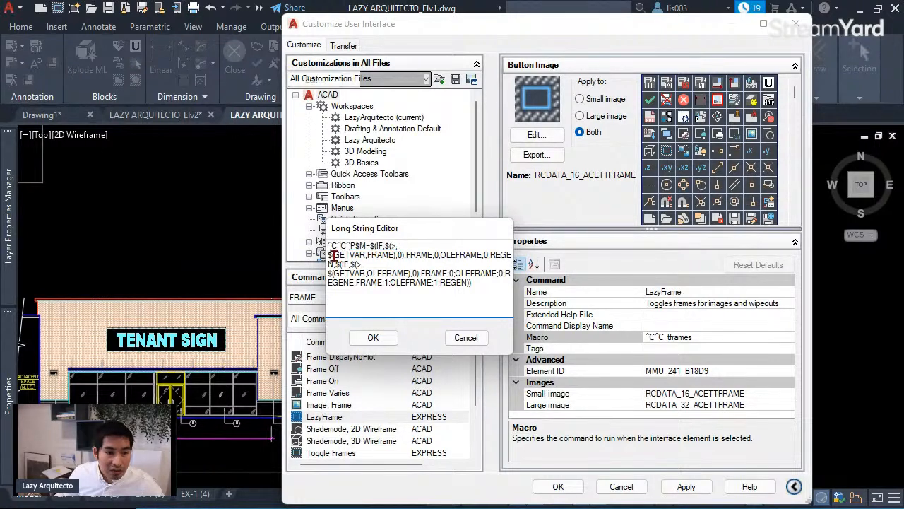
click(382, 245)
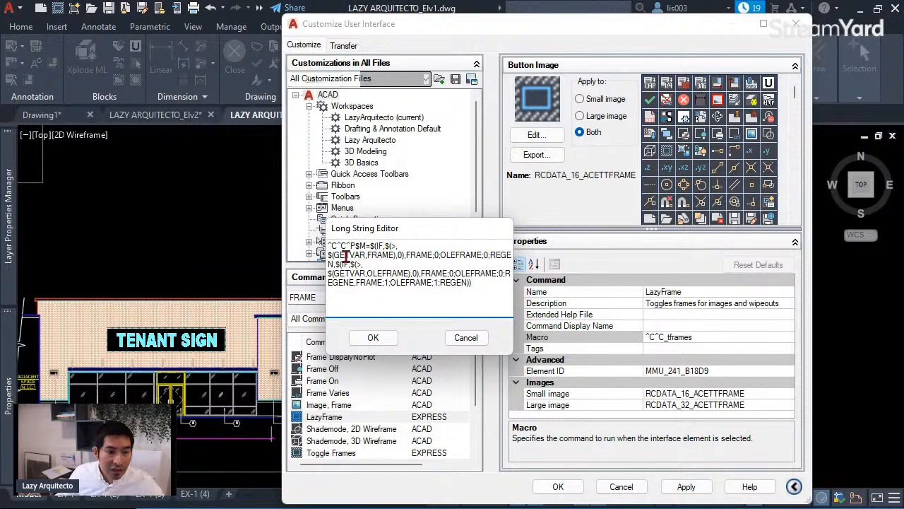
drag(340, 254, 362, 255)
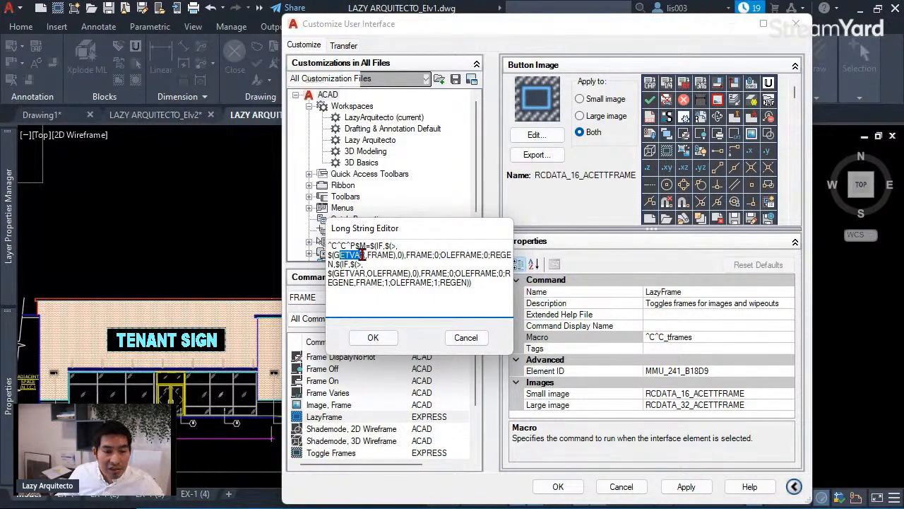
drag(394, 255, 373, 254)
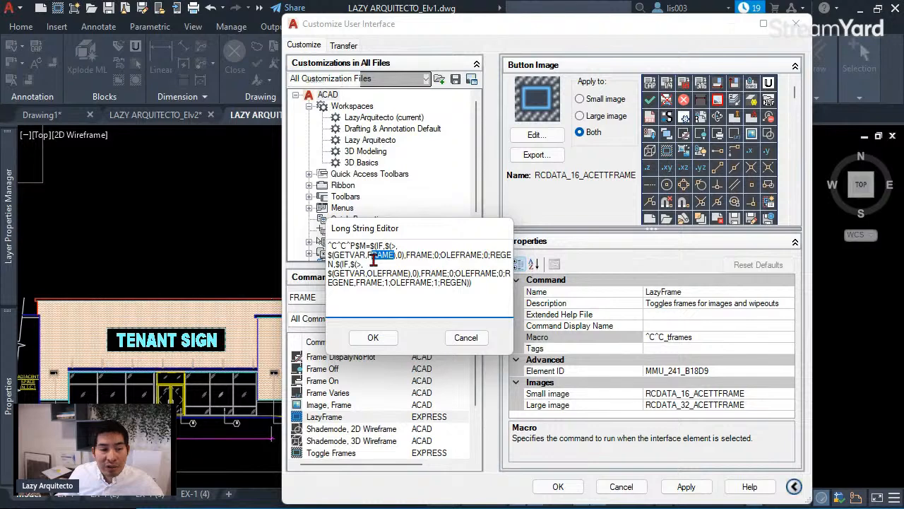
click(394, 245)
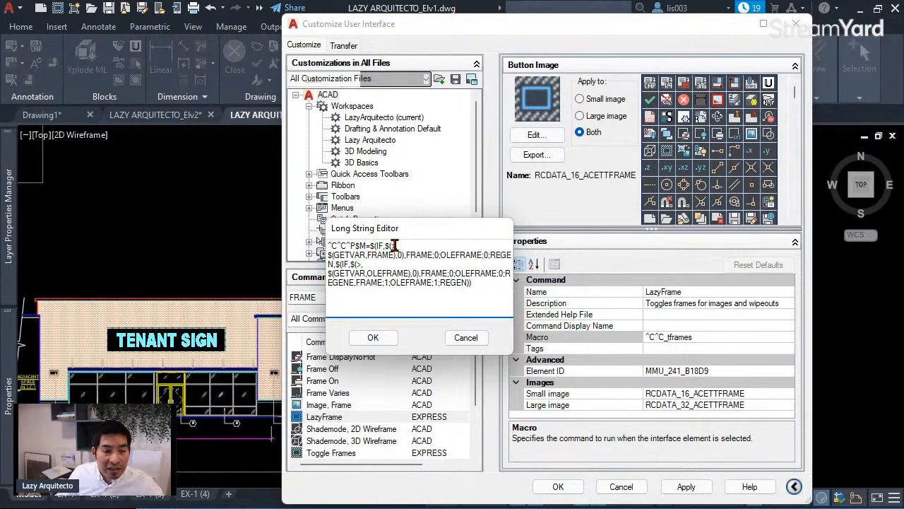
drag(396, 245, 393, 245)
double_click(399, 254)
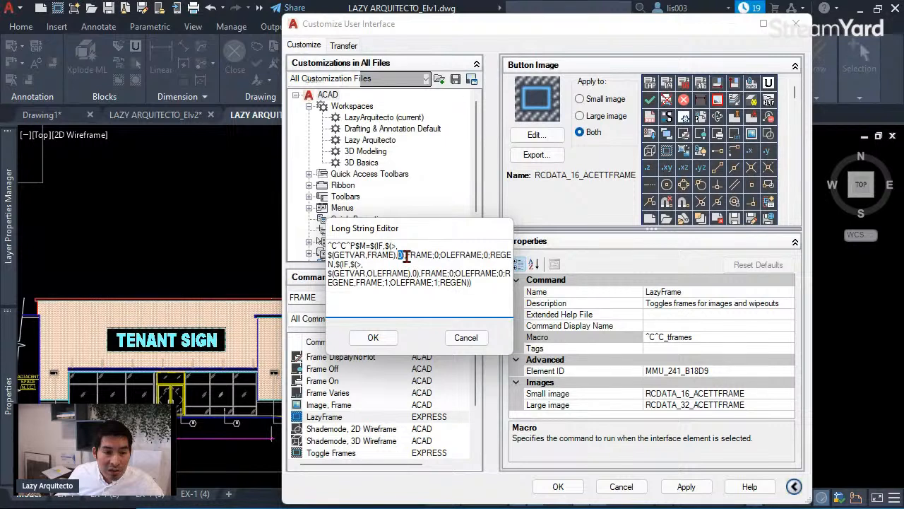
drag(406, 254, 338, 265)
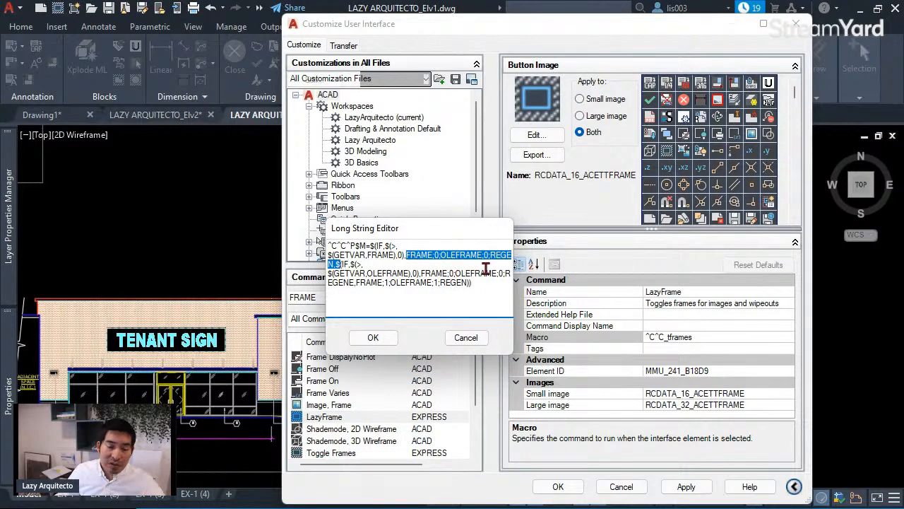
click(398, 274)
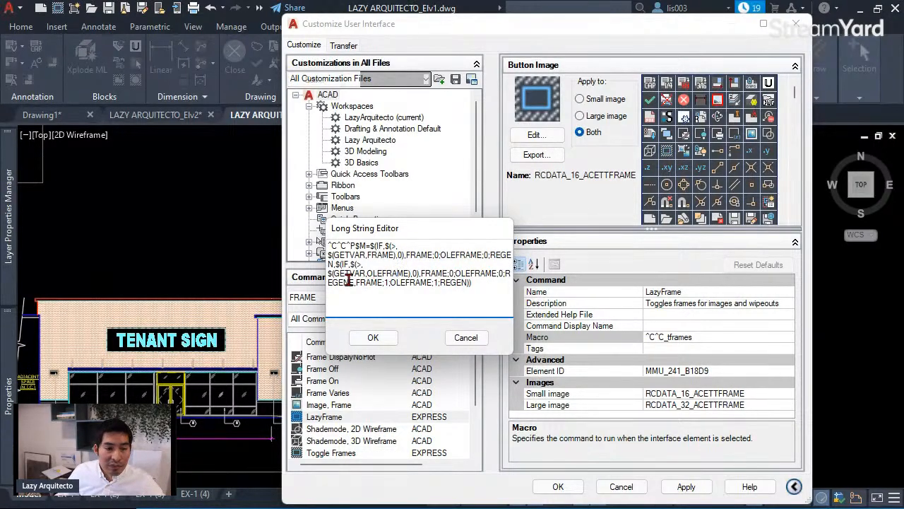
- Check the OLEFRAME test and correct the misspelled REGENE to REGEN
drag(332, 273, 373, 274)
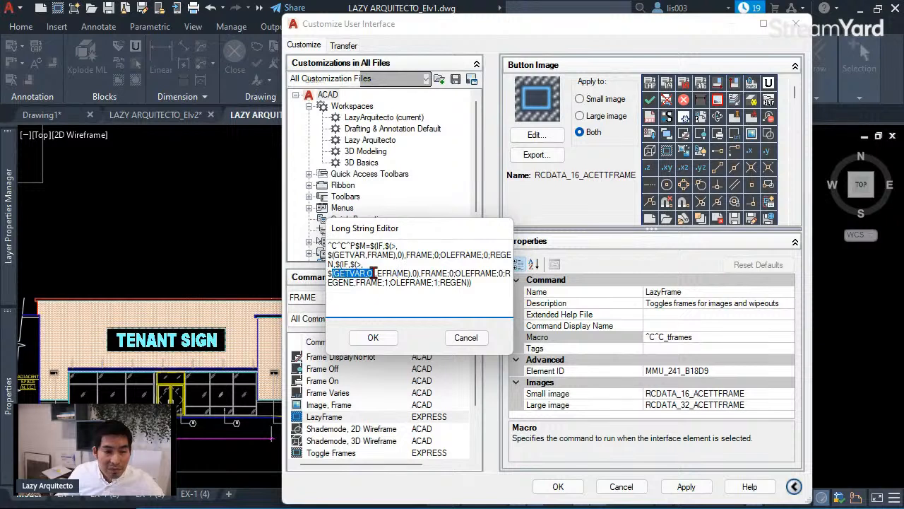
click(415, 274)
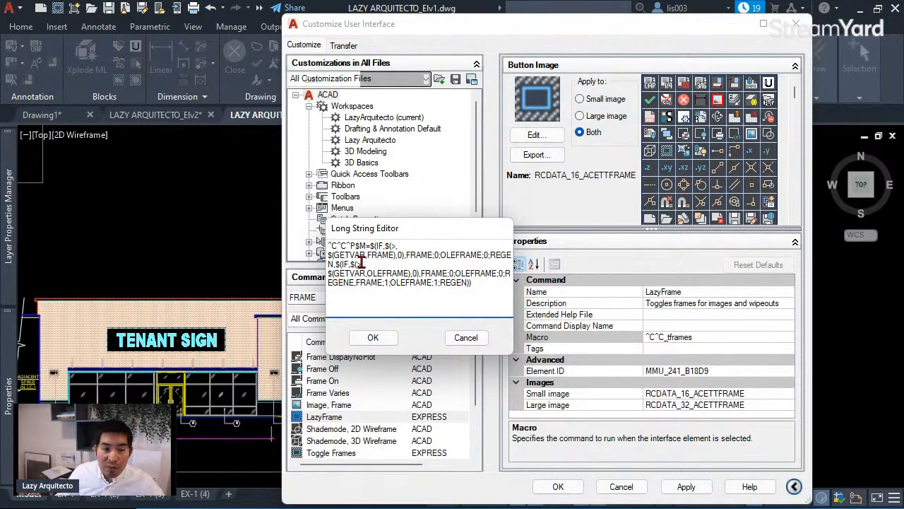
drag(361, 262, 355, 262)
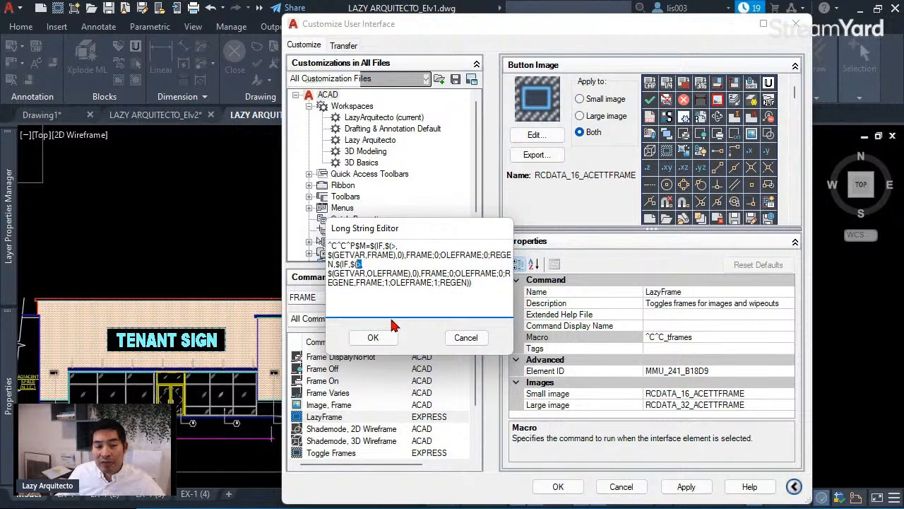
drag(421, 273, 461, 274)
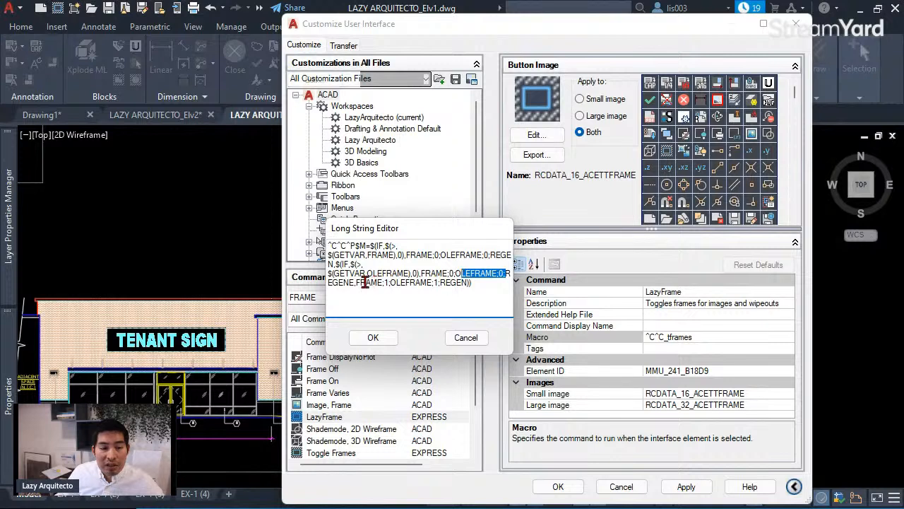
click(357, 307)
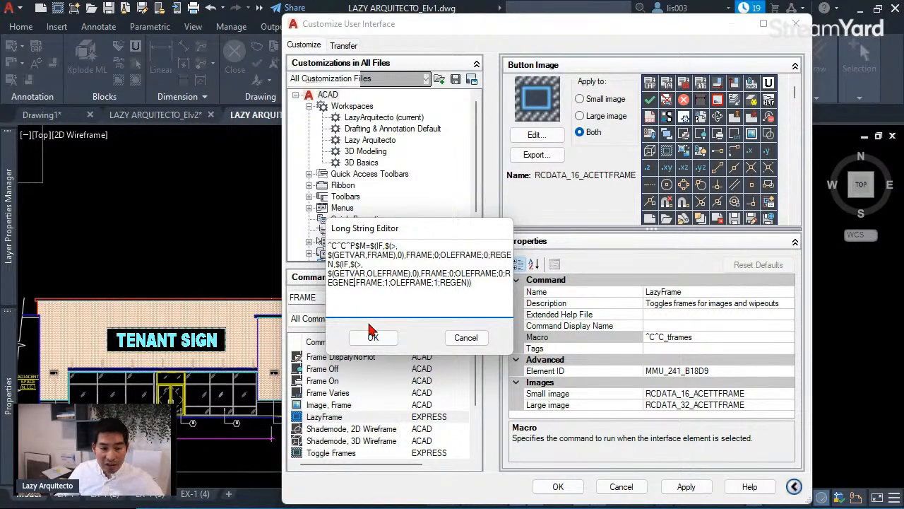
key(BackSpace)
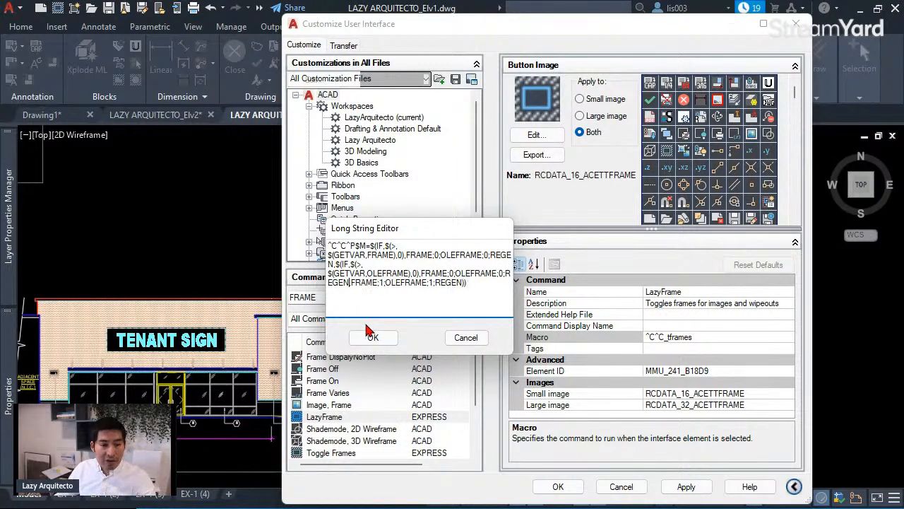
- Review the final FRAME;1;OLEFRAME;1 settings and accept the edited macro string
drag(368, 283, 461, 283)
click(359, 285)
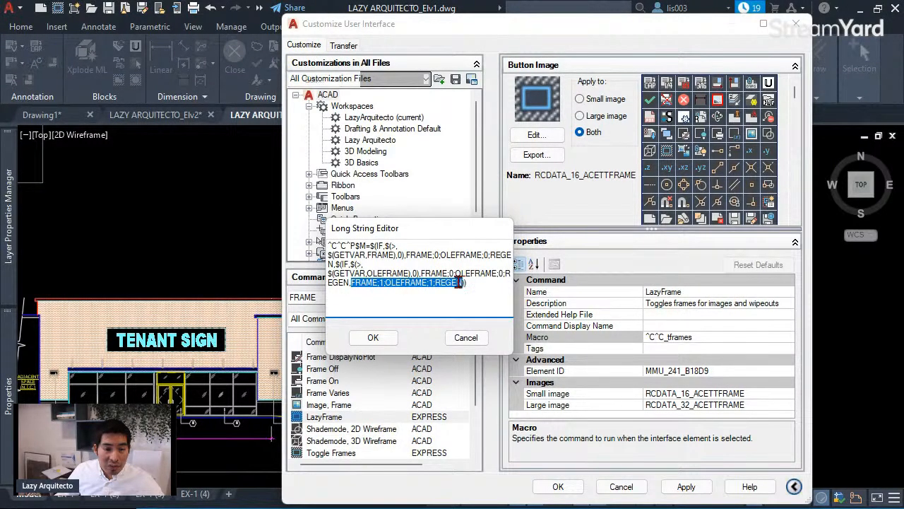
click(382, 283)
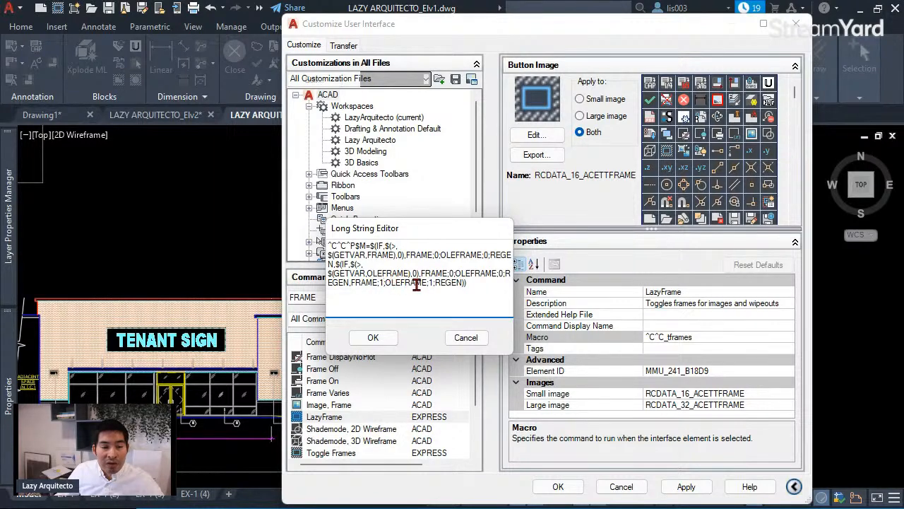
click(433, 282)
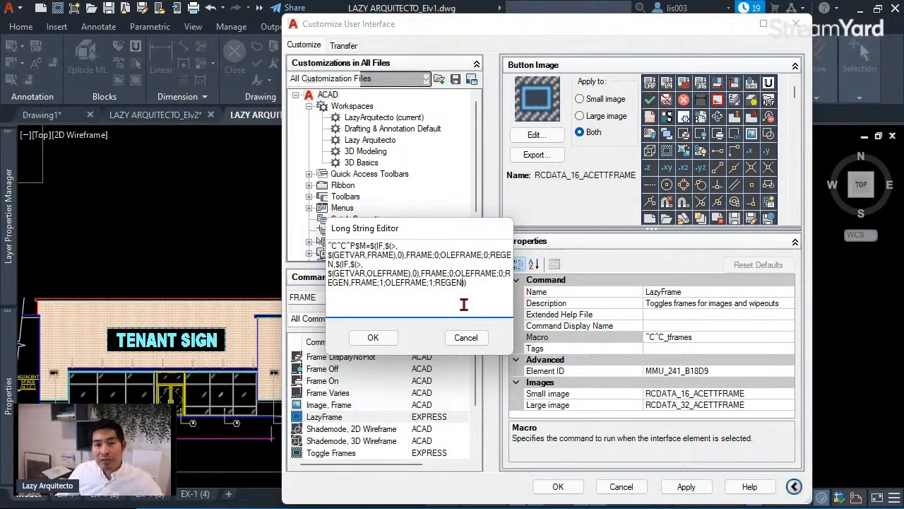
click(371, 337)
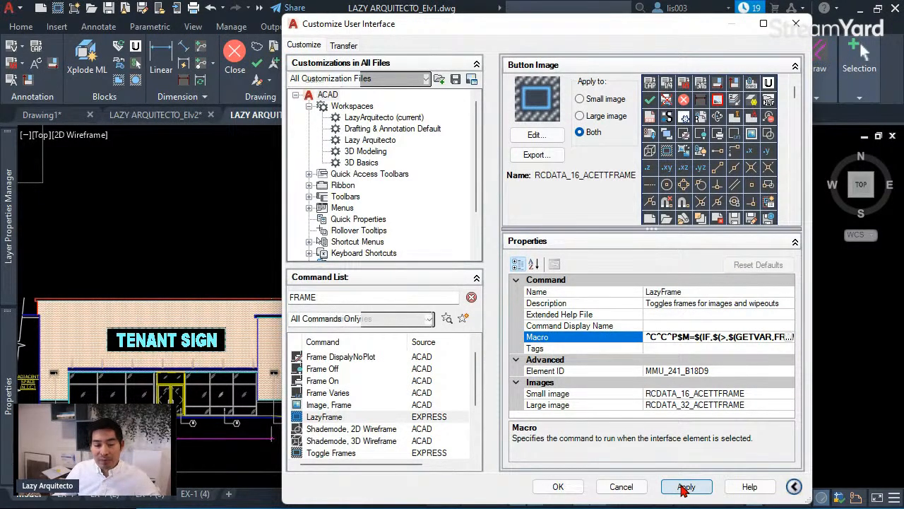
- Apply the corrected LazyFrame macro and close the Customize User Interface dialog
click(684, 486)
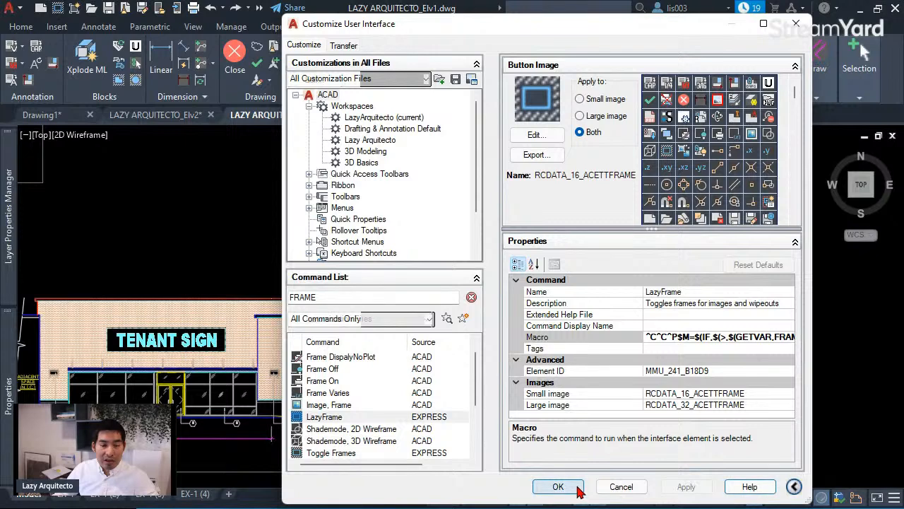
click(576, 488)
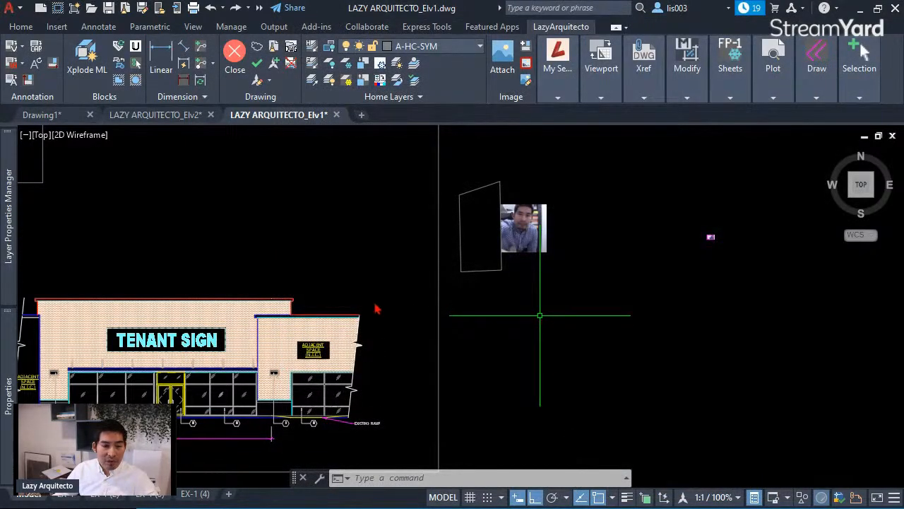
scroll(376, 308, down, 3)
scroll(547, 277, up, 3)
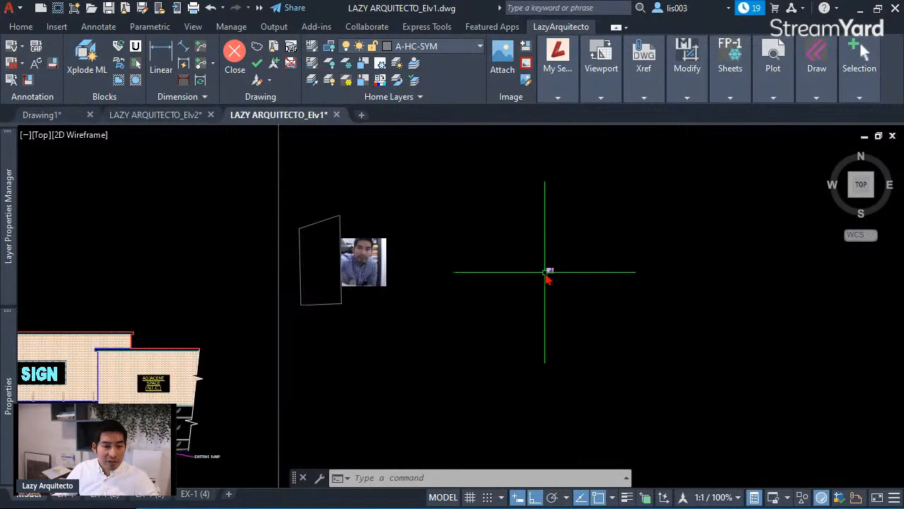
- Move the small OLE picture further to the left with the M command
click(545, 273)
click(549, 277)
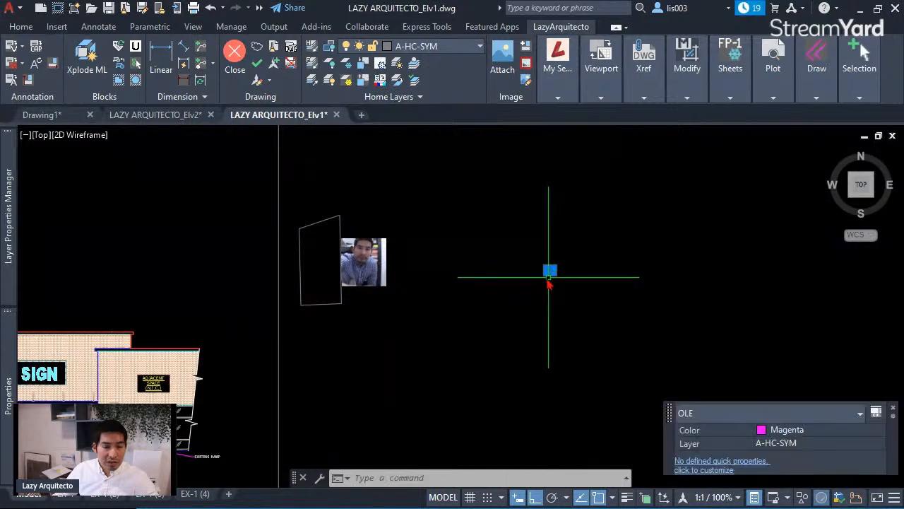
text(m)
key(Return)
click(562, 296)
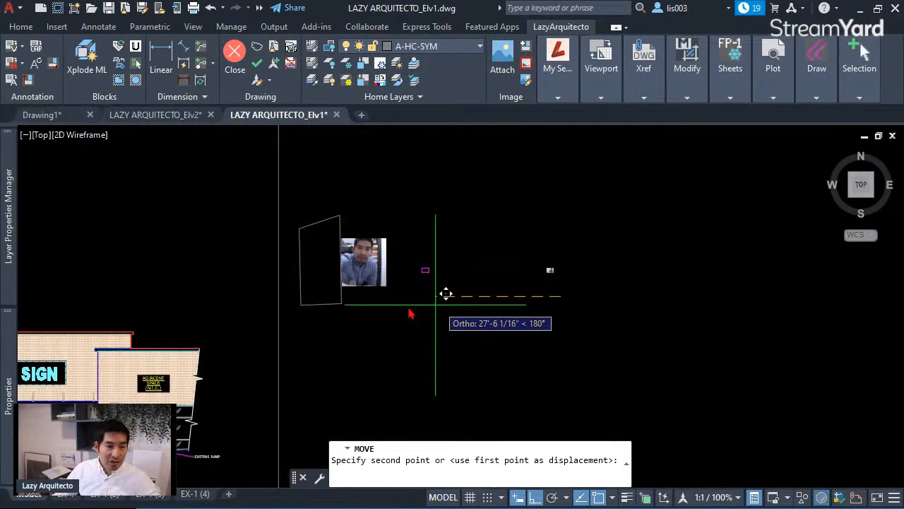
click(424, 304)
scroll(320, 201, up, 5)
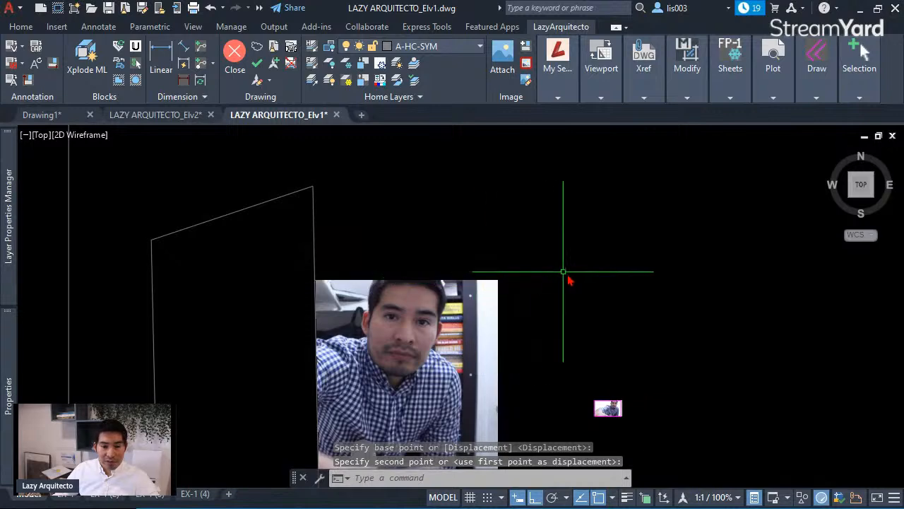
scroll(574, 290, down, 7)
scroll(580, 314, up, 7)
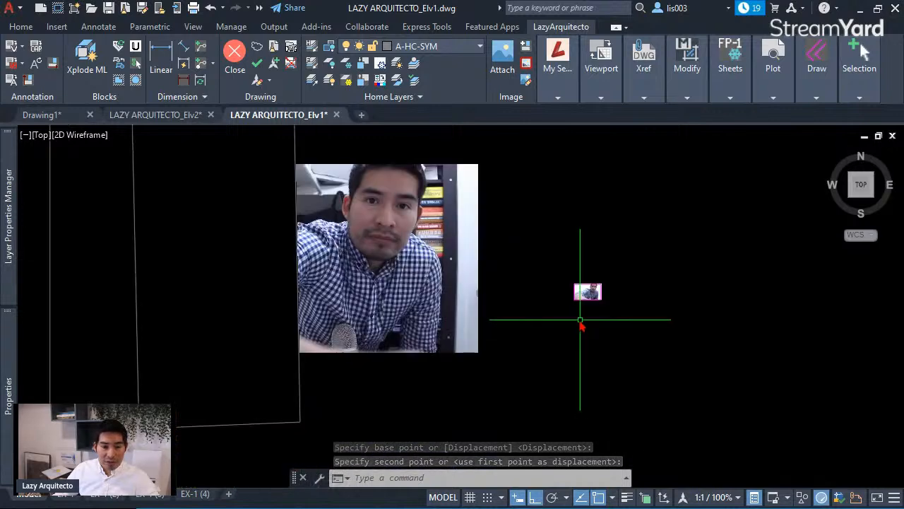
- Window-select the OLE image, zoom around it, then clear the selection
click(597, 274)
click(590, 284)
scroll(589, 282, up, 5)
scroll(587, 302, down, 9)
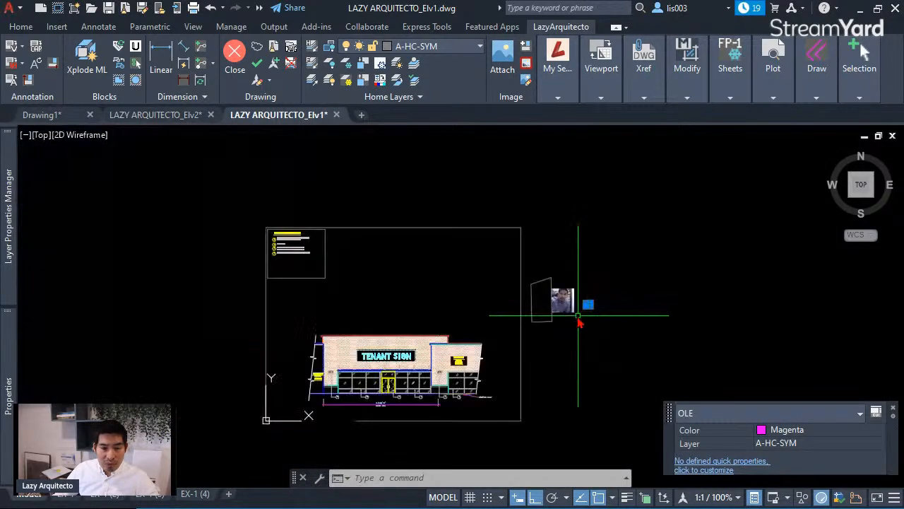
scroll(565, 322, down, 6)
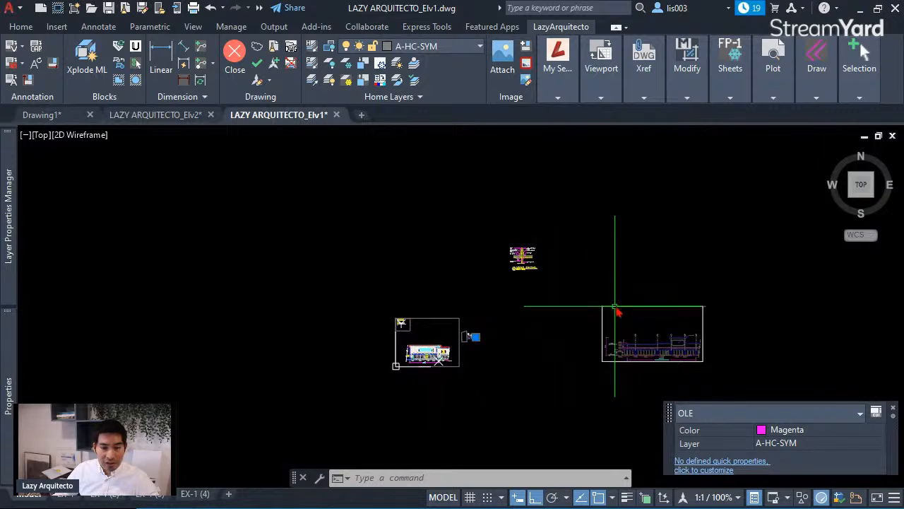
key(Escape)
- Move the external reference elevation left beside the other elevation, then zoom in on the picture
click(604, 310)
text(m)
key(Return)
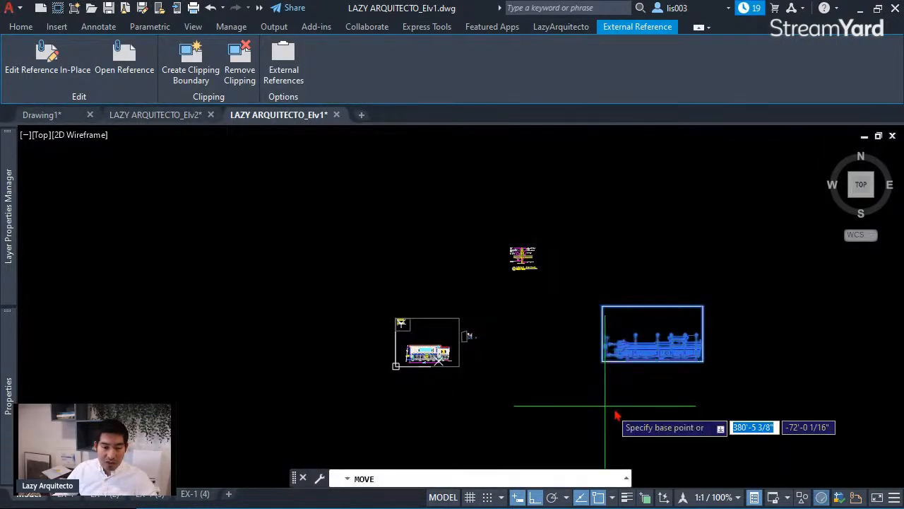
click(614, 410)
click(489, 401)
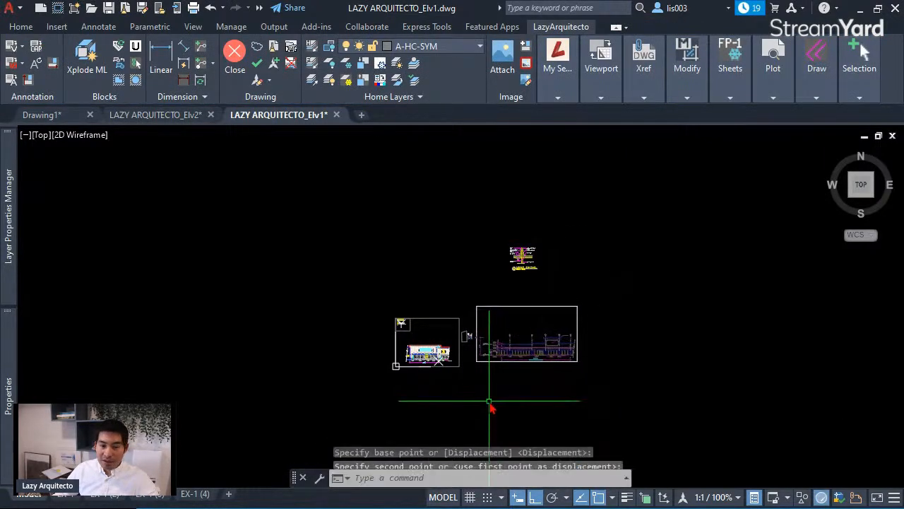
key(Escape)
scroll(484, 346, up, 6)
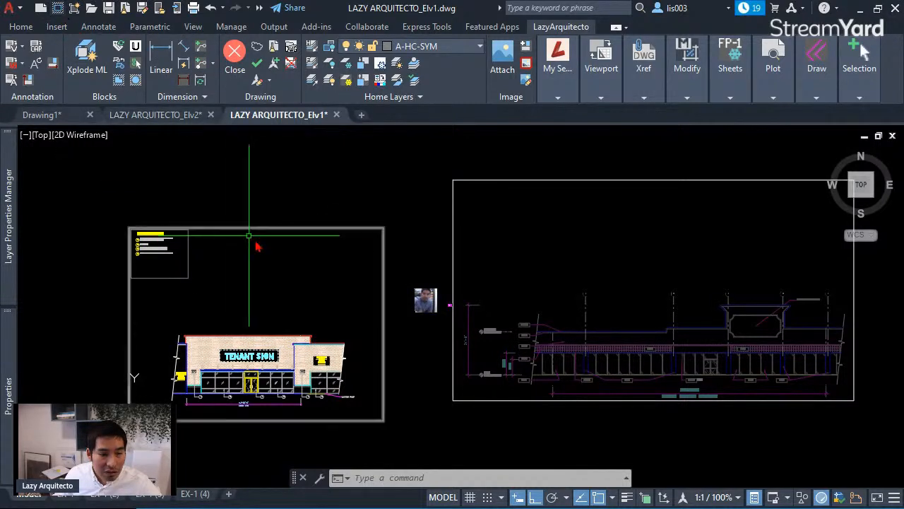
scroll(432, 305, up, 6)
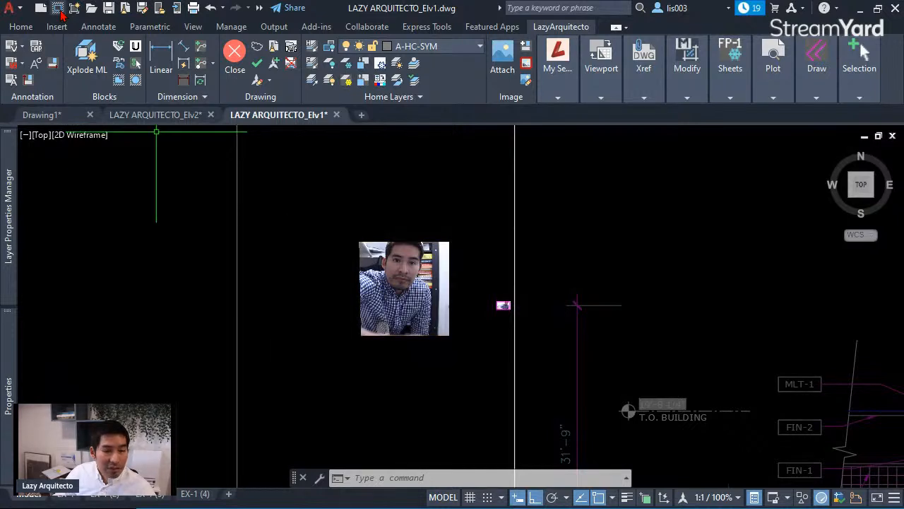
- Select and deselect the inserted picture, then pan toward the picture and elevation
scroll(504, 306, up, 5)
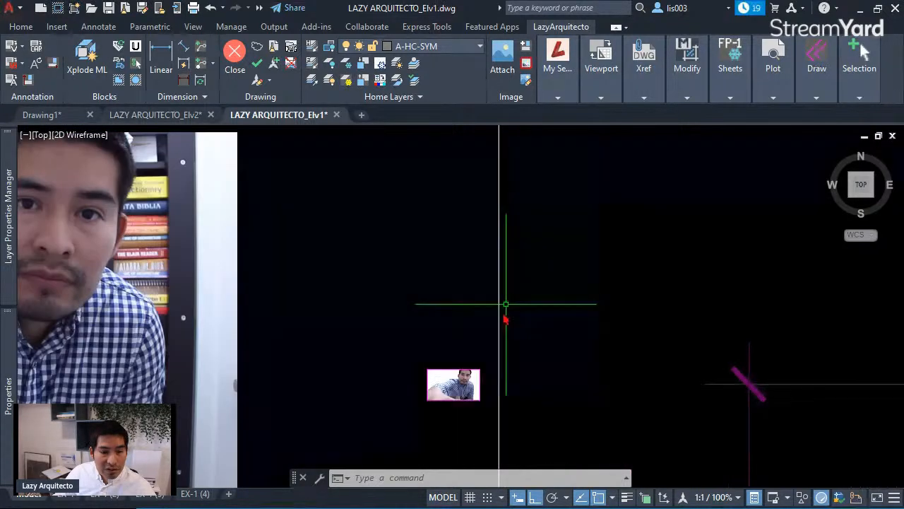
click(451, 378)
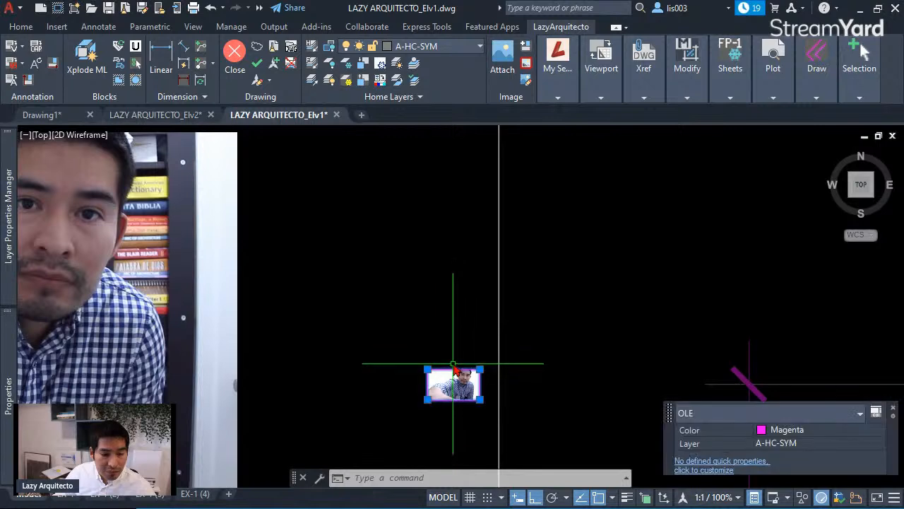
key(Escape)
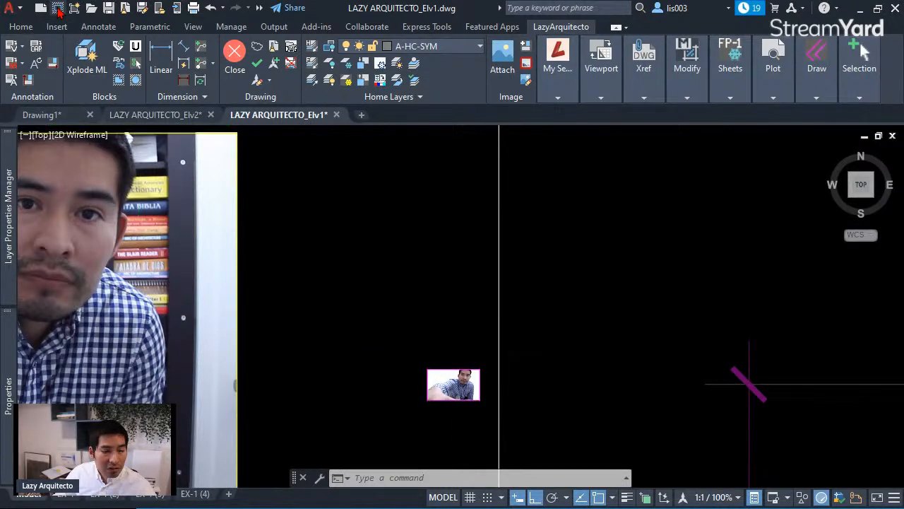
scroll(328, 263, down, 6)
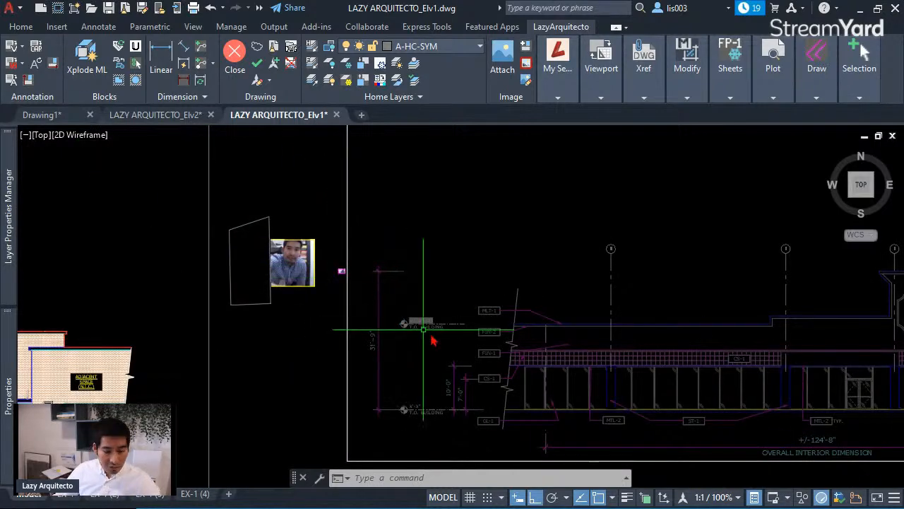
middle_drag(458, 349, 521, 369)
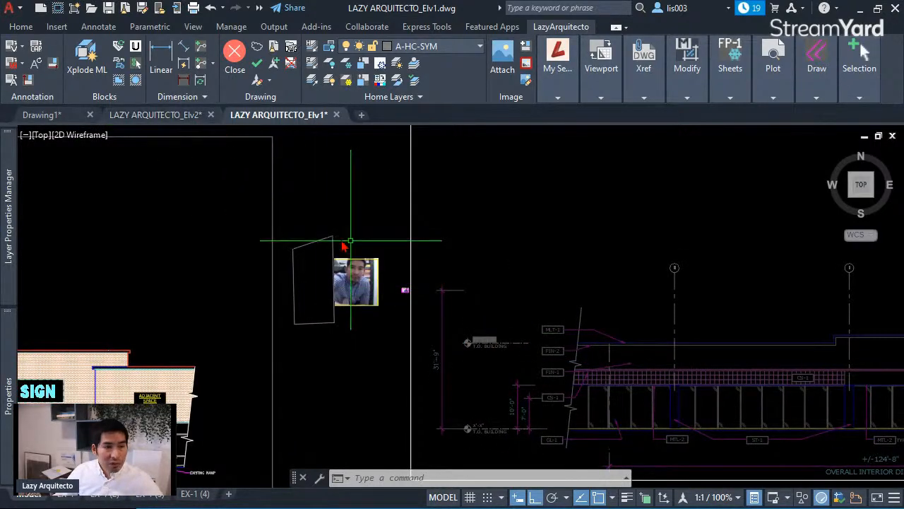
- Run LazyFrame four times, turning image and wipeout frames off and on twice, ending on
click(58, 8)
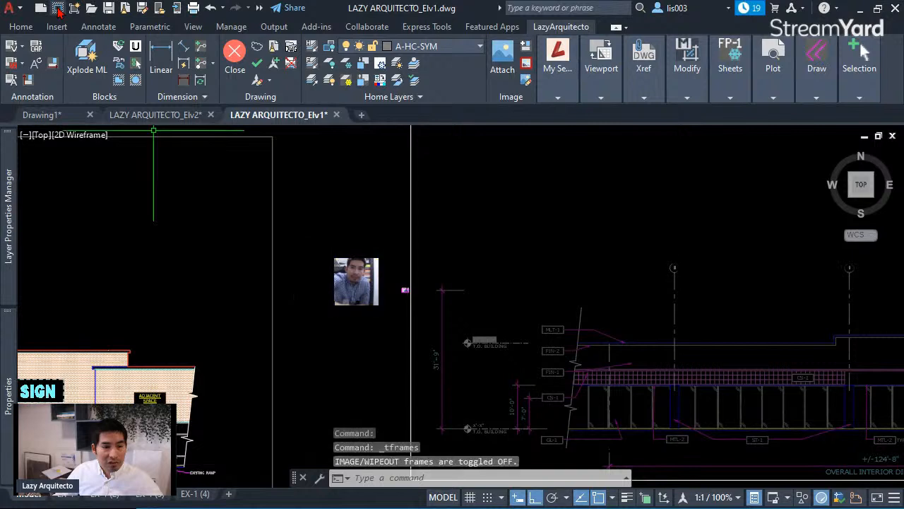
click(58, 8)
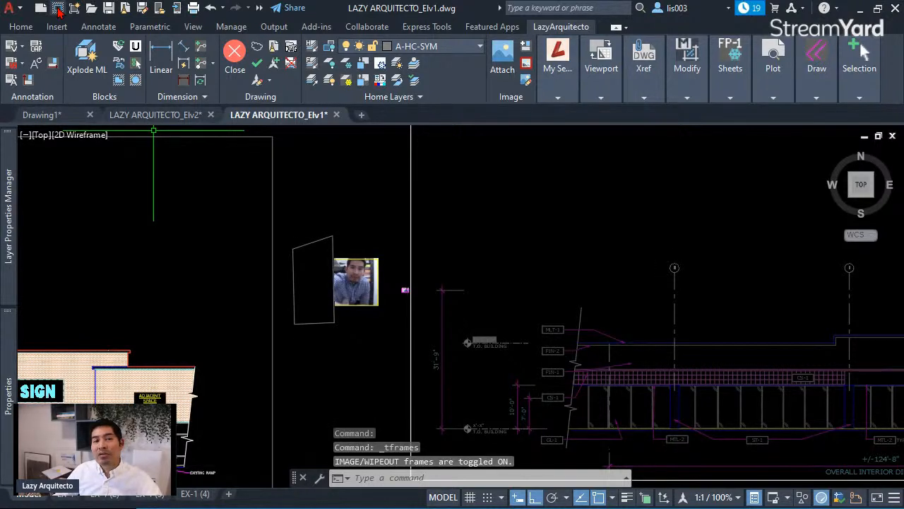
click(58, 9)
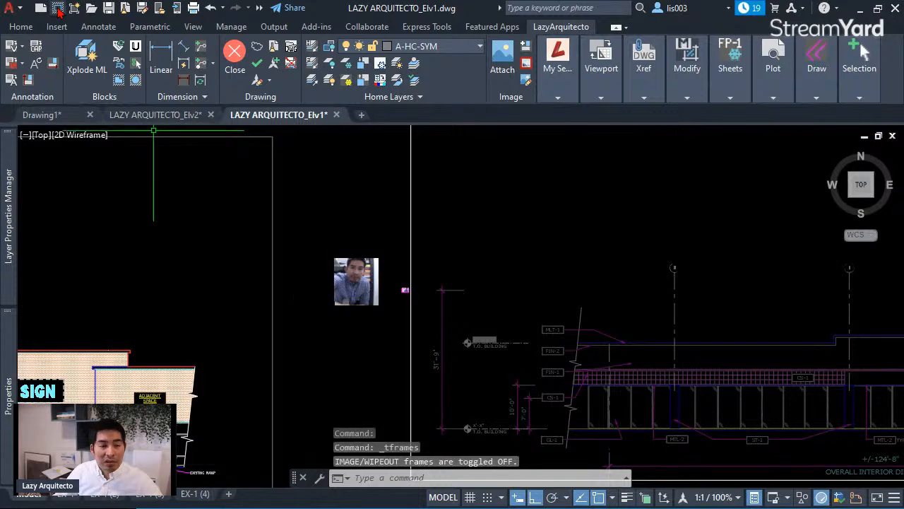
click(58, 8)
scroll(411, 300, up, 5)
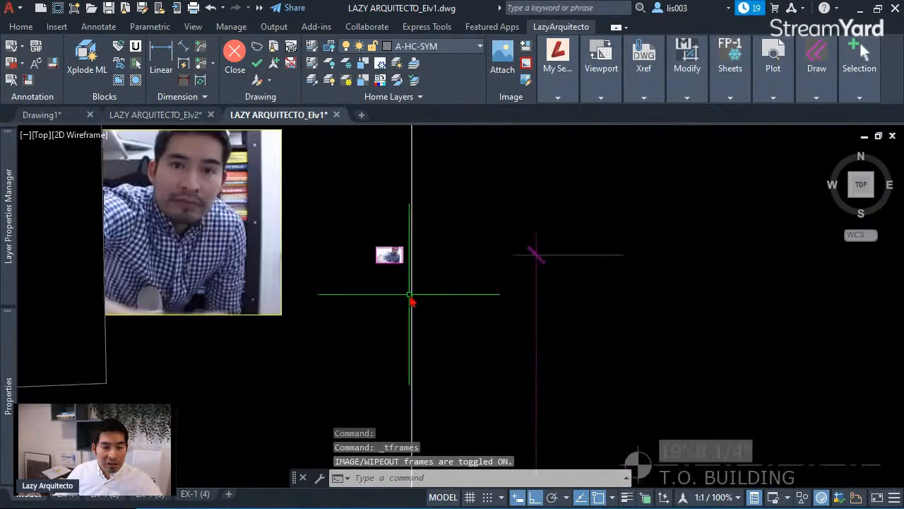
scroll(411, 300, down, 3)
- Add LazyFrame (EXPRESS), found by searching LAZY in CUI, to the Quick Access toolbar and open its macro
text(CUI)
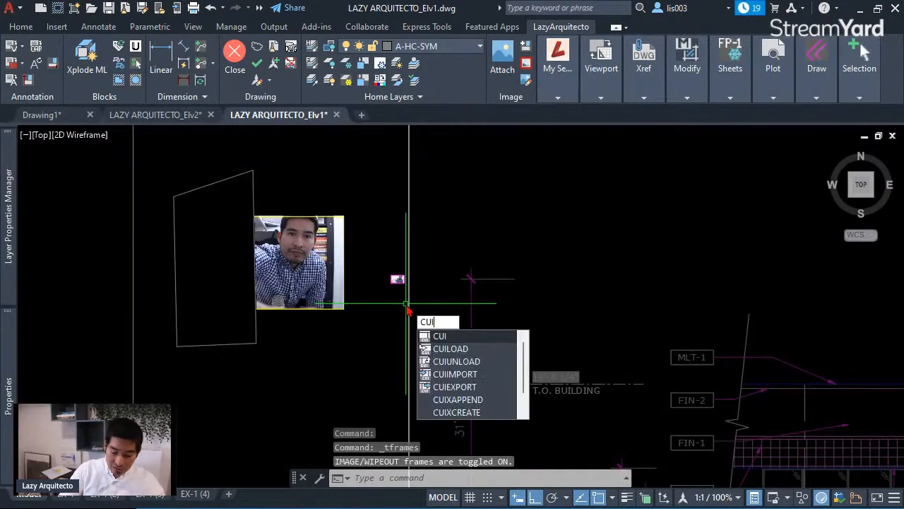
key(Return)
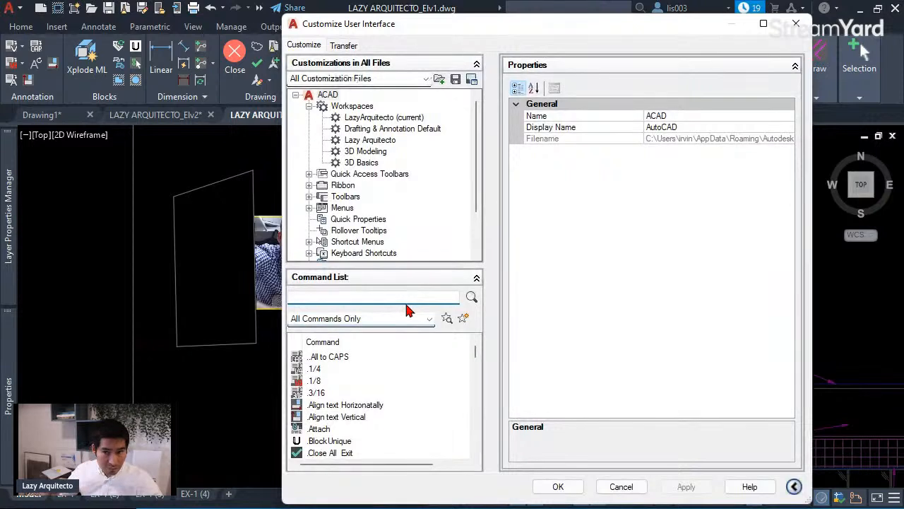
text(LAZ)
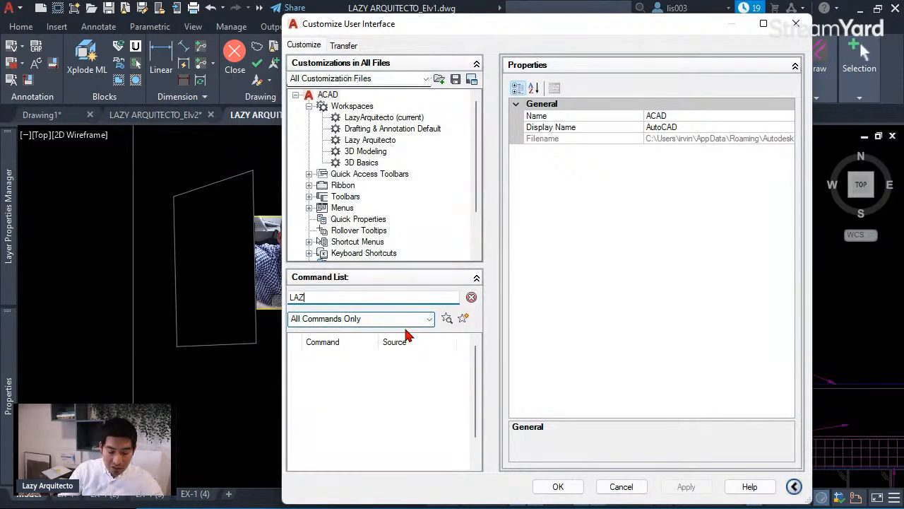
text(Y)
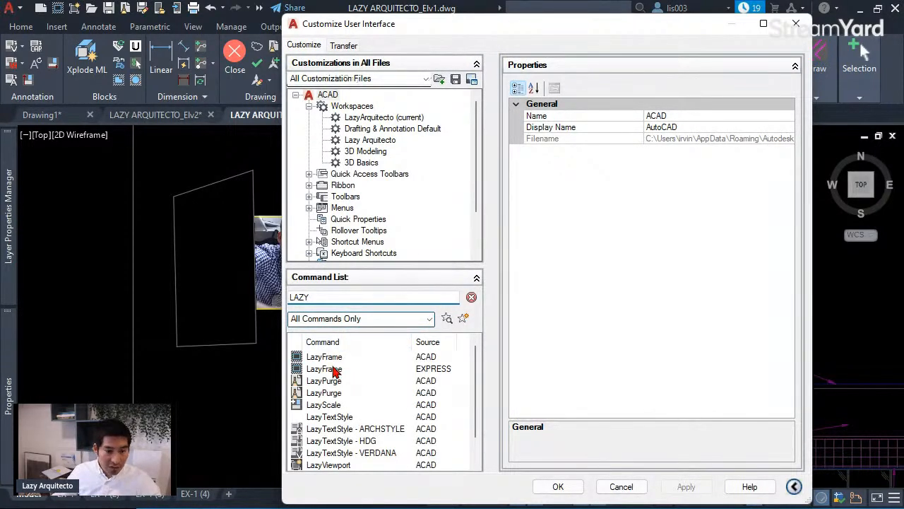
click(334, 359)
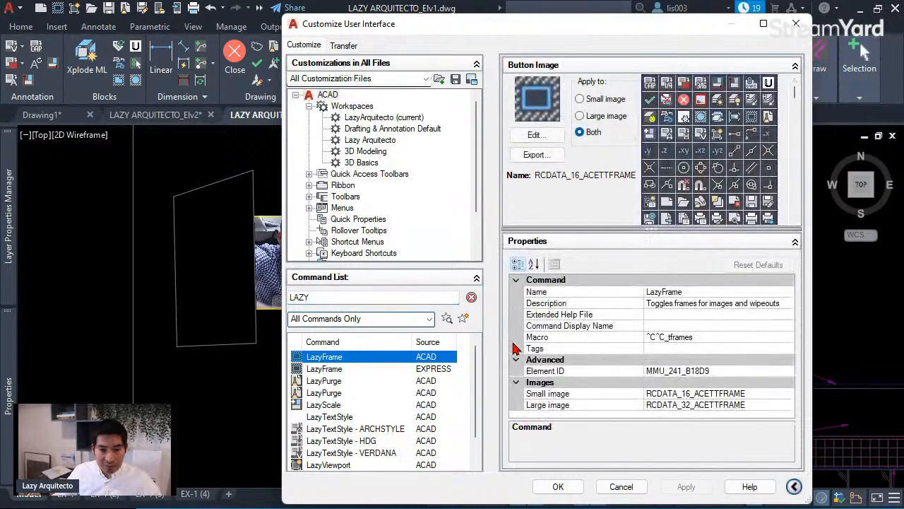
click(424, 369)
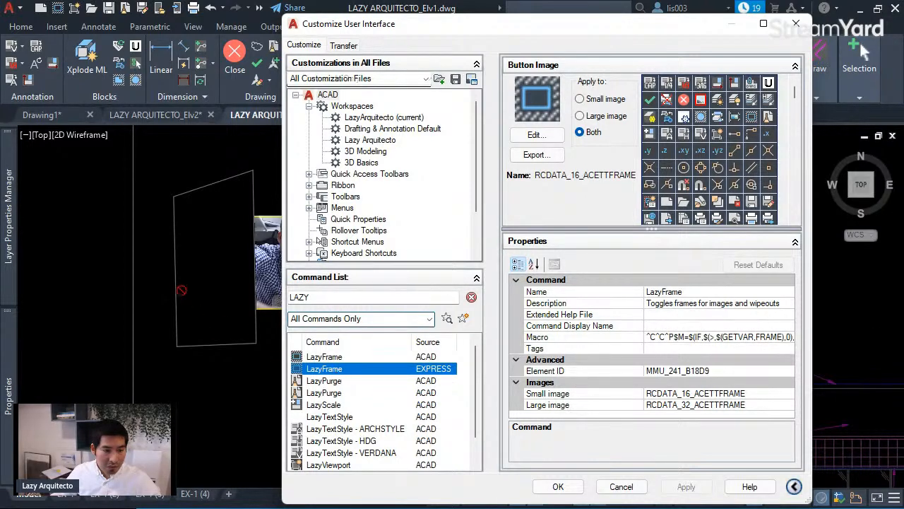
drag(81, 13, 82, 13)
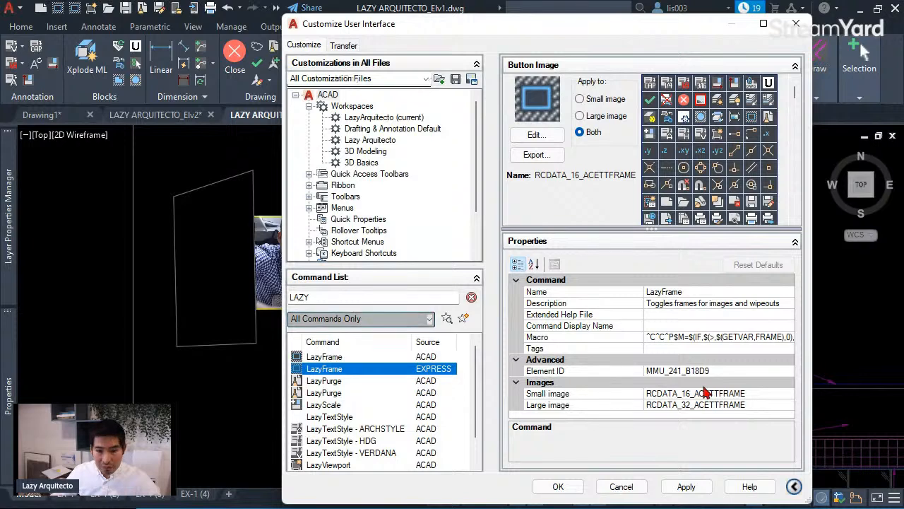
click(789, 337)
click(791, 338)
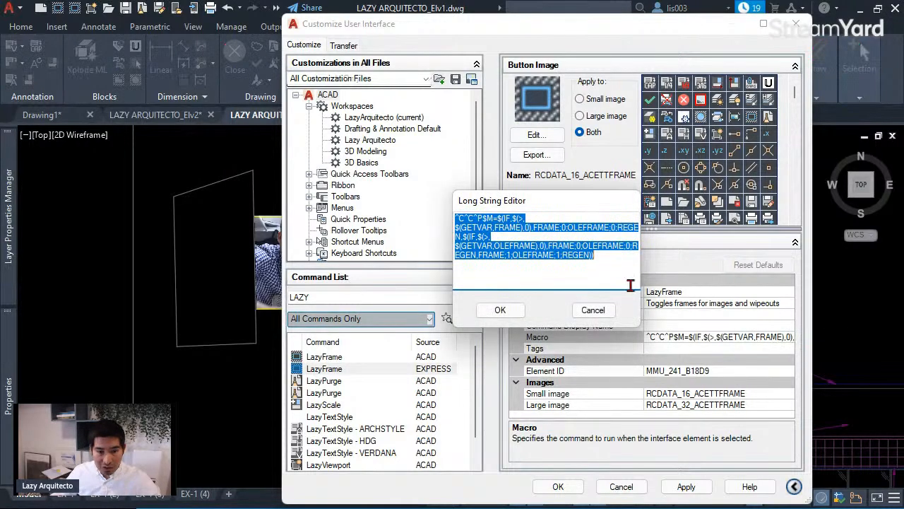
click(566, 252)
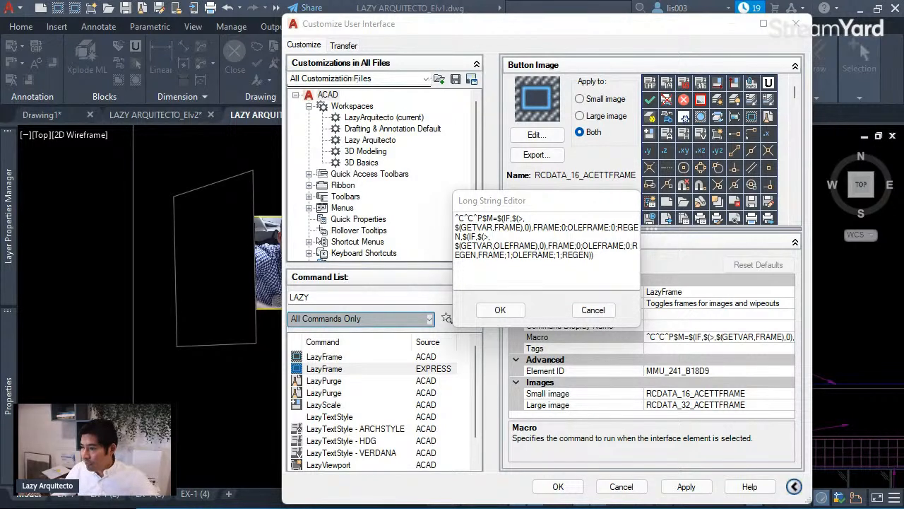
click(486, 230)
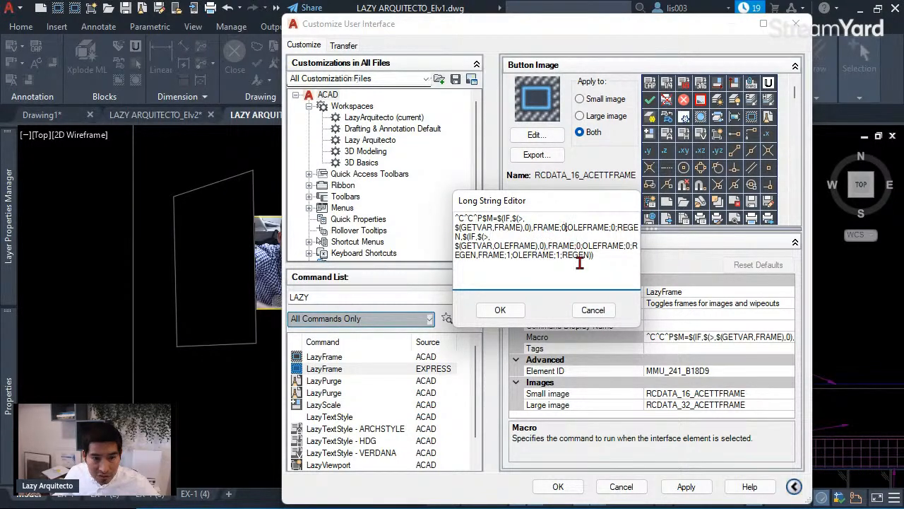
click(628, 227)
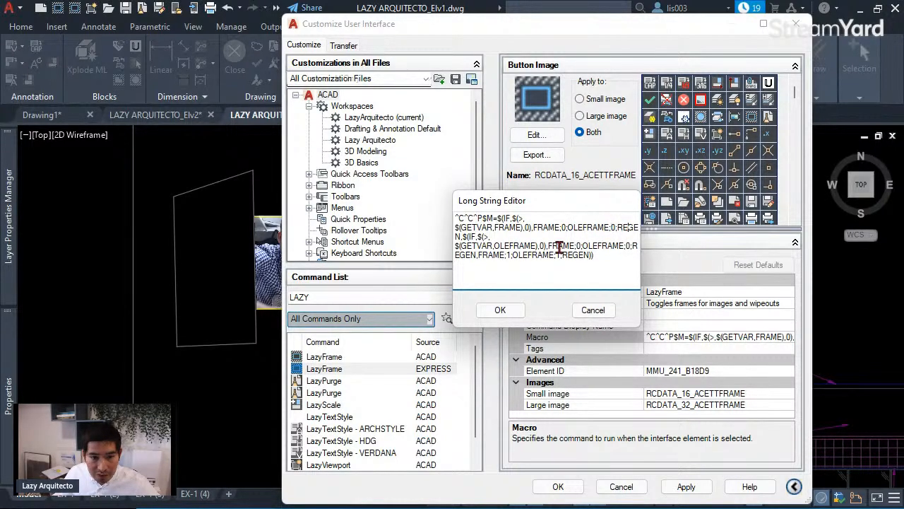
click(466, 236)
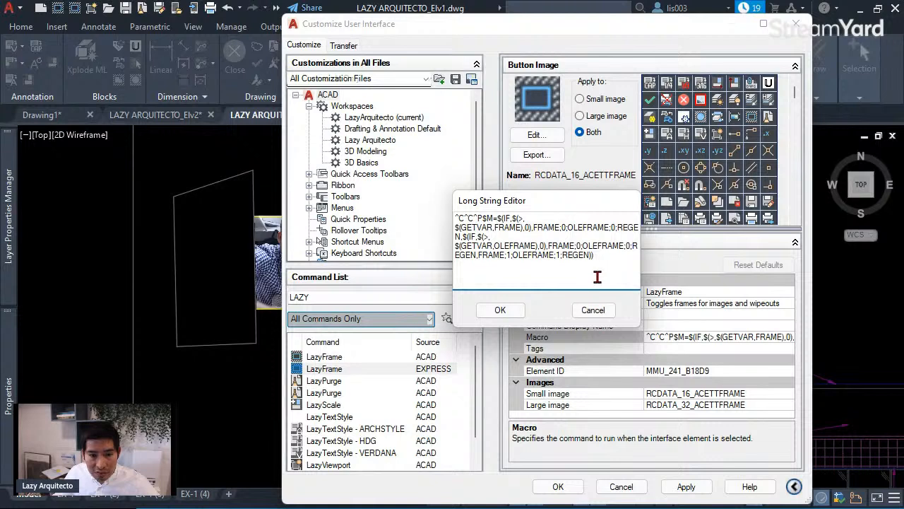
click(478, 274)
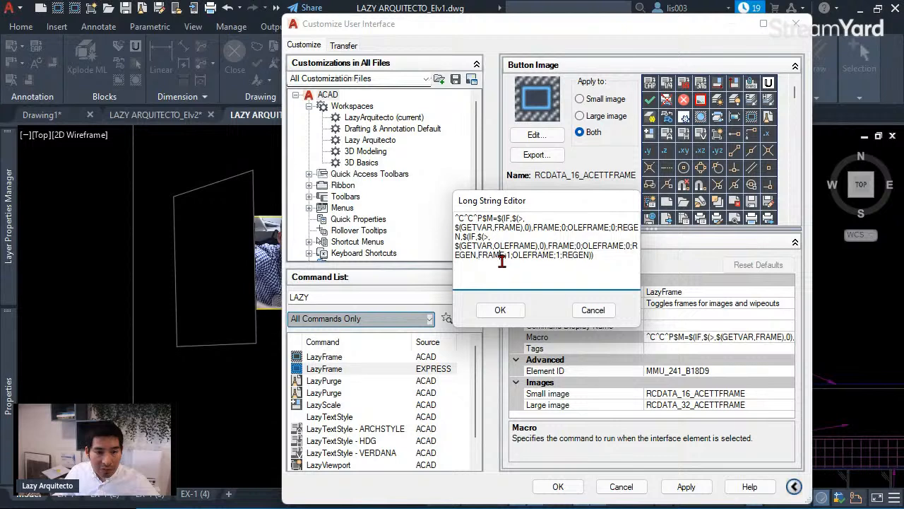
click(559, 255)
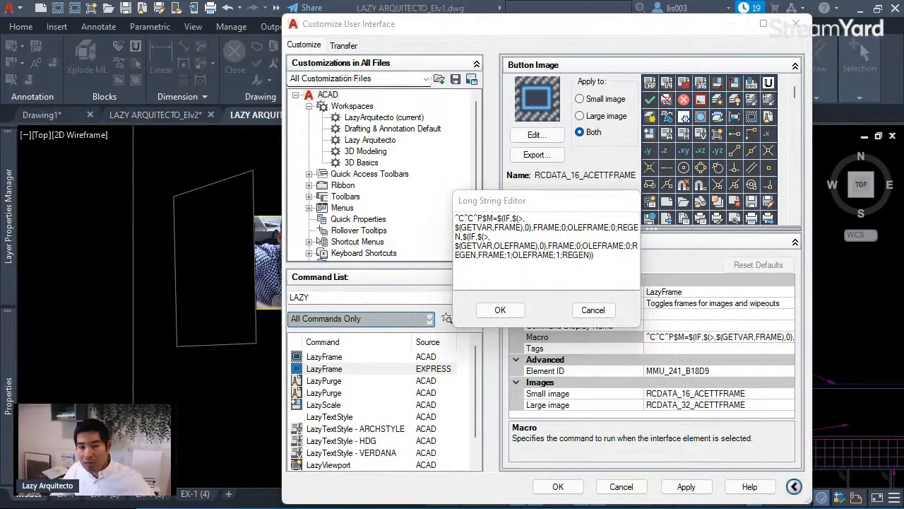
- Review LazyFrame's macro ending FRAME;1;OLEFRAME;1;REGEN)) and cancel the Long String Editor without changes
click(455, 228)
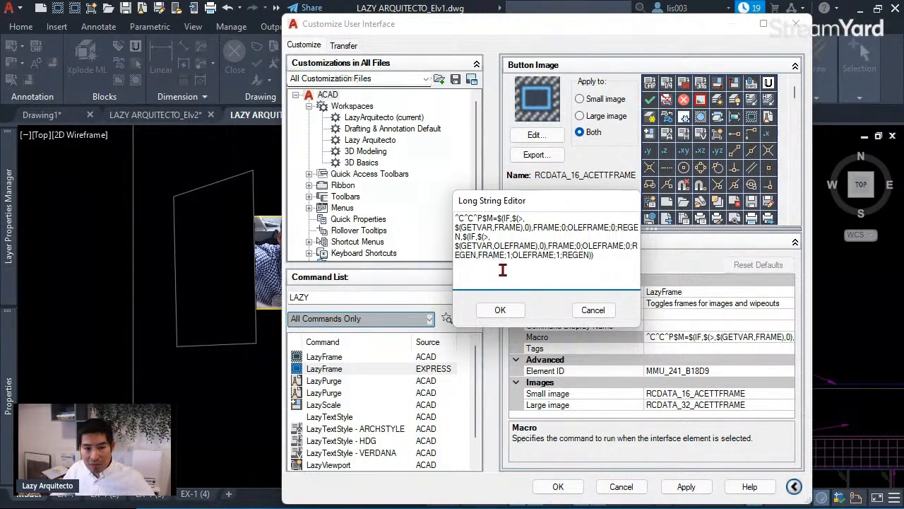
click(492, 254)
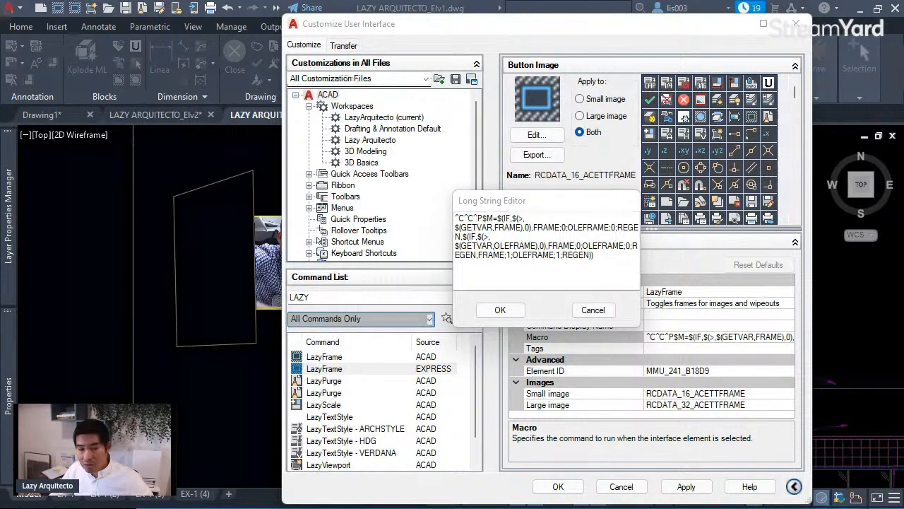
click(503, 240)
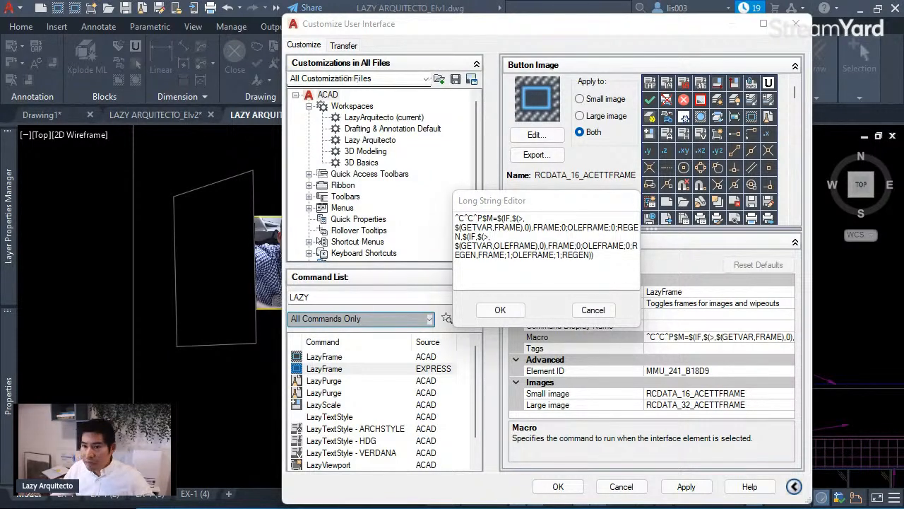
click(593, 256)
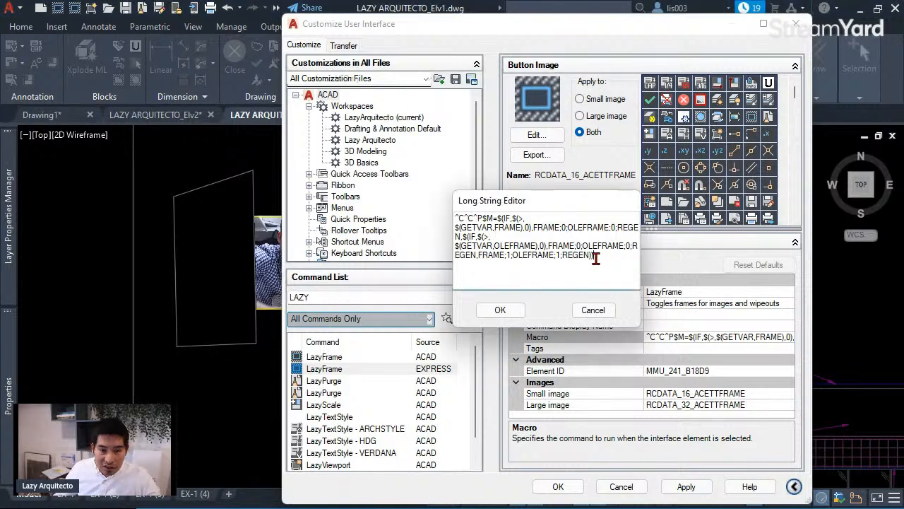
drag(594, 256, 458, 218)
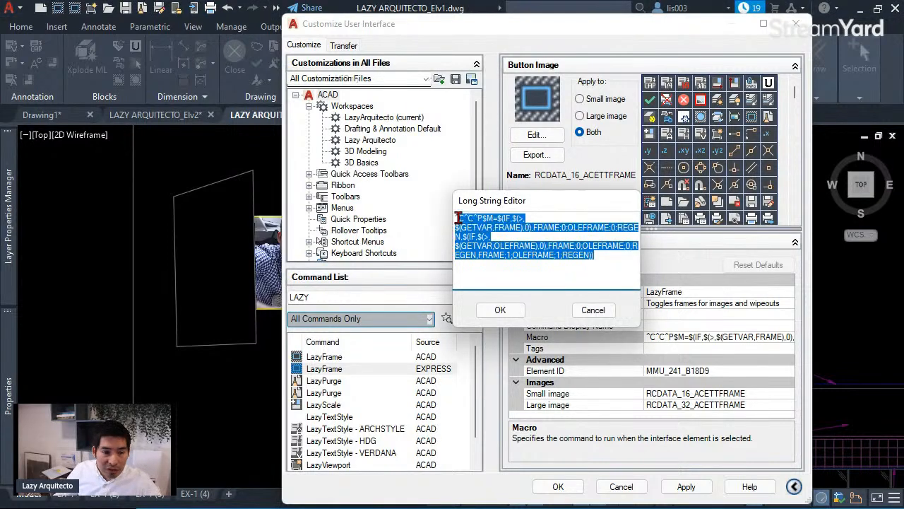
click(507, 242)
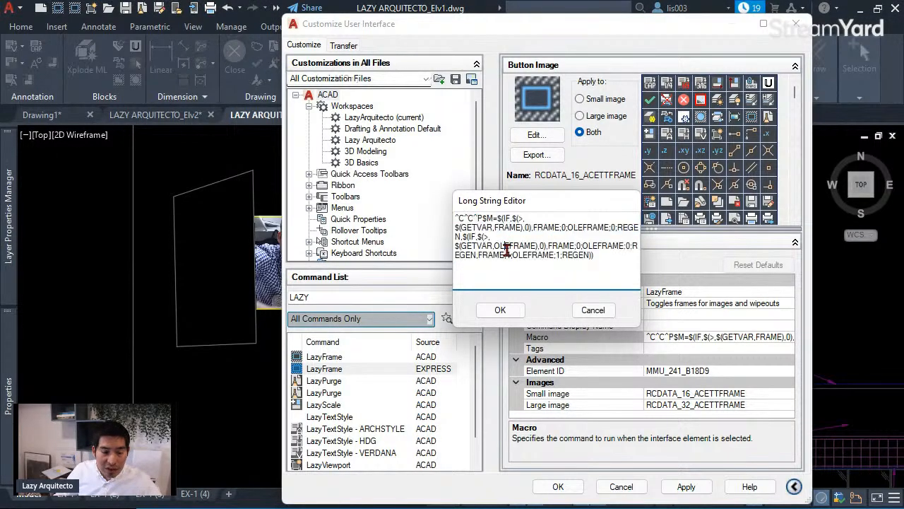
click(594, 309)
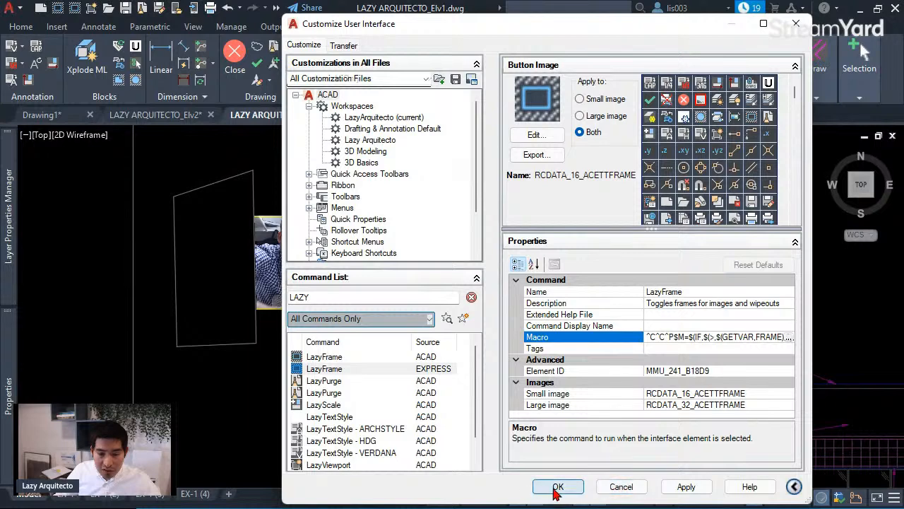
- Close CUI and run LazyFrame repeatedly, toggling image and wipeout frames, leaving them hidden
click(558, 488)
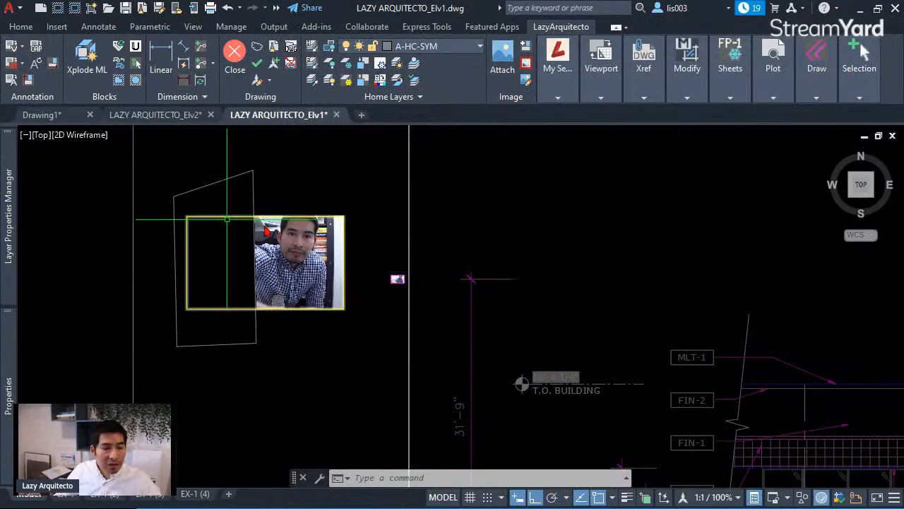
mouse_move(317, 233)
middle_down()
mouse_move(399, 235)
mouse_move(380, 236)
middle_up()
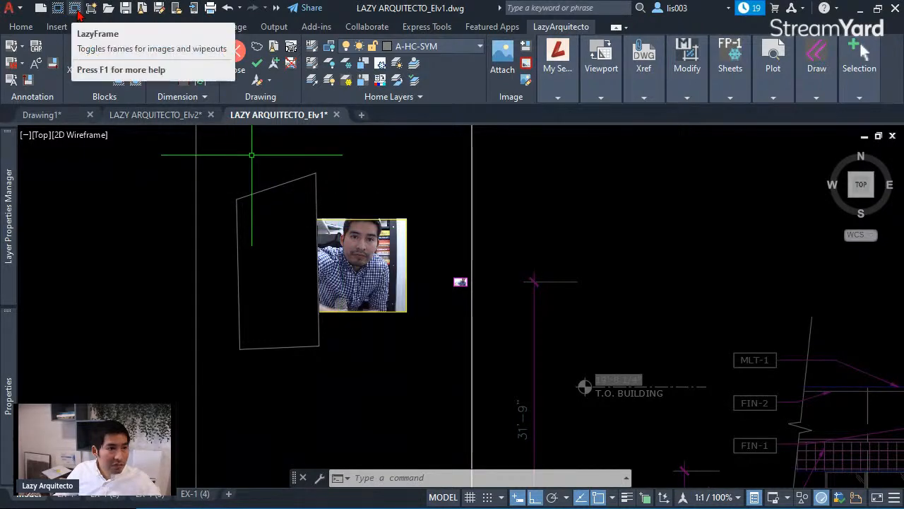
click(76, 9)
click(77, 11)
click(77, 11)
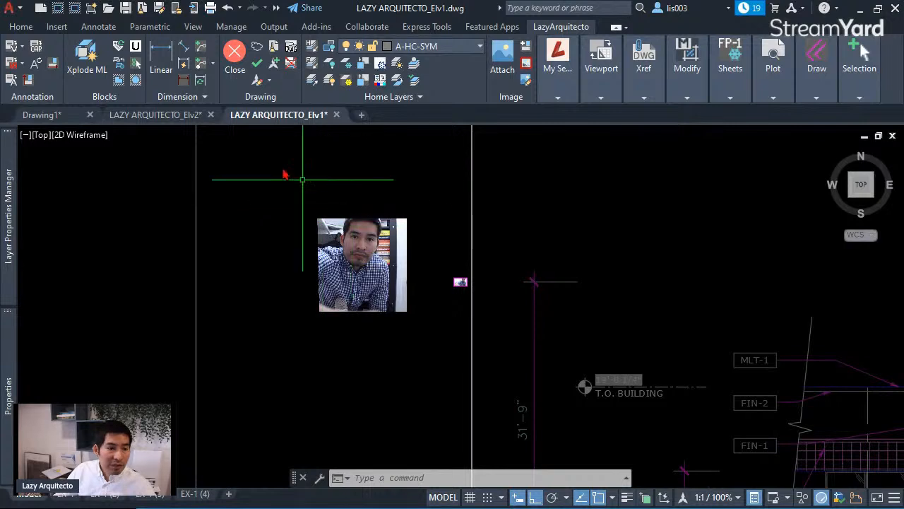
click(75, 11)
click(75, 11)
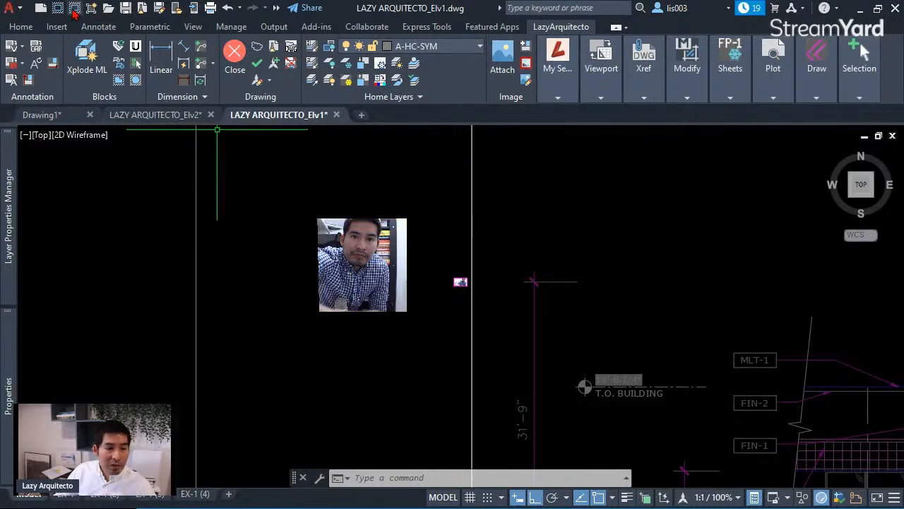
click(75, 11)
click(75, 12)
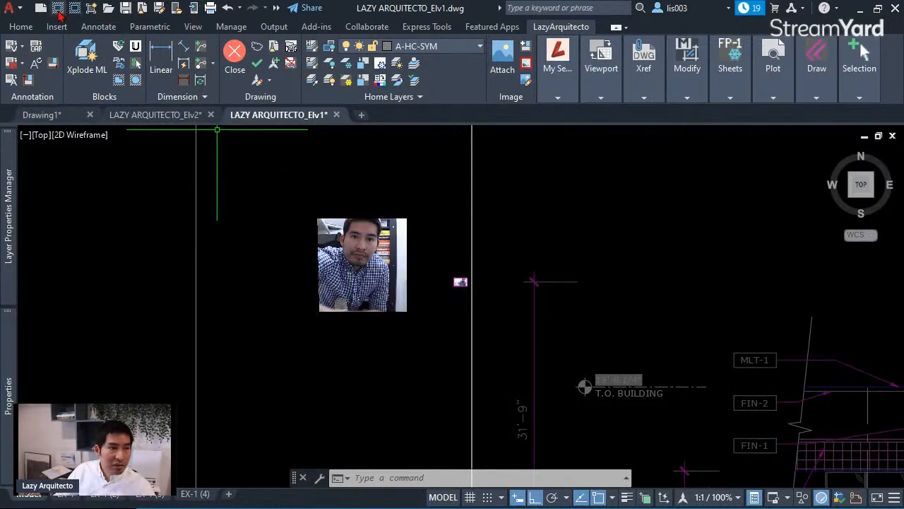
click(60, 14)
click(60, 13)
- Select and deselect the small OLE image, then pan to bring the large photo into view
scroll(487, 276, up, 6)
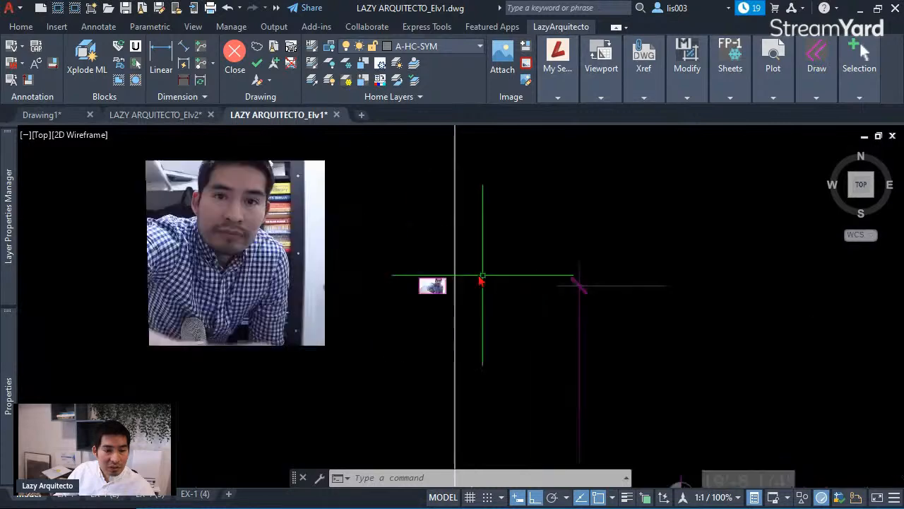
click(382, 282)
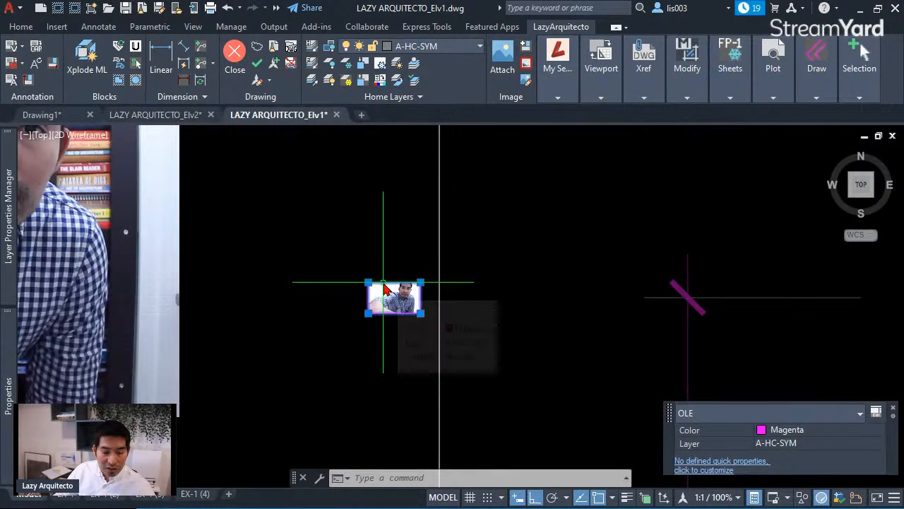
key(Escape)
scroll(357, 274, down, 3)
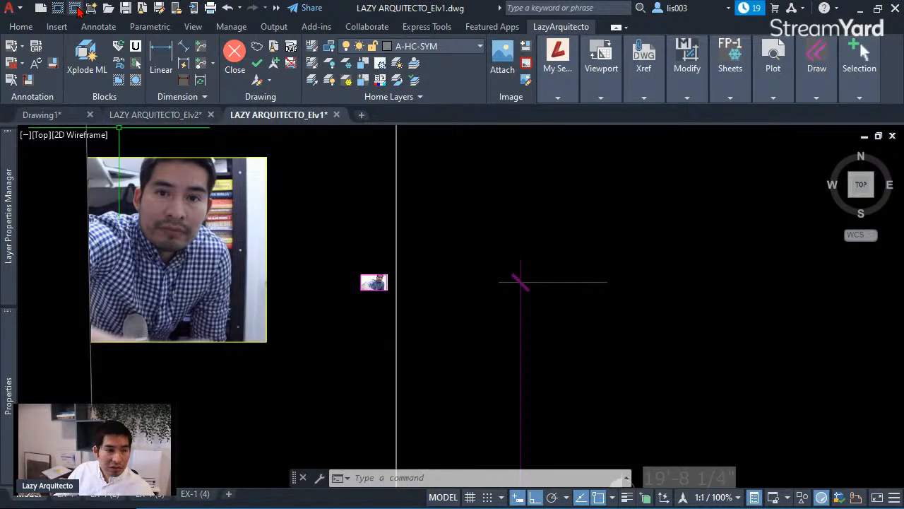
middle_drag(118, 201, 385, 267)
scroll(385, 266, down, 3)
middle_drag(328, 257, 405, 264)
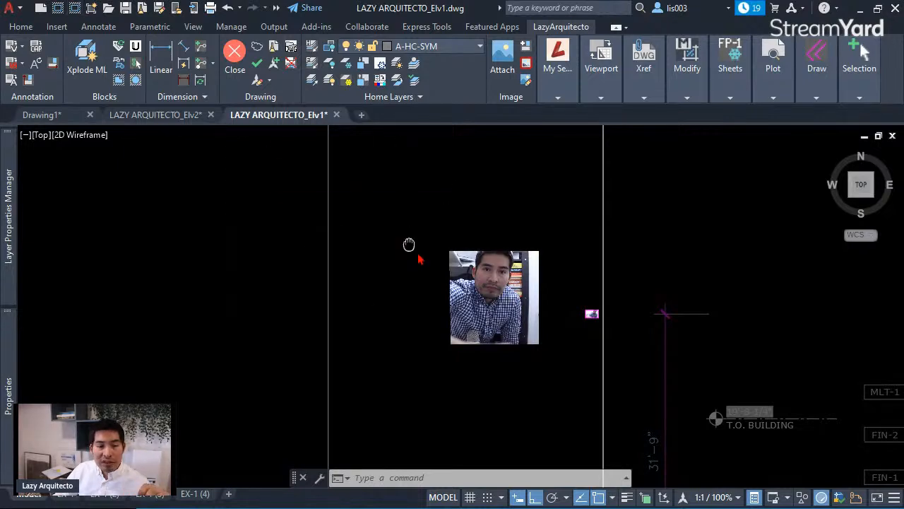
middle_drag(410, 242, 658, 313)
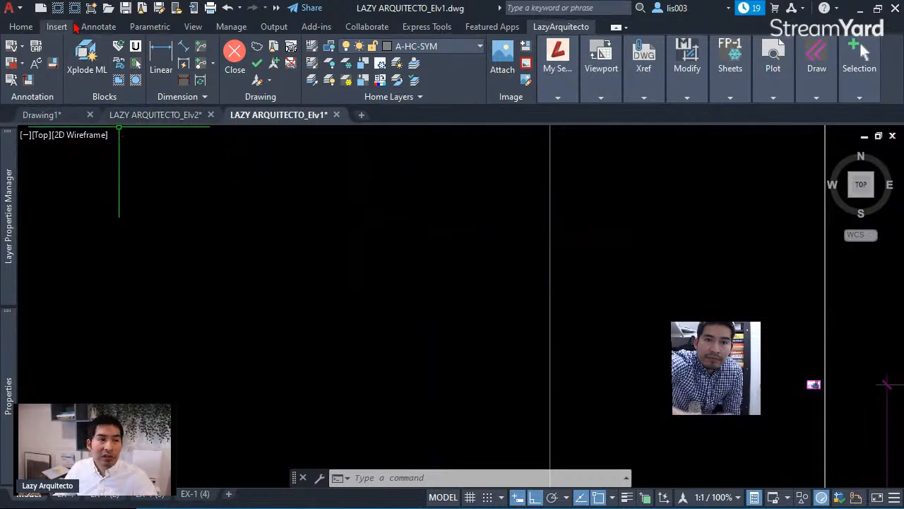
click(75, 8)
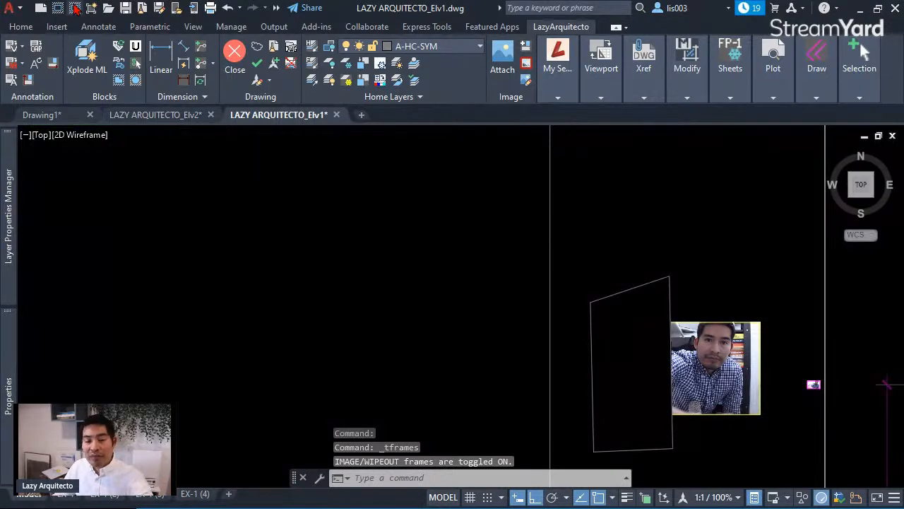
click(76, 8)
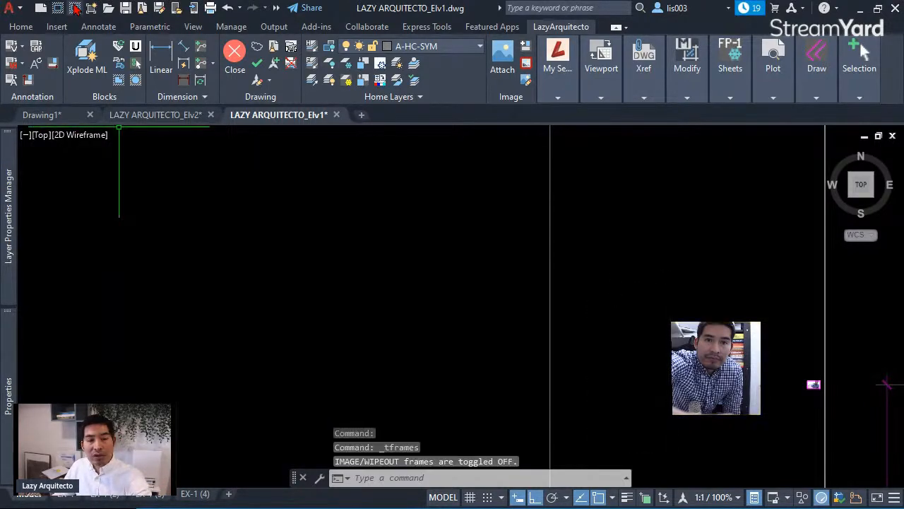
click(76, 9)
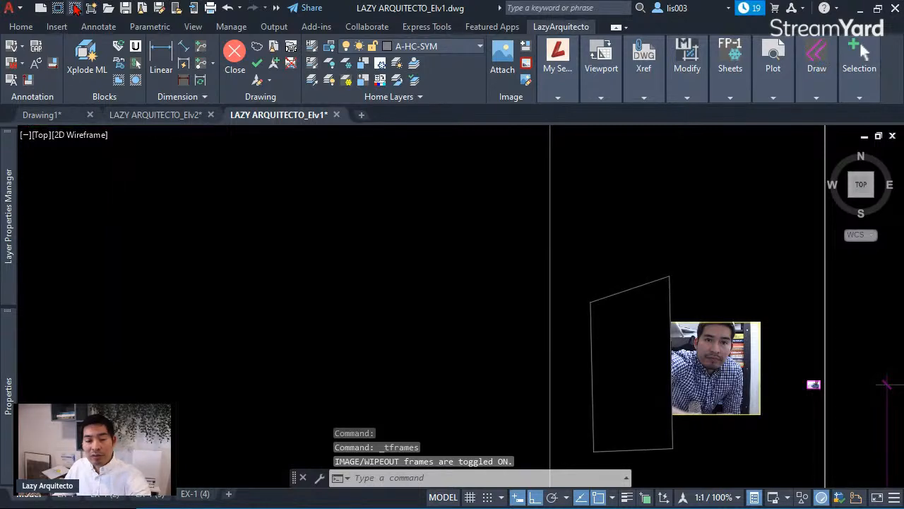
click(75, 9)
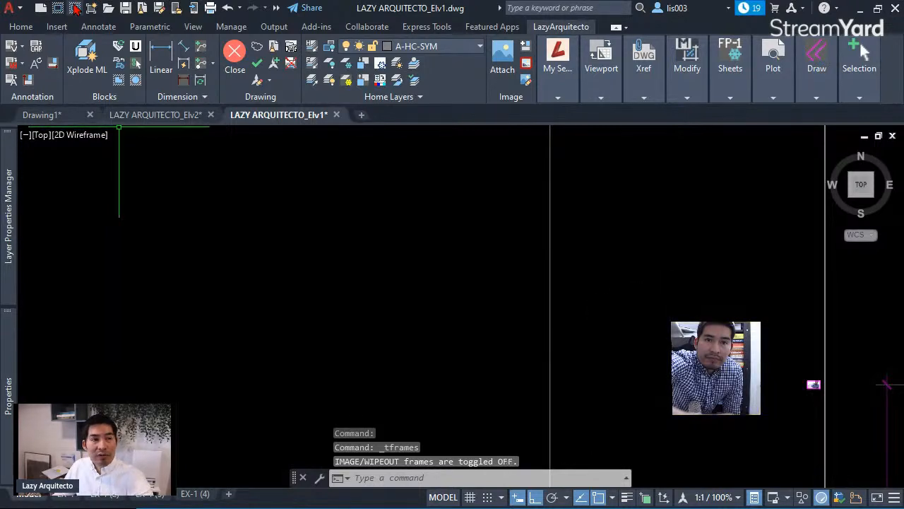
scroll(834, 410, up, 3)
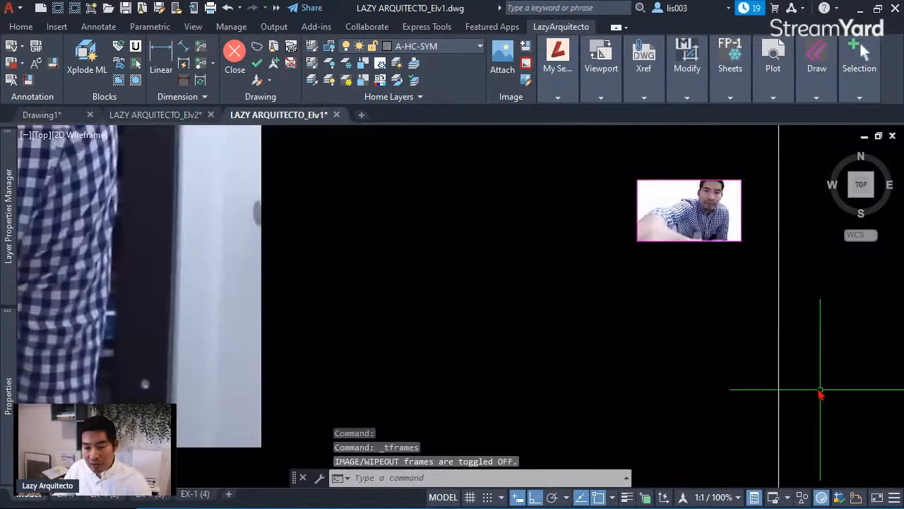
scroll(707, 179, up, 2)
middle_drag(704, 186, 666, 235)
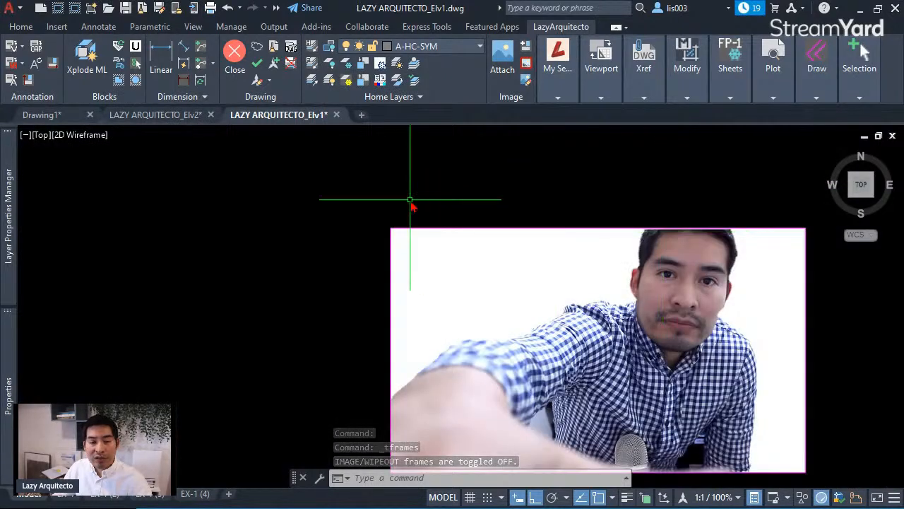
click(80, 11)
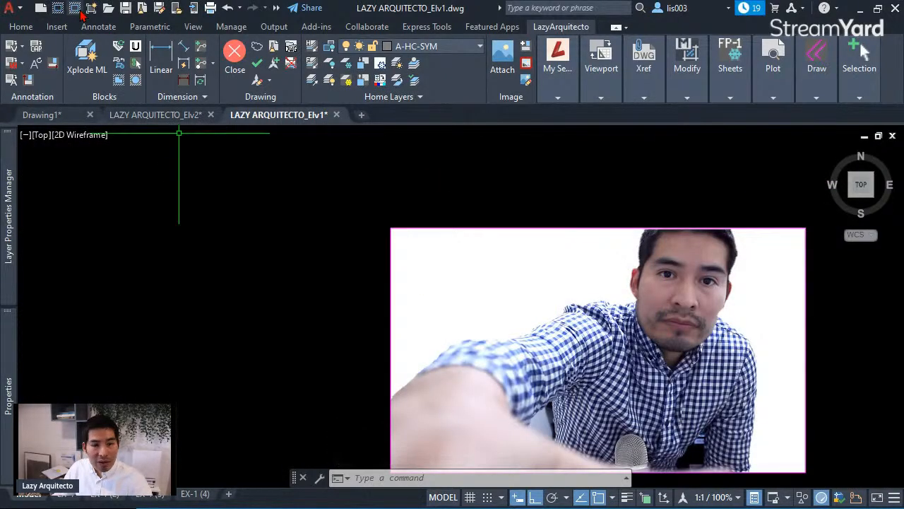
scroll(570, 292, down, 6)
middle_drag(359, 245, 565, 311)
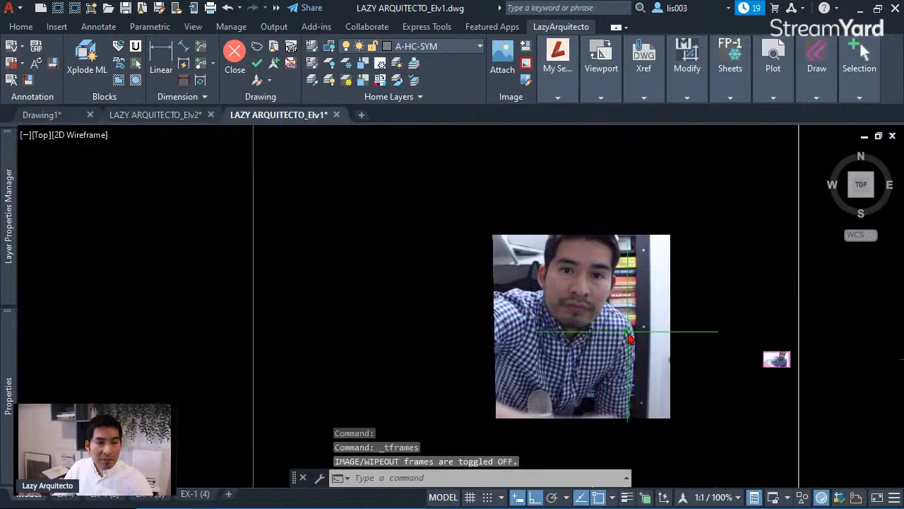
scroll(629, 338, down, 3)
scroll(629, 343, down, 2)
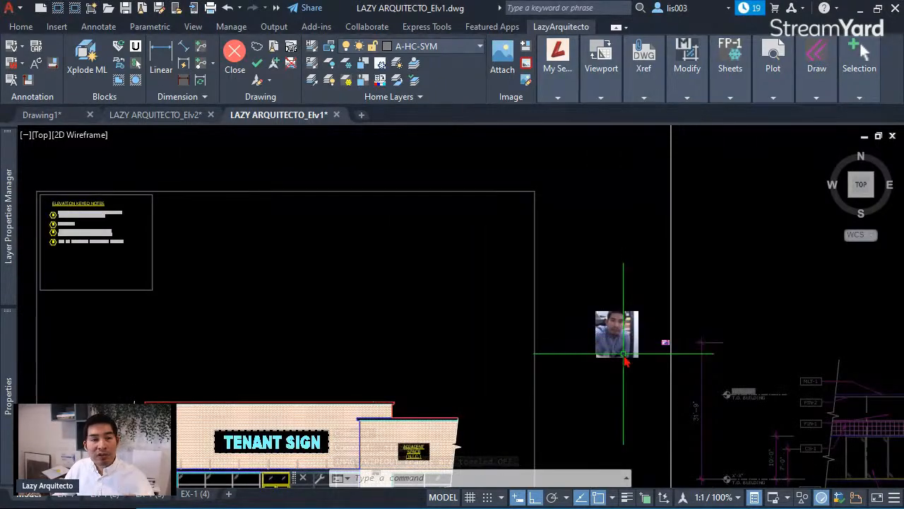
scroll(625, 362, up, 2)
scroll(626, 360, down, 3)
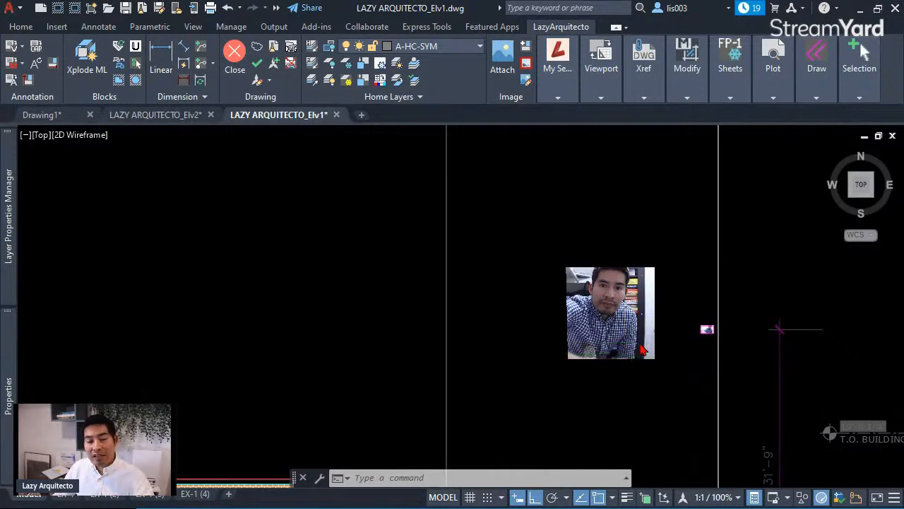
scroll(639, 343, up, 3)
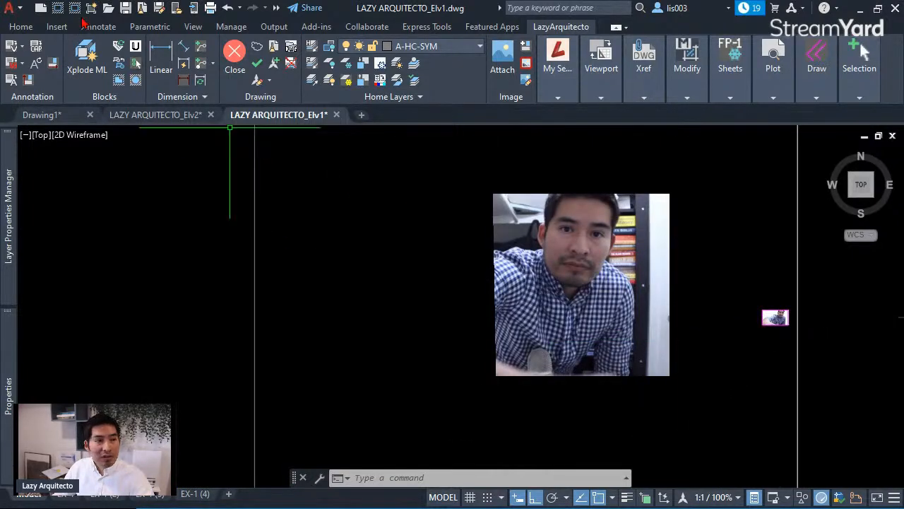
click(80, 9)
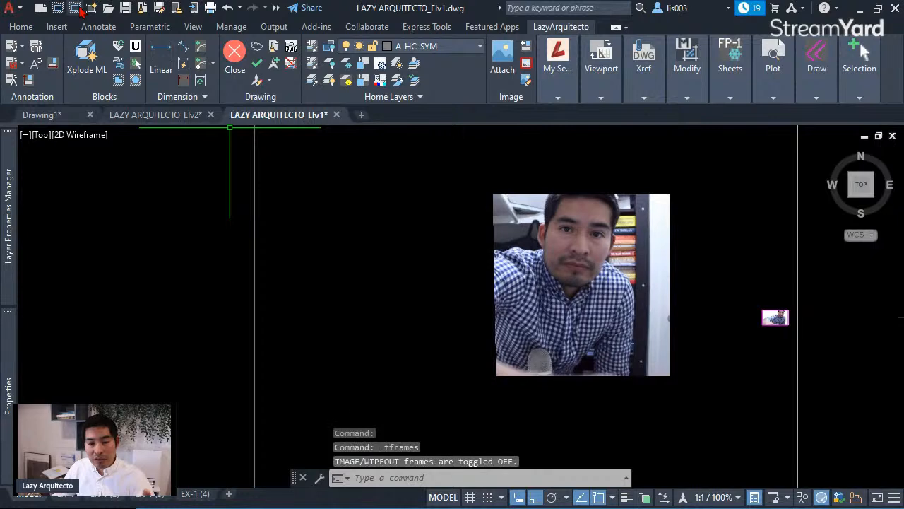